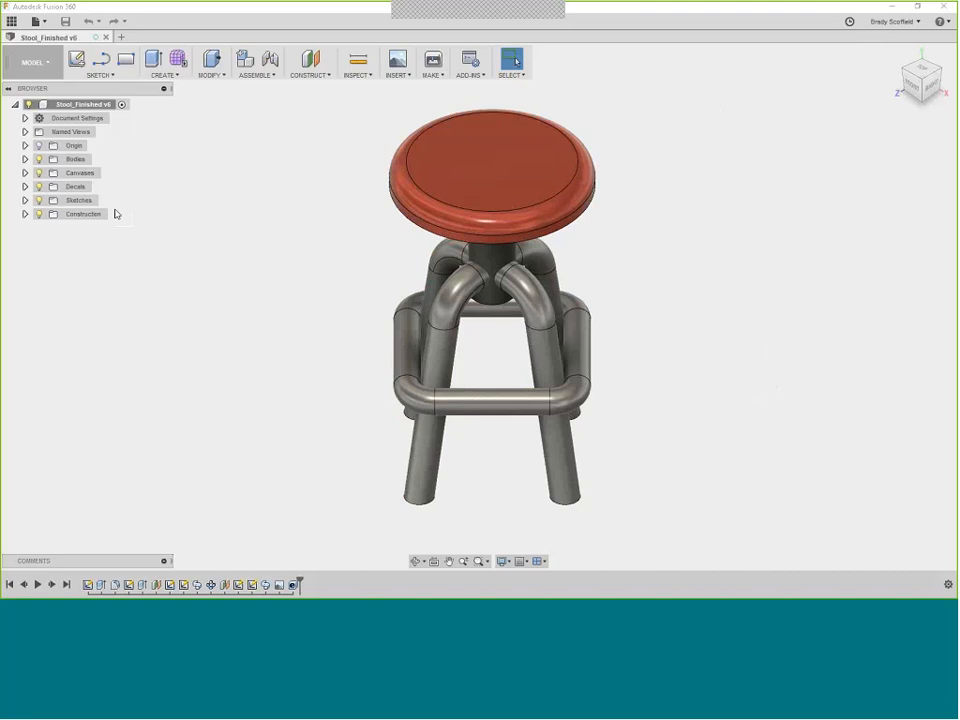
# Create a new, empty design alongside the finished stool file
pyautogui.click(39, 21)
pyautogui.click(45, 39)
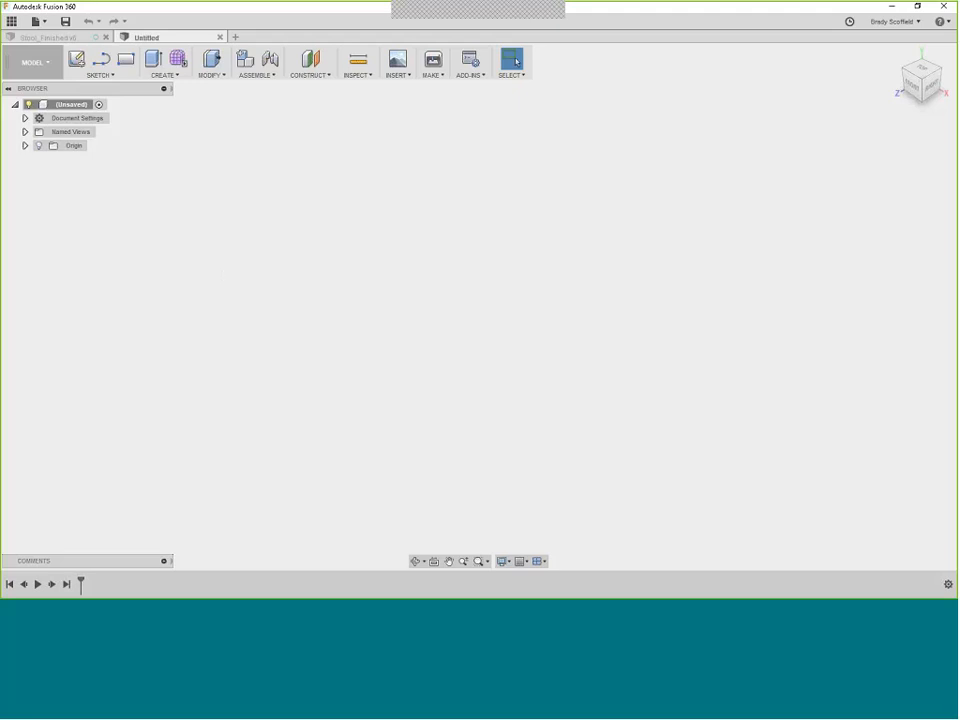
# Review the General and Design preferences, including the sketch-related options, and close the preferences
pyautogui.click(905, 24)
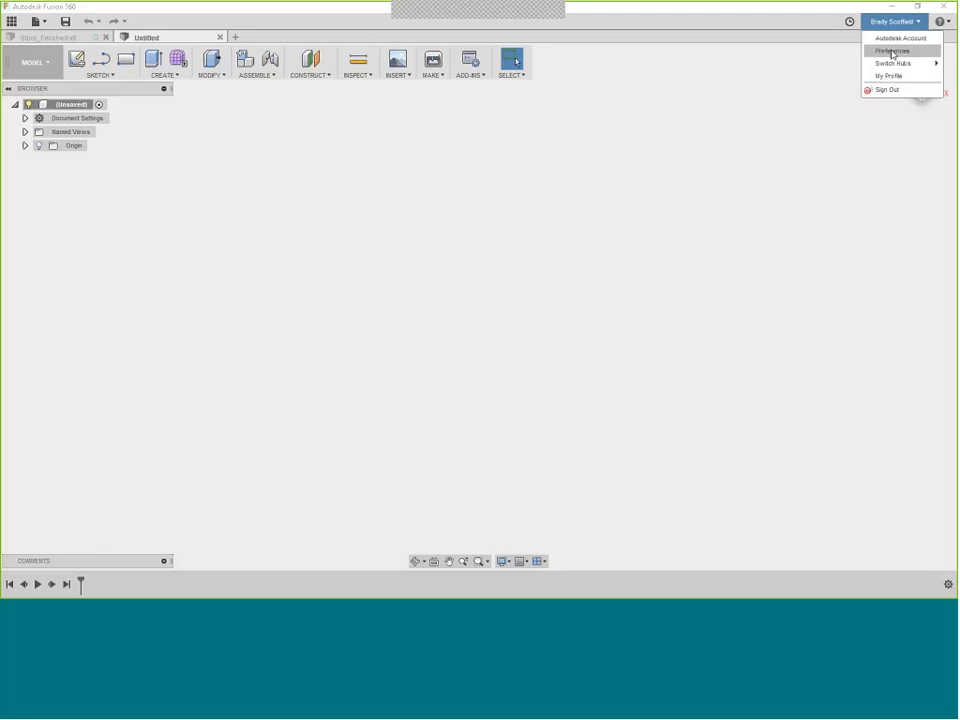
pyautogui.click(893, 51)
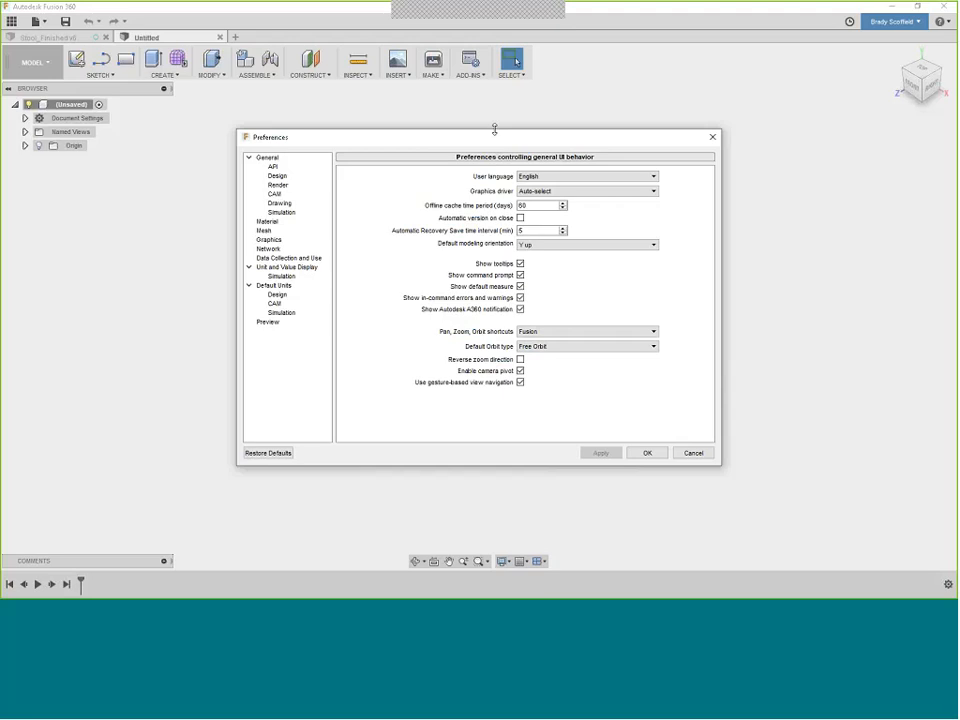
pyautogui.click(275, 177)
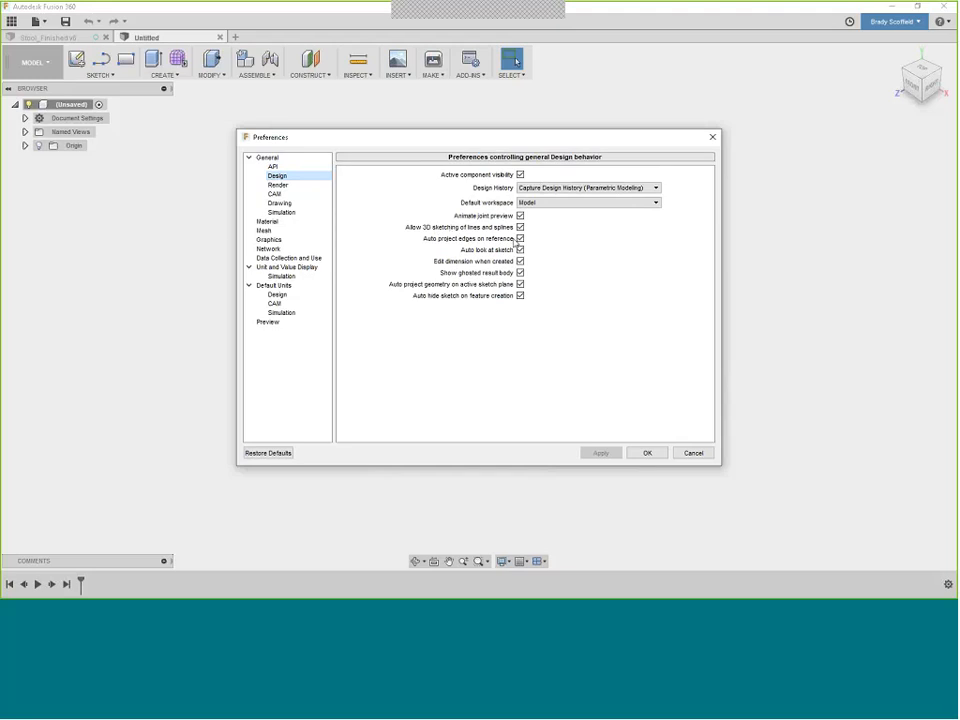
pyautogui.moveTo(513, 244)
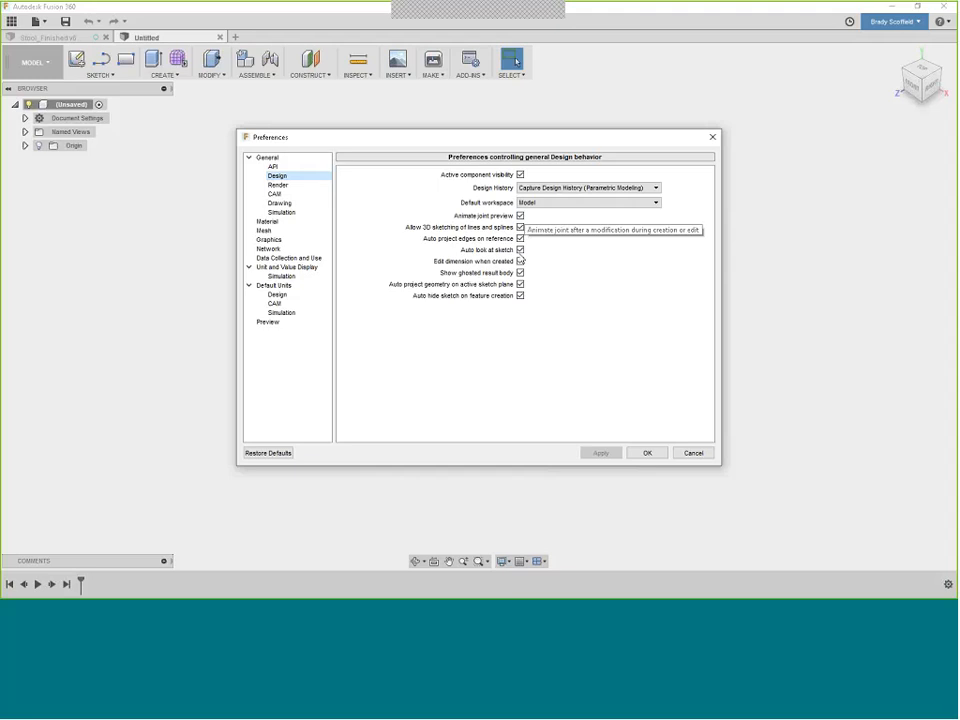
pyautogui.click(648, 455)
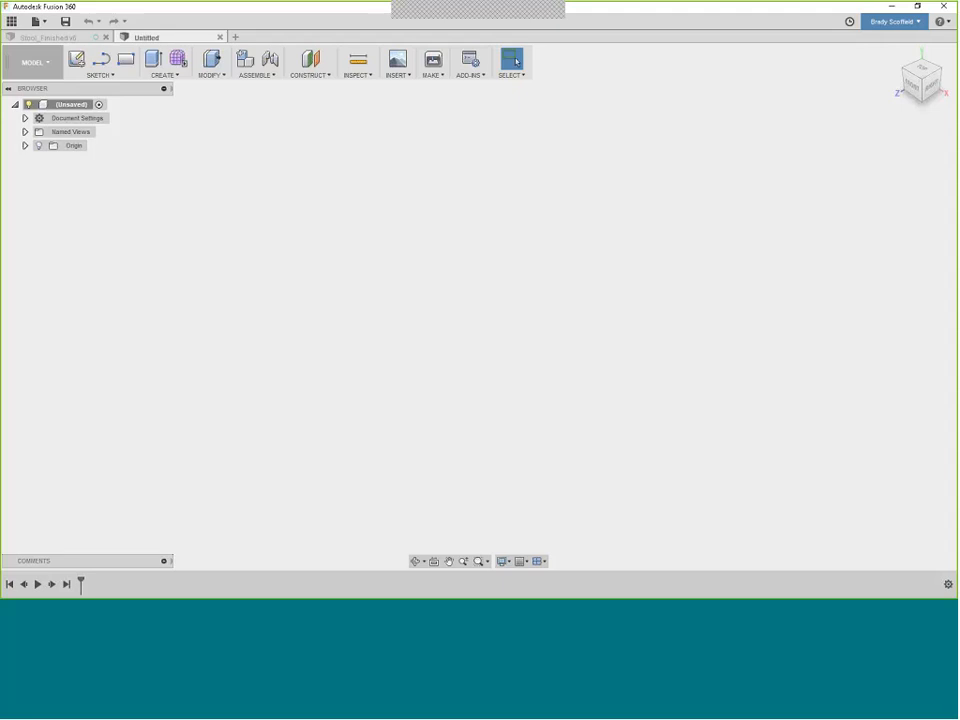
# Try the Grey Room environment for the canvas and restore Photo Booth
pyautogui.click(508, 563)
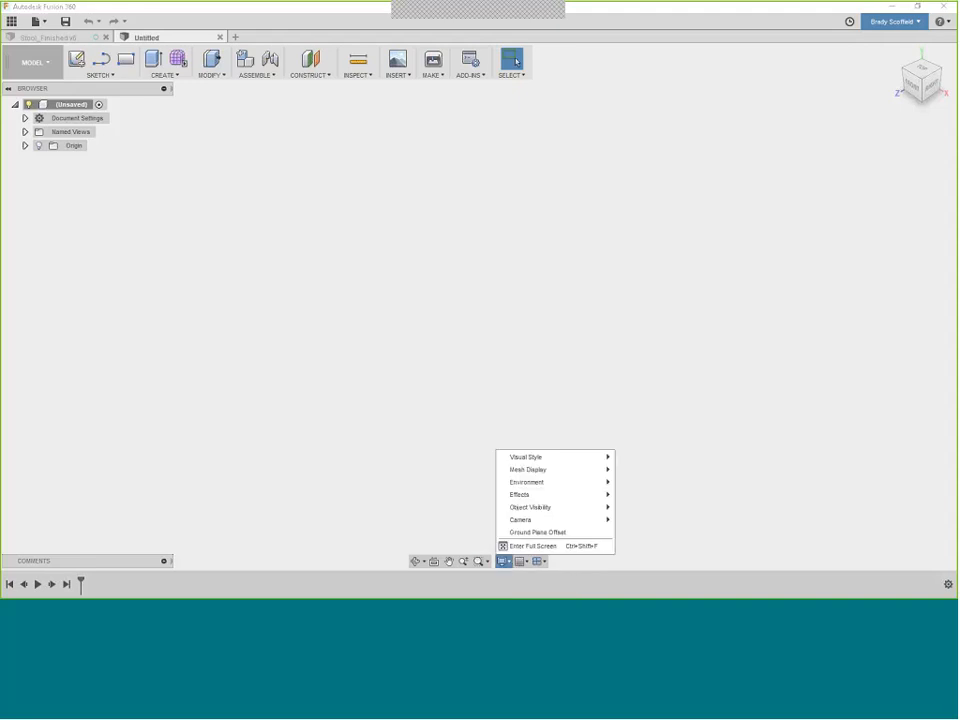
pyautogui.moveTo(541, 487)
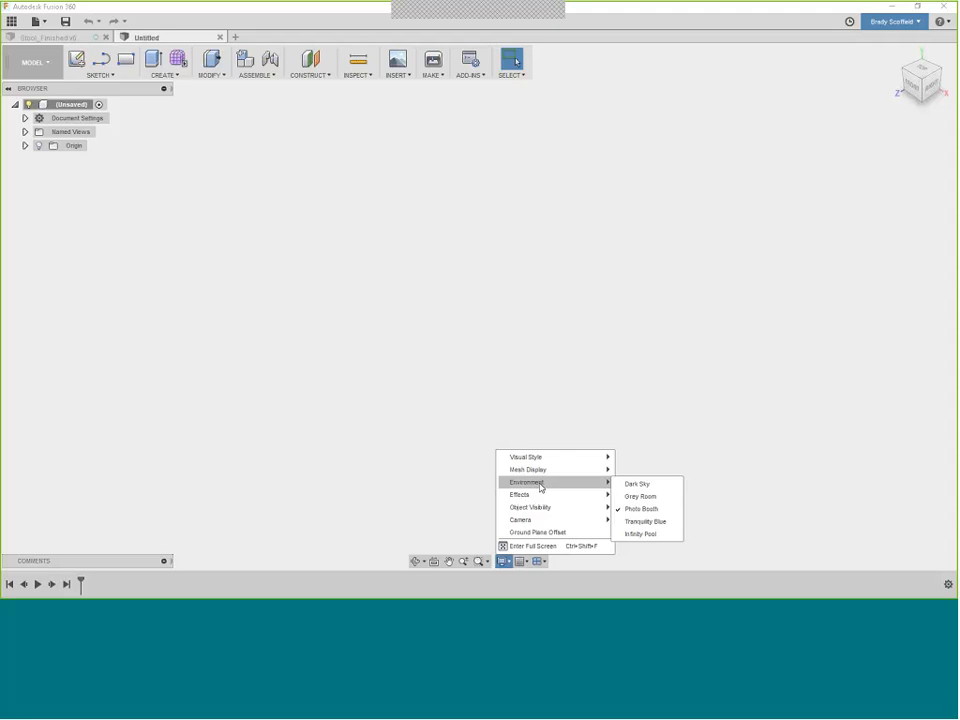
pyautogui.click(644, 499)
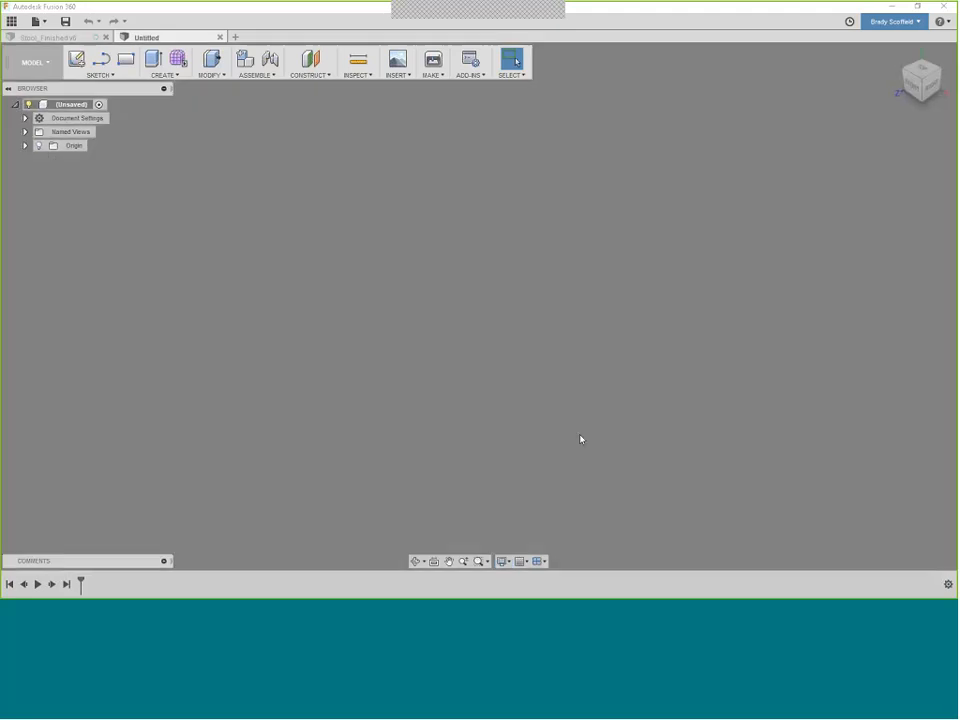
pyautogui.click(508, 563)
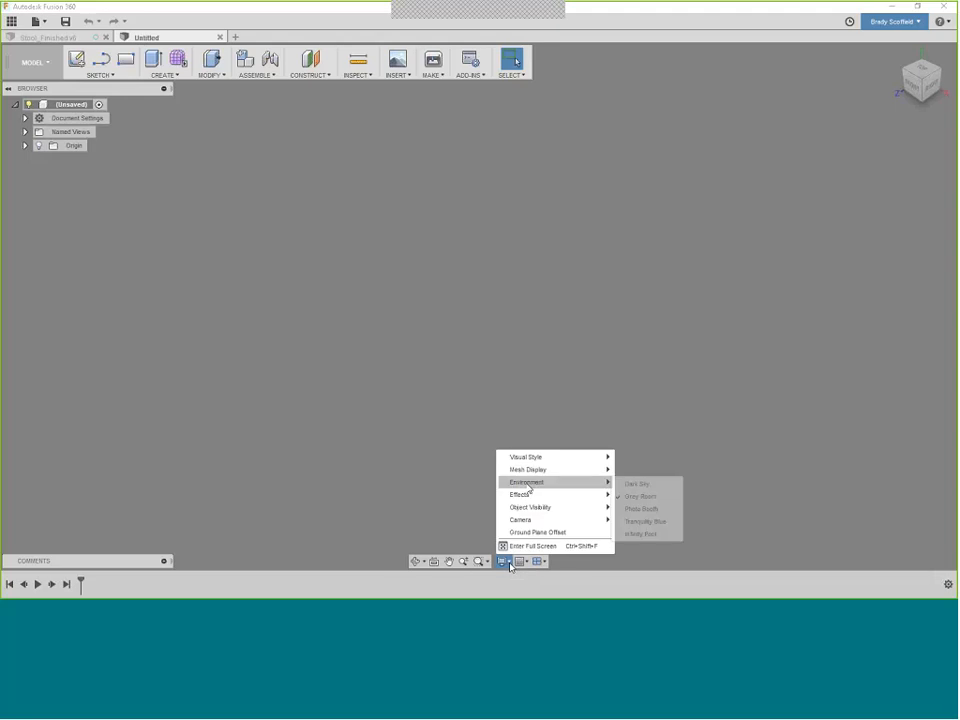
pyautogui.click(640, 509)
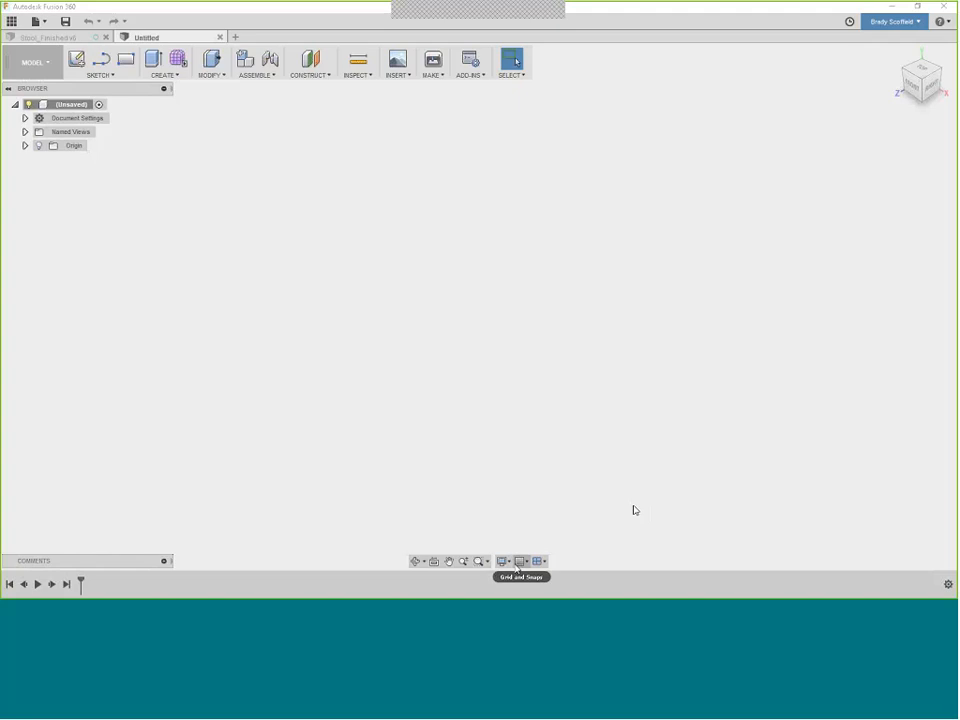
# Turn on the layout grid, inspect it from different angles, and turn it off again
pyautogui.press('ctrl')
pyautogui.click(525, 564)
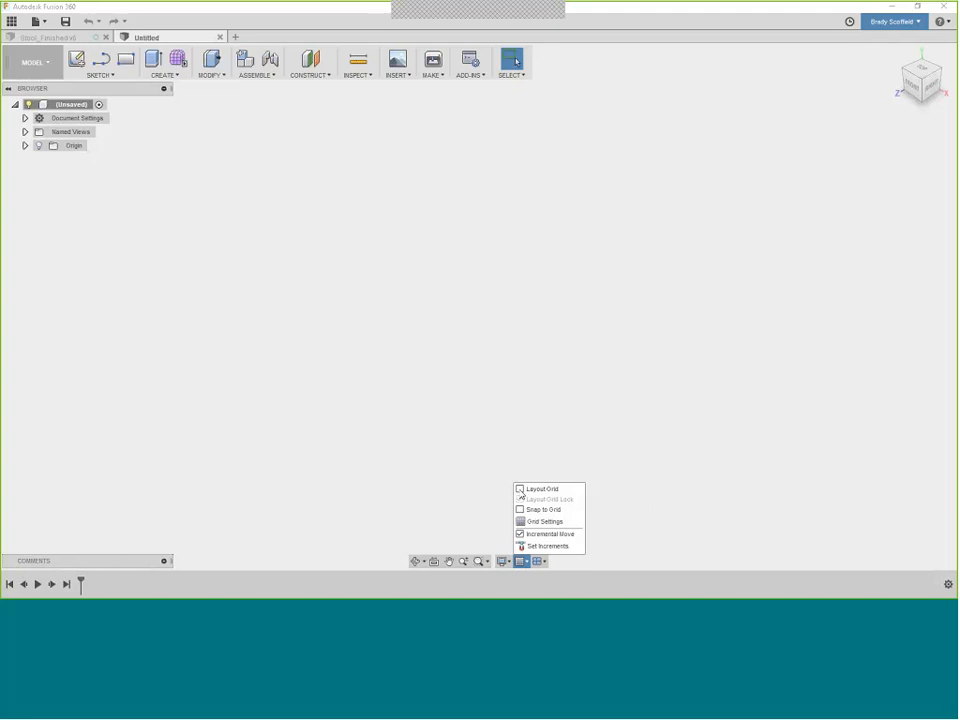
pyautogui.click(520, 489)
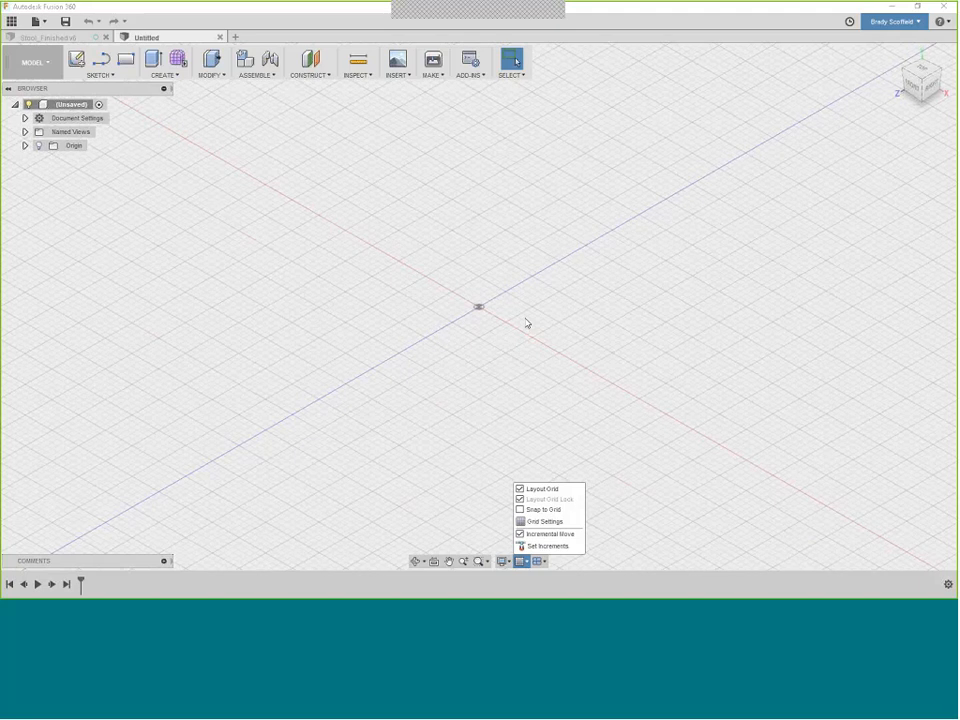
pyautogui.click(912, 85)
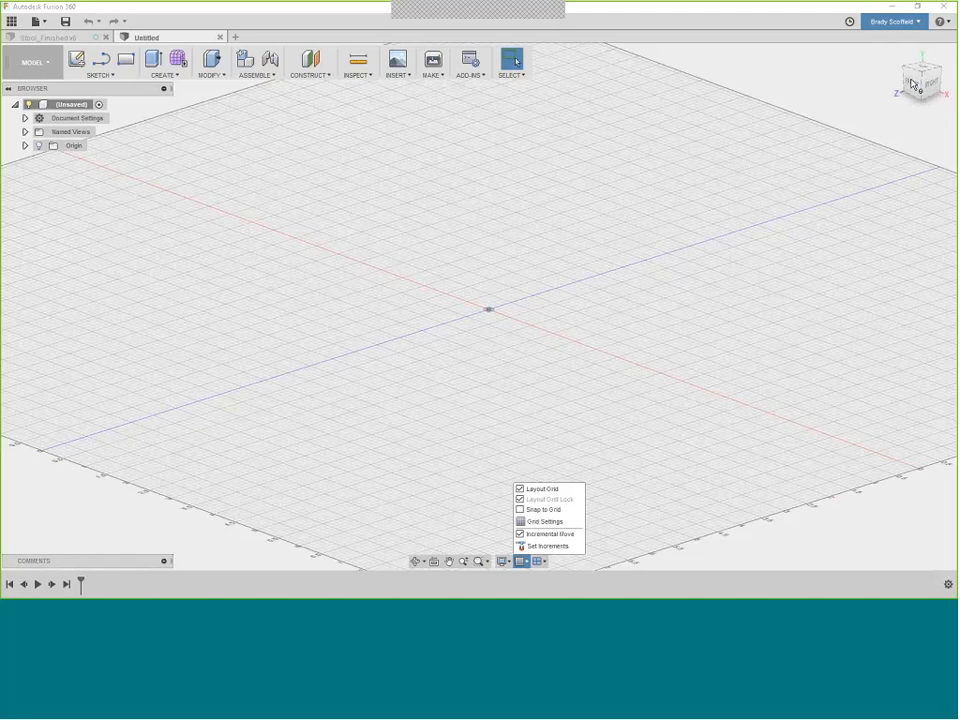
pyautogui.moveTo(912, 83); pyautogui.dragTo(913, 91)
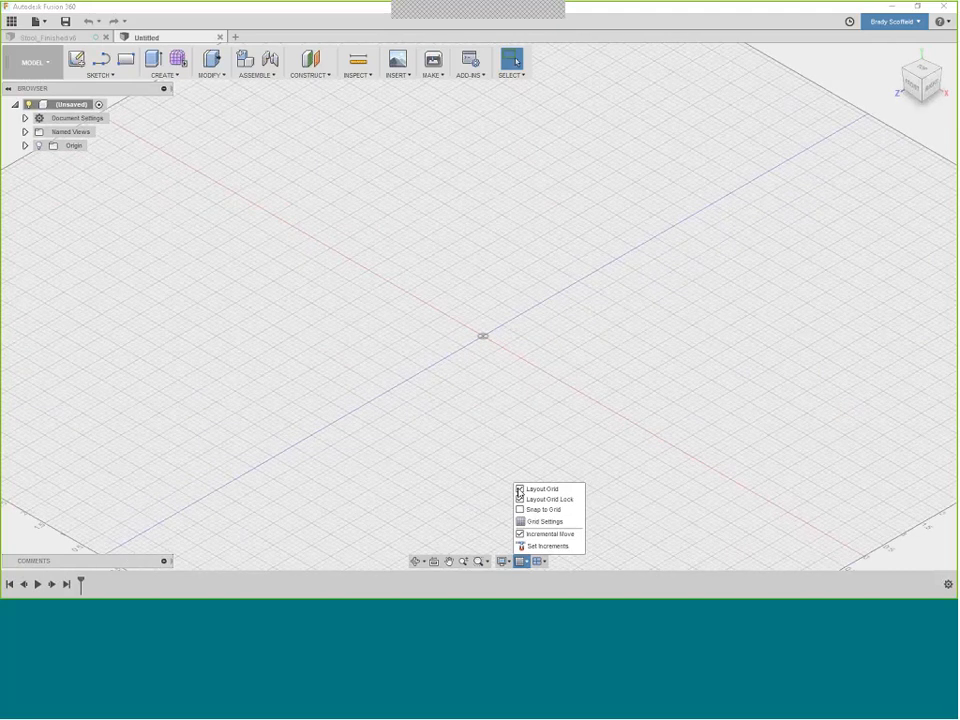
pyautogui.click(519, 489)
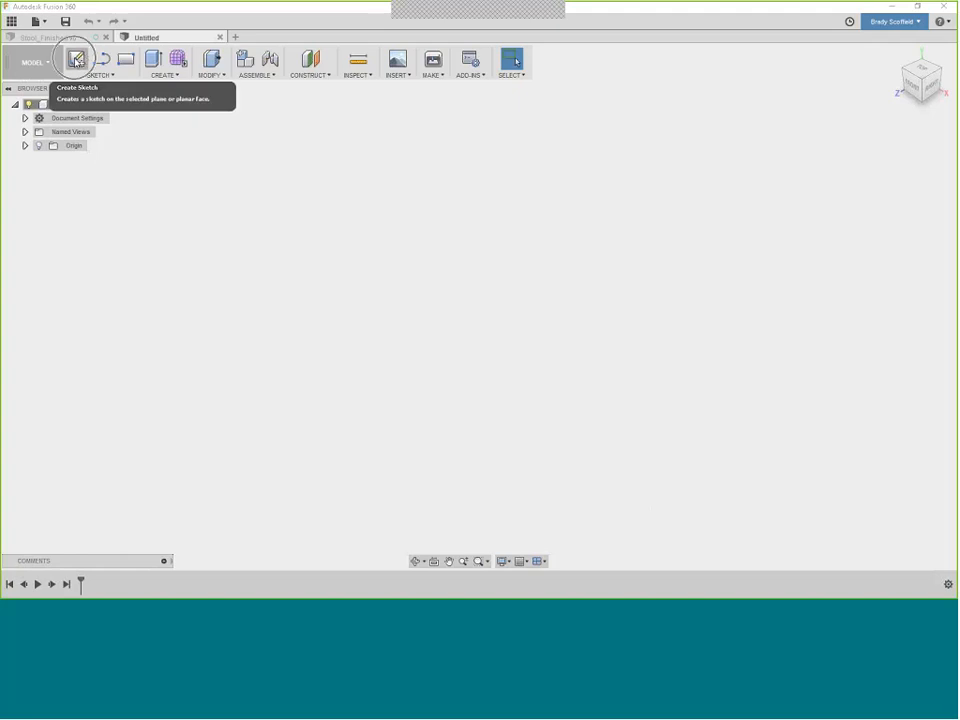
# Stay in the Model workspace and start a new sketch on the horizontal (top) origin plane
pyautogui.click(40, 63)
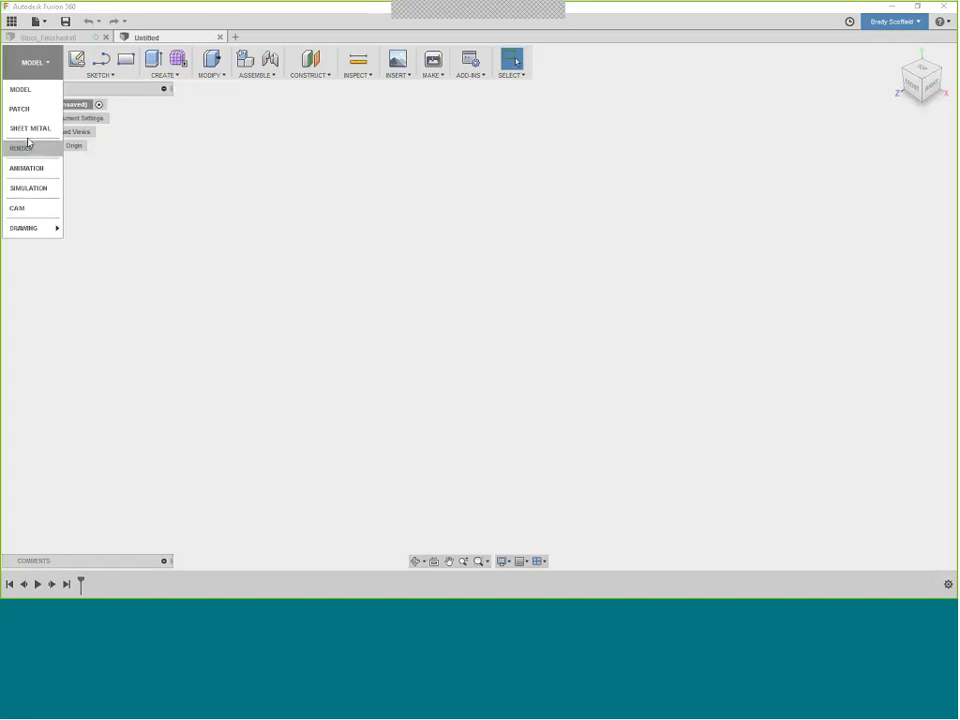
pyautogui.click(22, 93)
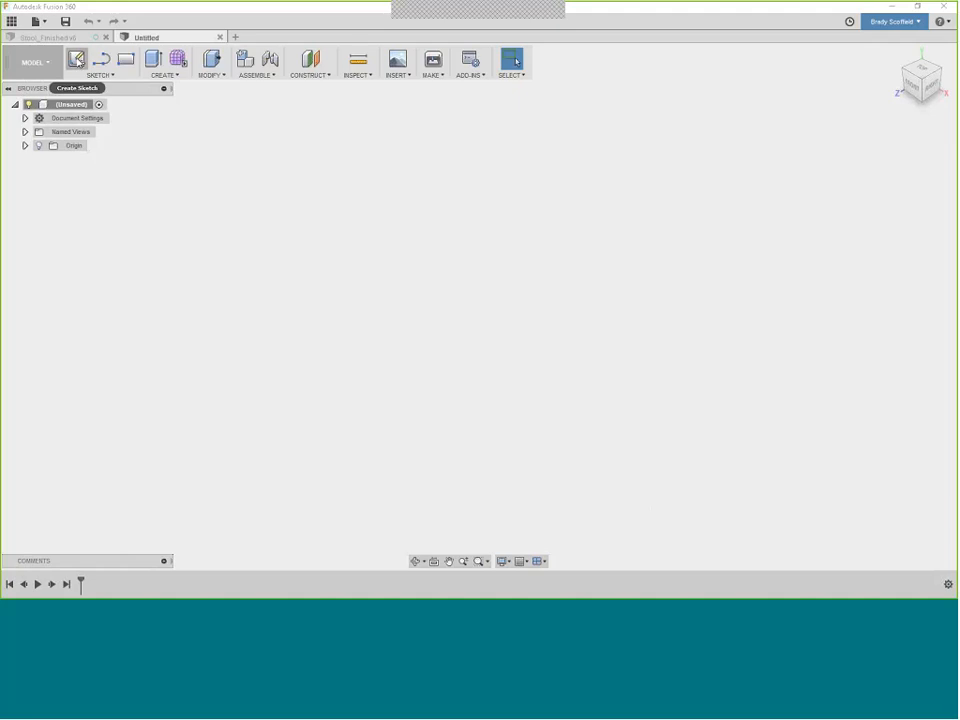
pyautogui.click(78, 62)
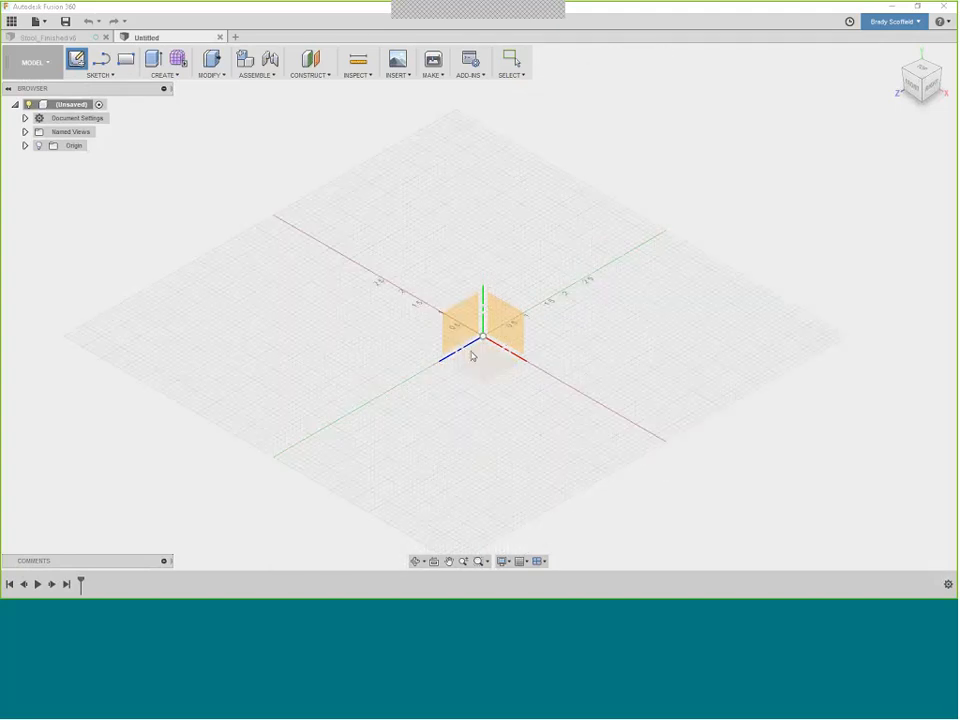
pyautogui.click(462, 338)
pyautogui.click(481, 370)
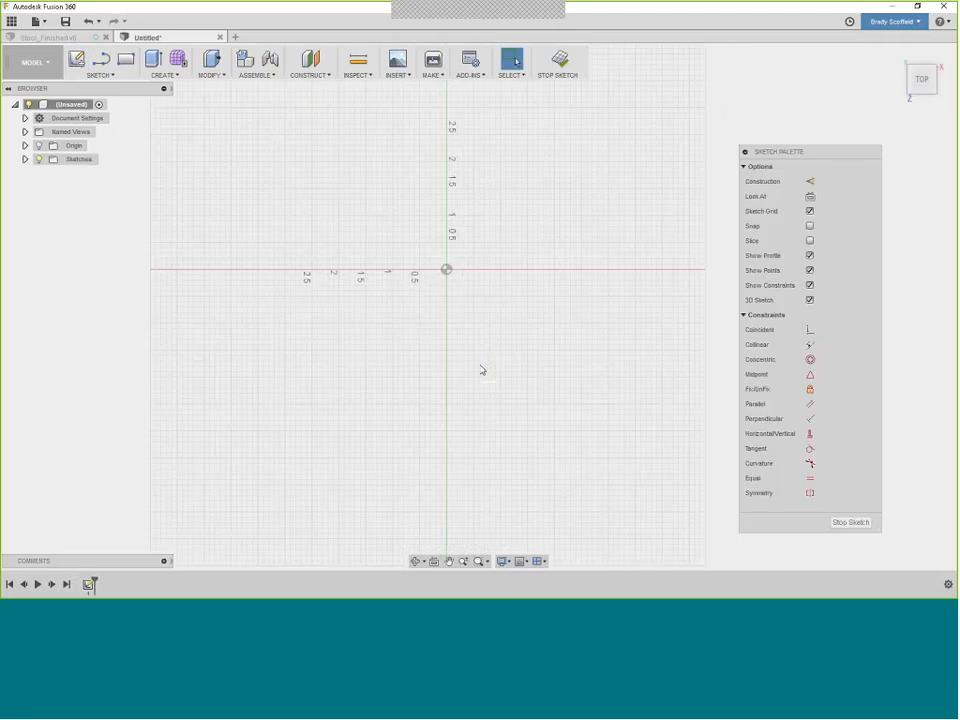
# Reposition the Sketch Palette higher up, clear of the sketch grid
pyautogui.moveTo(819, 148); pyautogui.dragTo(826, 99)
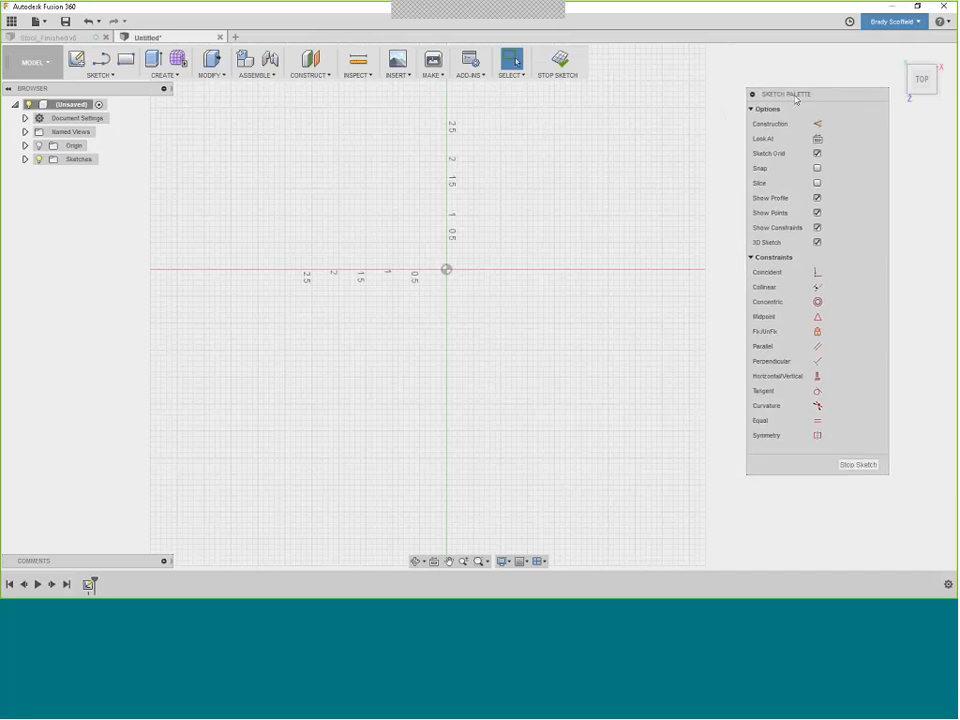
pyautogui.moveTo(823, 99); pyautogui.dragTo(828, 104)
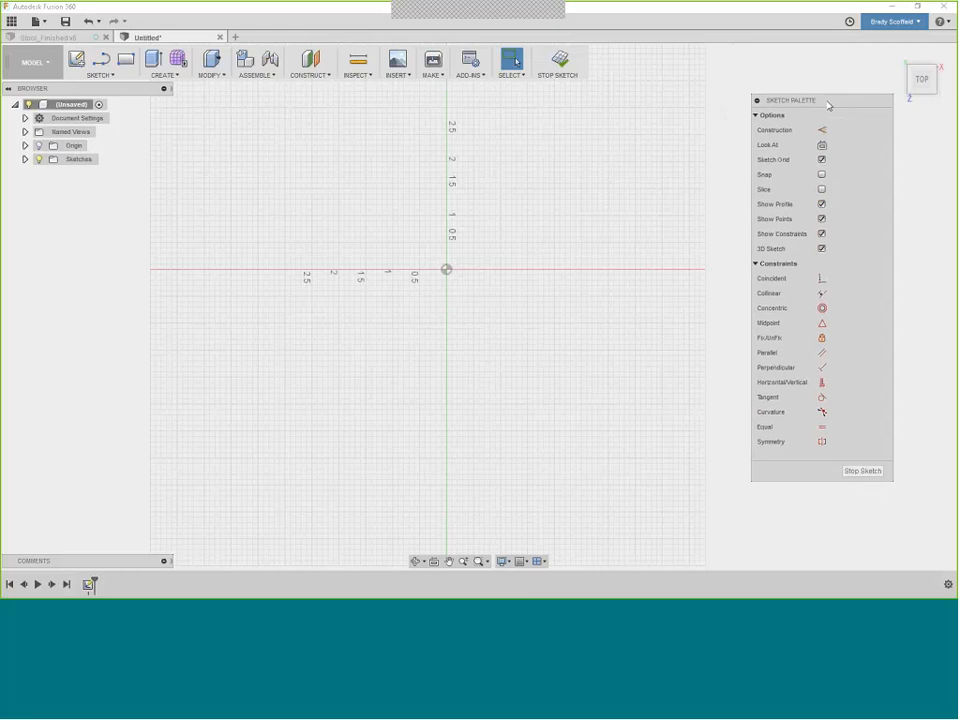
pyautogui.click(823, 196)
# Sketch a center diameter circle with a 15 in diameter, its center placed away from the origin
pyautogui.click(110, 77)
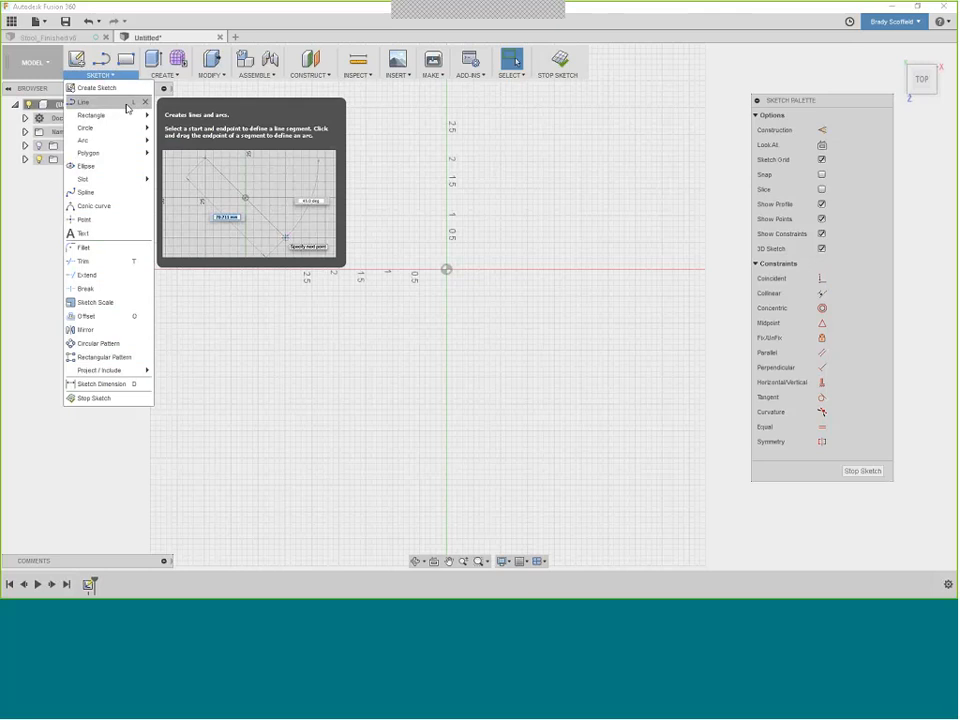
pyautogui.moveTo(113, 134)
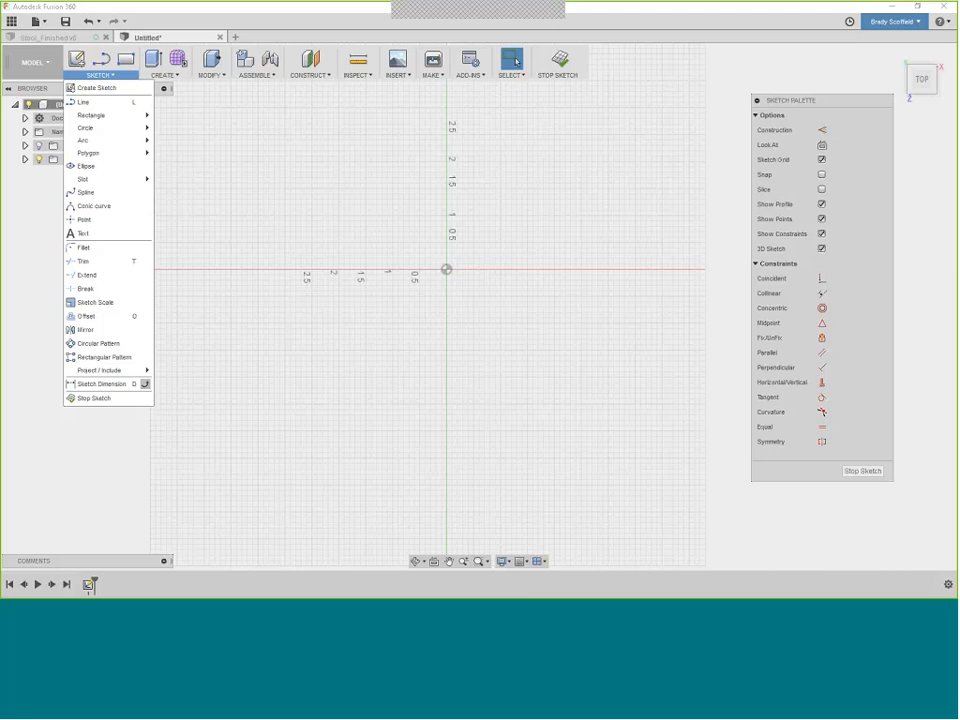
pyautogui.click(168, 130)
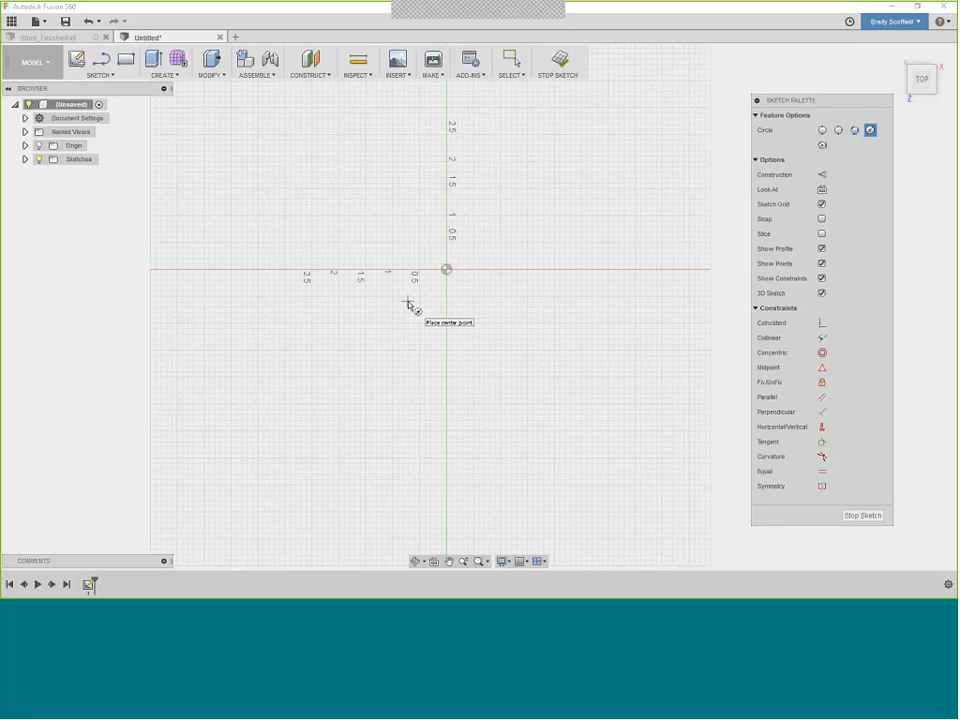
pyautogui.click(378, 227)
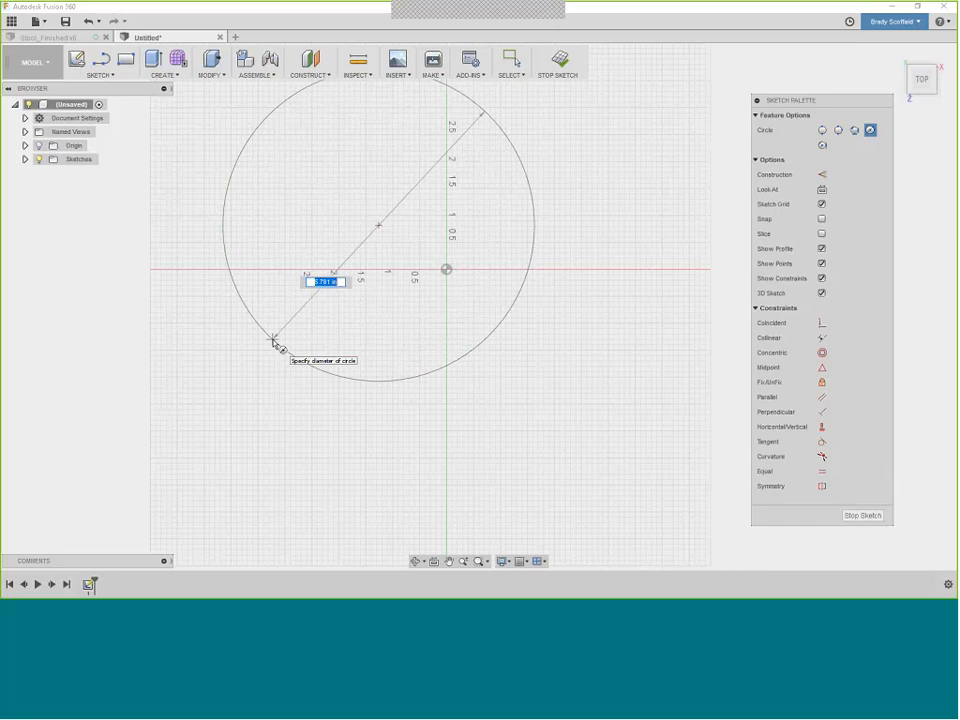
pyautogui.write('15')
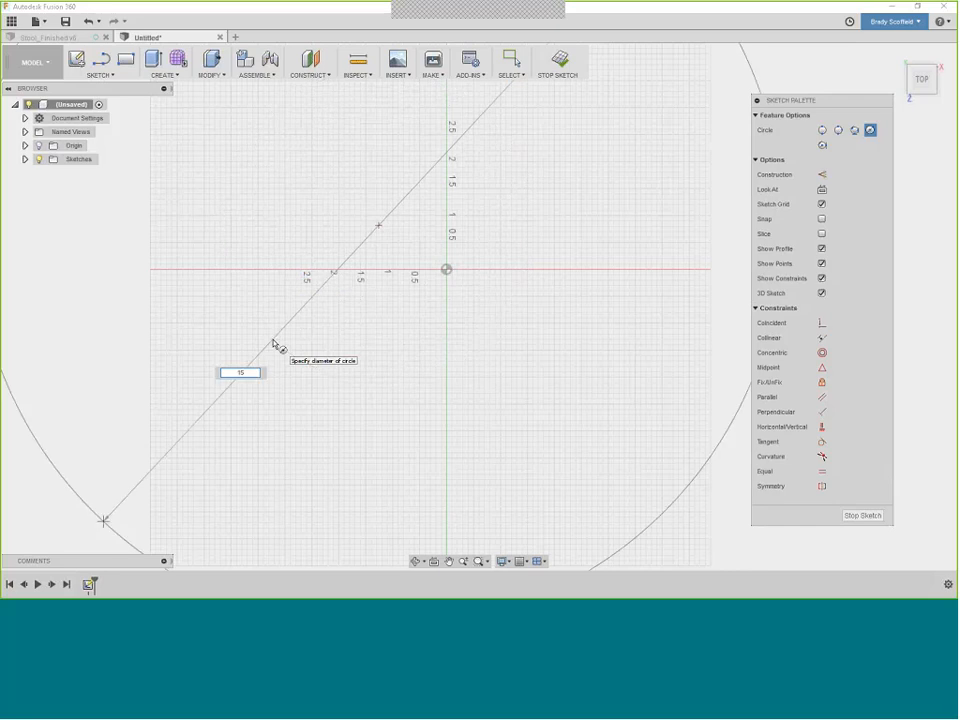
pyautogui.press('Tab')
pyautogui.press('Return')
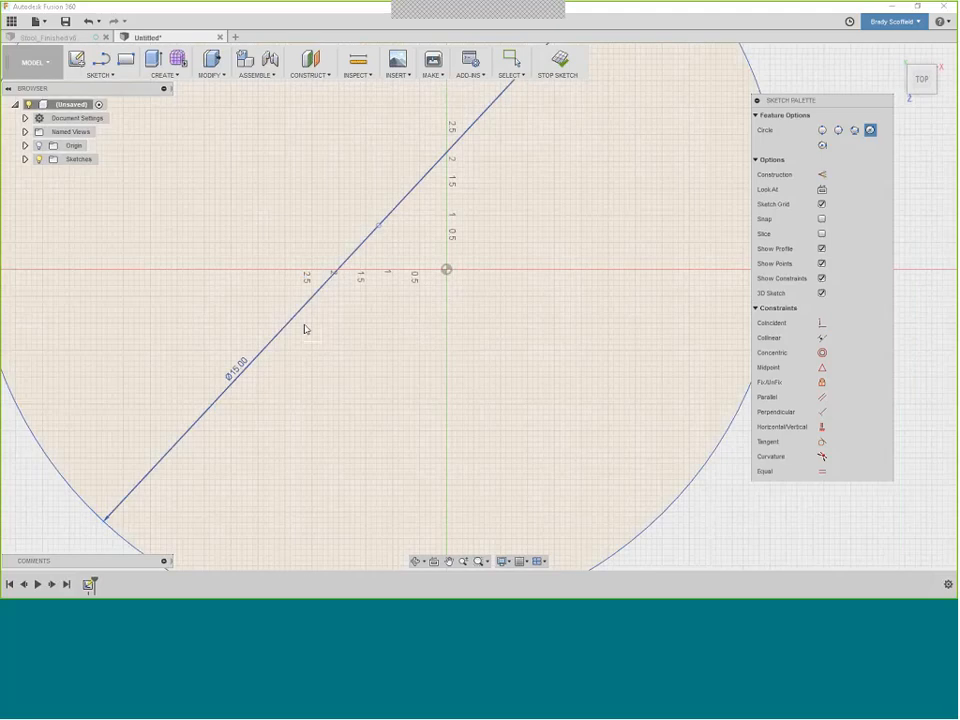
pyautogui.press('Escape')
# Move the circle freely by its center, and apply a Coincident constraint between its center point and the sketch origin
pyautogui.scroll(-3, 305, 329)
pyautogui.scroll(-2, 534, 392)
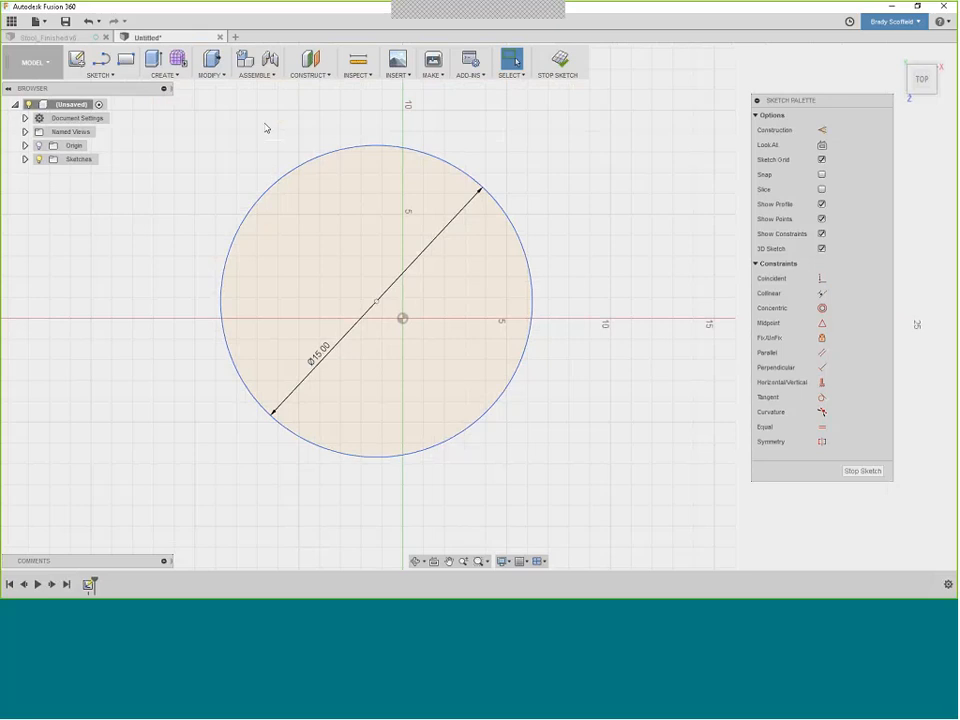
pyautogui.moveTo(379, 302); pyautogui.dragTo(345, 240)
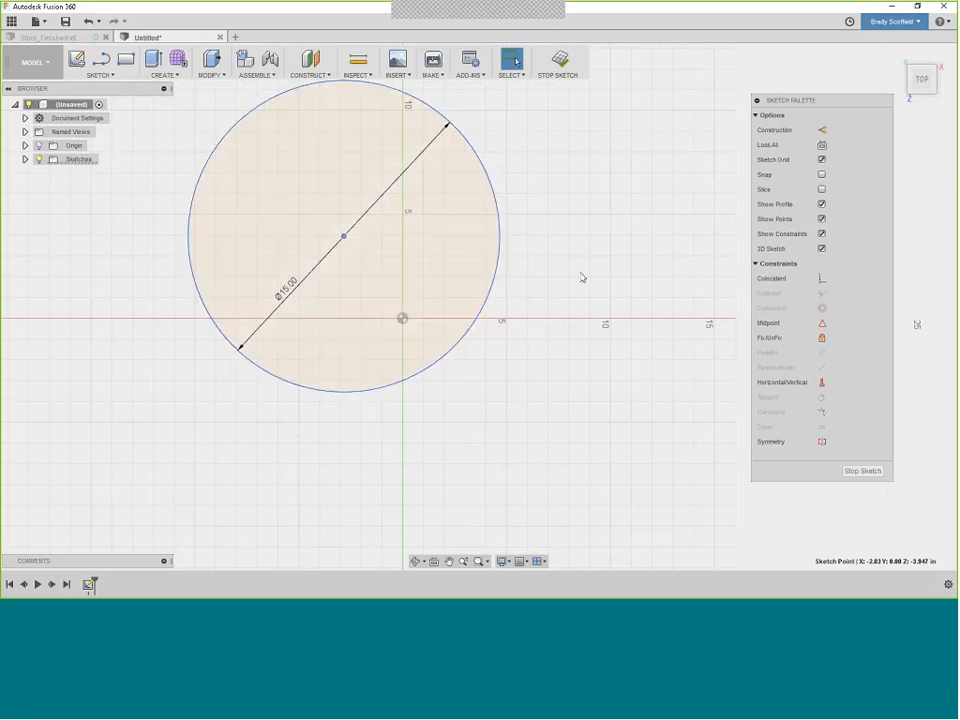
pyautogui.click(823, 279)
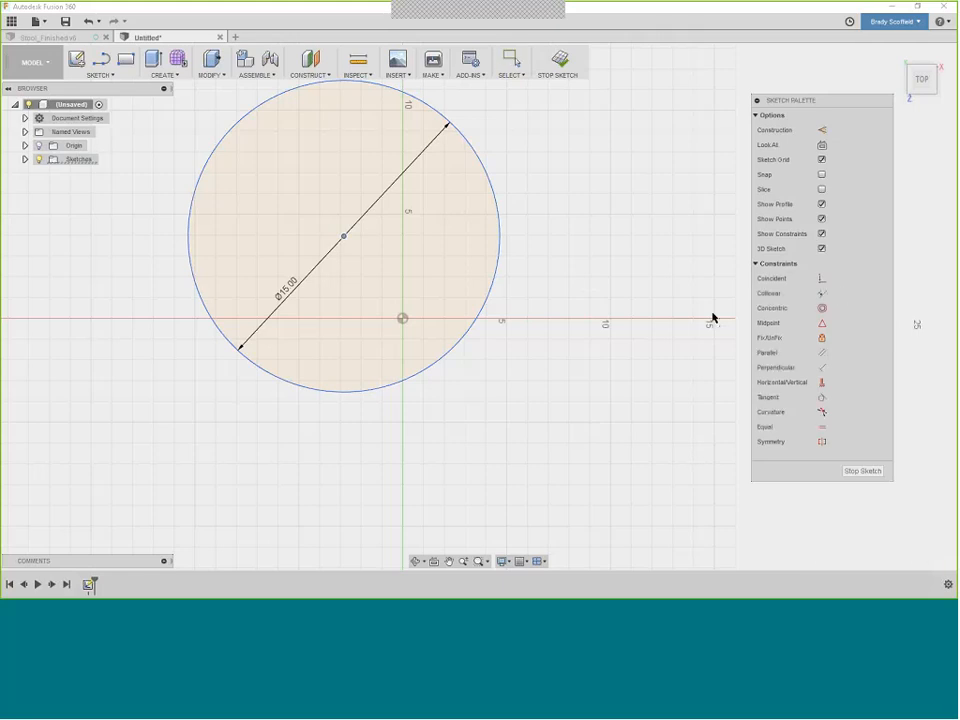
pyautogui.click(343, 238)
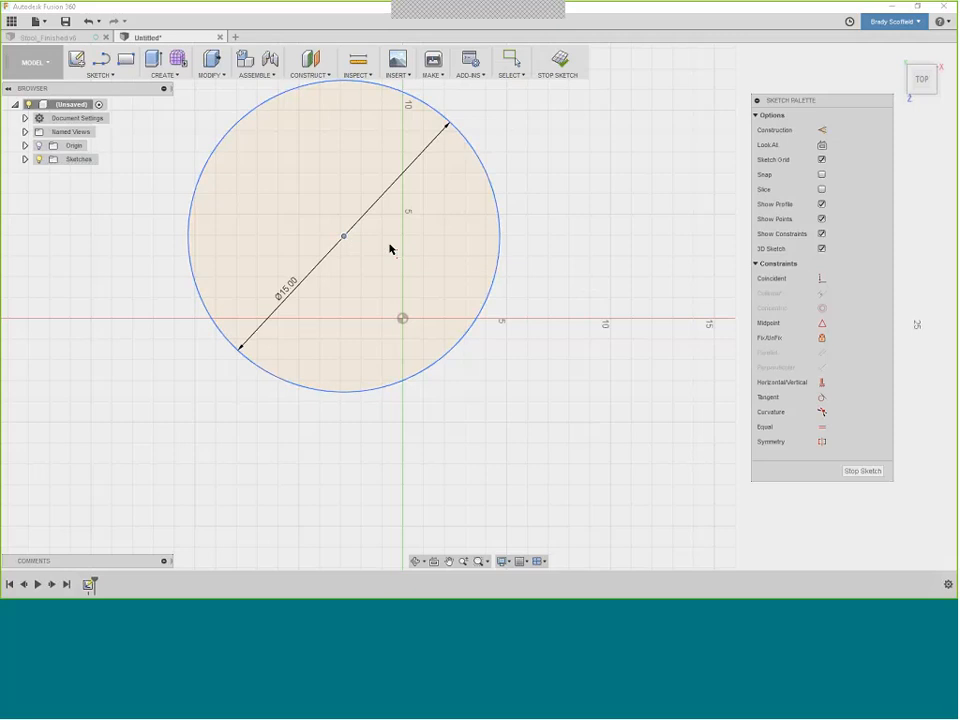
pyautogui.click(402, 320)
pyautogui.press('Escape')
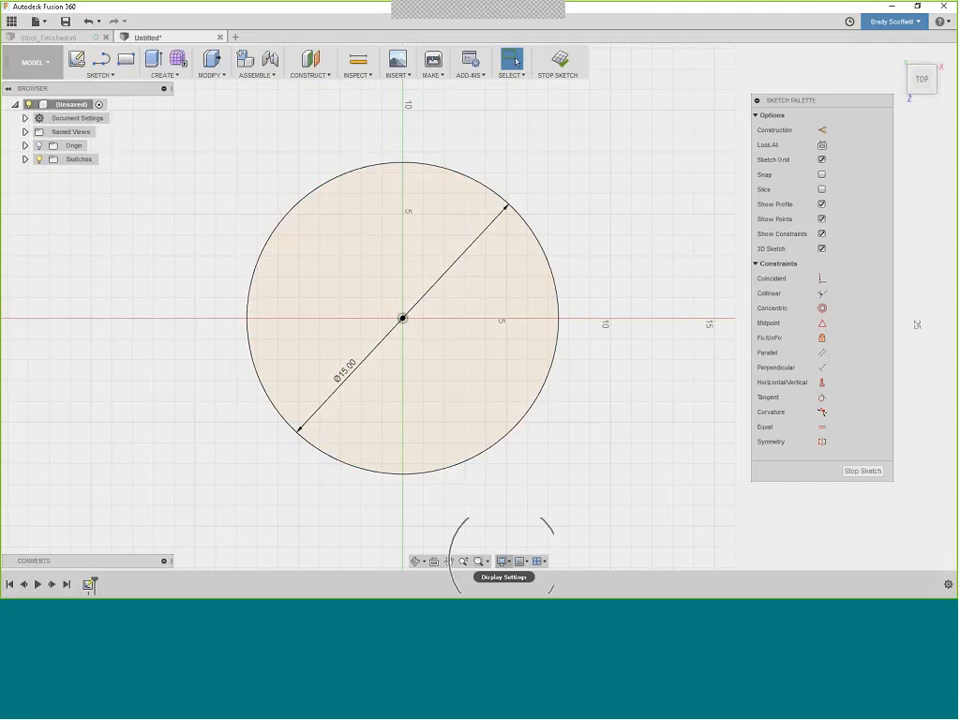
# Change the display environment to Tranquility Blue
pyautogui.click(504, 562)
pyautogui.moveTo(531, 486)
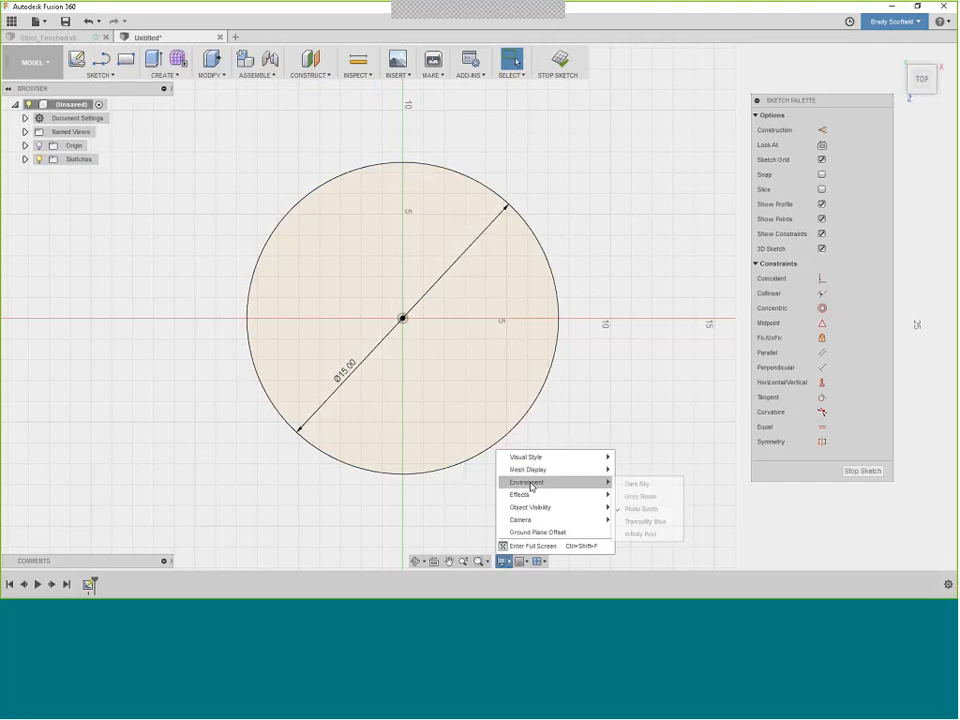
pyautogui.click(646, 522)
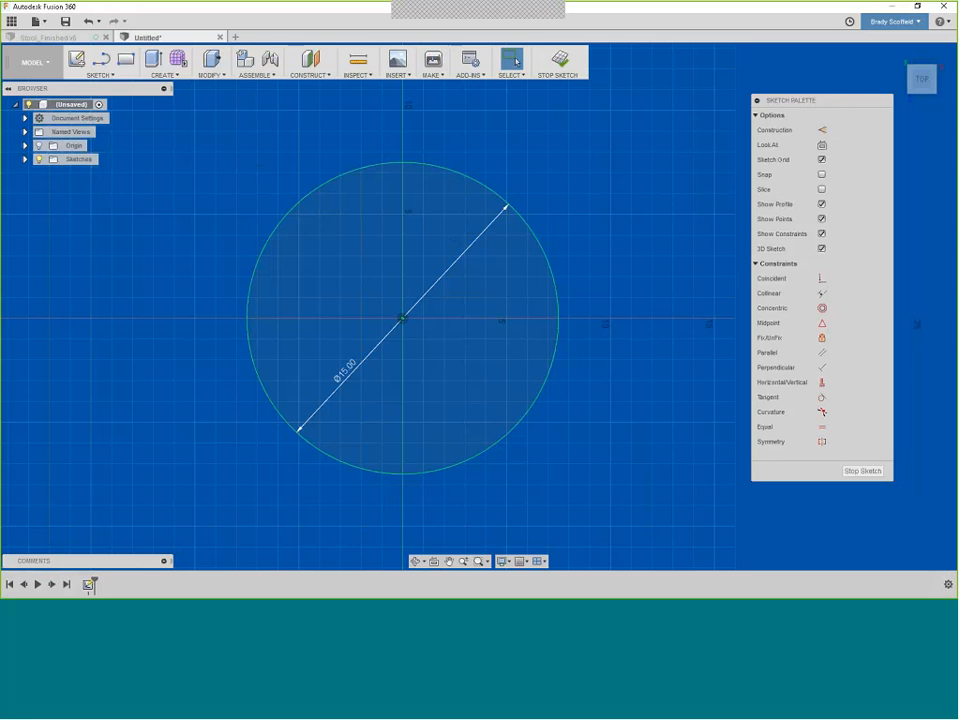
# Try the Infinity Pool display environment on the canvas
pyautogui.click(502, 561)
pyautogui.moveTo(545, 485)
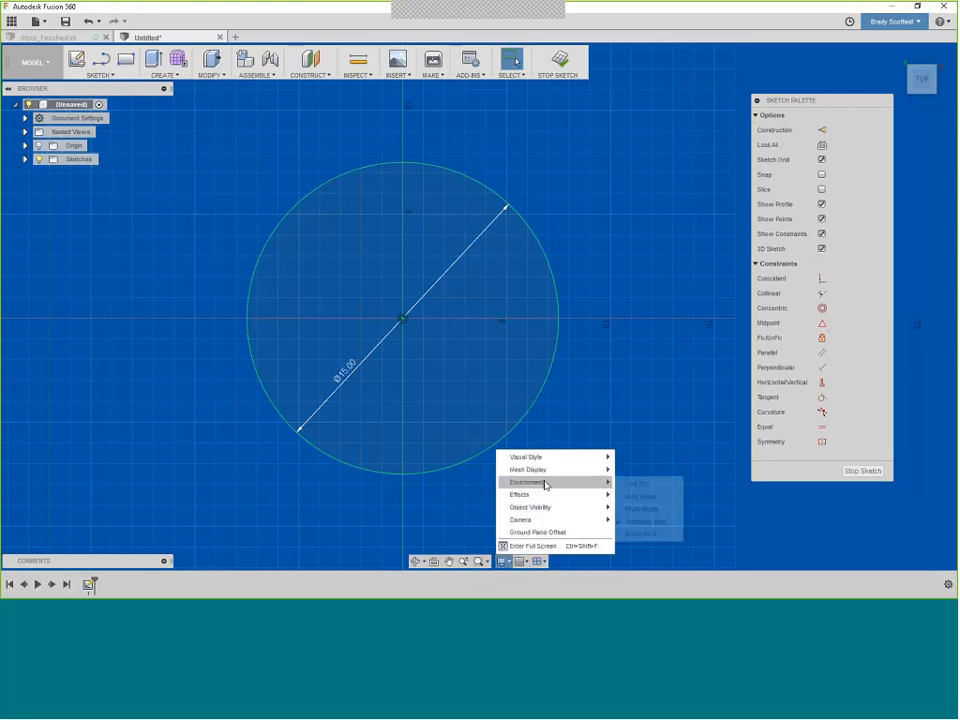
pyautogui.click(640, 535)
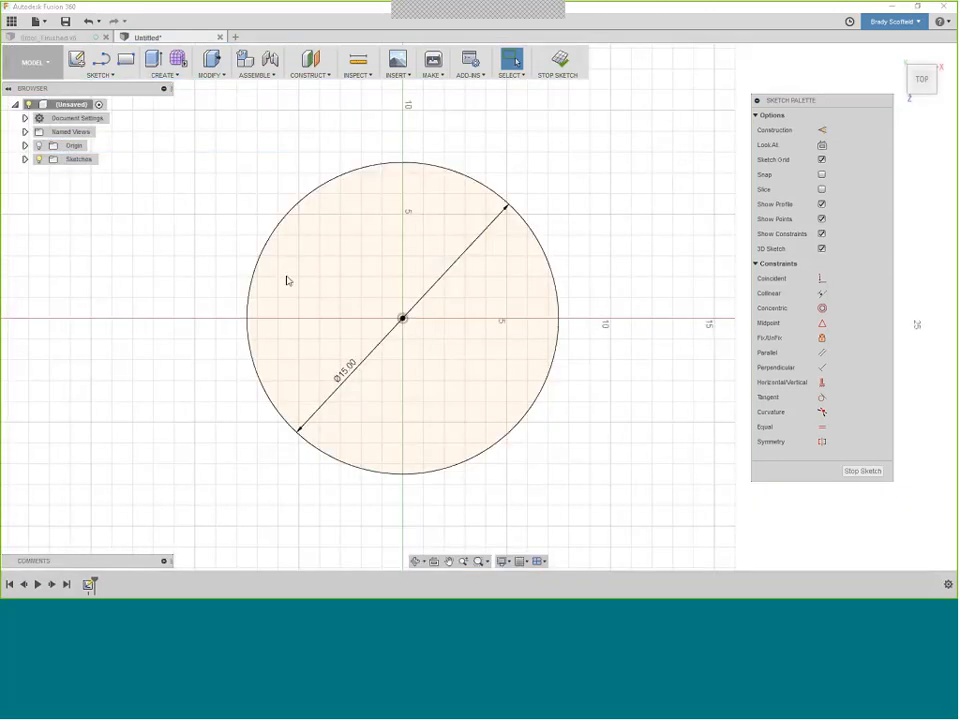
# Set the display environment to Photo Booth
pyautogui.click(502, 561)
pyautogui.moveTo(550, 484)
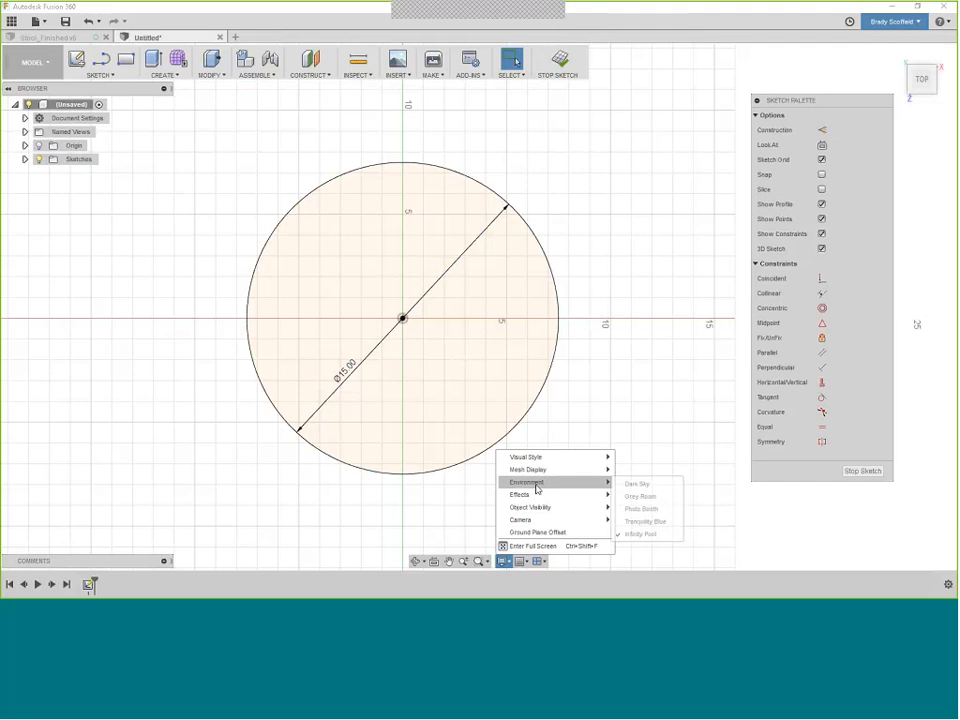
pyautogui.click(632, 509)
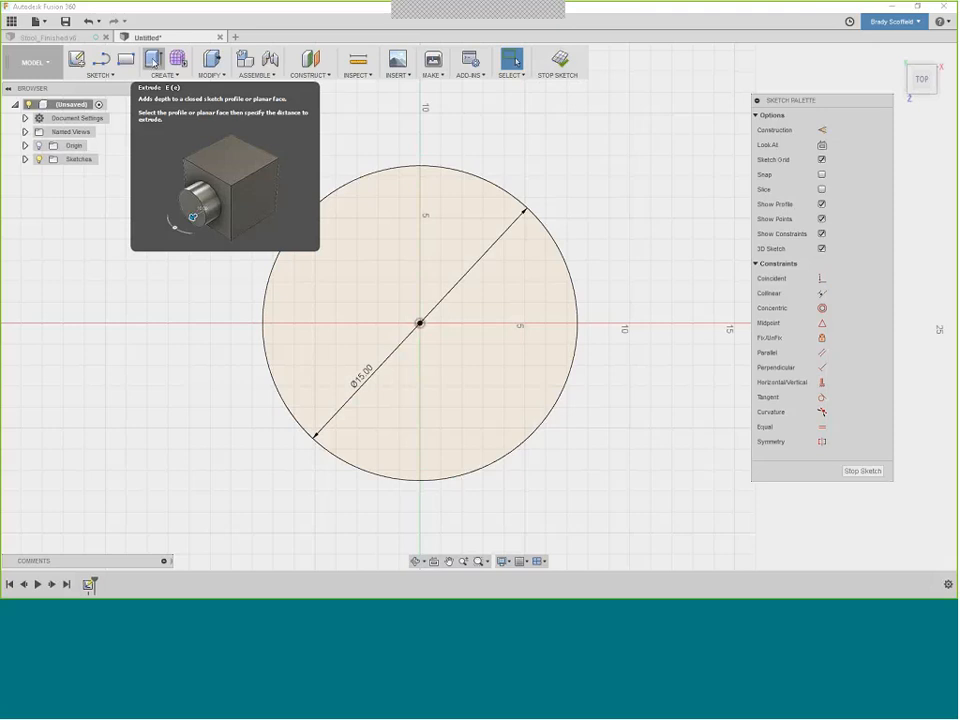
# Extrude the 15 in circle profile upward 2.5 in as a new body for the seat
pyautogui.click(153, 60)
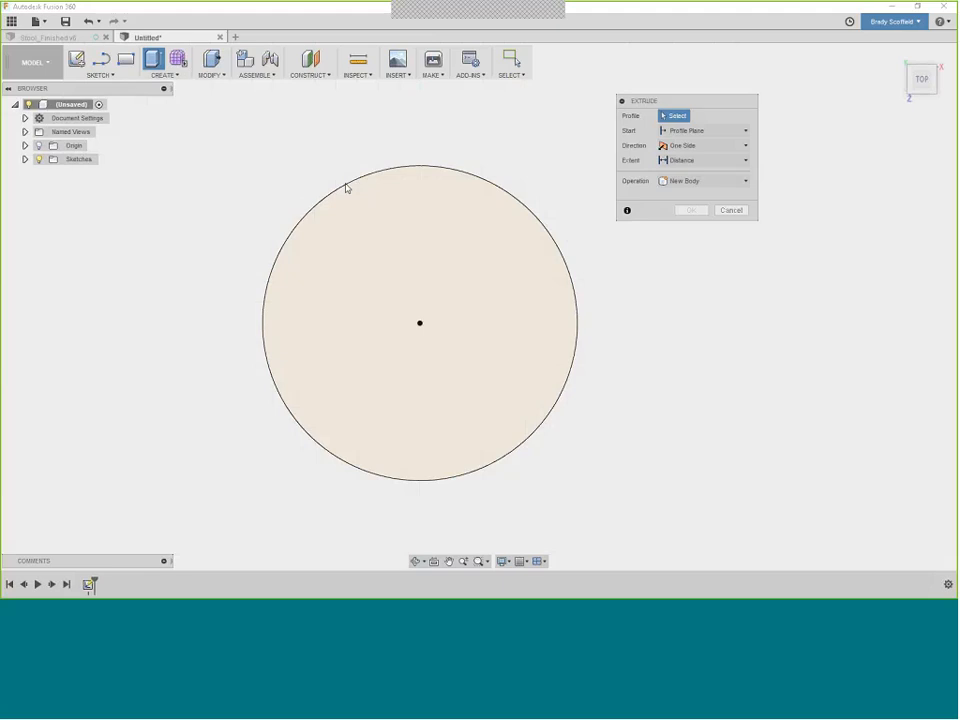
pyautogui.moveTo(921, 80)
pyautogui.mouseDown()
pyautogui.moveTo(855, 114)
pyautogui.moveTo(912, 88)
pyautogui.mouseUp()
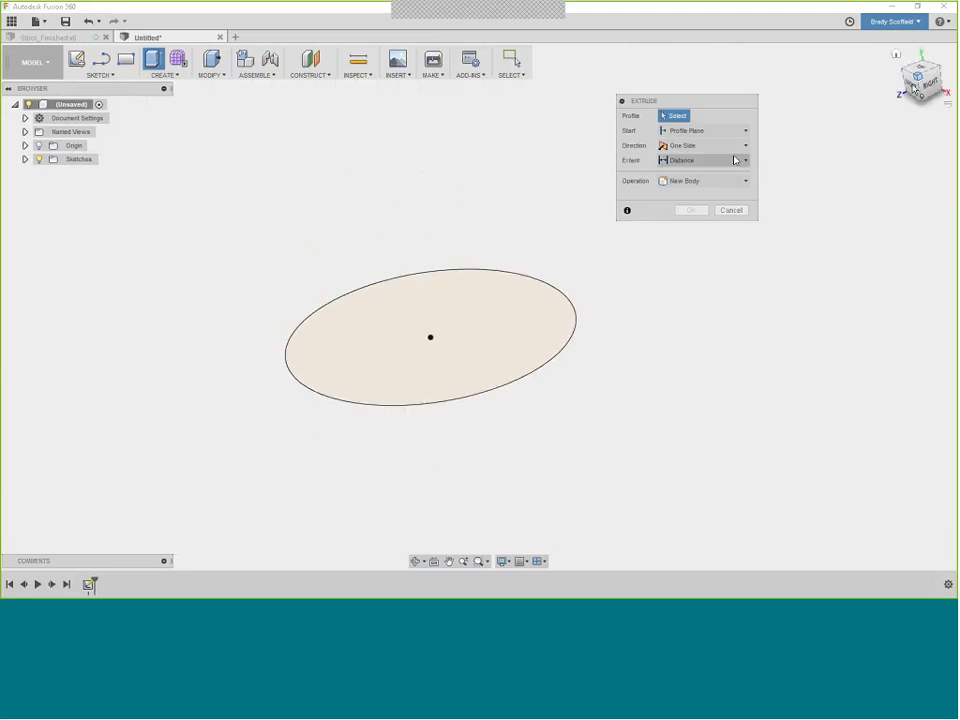
pyautogui.click(437, 285)
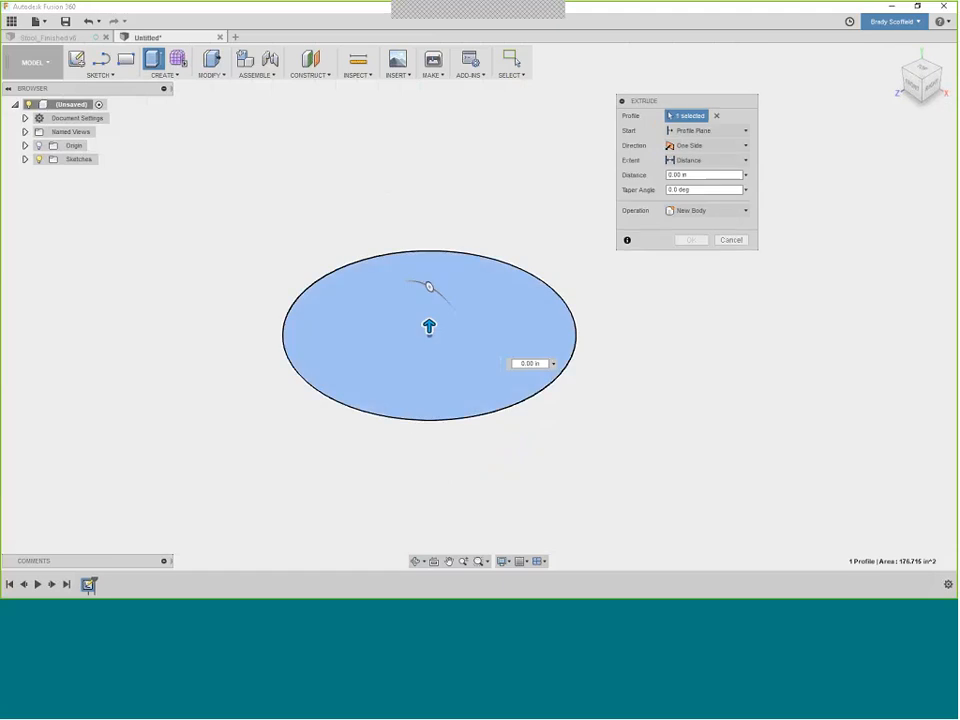
pyautogui.moveTo(429, 326); pyautogui.dragTo(429, 294)
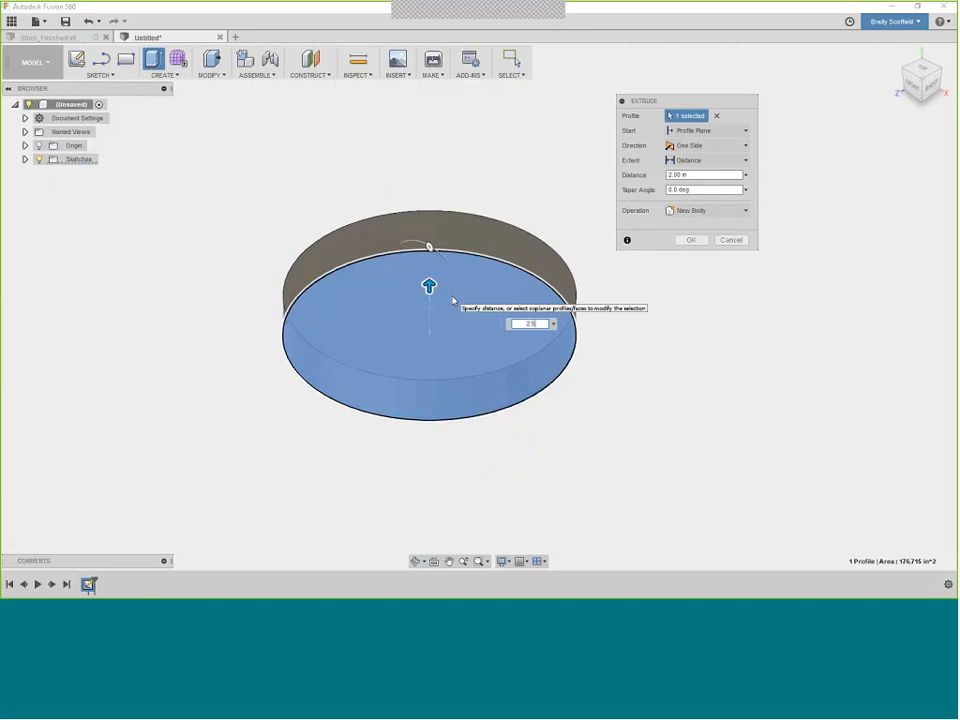
pyautogui.press('Return')
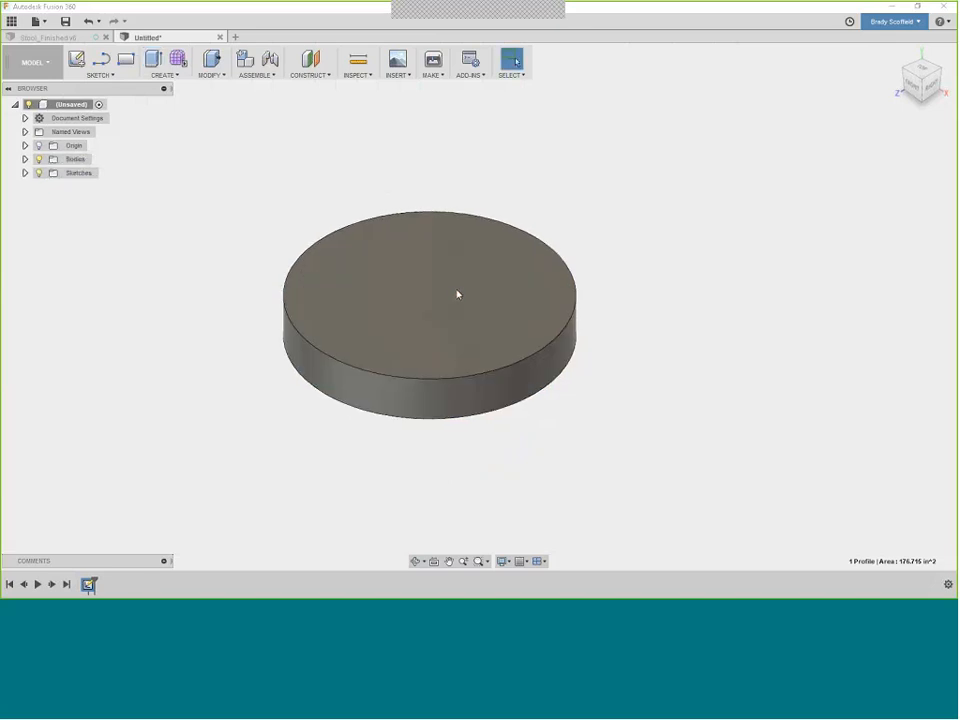
# Fillet the seat's upper circular edge with a constant radius of 1.5 in
pyautogui.scroll(-1, 456, 294)
pyautogui.keyDown('shift'); pyautogui.moveTo(456, 294); pyautogui.dragTo(598, 230, button='middle'); pyautogui.keyUp('shift')
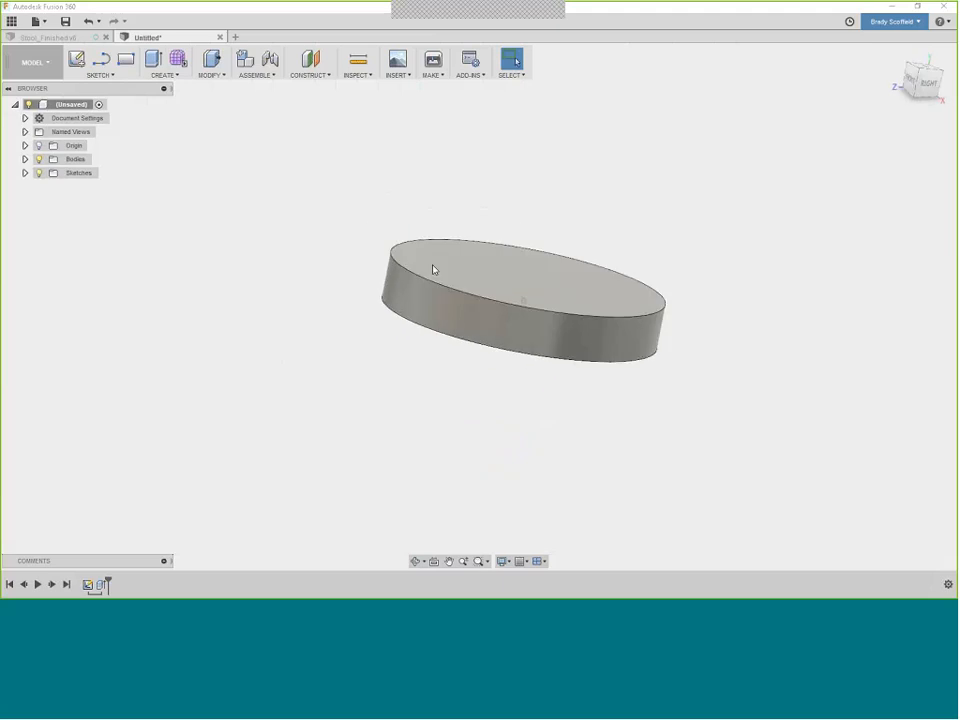
pyautogui.click(211, 74)
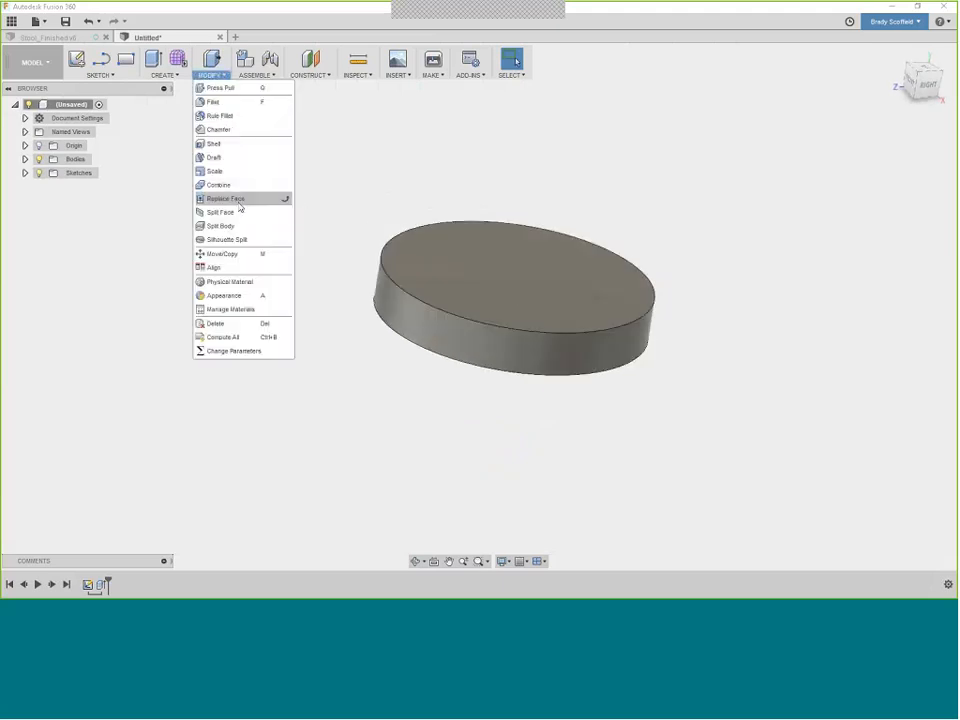
pyautogui.click(236, 104)
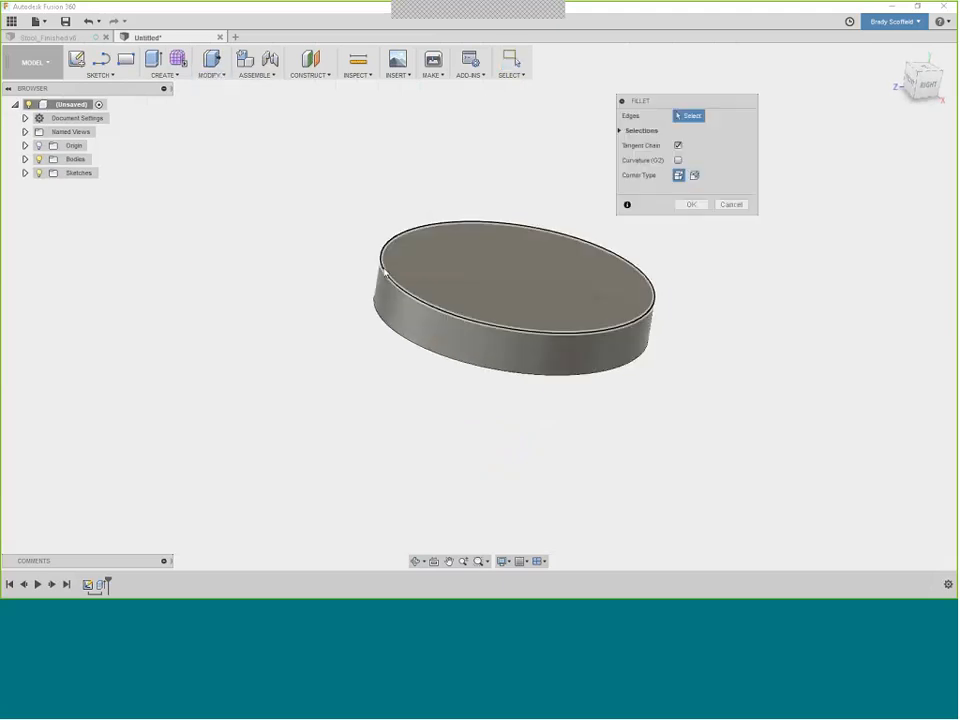
pyautogui.click(390, 266)
pyautogui.moveTo(379, 264); pyautogui.dragTo(384, 275)
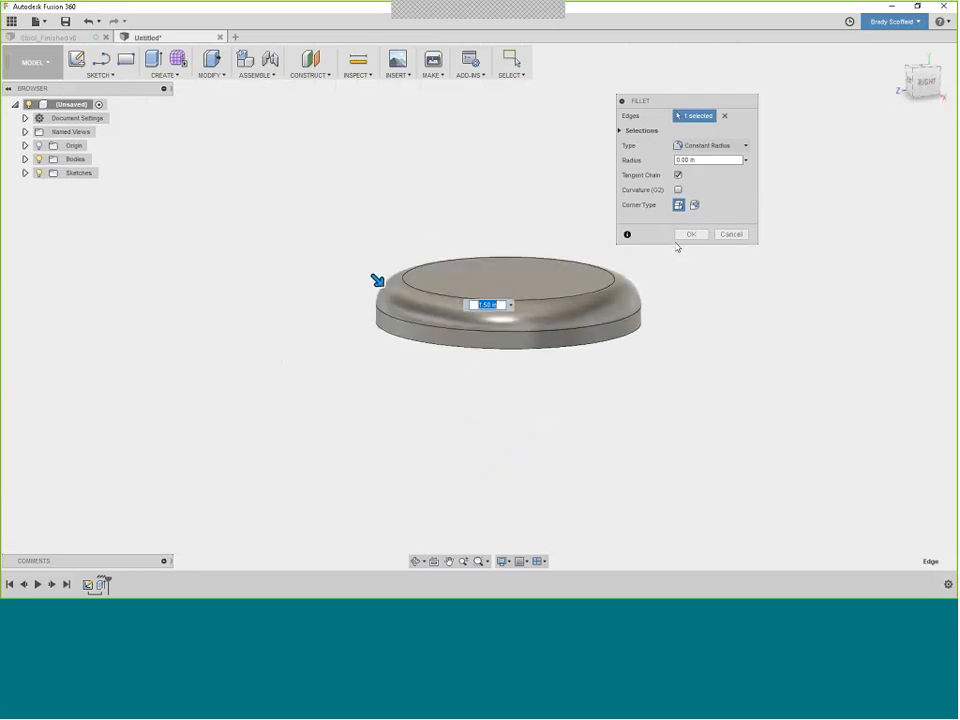
pyautogui.click(688, 234)
pyautogui.keyDown('shift'); pyautogui.moveTo(629, 236); pyautogui.dragTo(317, 231, button='middle'); pyautogui.keyUp('shift')
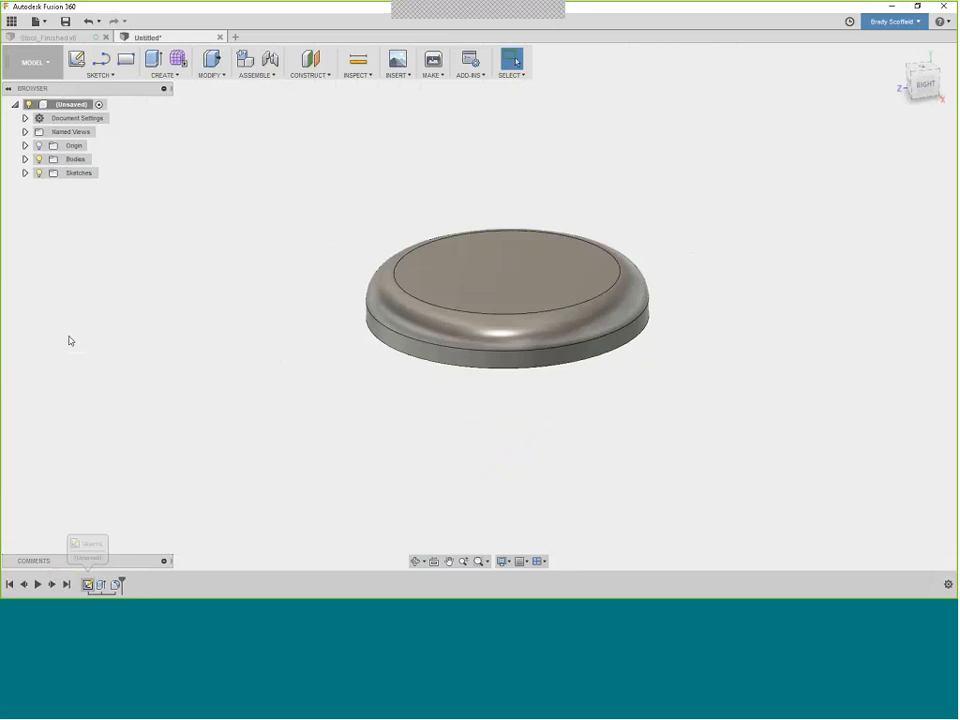
# Start a new sketch on the flat underside face of the seat
pyautogui.click(25, 174)
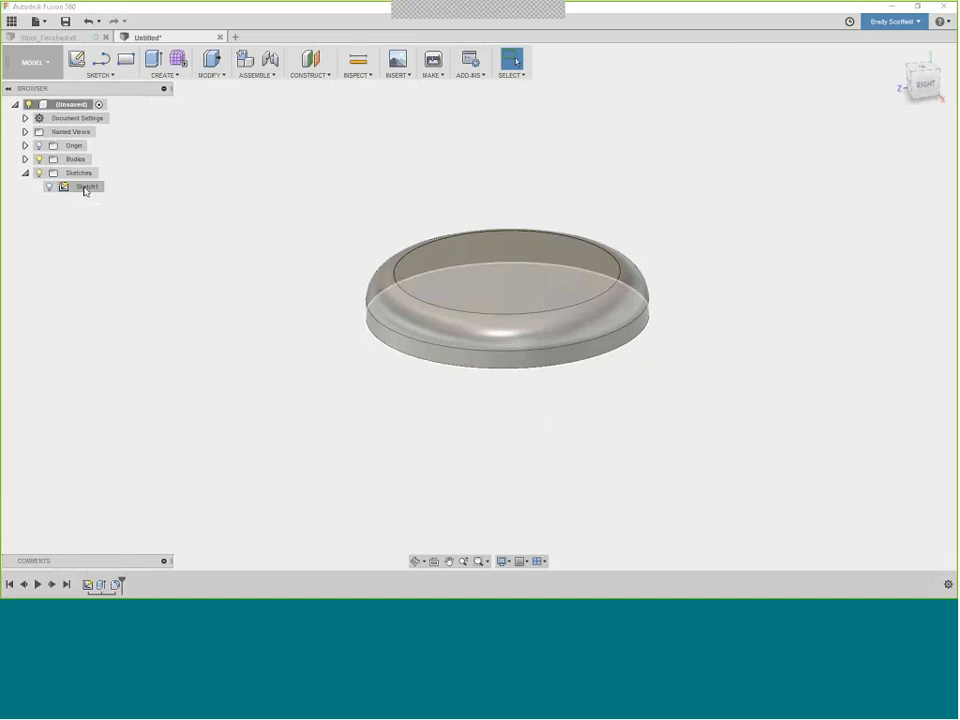
pyautogui.keyDown('shift'); pyautogui.moveTo(258, 237); pyautogui.dragTo(263, 259, button='middle'); pyautogui.keyUp('shift')
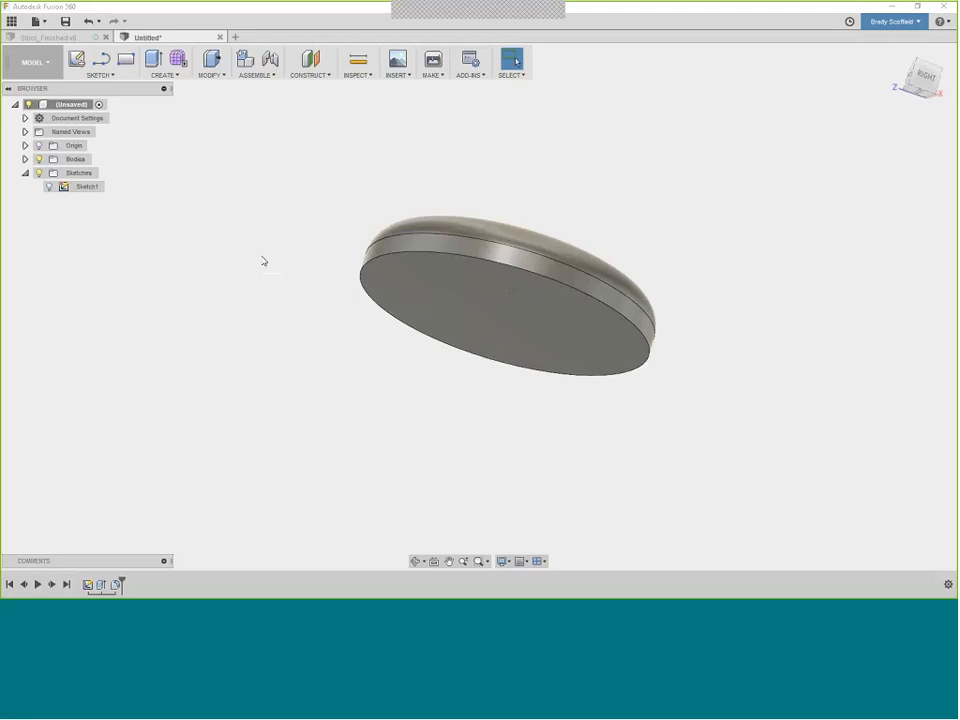
pyautogui.click(78, 60)
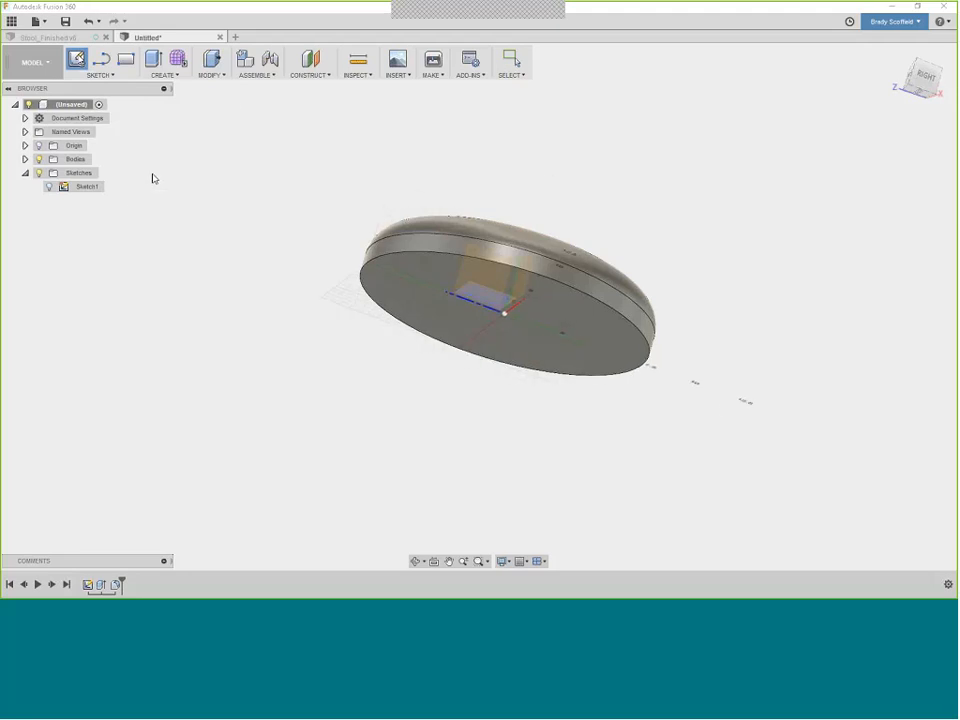
pyautogui.keyDown('shift'); pyautogui.moveTo(190, 151); pyautogui.dragTo(191, 152, button='middle'); pyautogui.keyUp('shift')
pyautogui.click(502, 317)
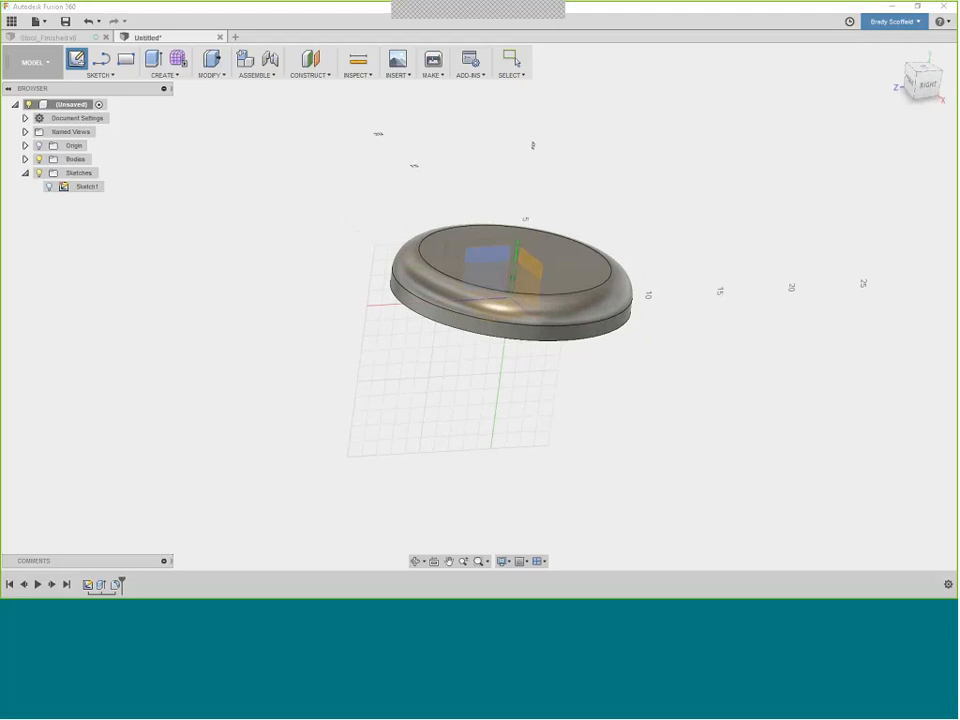
pyautogui.keyDown('shift'); pyautogui.moveTo(616, 283); pyautogui.dragTo(572, 312, button='middle'); pyautogui.keyUp('shift')
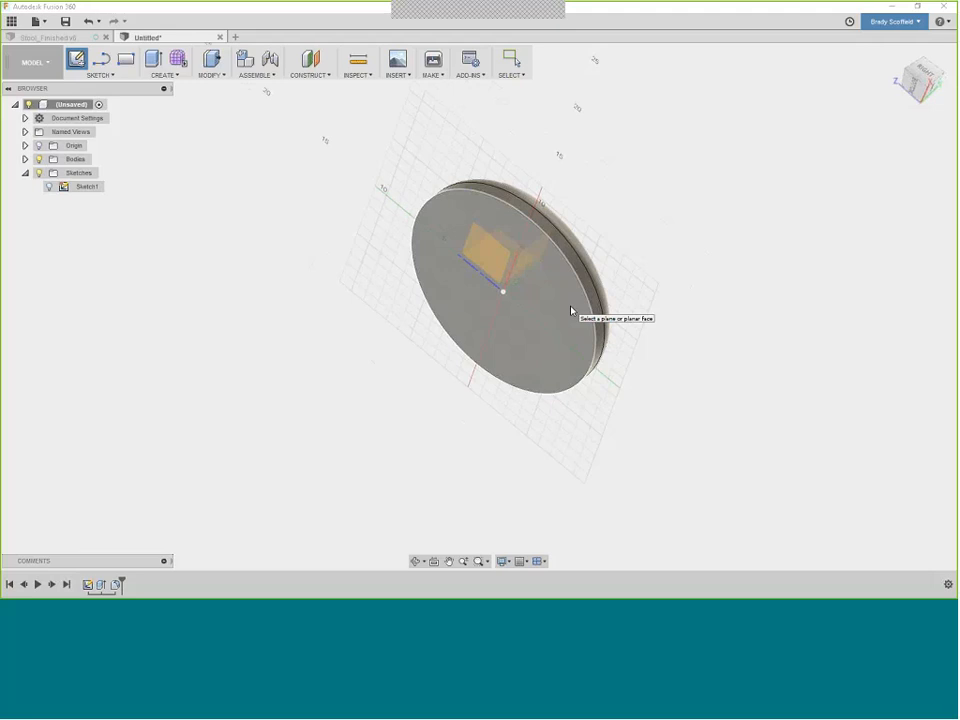
pyautogui.click(572, 312)
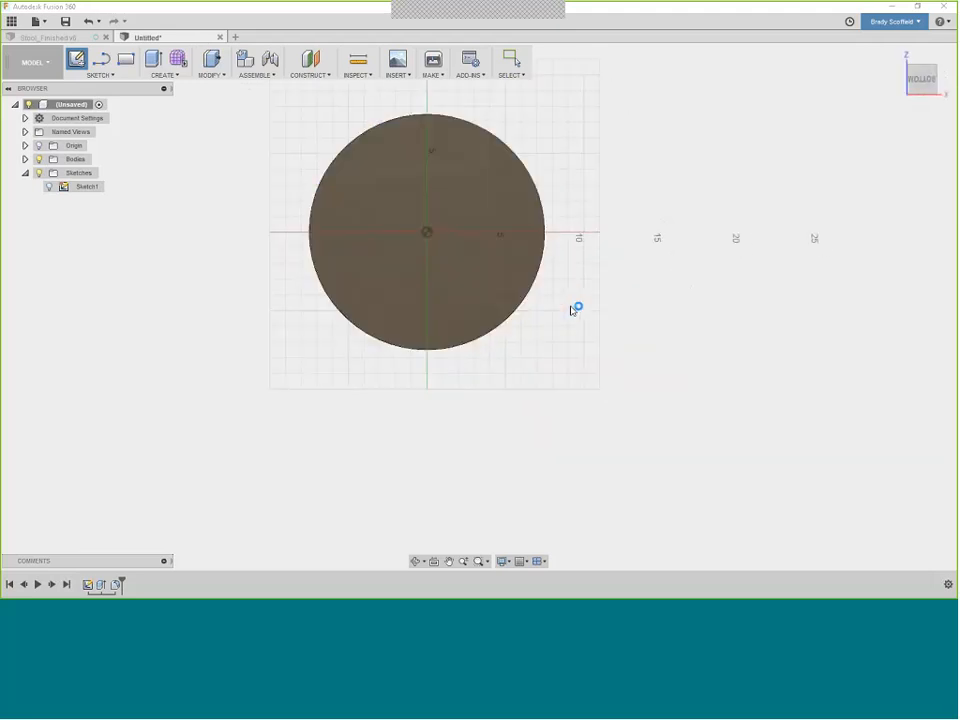
pyautogui.scroll(-1, 639, 355)
pyautogui.scroll(2, 358, 139)
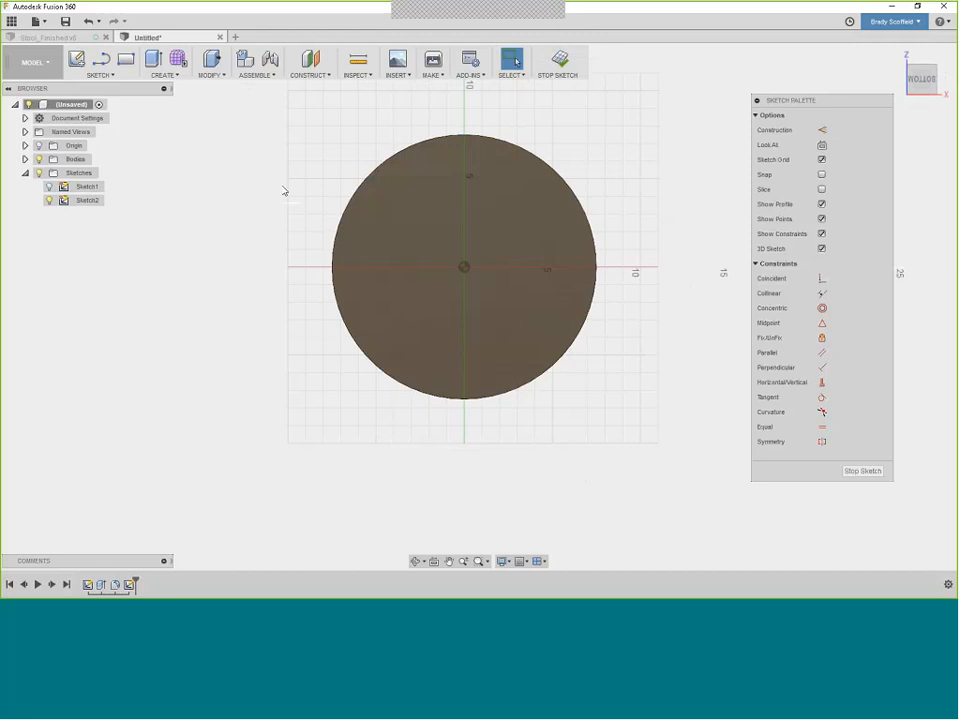
# Project the inner circular edge of the seat's top fillet into the underside sketch
pyautogui.click(102, 75)
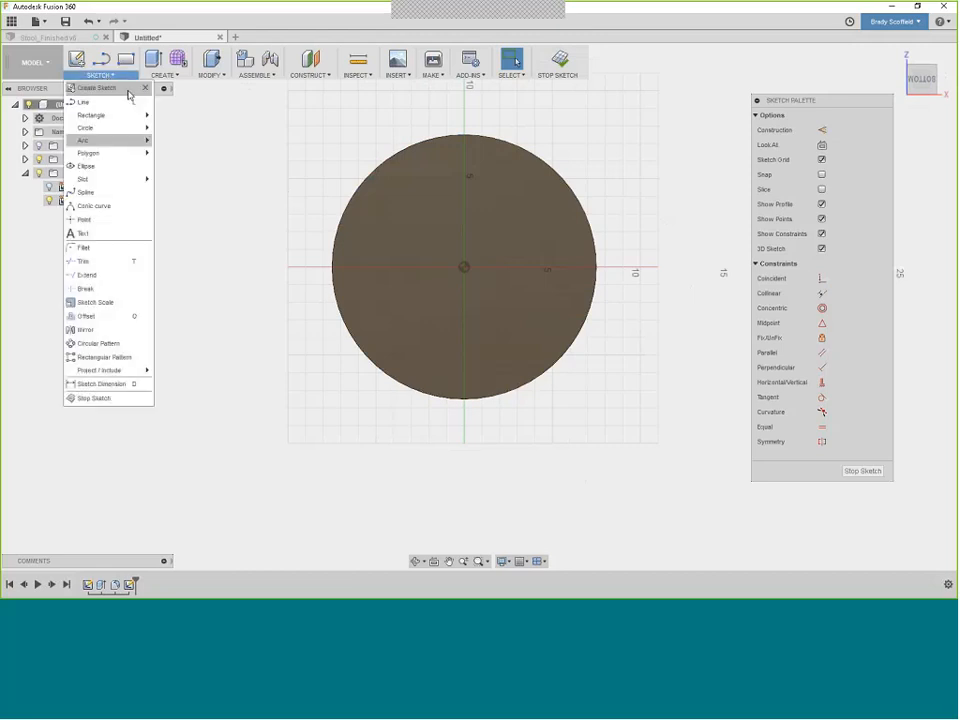
pyautogui.moveTo(124, 373)
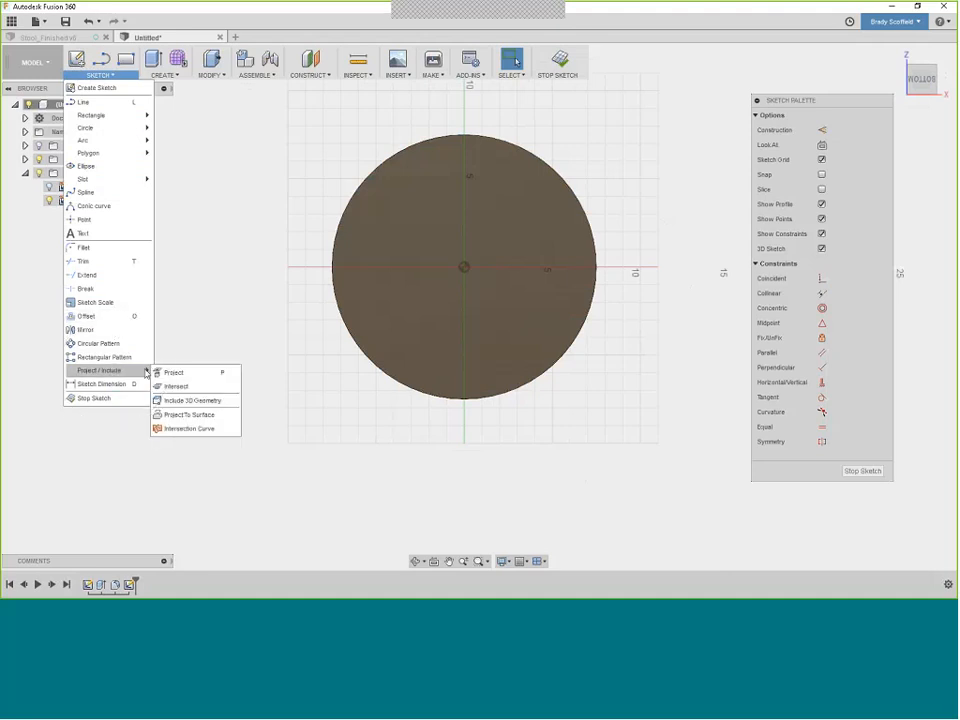
pyautogui.click(173, 373)
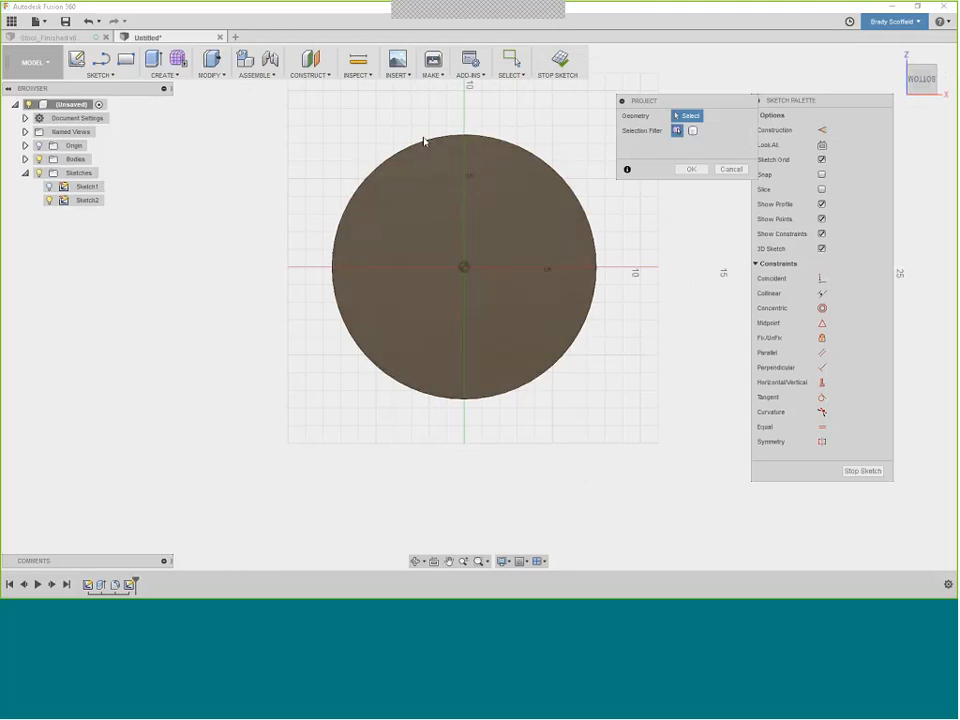
pyautogui.keyDown('shift'); pyautogui.moveTo(424, 148); pyautogui.dragTo(291, 235, button='middle'); pyautogui.keyUp('shift')
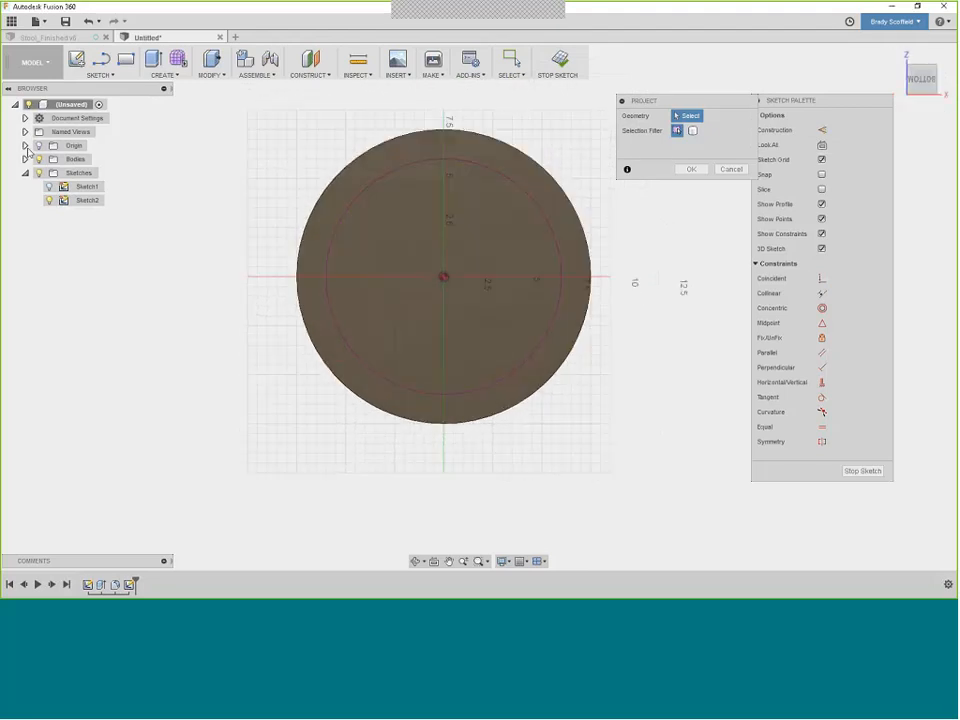
# Project the origin's X and Z axes into the sketch and finish the projection
pyautogui.click(25, 146)
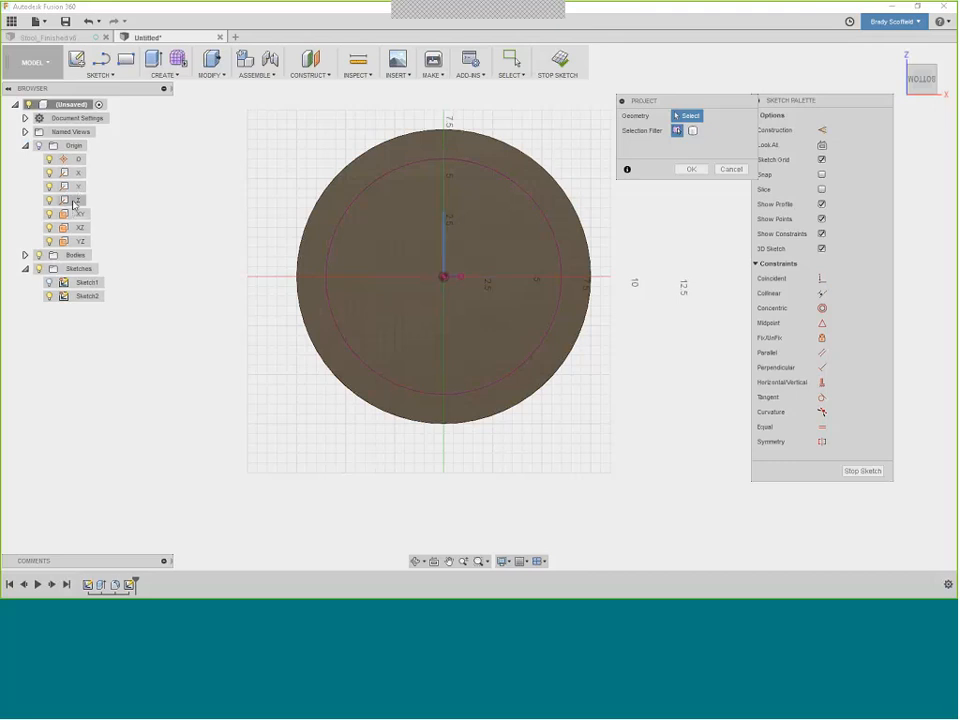
pyautogui.scroll(1, 458, 276)
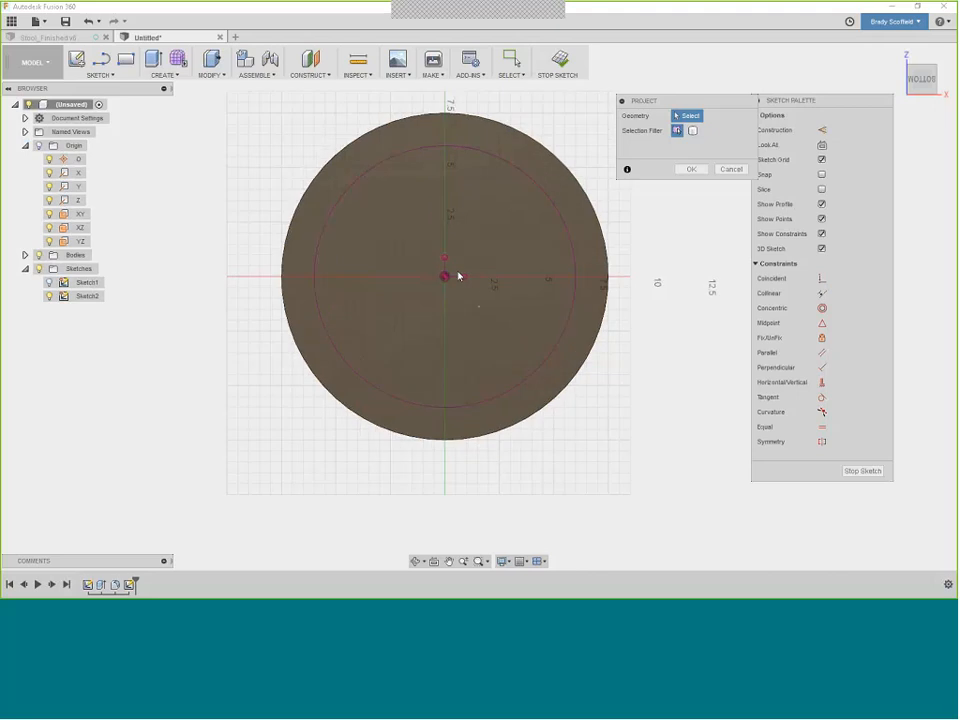
pyautogui.scroll(1, 458, 276)
pyautogui.scroll(1, 459, 276)
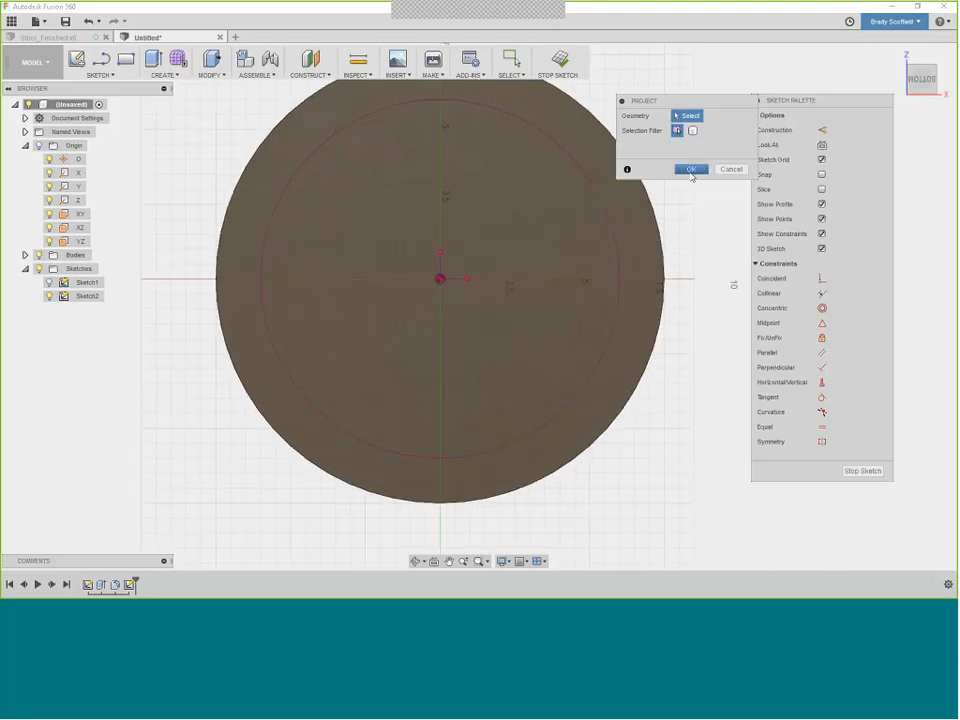
pyautogui.click(690, 170)
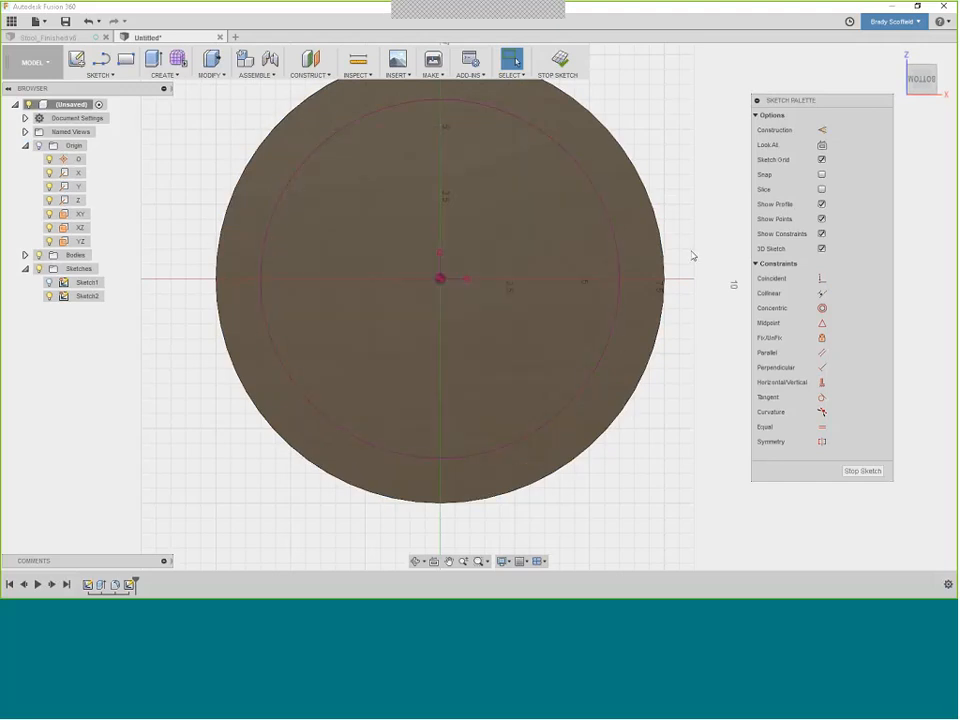
# Convert the projected circle and axis lines in the underside sketch to construction geometry
pyautogui.scroll(-1, 688, 206)
pyautogui.scroll(1, 687, 160)
pyautogui.scroll(-1, 688, 155)
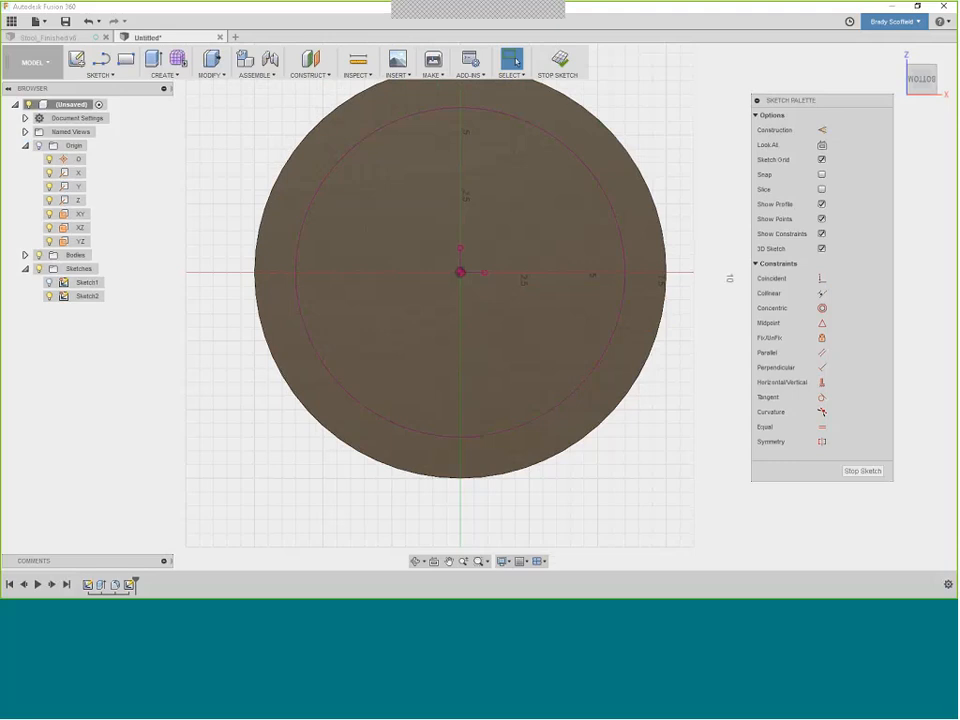
pyautogui.scroll(-1, 679, 221)
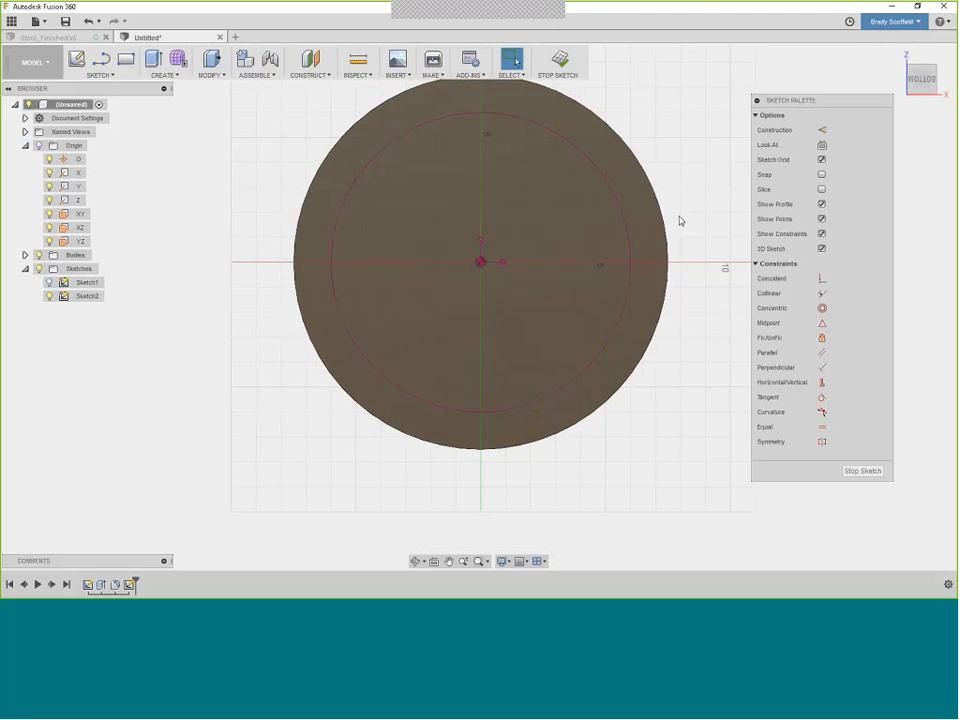
pyautogui.scroll(-1, 685, 202)
pyautogui.moveTo(599, 308); pyautogui.dragTo(293, 480)
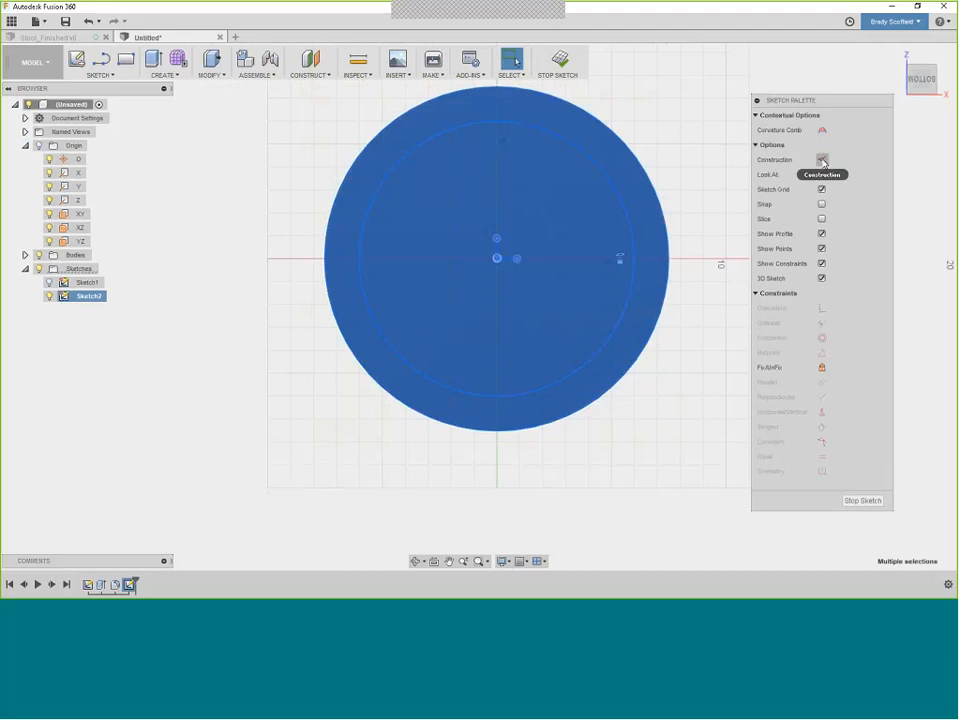
pyautogui.click(822, 160)
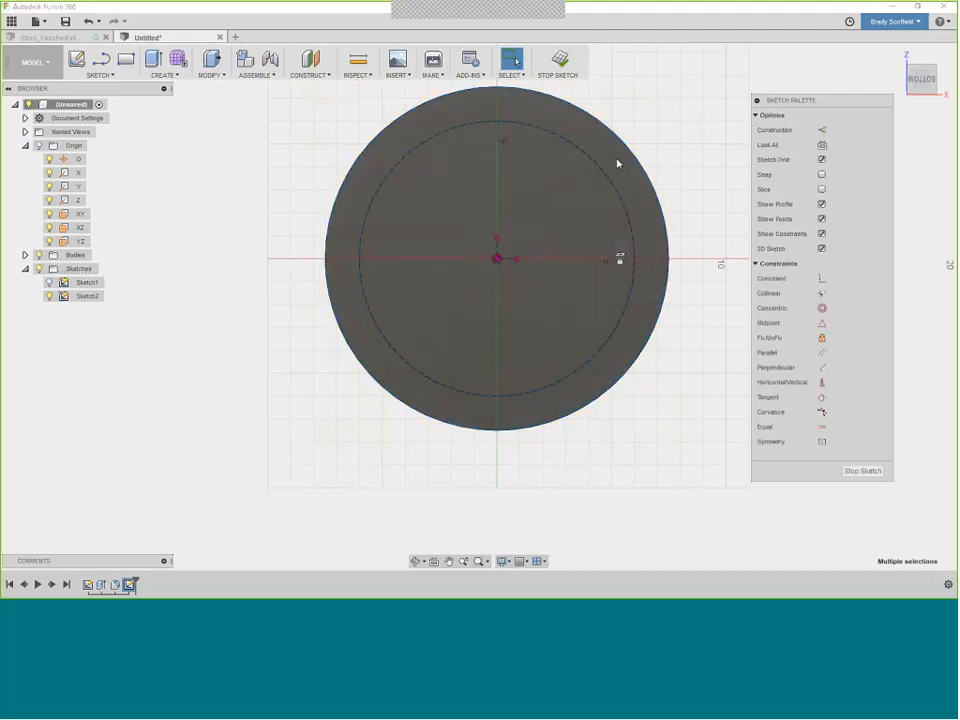
pyautogui.scroll(3, 585, 156)
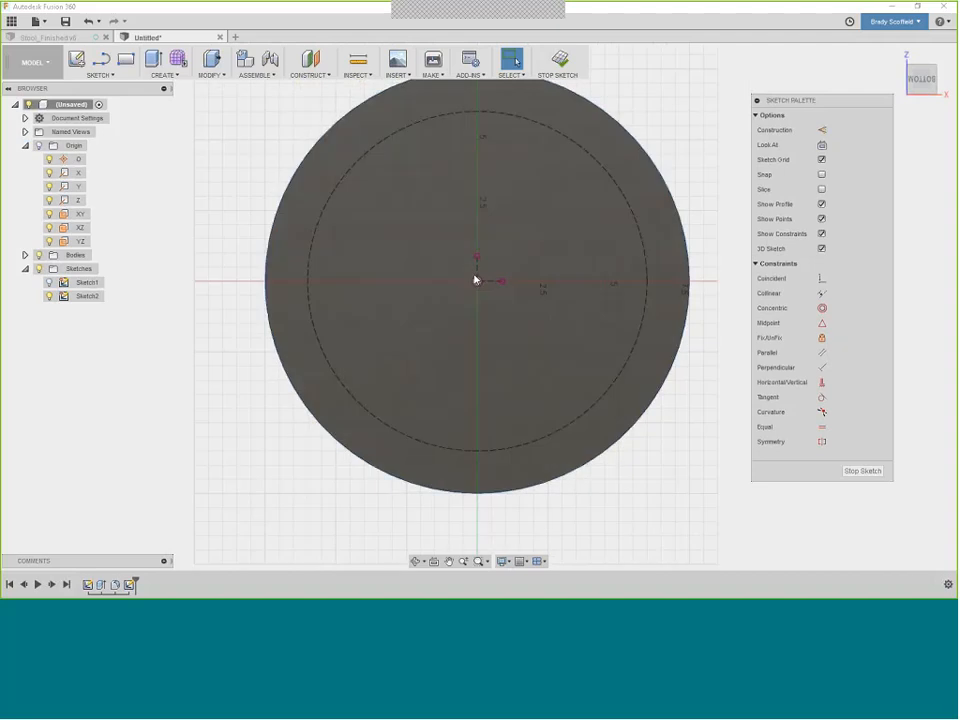
pyautogui.scroll(1, 475, 280)
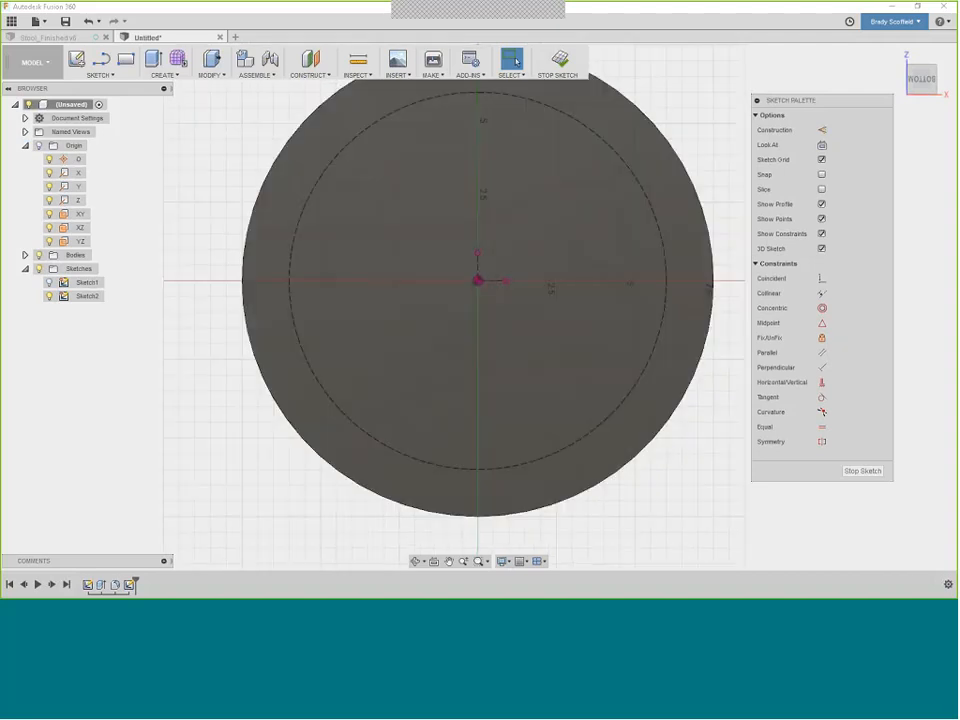
# Switch the projected circle to normal geometry and back to construction geometry
pyautogui.click(115, 76)
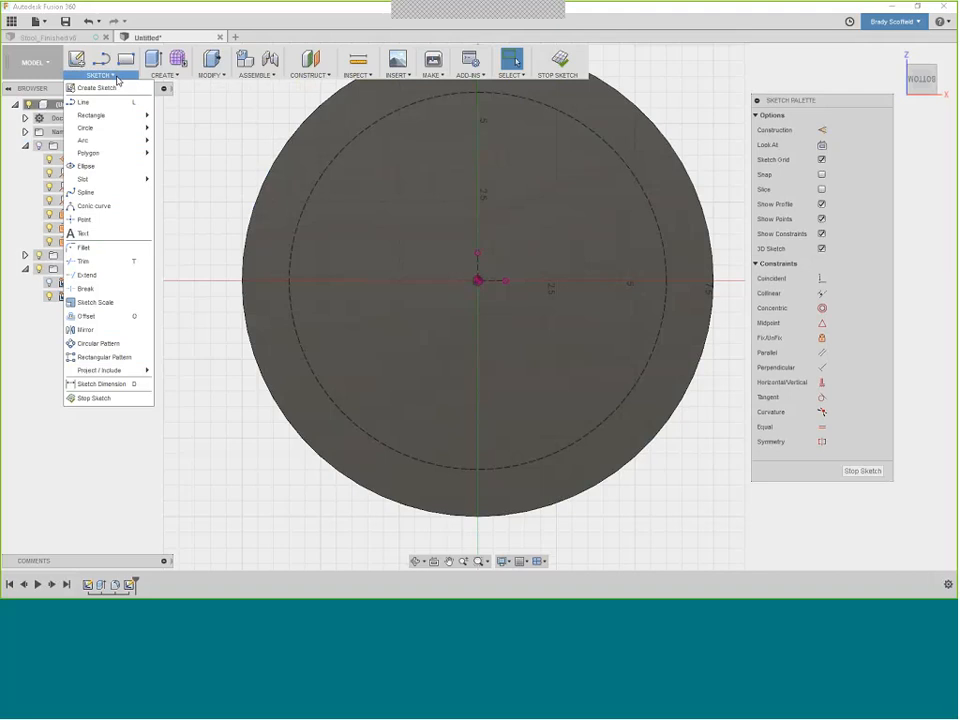
pyautogui.click(207, 151)
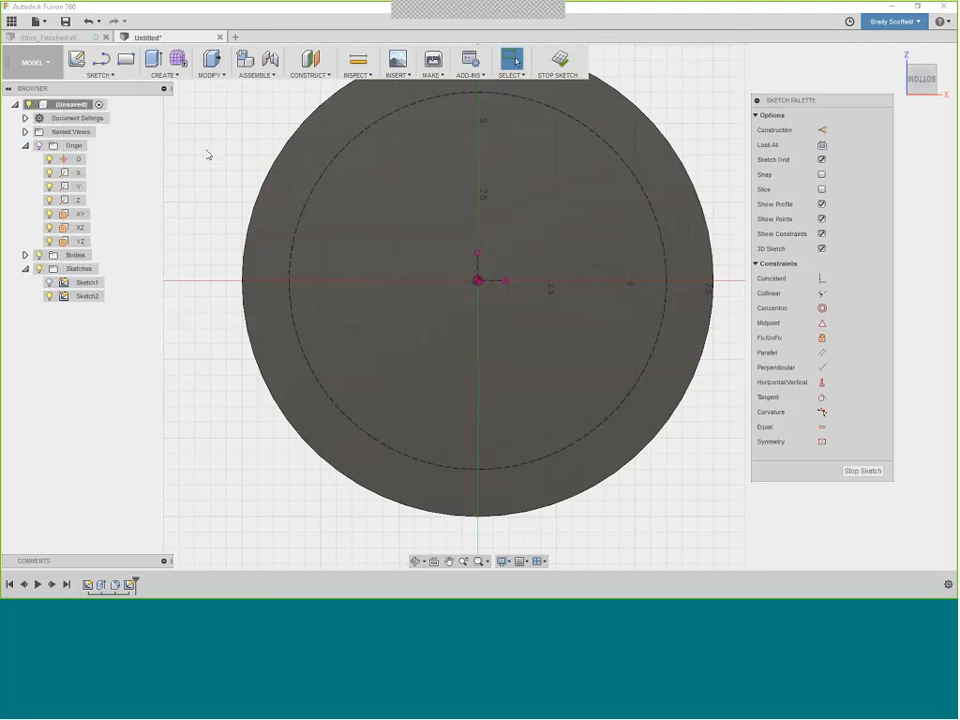
pyautogui.click(326, 174)
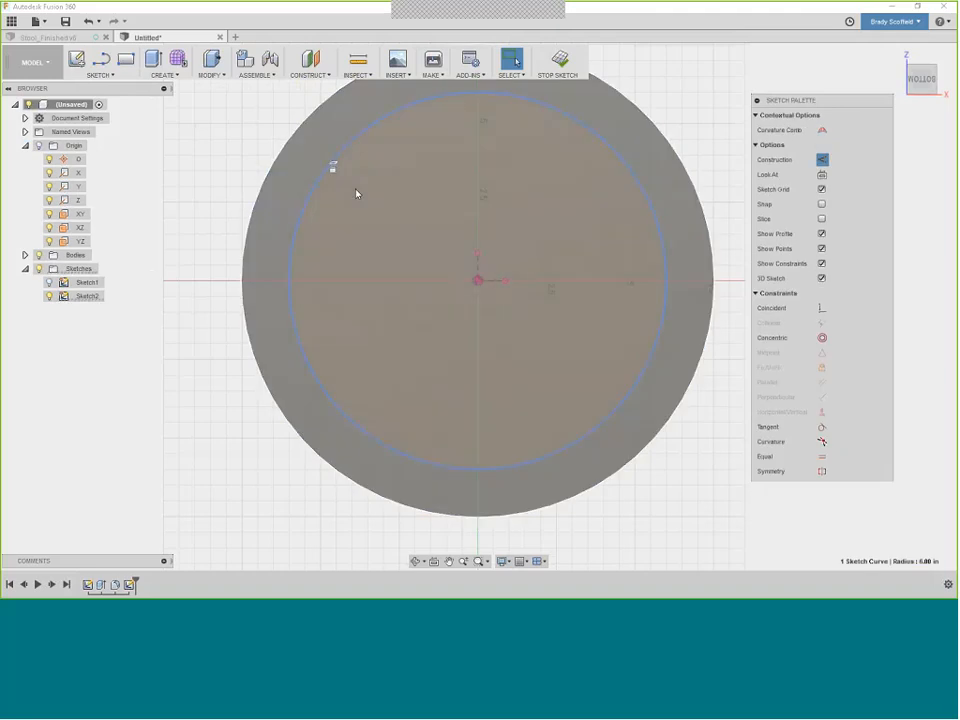
pyautogui.click(223, 146)
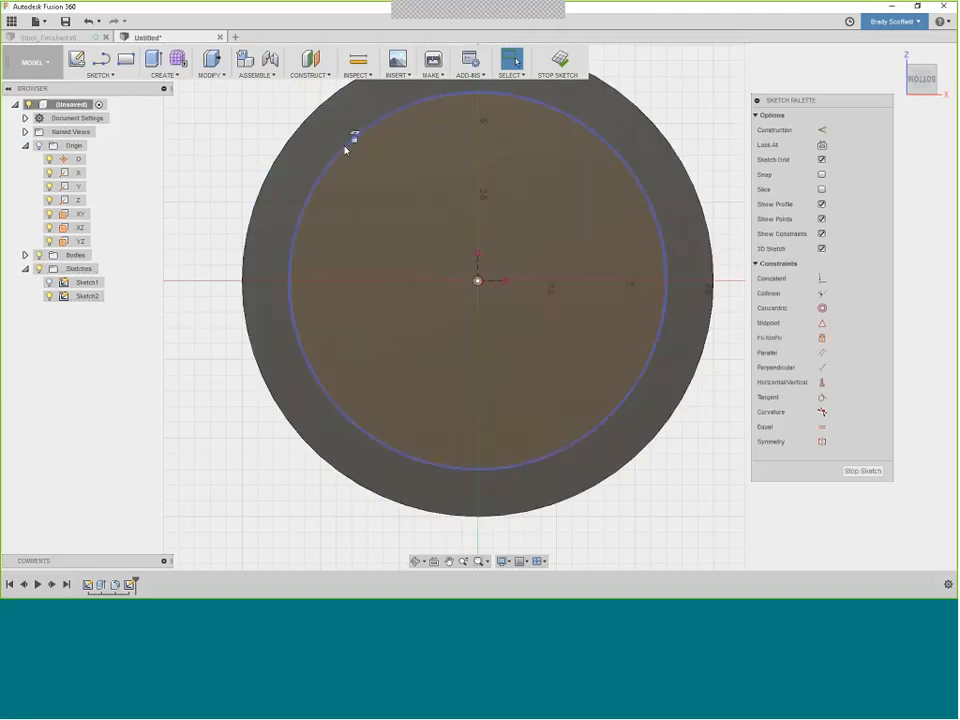
pyautogui.click(347, 148)
pyautogui.press('x')
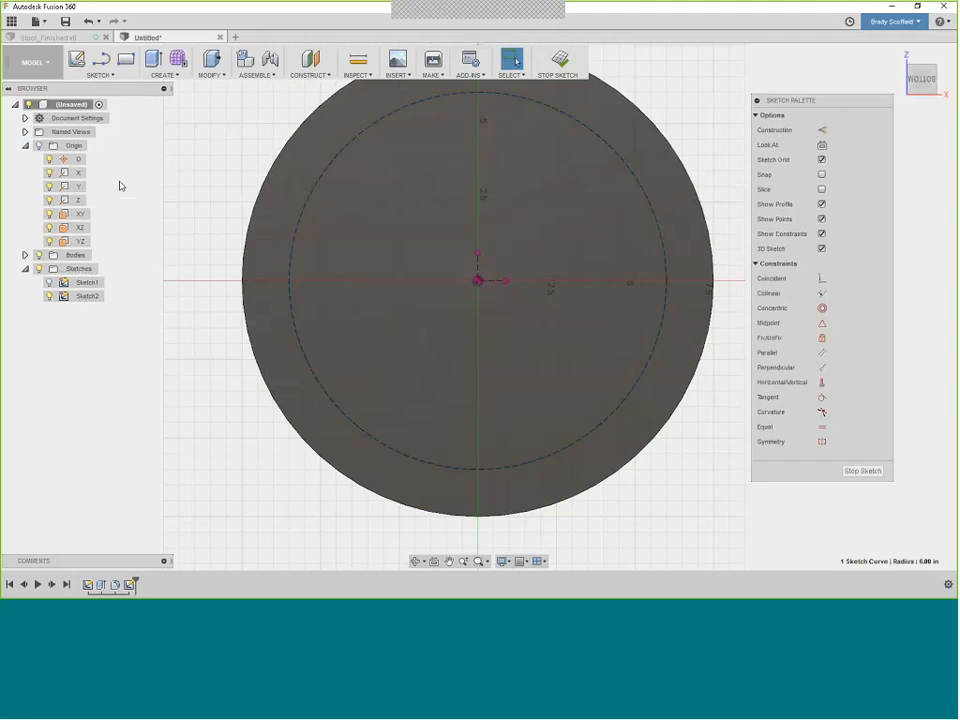
pyautogui.click(198, 198)
# Draw a 3.75 in diameter circle centred on the origin of the underside sketch and finish the sketch
pyautogui.scroll(-1, 180, 311)
pyautogui.scroll(-2, 180, 311)
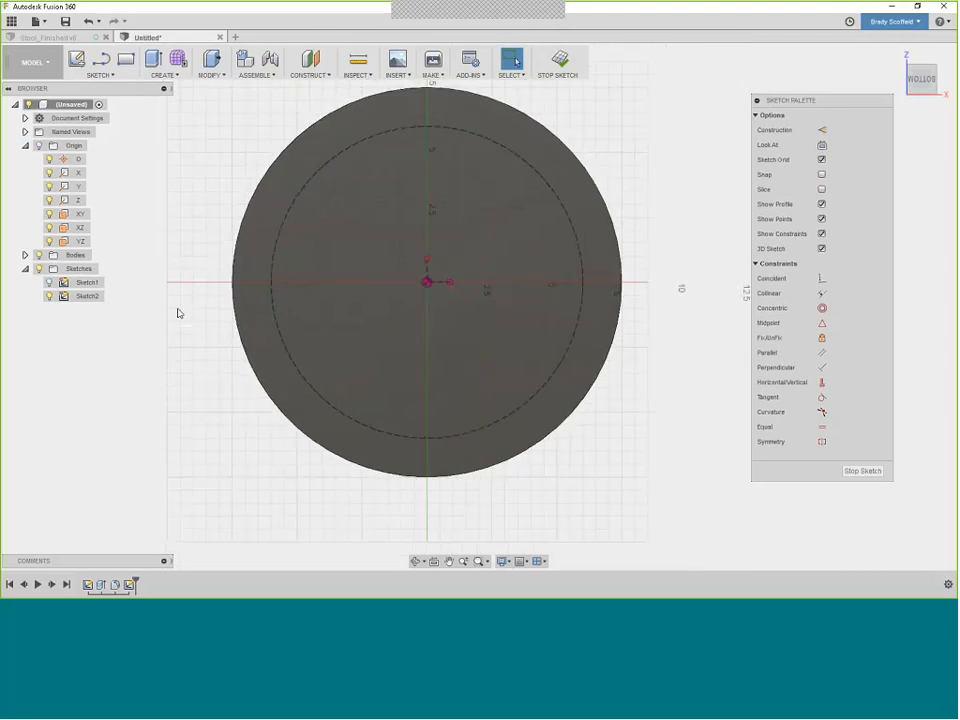
pyautogui.scroll(1, 186, 145)
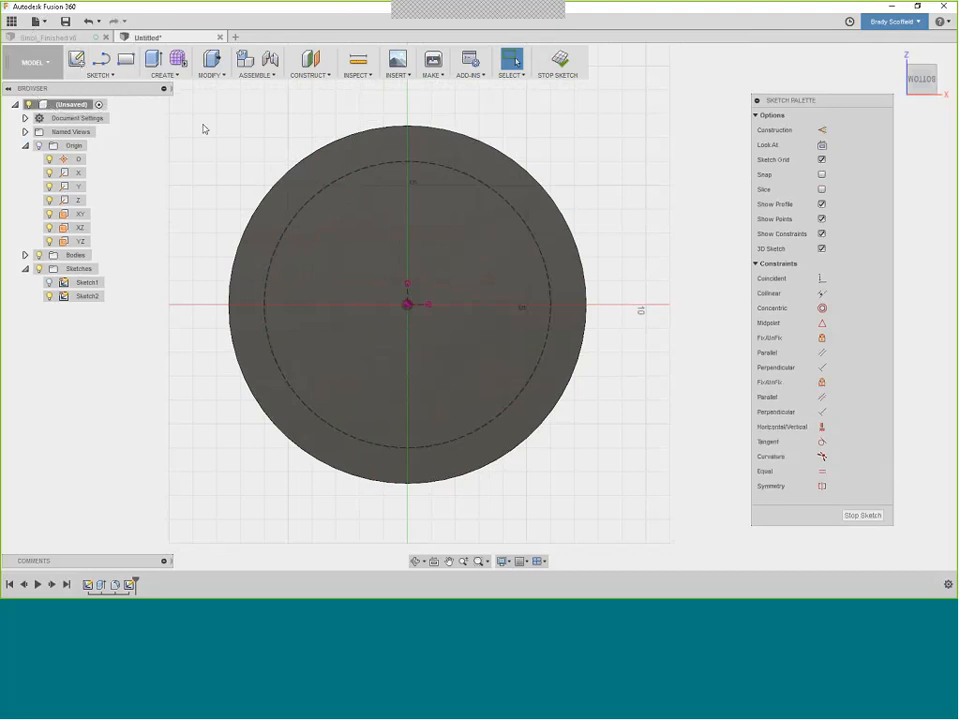
pyautogui.press('c')
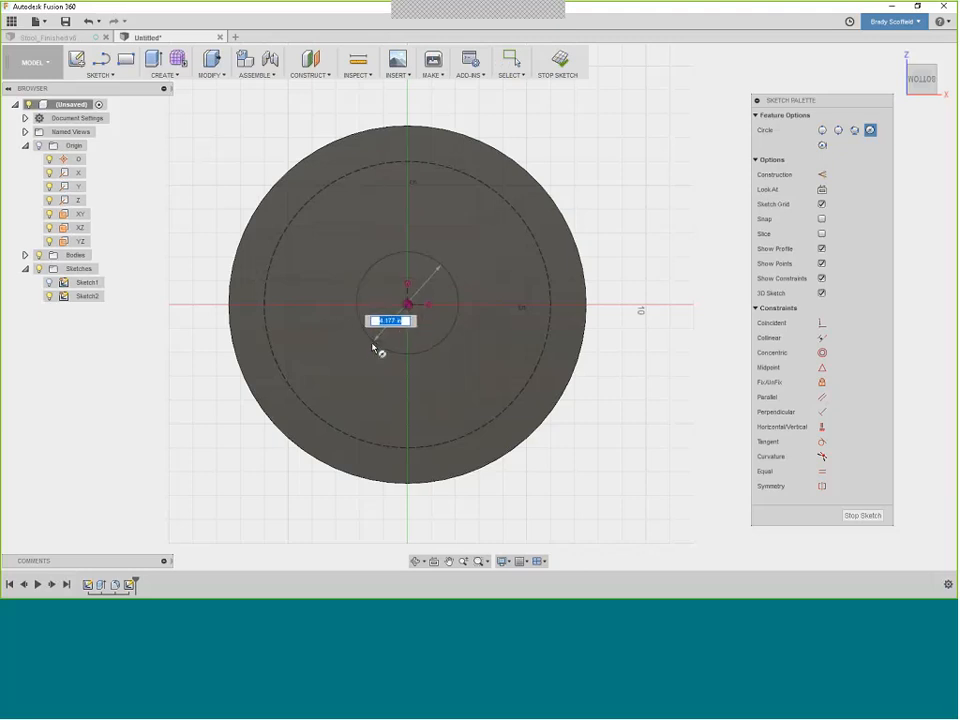
pyautogui.write('3.75')
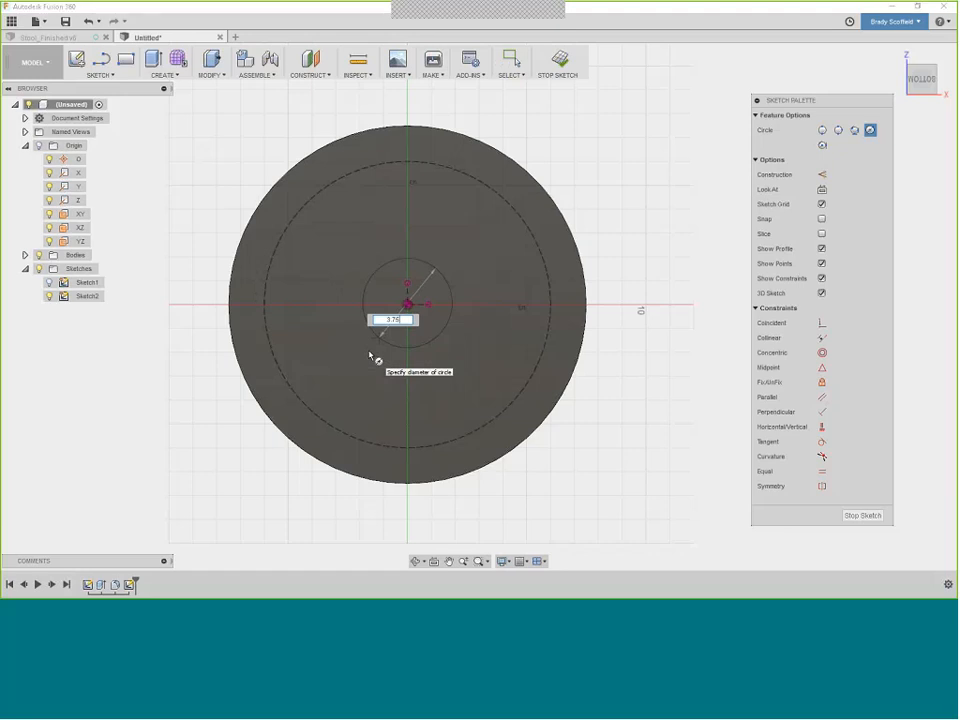
pyautogui.press('Return')
pyautogui.press('Escape')
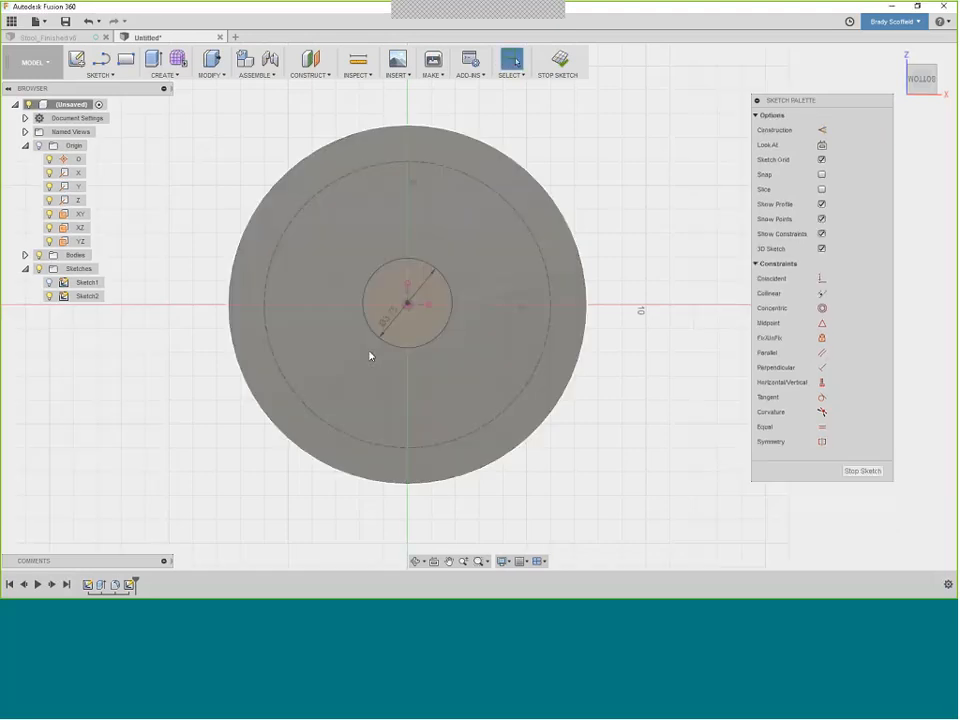
pyautogui.keyDown('shift'); pyautogui.moveTo(410, 257); pyautogui.dragTo(931, 441, button='middle'); pyautogui.keyUp('shift')
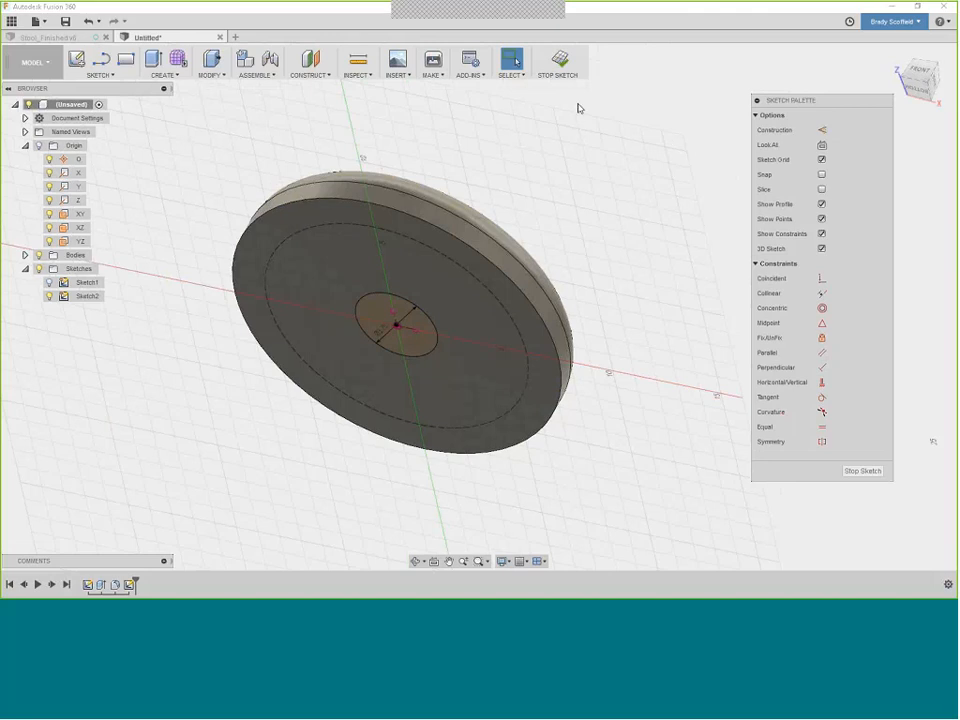
pyautogui.click(559, 60)
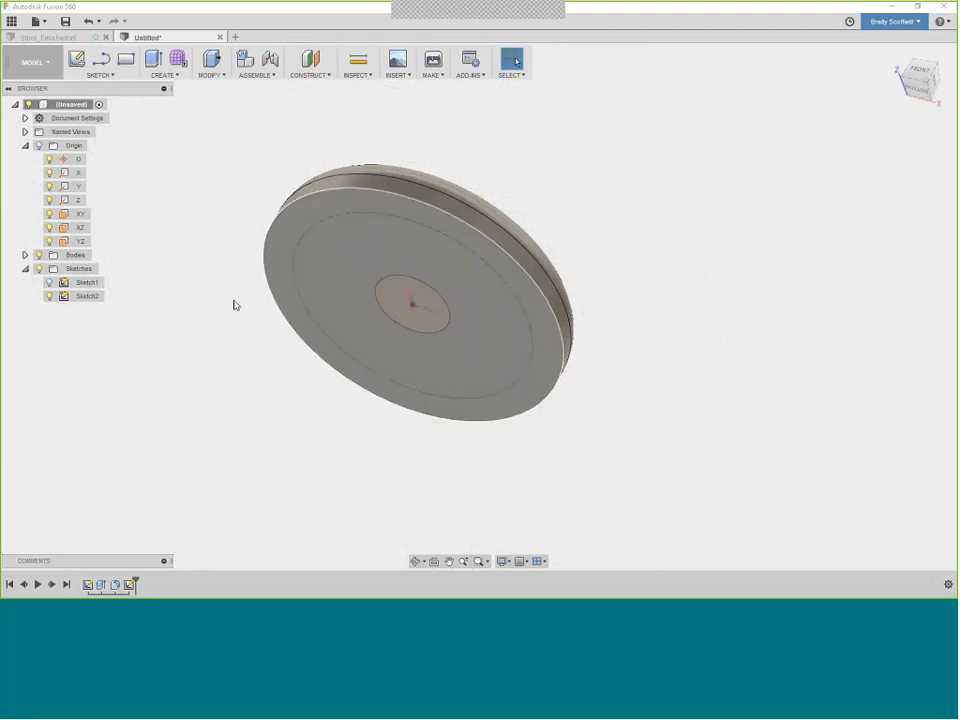
# Extrude the central circle 9.5 in downward from the seat's underside, joined to the seat
pyautogui.click(87, 296)
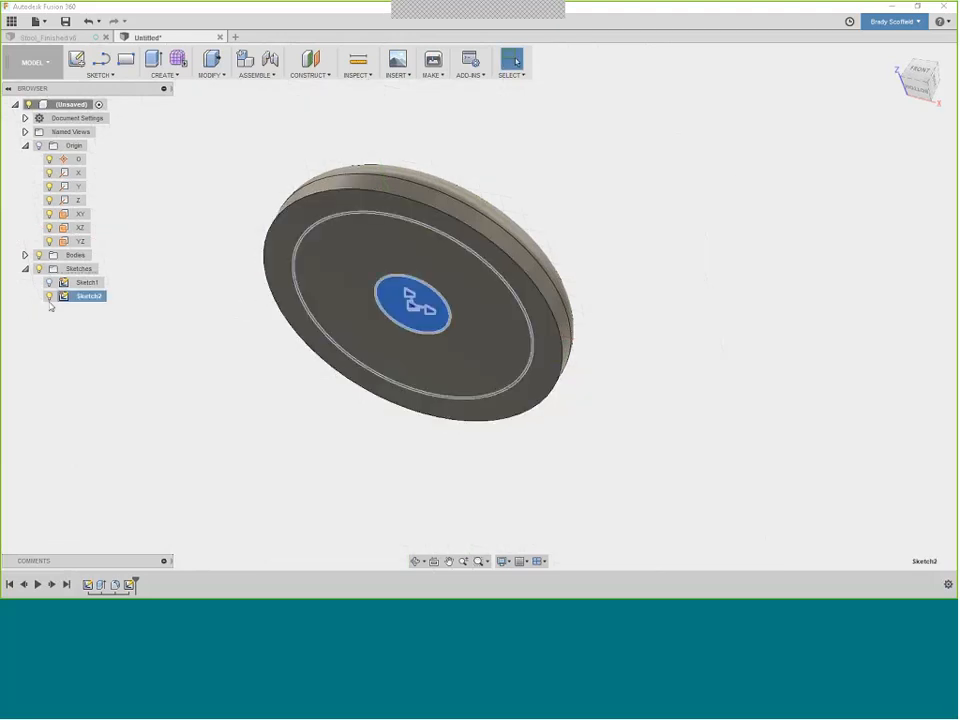
pyautogui.click(199, 377)
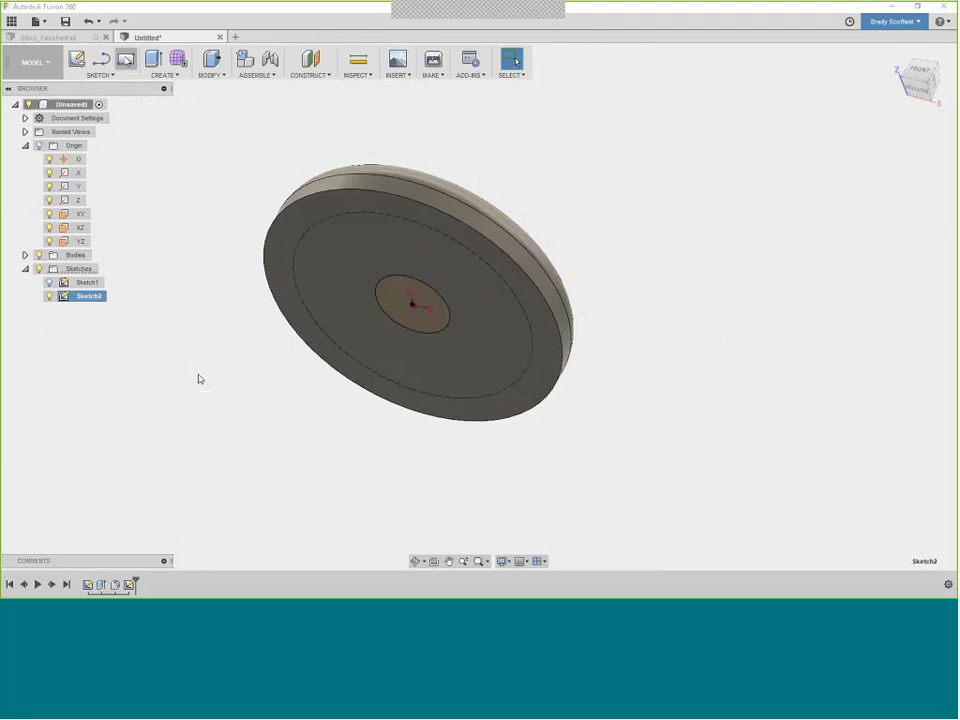
pyautogui.click(151, 59)
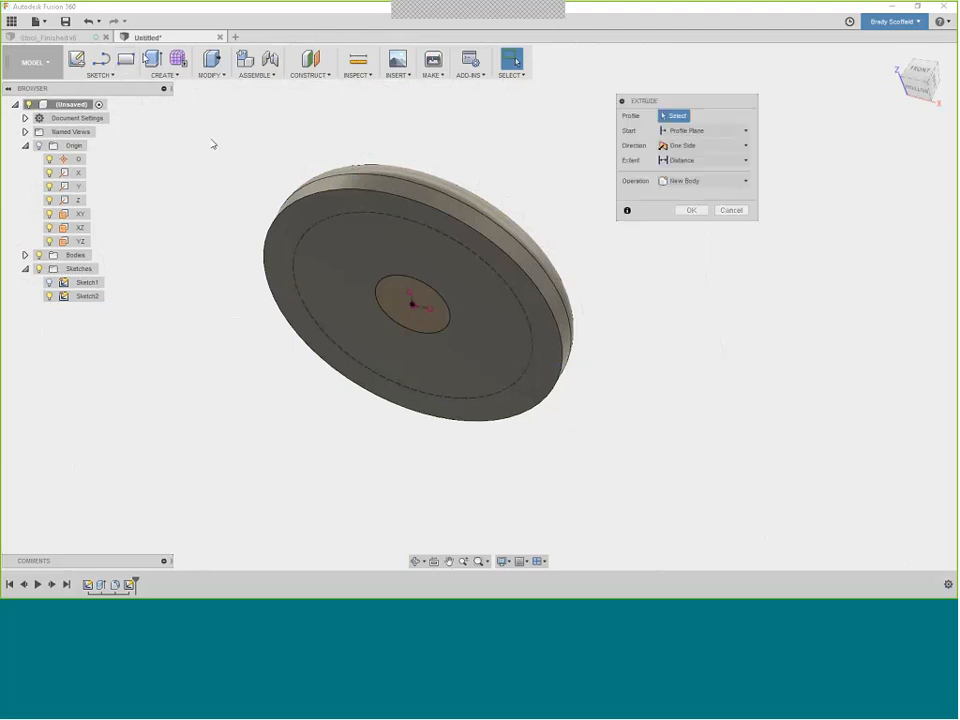
pyautogui.click(400, 320)
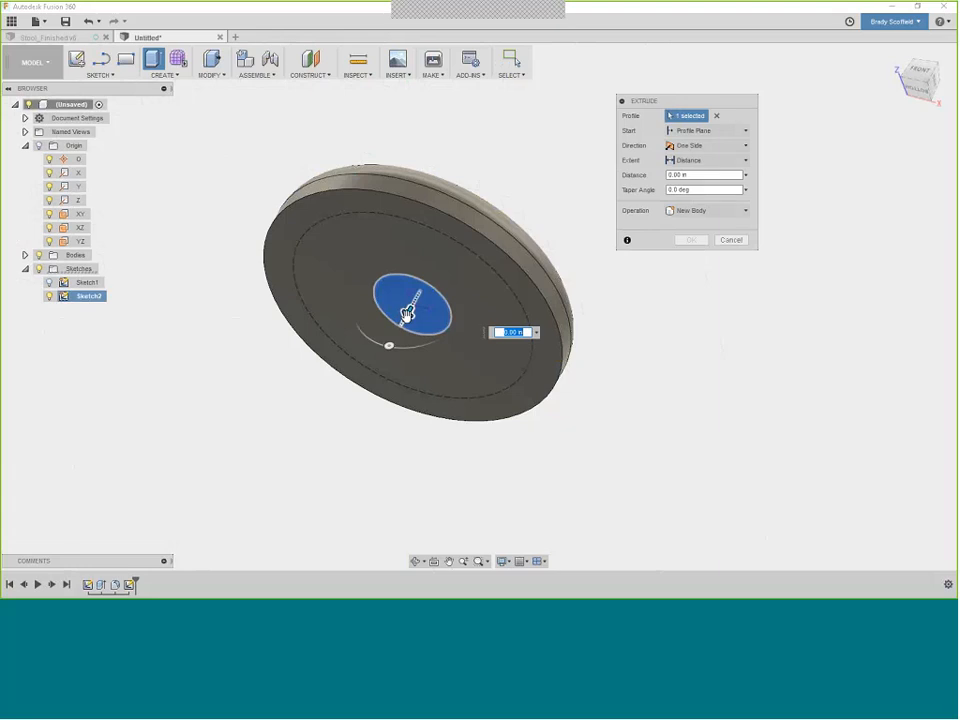
pyautogui.moveTo(407, 313); pyautogui.dragTo(365, 388)
pyautogui.keyDown('shift'); pyautogui.moveTo(365, 386); pyautogui.dragTo(376, 348, button='middle'); pyautogui.keyUp('shift')
pyautogui.write('9.5')
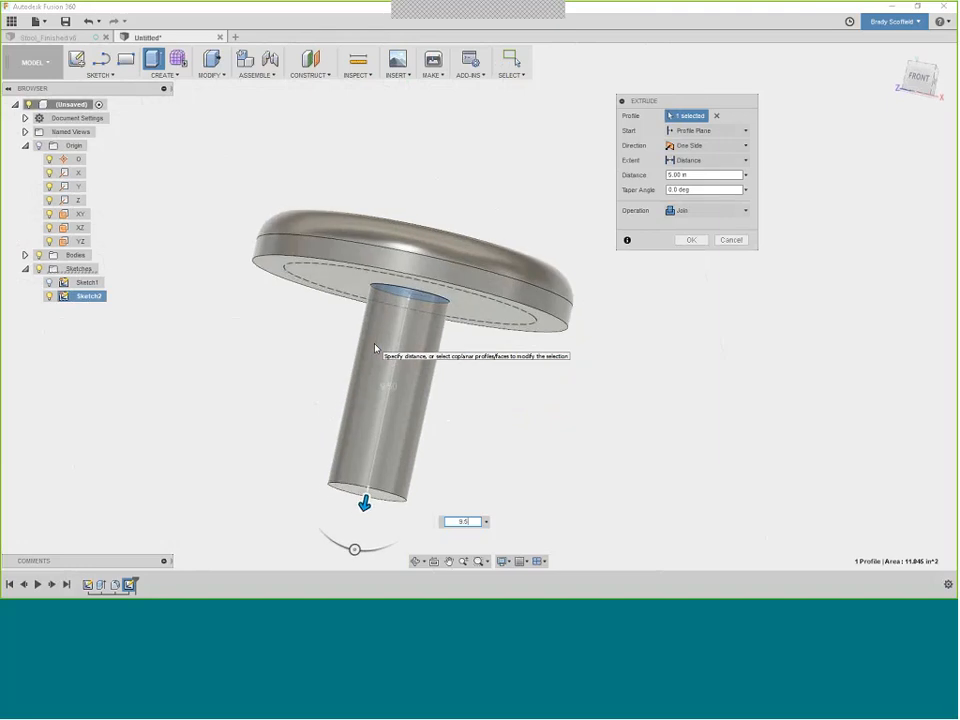
pyautogui.press('Return')
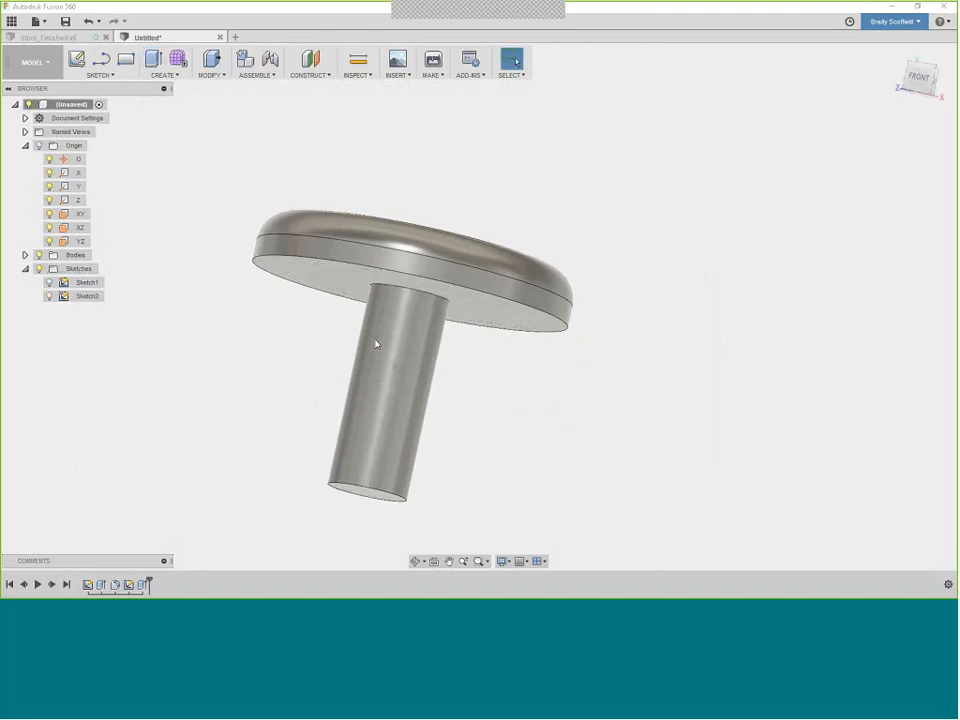
# Roll the timeline back to just after the fillet and return it to the end
pyautogui.keyDown('shift'); pyautogui.moveTo(374, 320); pyautogui.dragTo(287, 339, button='middle'); pyautogui.keyUp('shift')
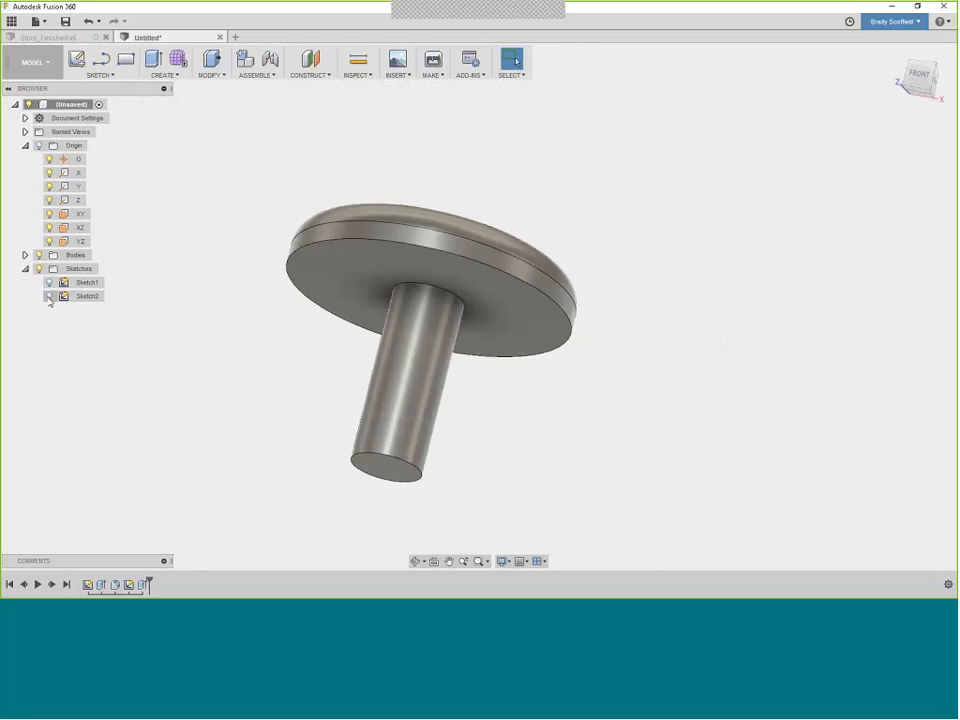
pyautogui.keyDown('shift'); pyautogui.moveTo(225, 354); pyautogui.dragTo(207, 374, button='middle'); pyautogui.keyUp('shift')
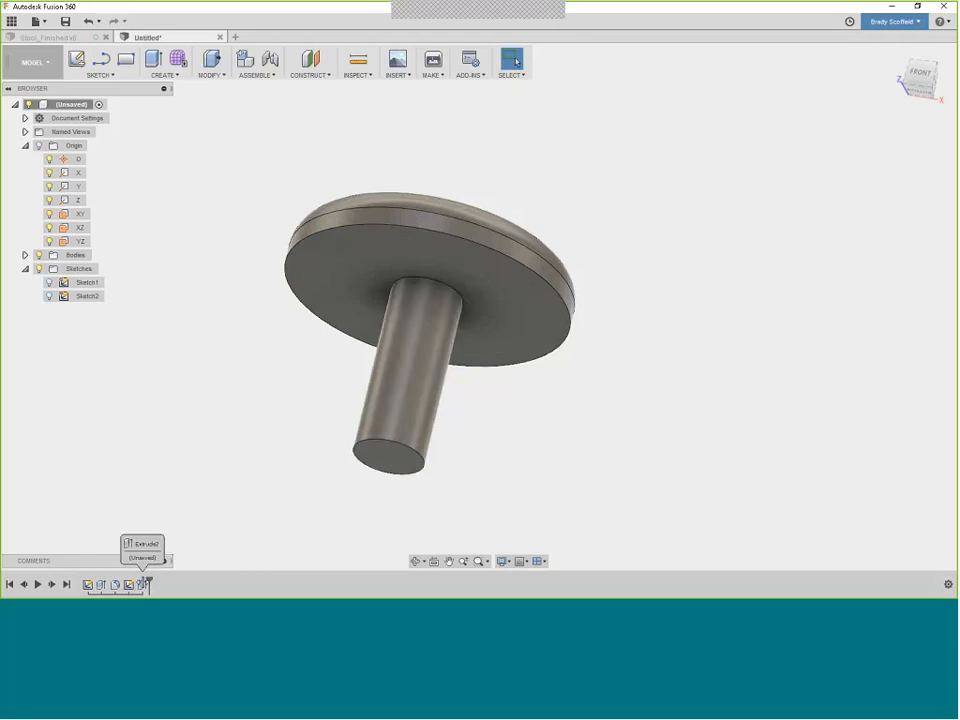
pyautogui.moveTo(148, 588); pyautogui.dragTo(134, 586)
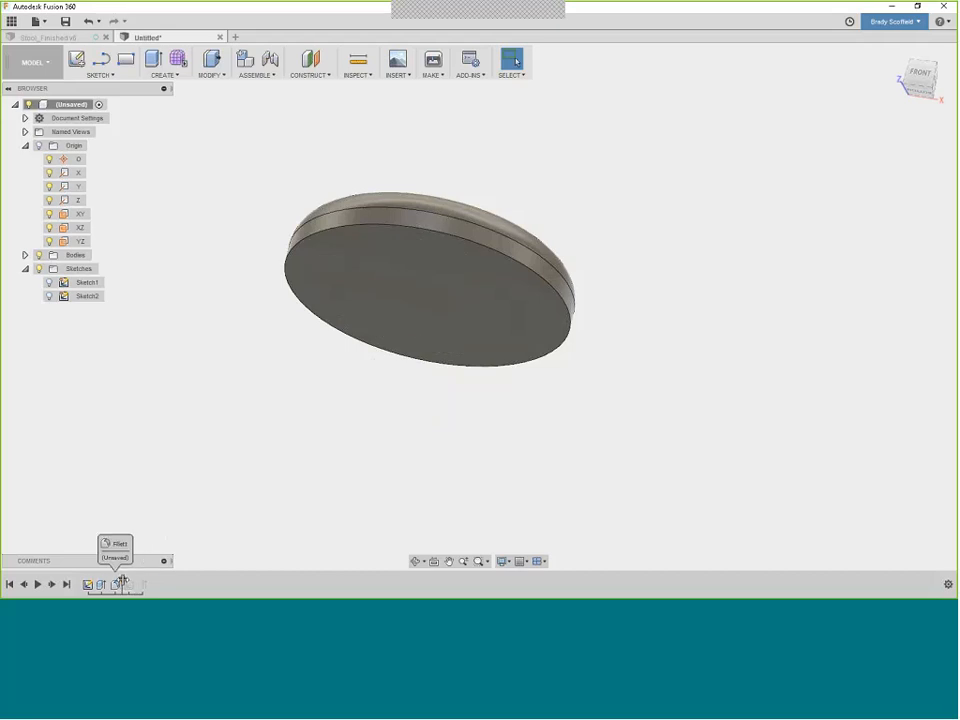
pyautogui.moveTo(146, 581); pyautogui.dragTo(150, 582)
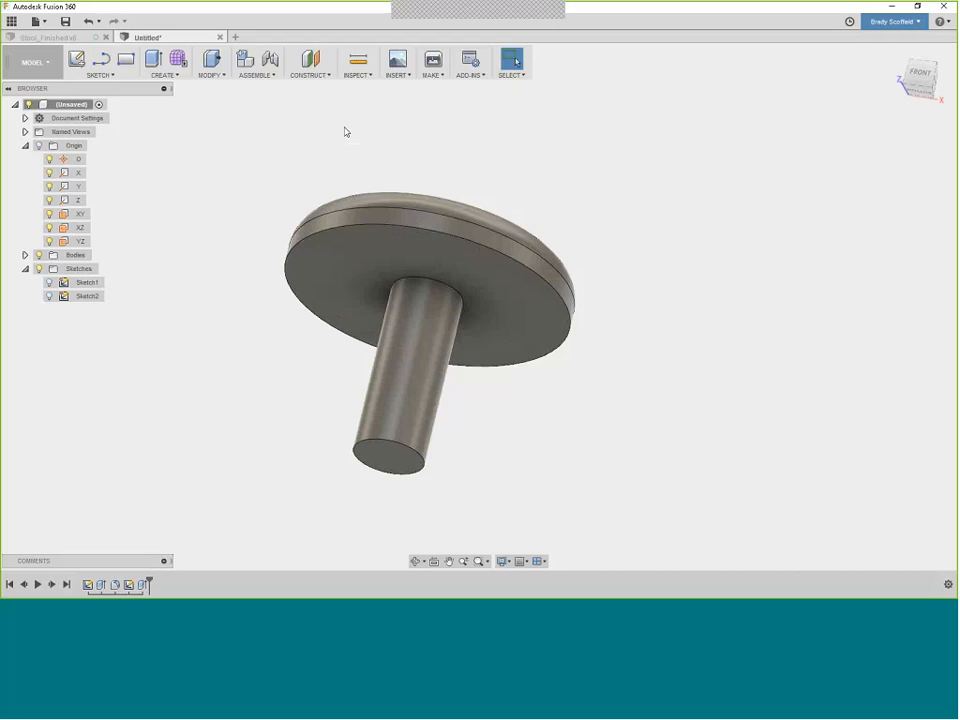
pyautogui.press('ctrl')
pyautogui.press('ctrl')
# Create an offset construction plane 24 in below the seat's underside face
pyautogui.click(326, 76)
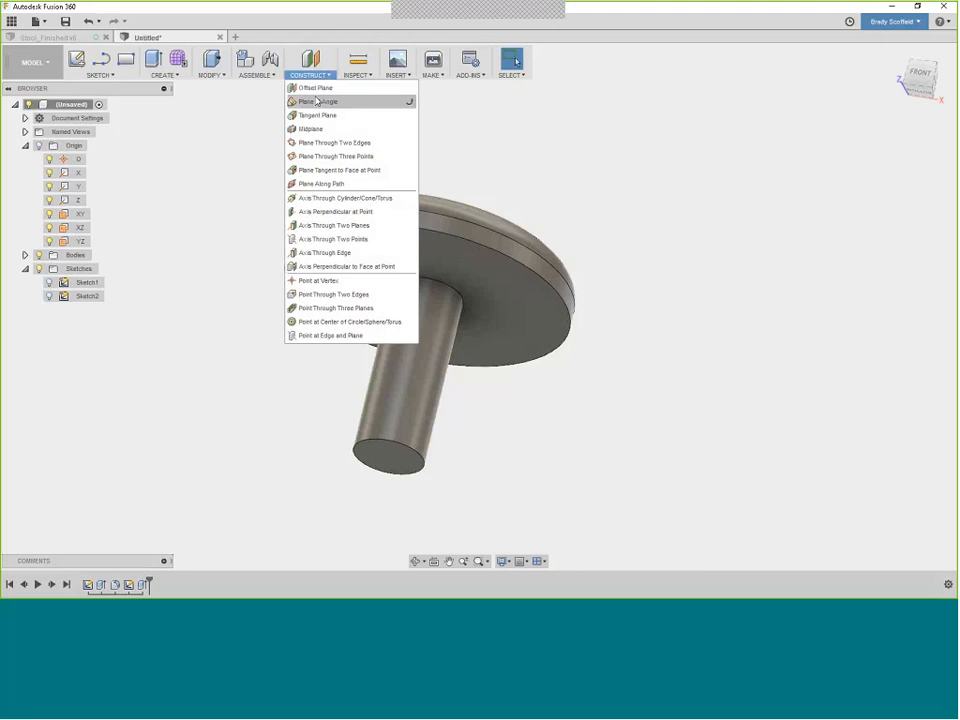
pyautogui.click(316, 90)
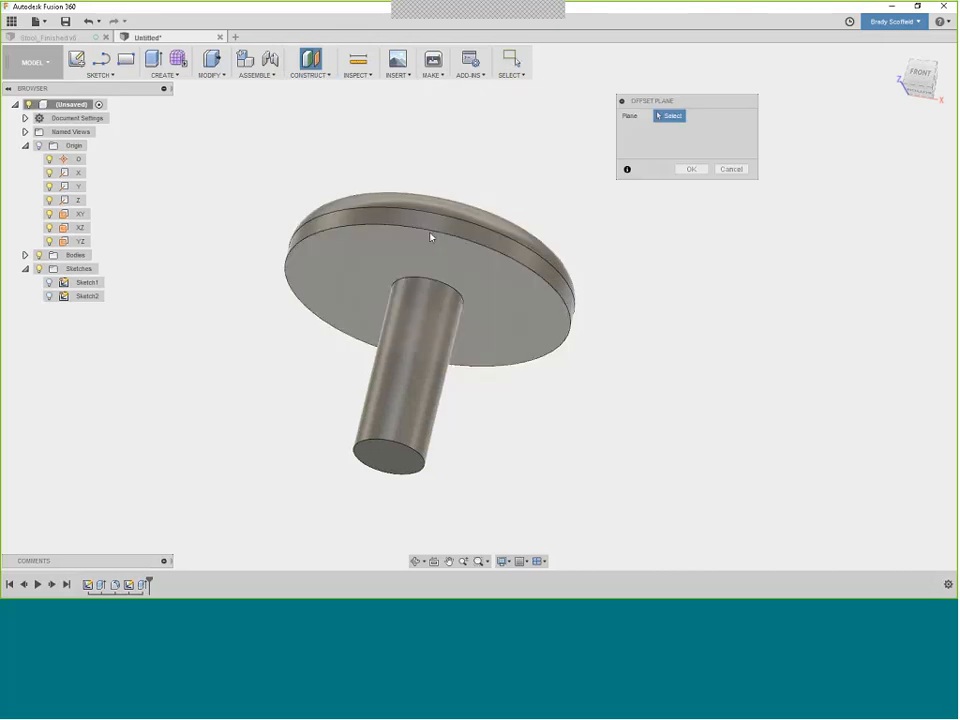
pyautogui.keyDown('shift'); pyautogui.moveTo(414, 240); pyautogui.dragTo(356, 240, button='middle'); pyautogui.keyUp('shift')
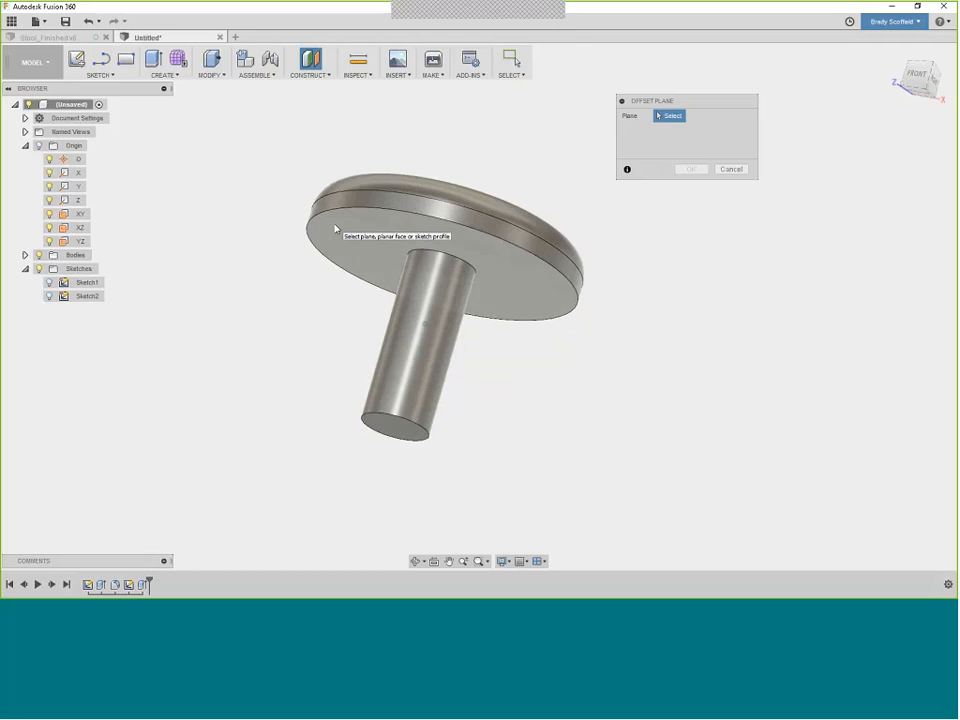
pyautogui.click(335, 229)
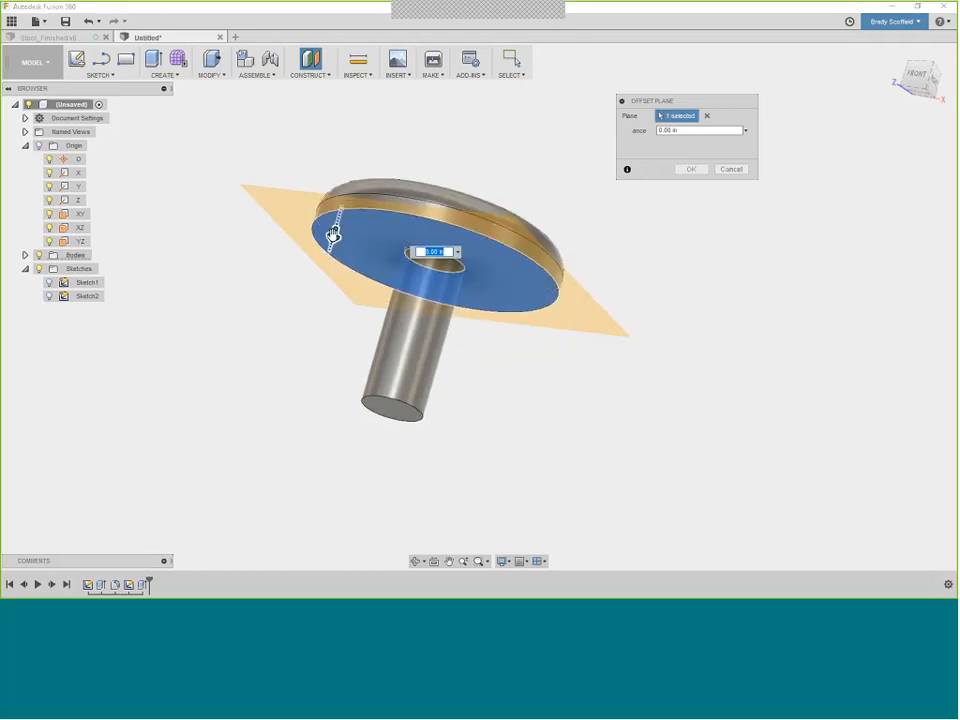
pyautogui.moveTo(321, 290); pyautogui.dragTo(296, 411)
pyautogui.scroll(-1, 499, 281)
pyautogui.keyDown('shift'); pyautogui.moveTo(499, 281); pyautogui.dragTo(432, 318, button='middle'); pyautogui.keyUp('shift')
pyautogui.moveTo(396, 364); pyautogui.dragTo(399, 437)
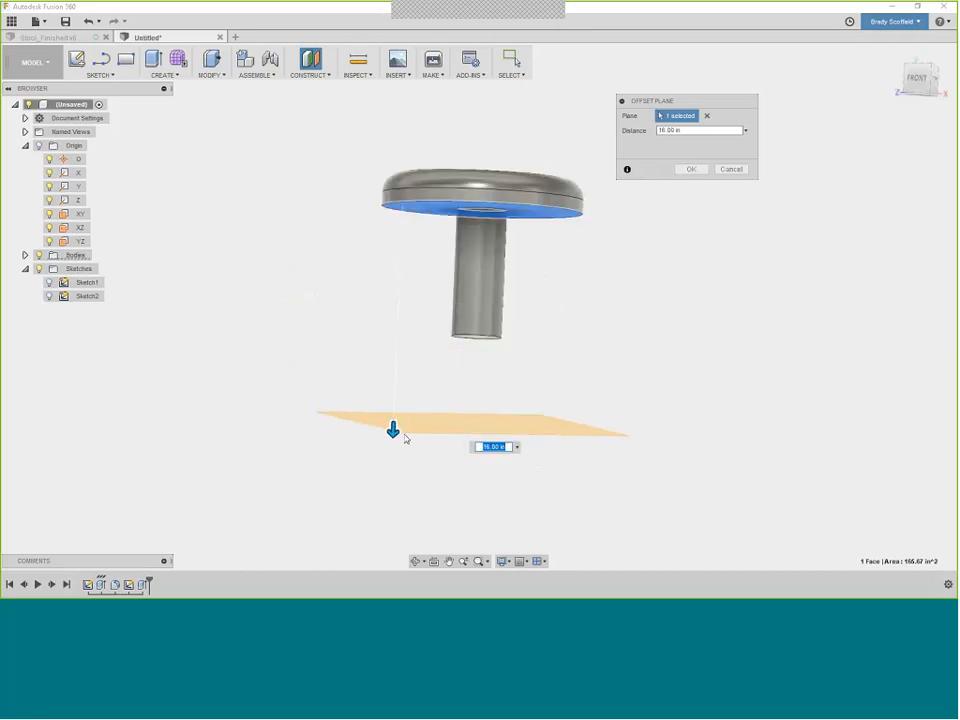
pyautogui.write('24')
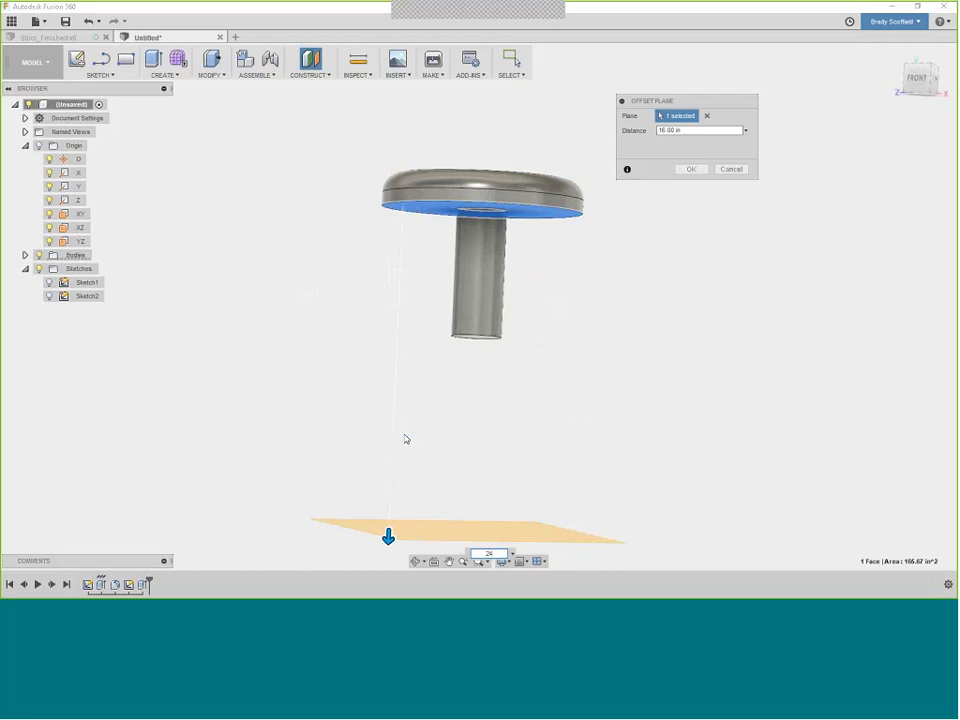
pyautogui.press('Return')
pyautogui.keyDown('shift'); pyautogui.moveTo(416, 283); pyautogui.dragTo(326, 305, button='middle'); pyautogui.keyUp('shift')
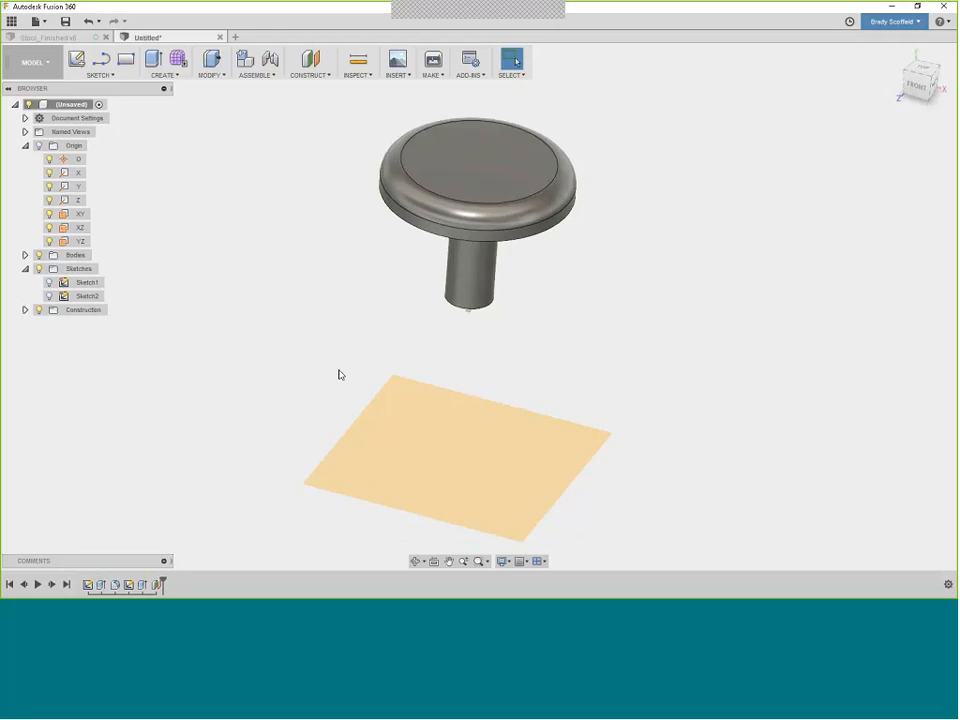
pyautogui.rightClick(405, 463)
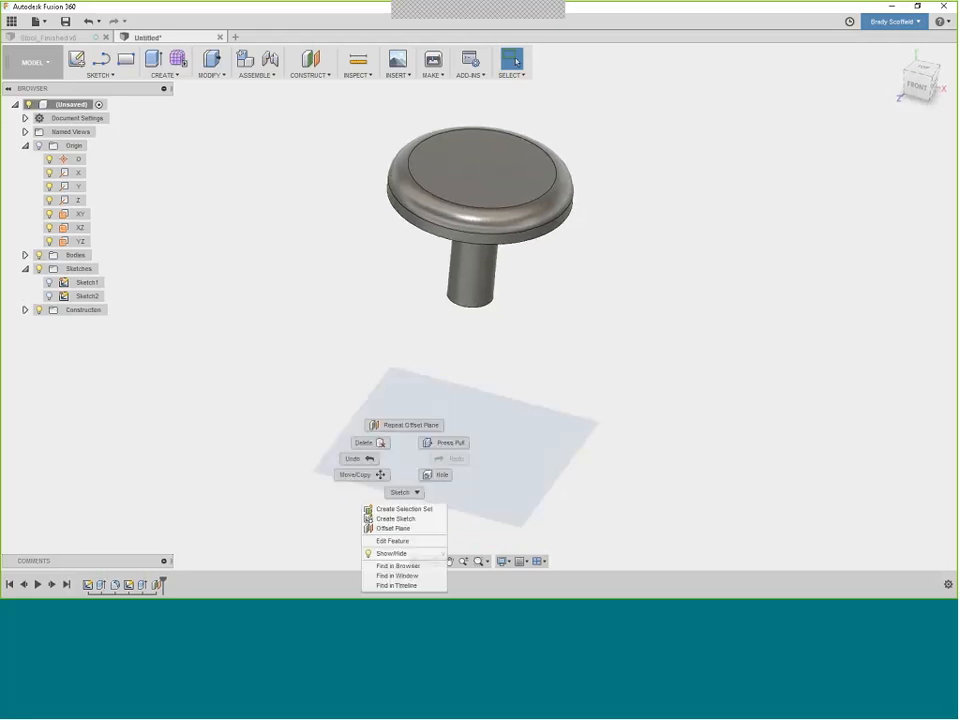
pyautogui.press('Escape')
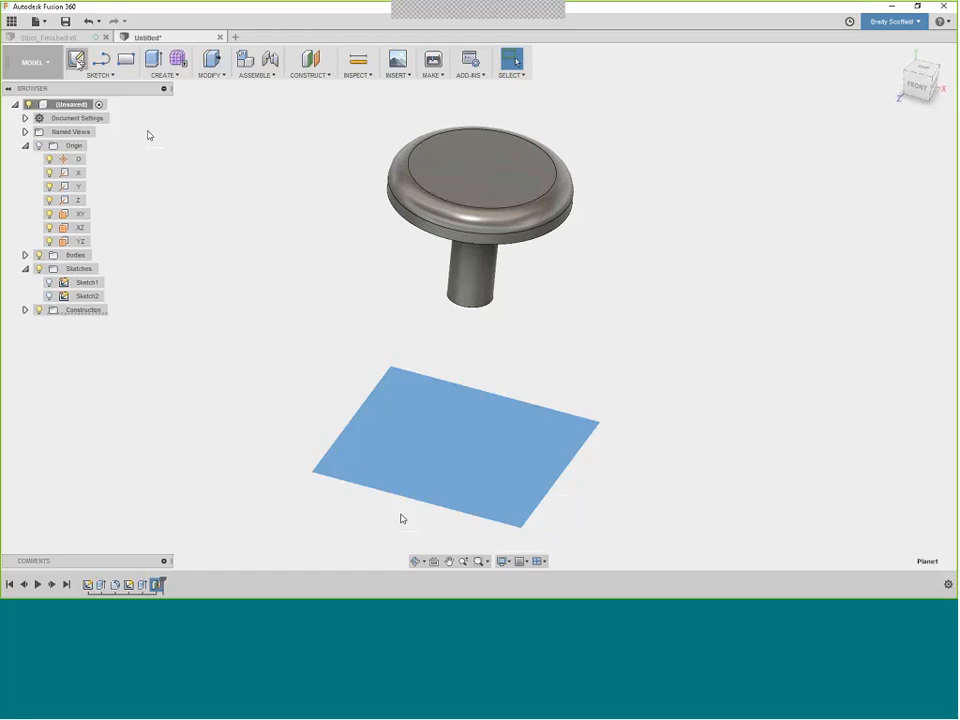
pyautogui.click(76, 60)
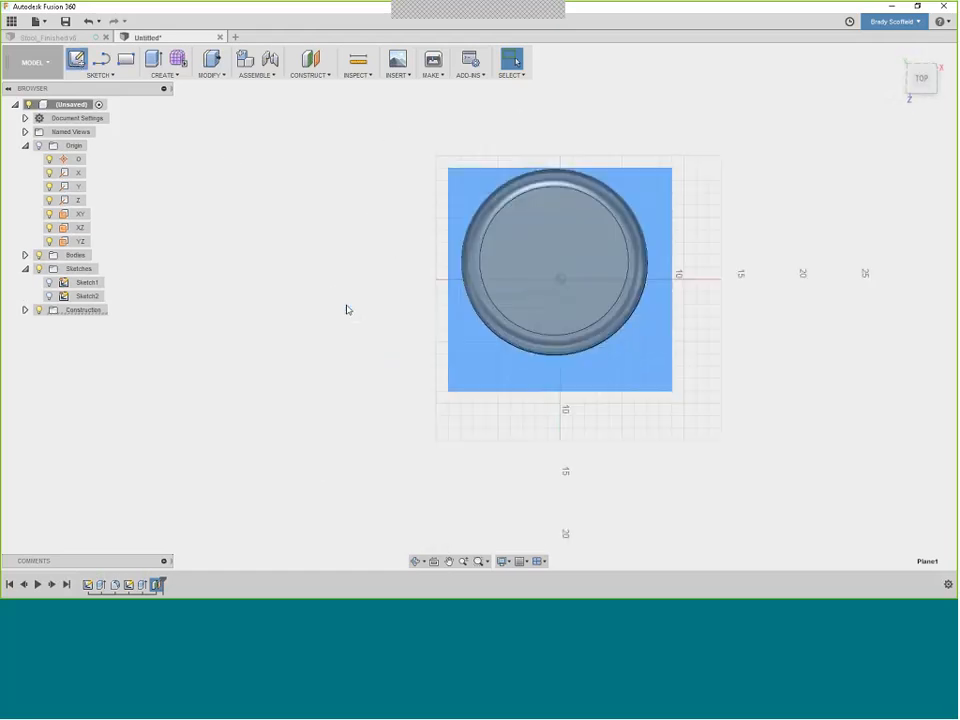
pyautogui.keyDown('shift'); pyautogui.moveTo(491, 204); pyautogui.dragTo(690, 200, button='middle'); pyautogui.keyUp('shift')
pyautogui.click(88, 21)
# Start a new sketch on the offset construction plane below the stool
pyautogui.click(76, 60)
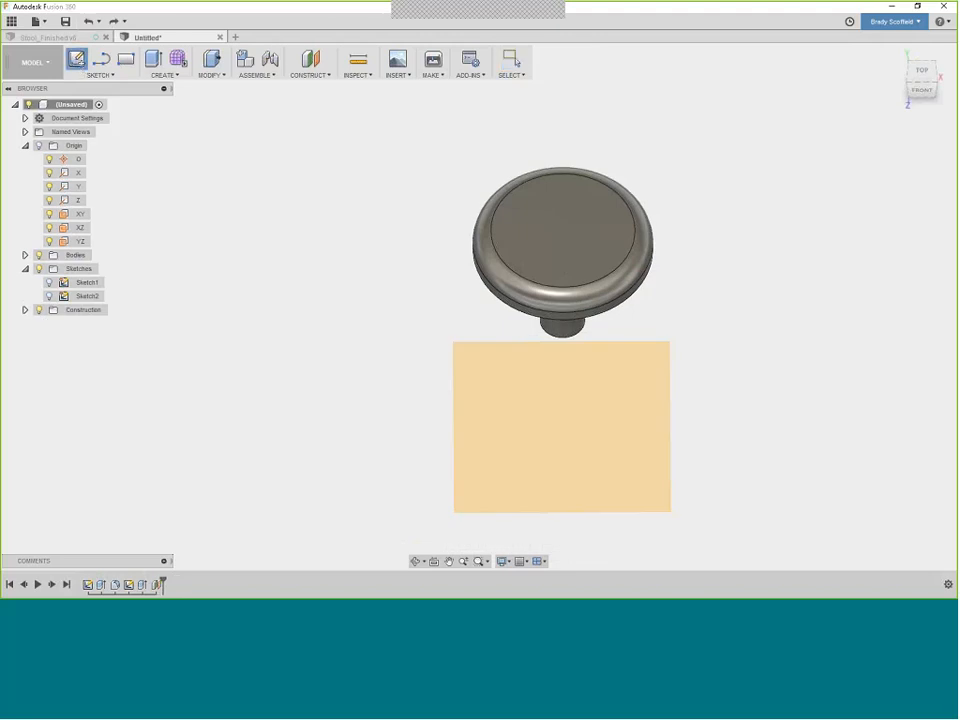
pyautogui.click(446, 395)
pyautogui.moveTo(456, 398)
pyautogui.keyDown('shift'); pyautogui.mouseDown(button='middle')
pyautogui.moveTo(471, 441)
pyautogui.moveTo(482, 401)
pyautogui.mouseUp(button='middle'); pyautogui.keyUp('shift')
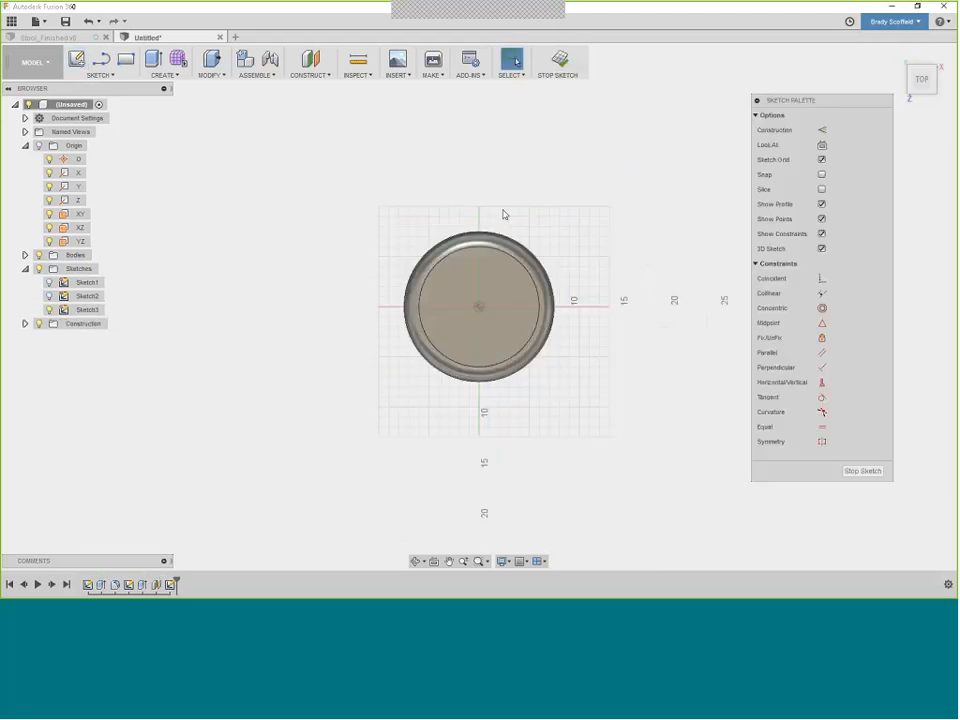
pyautogui.moveTo(497, 208)
pyautogui.keyDown('shift'); pyautogui.mouseDown(button='middle')
pyautogui.moveTo(450, 189)
pyautogui.moveTo(354, 189)
pyautogui.moveTo(296, 242)
pyautogui.moveTo(604, 524)
pyautogui.mouseUp(button='middle'); pyautogui.keyUp('shift')
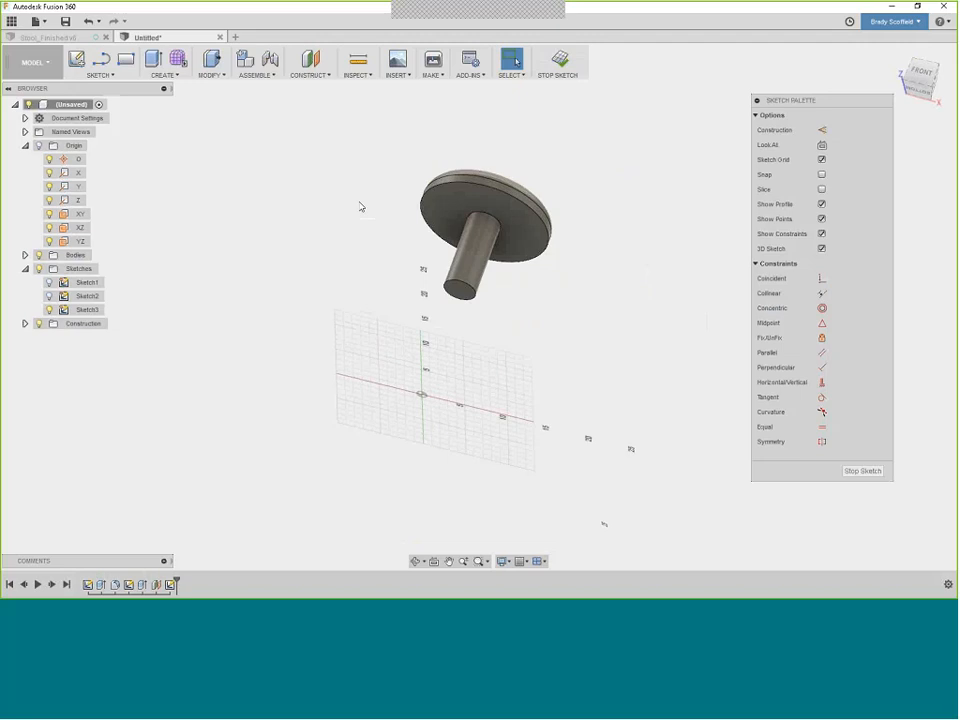
# Project the seat's underside face onto the sketch on the offset plane
pyautogui.press('p')
pyautogui.moveTo(661, 98); pyautogui.dragTo(641, 78)
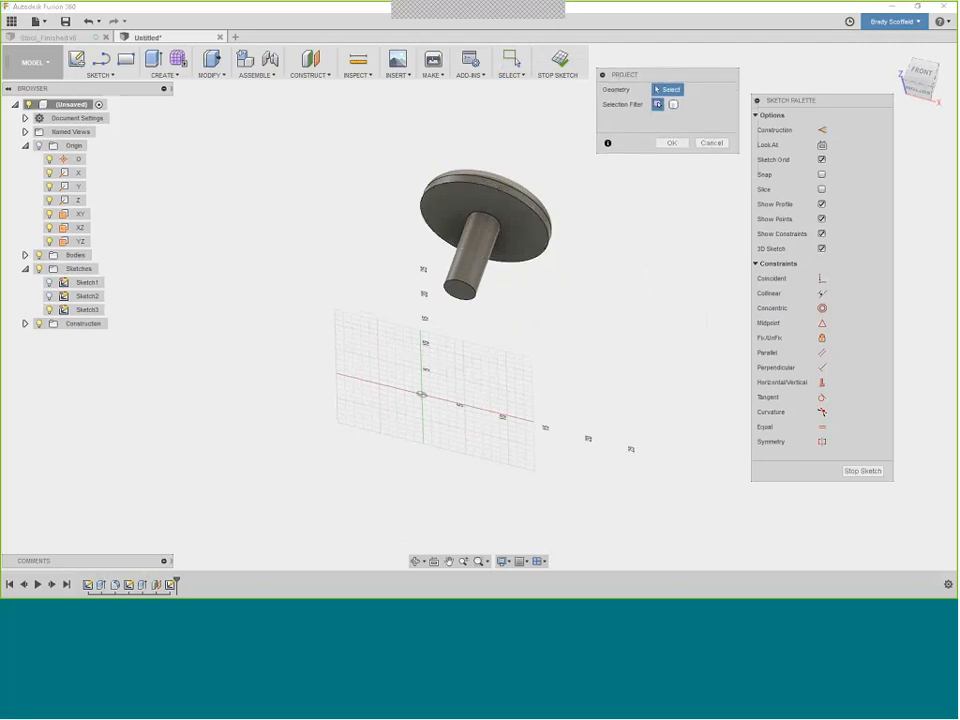
pyautogui.click(424, 210)
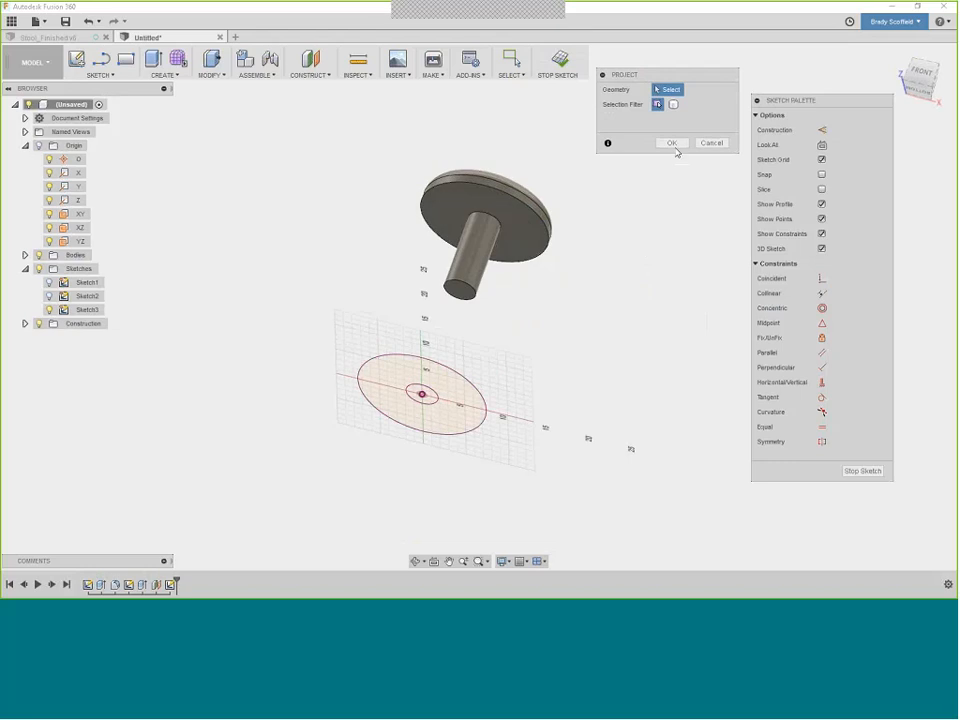
pyautogui.click(667, 146)
# Convert the two projected concentric circles to construction geometry
pyautogui.moveTo(521, 311)
pyautogui.keyDown('shift'); pyautogui.mouseDown(button='middle')
pyautogui.moveTo(440, 418)
pyautogui.moveTo(428, 358)
pyautogui.moveTo(480, 270)
pyautogui.moveTo(484, 149)
pyautogui.moveTo(533, 197)
pyautogui.moveTo(459, 345)
pyautogui.moveTo(456, 371)
pyautogui.moveTo(428, 384)
pyautogui.mouseUp(button='middle'); pyautogui.keyUp('shift')
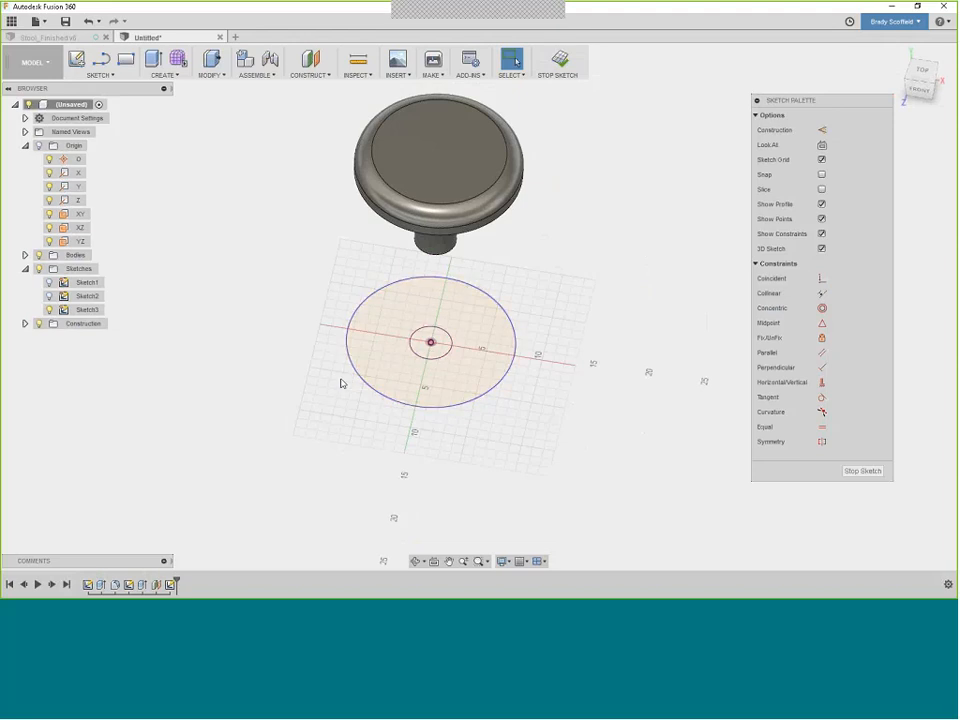
pyautogui.moveTo(332, 360)
pyautogui.keyDown('shift'); pyautogui.mouseDown(button='middle')
pyautogui.moveTo(418, 383)
pyautogui.moveTo(399, 384)
pyautogui.moveTo(388, 358)
pyautogui.moveTo(565, 274)
pyautogui.mouseUp(button='middle'); pyautogui.keyUp('shift')
pyautogui.moveTo(568, 281); pyautogui.dragTo(380, 455)
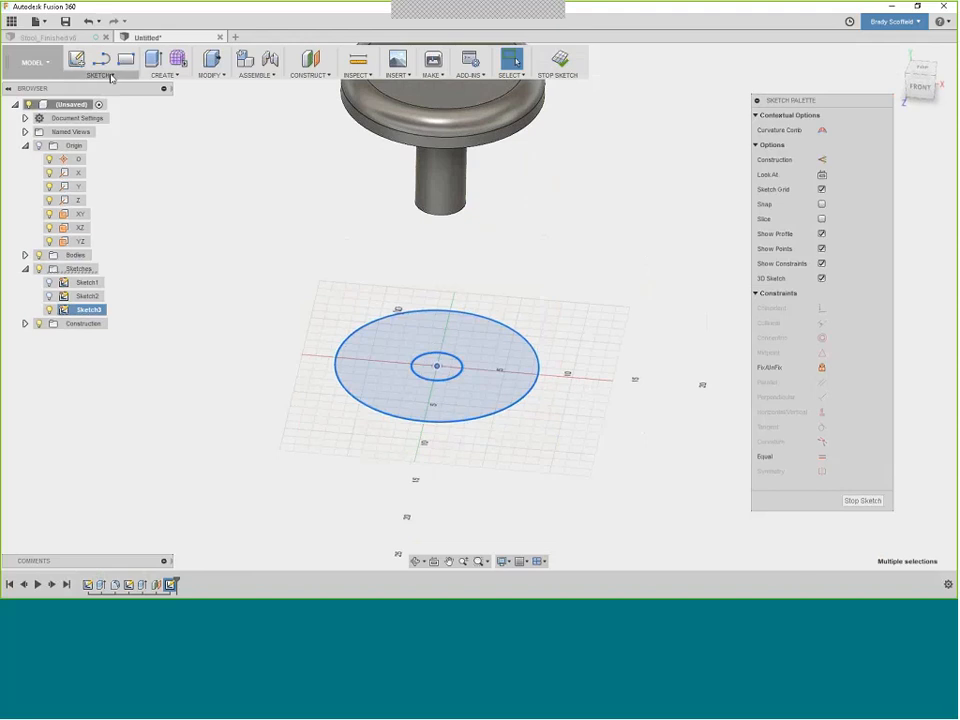
pyautogui.click(821, 160)
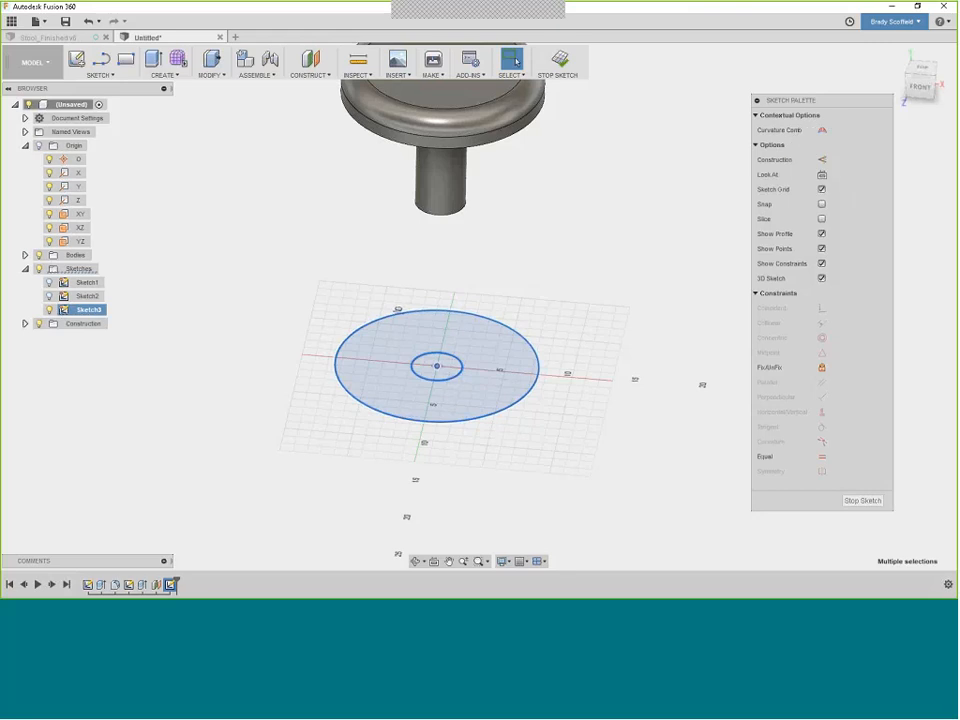
pyautogui.click(527, 256)
pyautogui.scroll(-1, 531, 239)
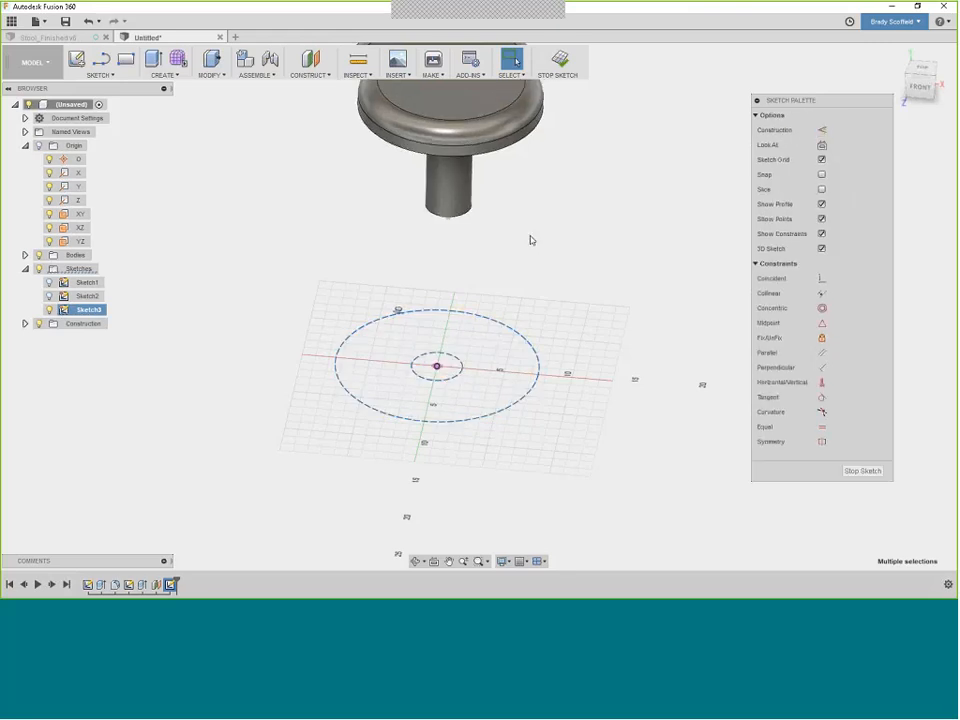
# Project the YZ origin plane into the sketch as a reference line through the circles' centre
pyautogui.moveTo(531, 240)
pyautogui.keyDown('shift'); pyautogui.mouseDown(button='middle')
pyautogui.moveTo(536, 304)
pyautogui.moveTo(456, 369)
pyautogui.moveTo(440, 318)
pyautogui.moveTo(452, 328)
pyautogui.moveTo(567, 334)
pyautogui.mouseUp(button='middle'); pyautogui.keyUp('shift')
pyautogui.scroll(-1, 567, 334)
pyautogui.keyDown('shift'); pyautogui.moveTo(412, 282); pyautogui.dragTo(451, 287, button='middle'); pyautogui.keyUp('shift')
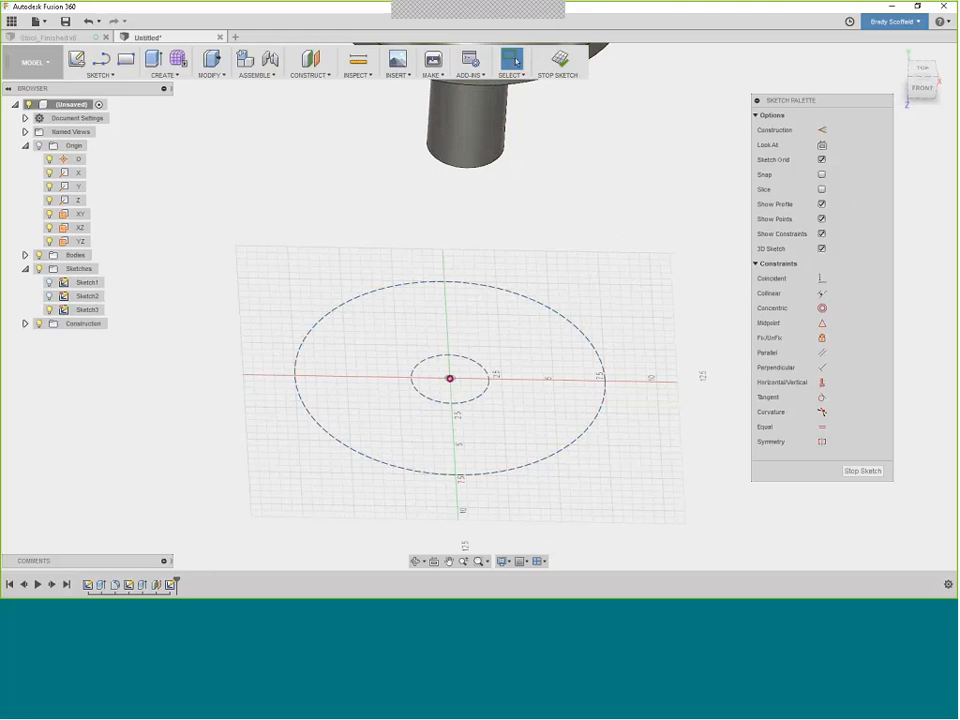
pyautogui.click(99, 74)
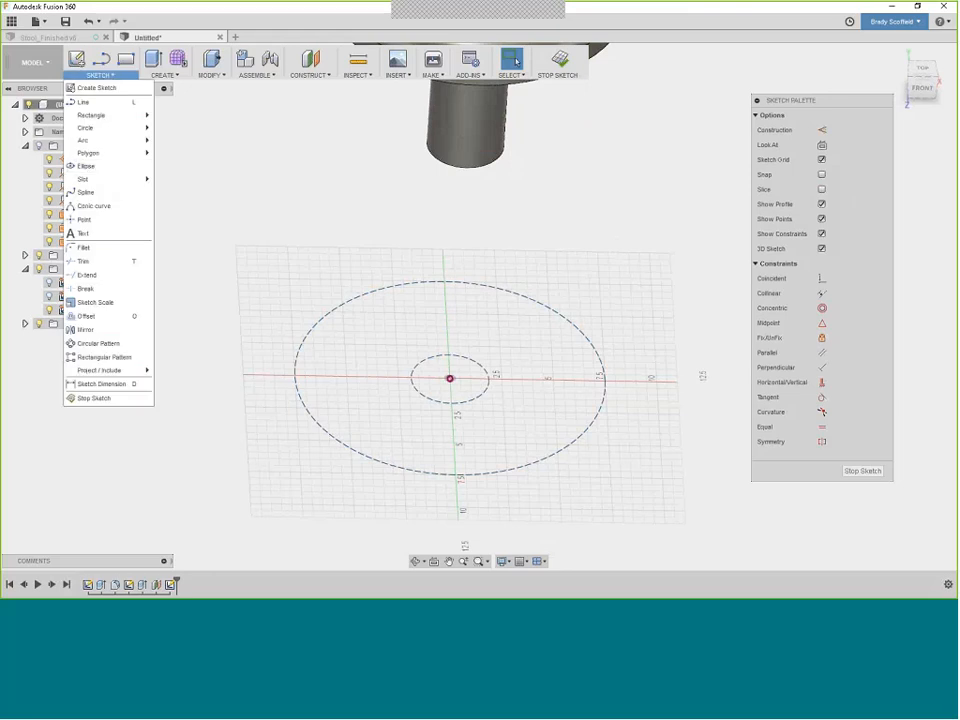
pyautogui.moveTo(130, 370)
pyautogui.click(180, 370)
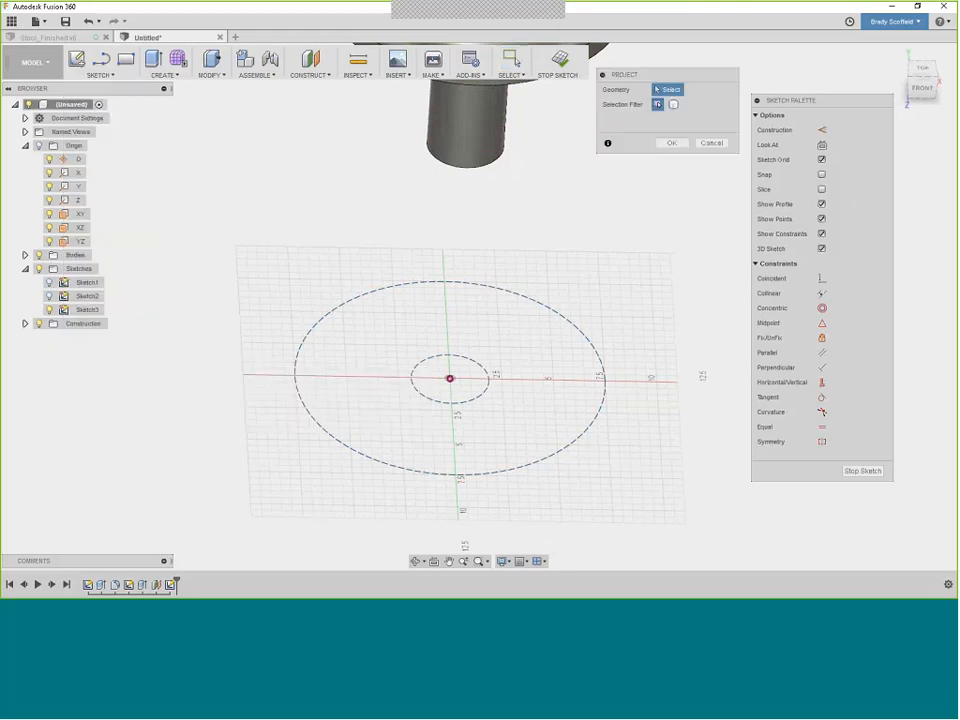
pyautogui.scroll(3, 466, 374)
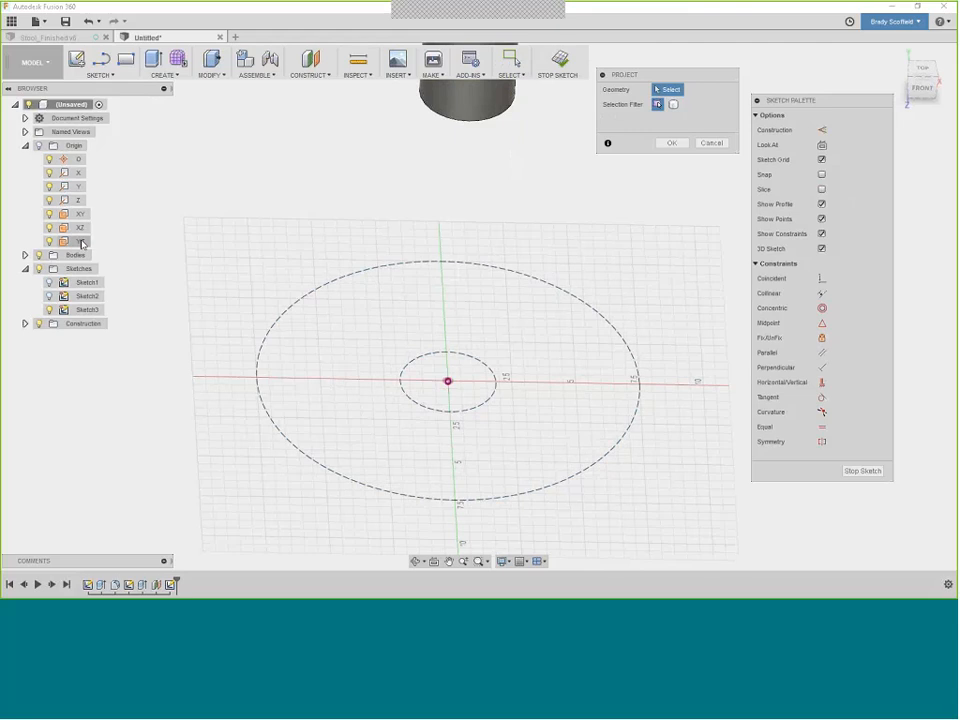
pyautogui.click(81, 241)
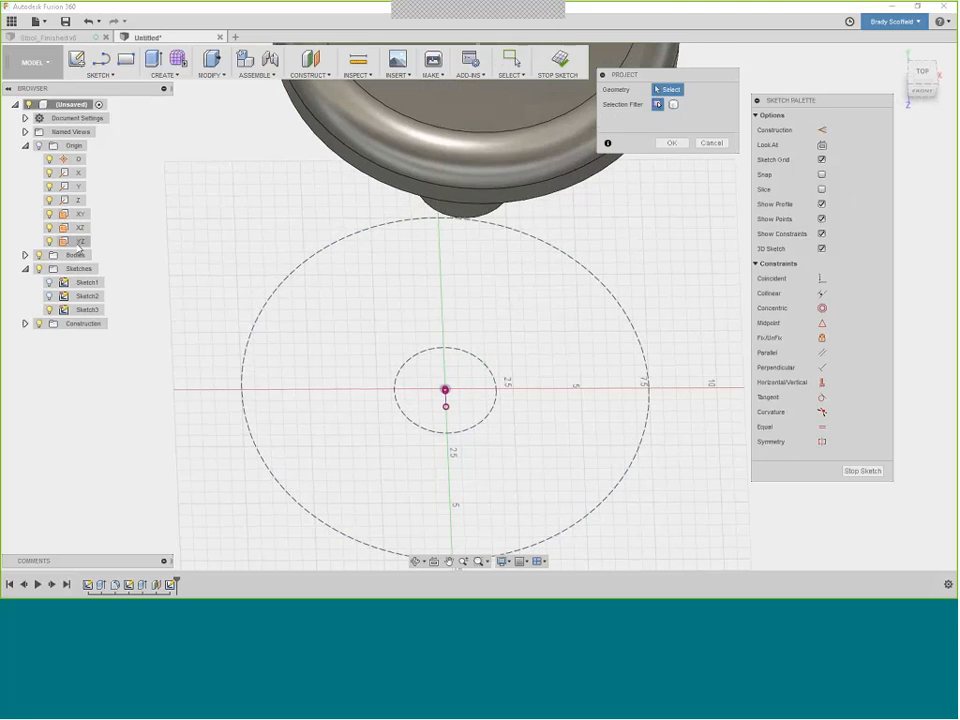
pyautogui.keyDown('shift'); pyautogui.moveTo(560, 230); pyautogui.dragTo(641, 203, button='middle'); pyautogui.keyUp('shift')
pyautogui.press('Escape')
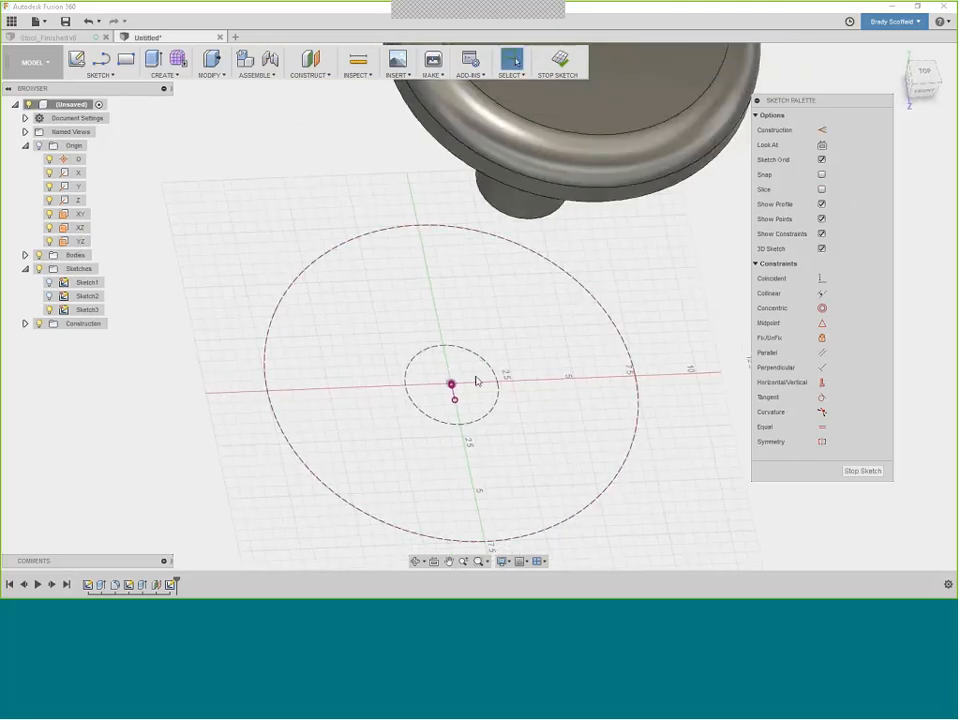
# Convert the short projected line at the circles' centre to construction geometry
pyautogui.scroll(2, 470, 370)
pyautogui.scroll(2, 466, 364)
pyautogui.click(448, 397)
pyautogui.click(823, 130)
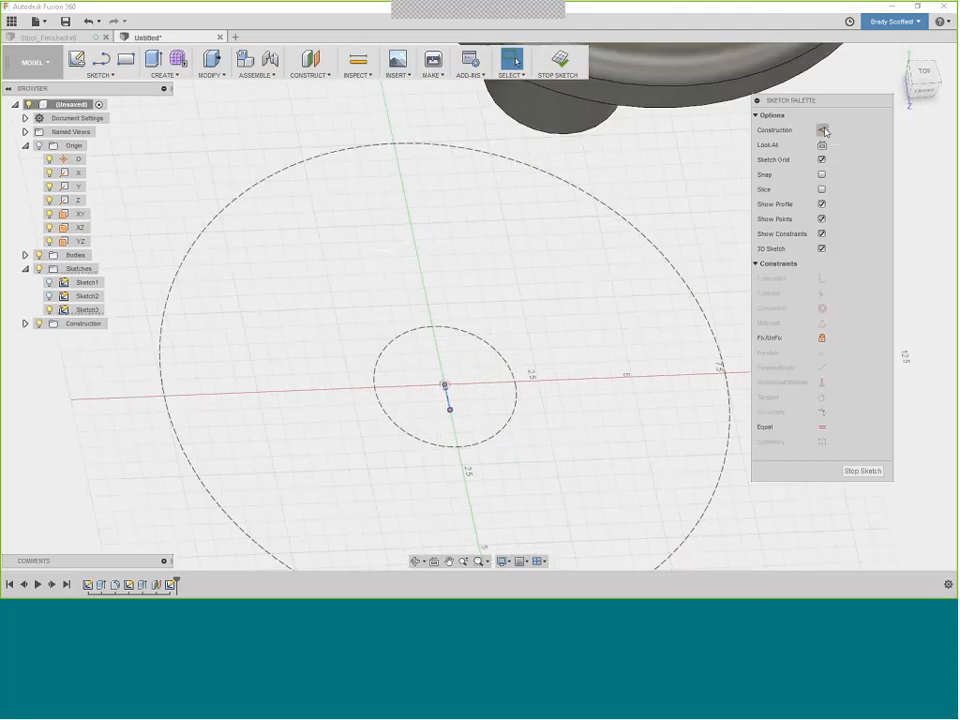
pyautogui.scroll(-1, 241, 153)
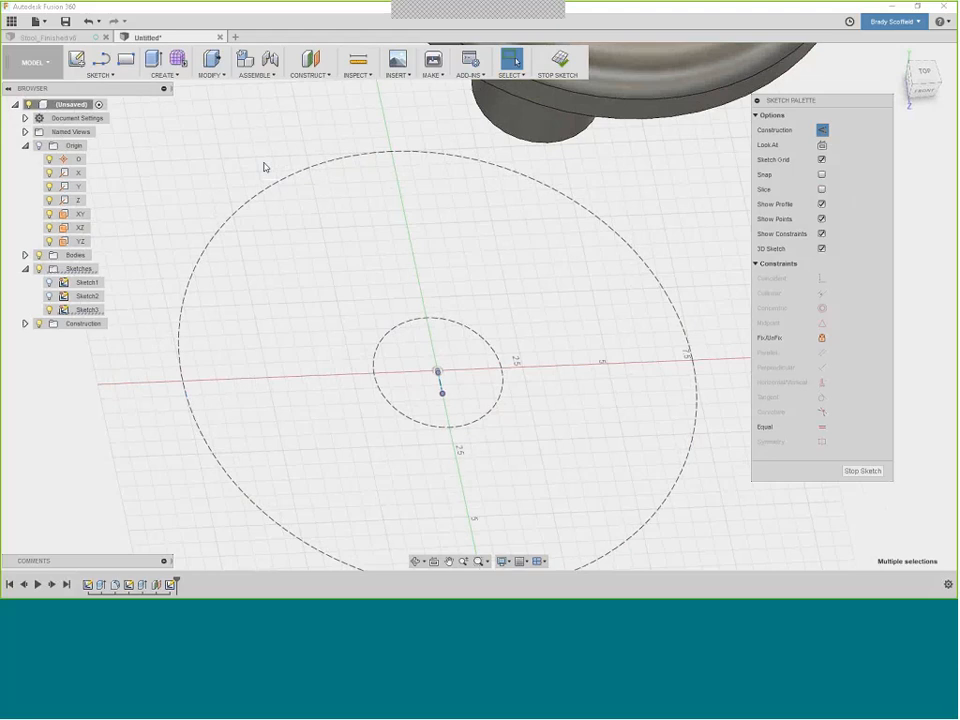
pyautogui.click(182, 157)
# Draw a 2.25 in center diameter circle centred where the large construction circle crosses the green sketch axis
pyautogui.scroll(-1, 180, 156)
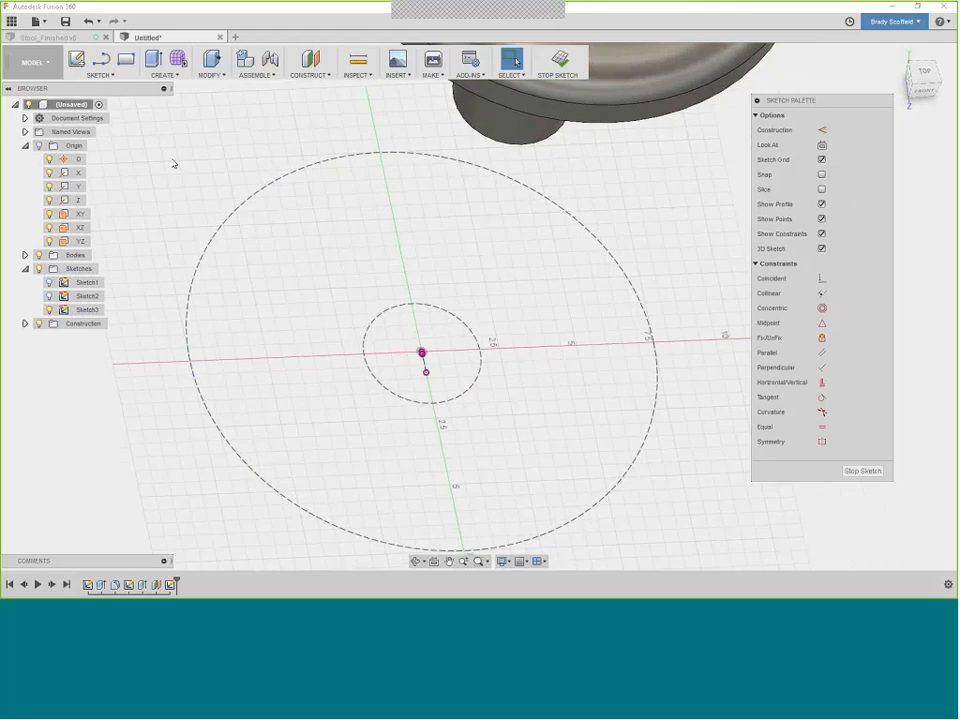
pyautogui.scroll(-1, 397, 256)
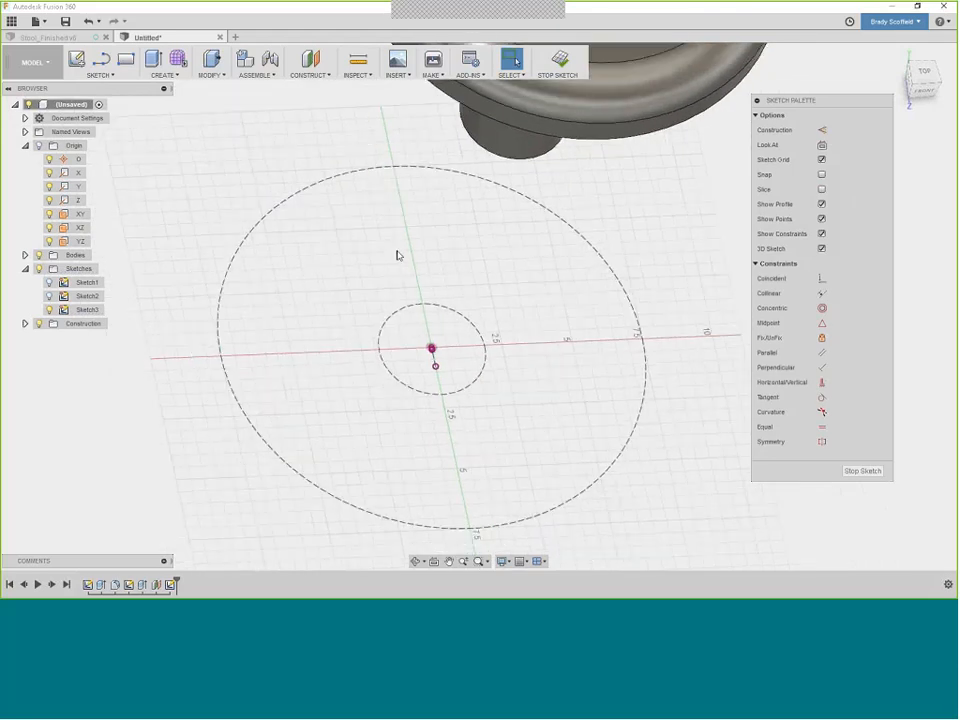
pyautogui.scroll(-1, 397, 256)
pyautogui.click(108, 77)
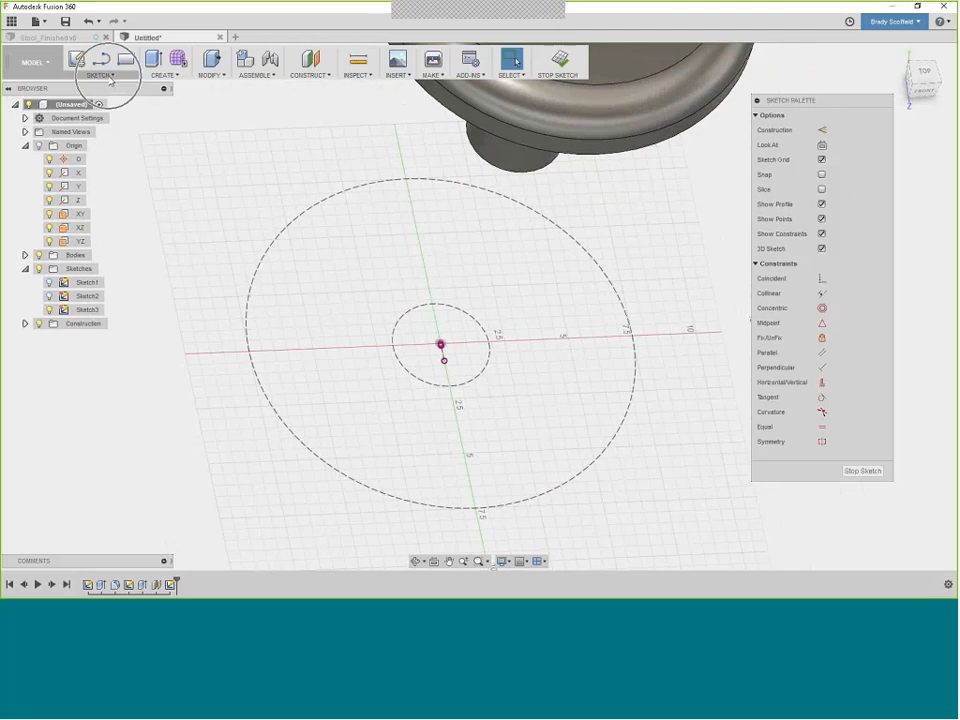
pyautogui.moveTo(110, 128)
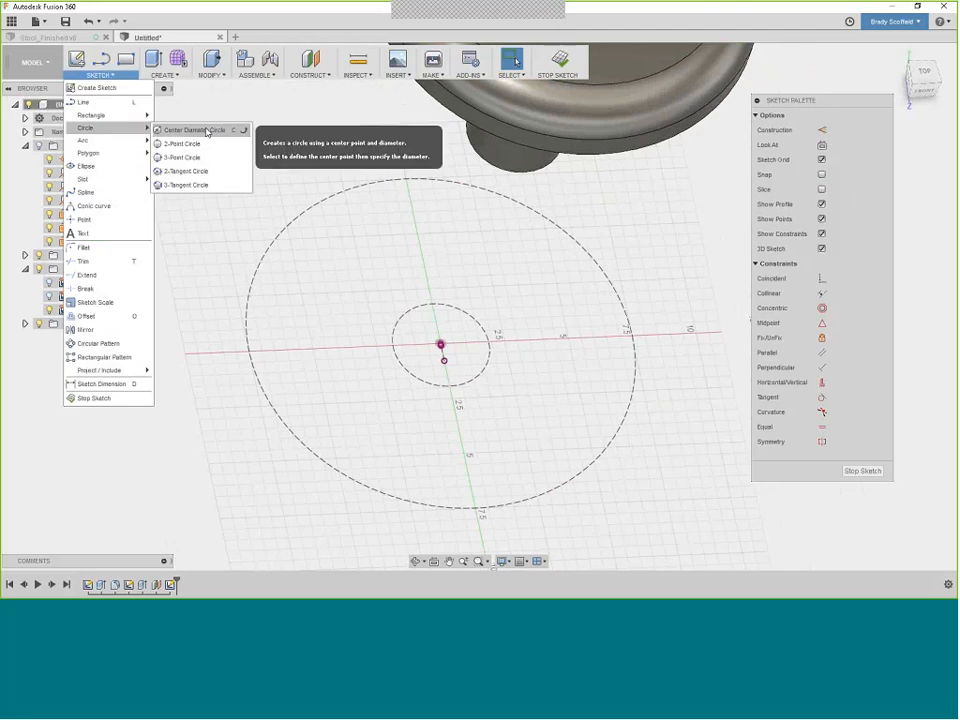
pyautogui.click(207, 131)
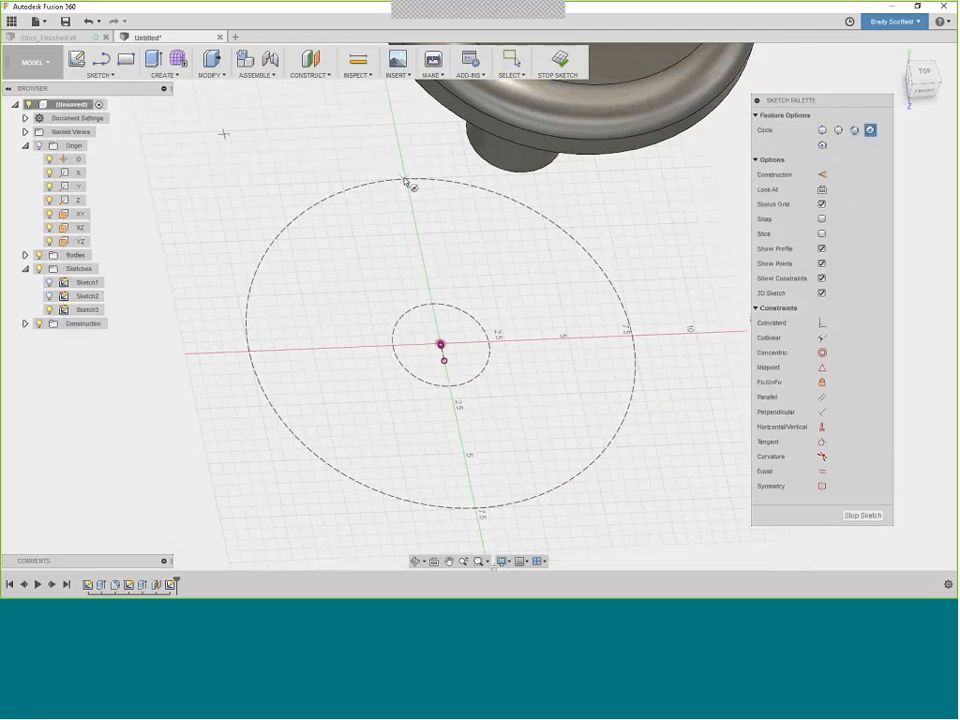
pyautogui.click(441, 345)
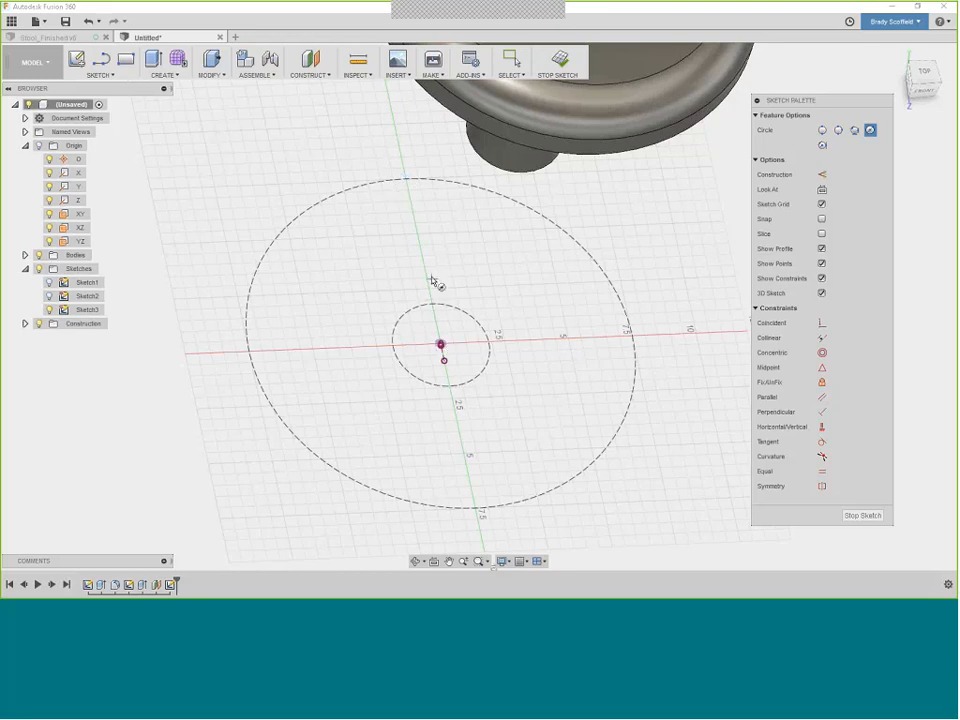
pyautogui.click(406, 180)
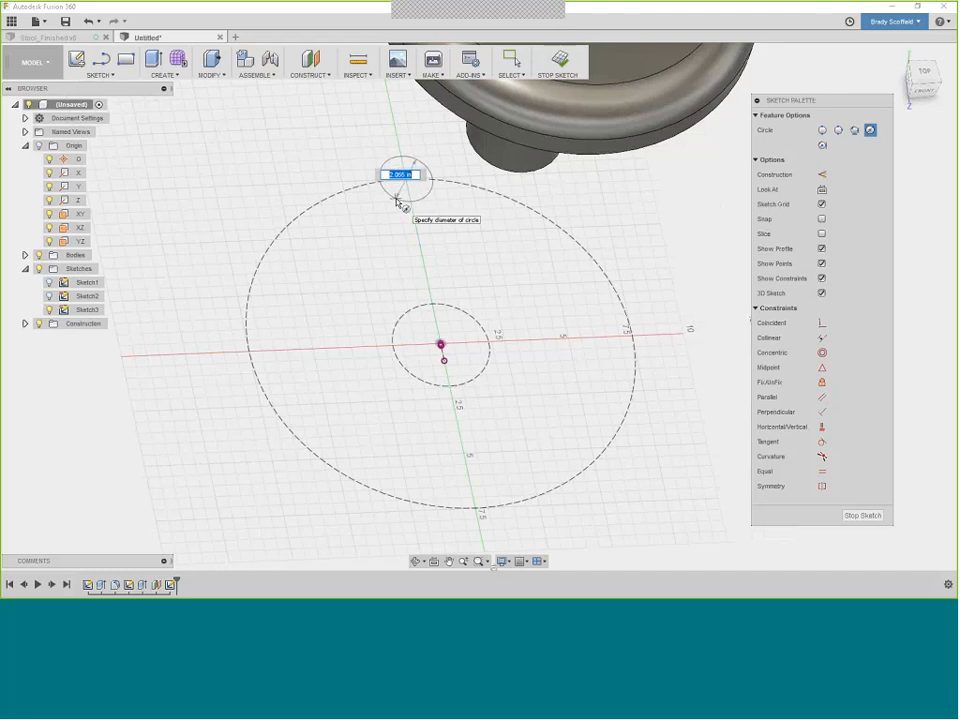
pyautogui.write('2.25')
pyautogui.press('Tab')
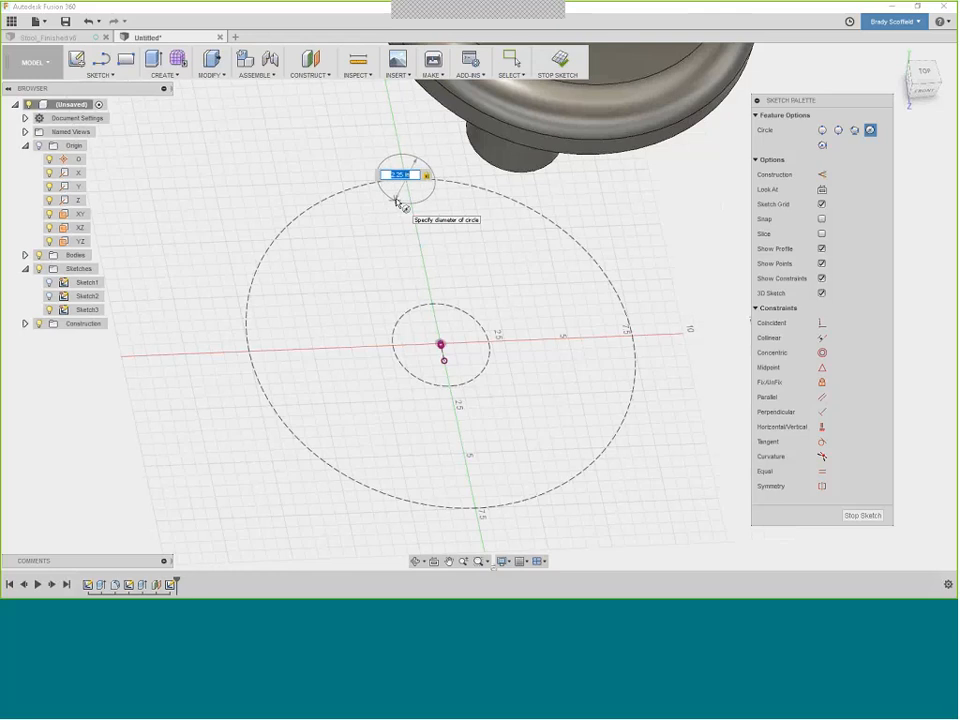
pyautogui.press('Return')
pyautogui.press('Escape')
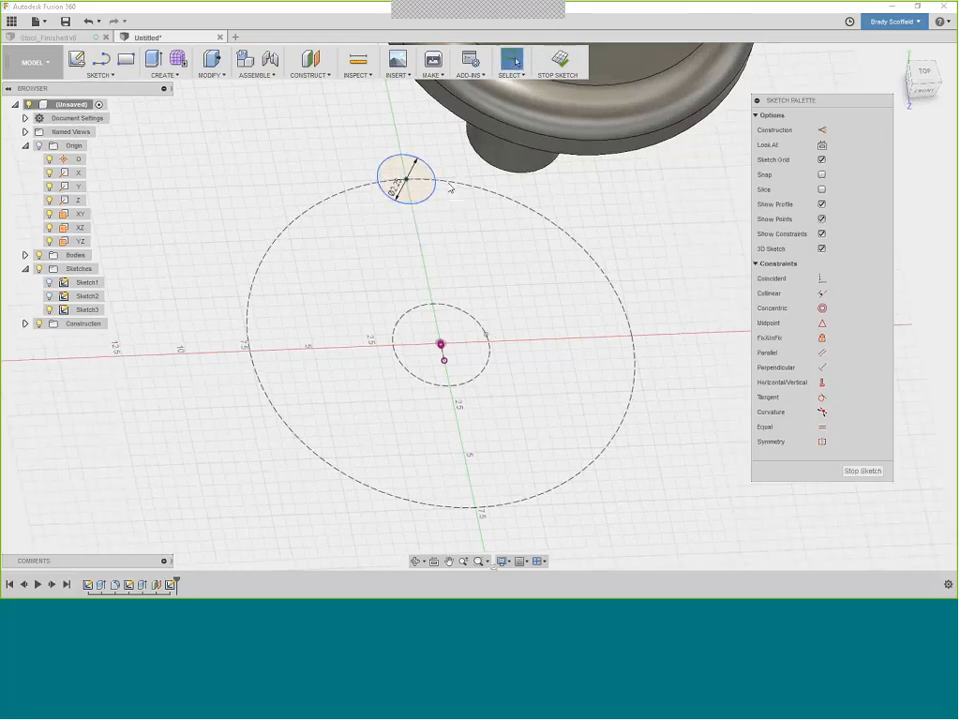
# Finish the sketch with the leg circle on the offset plane
pyautogui.moveTo(450, 187)
pyautogui.keyDown('shift'); pyautogui.mouseDown(button='middle')
pyautogui.moveTo(447, 243)
pyautogui.moveTo(352, 200)
pyautogui.moveTo(318, 222)
pyautogui.mouseUp(button='middle'); pyautogui.keyUp('shift')
pyautogui.keyDown('shift'); pyautogui.moveTo(601, 402); pyautogui.dragTo(572, 408, button='middle'); pyautogui.keyUp('shift')
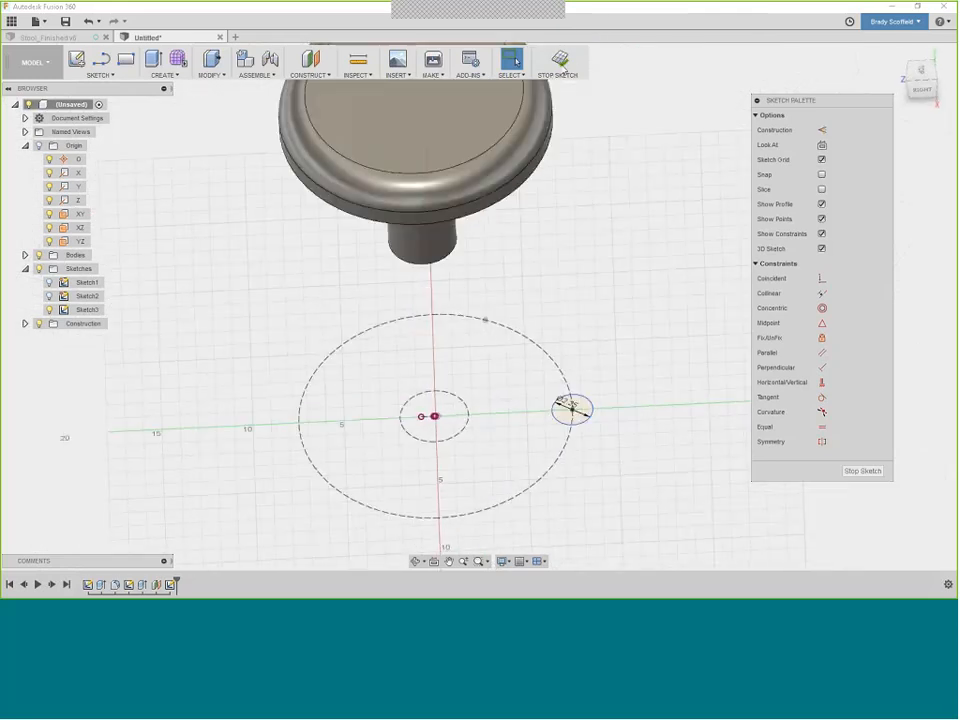
pyautogui.click(565, 70)
pyautogui.keyDown('shift'); pyautogui.moveTo(566, 334); pyautogui.dragTo(543, 311, button='middle'); pyautogui.keyUp('shift')
pyautogui.scroll(-1, 543, 311)
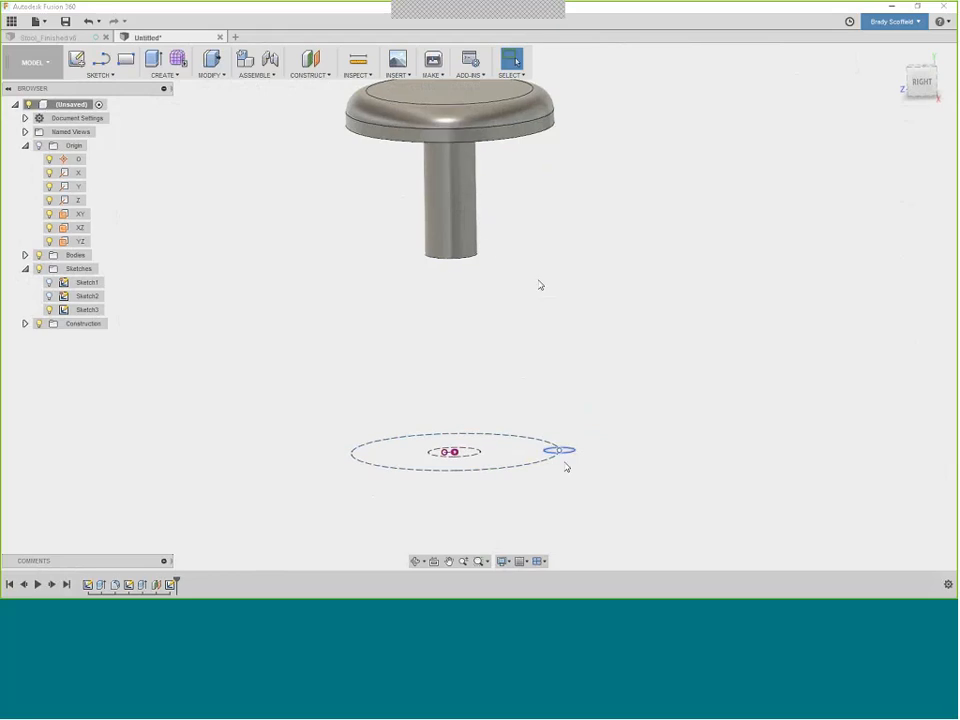
pyautogui.keyDown('shift'); pyautogui.moveTo(566, 467); pyautogui.dragTo(562, 484, button='middle'); pyautogui.keyUp('shift')
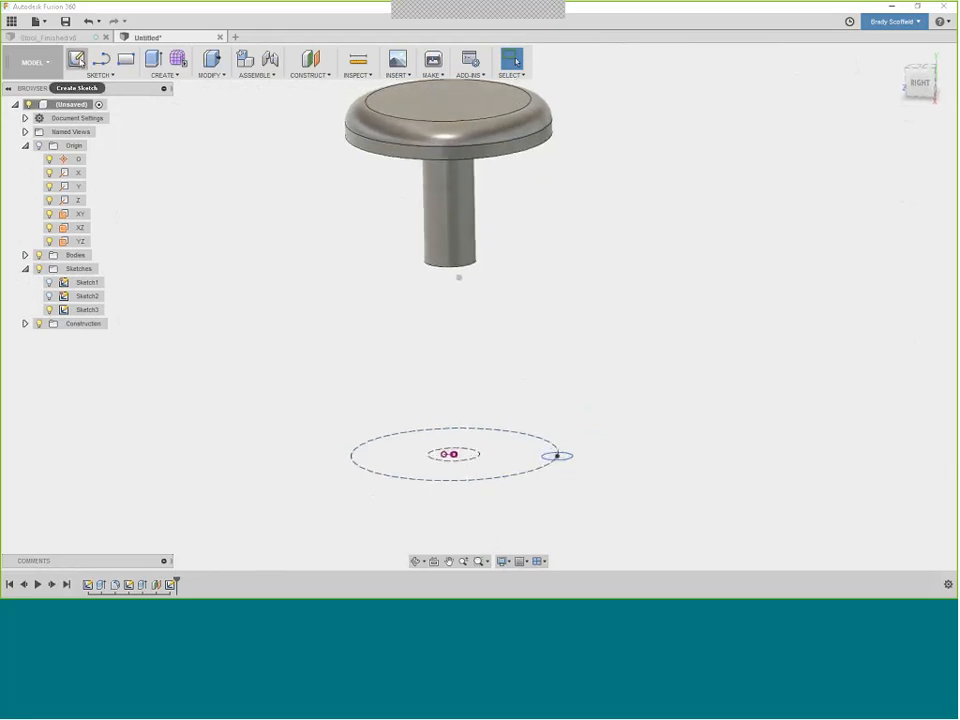
# Start a new sketch on the vertical YZ origin plane through the stool's centre
pyautogui.click(76, 60)
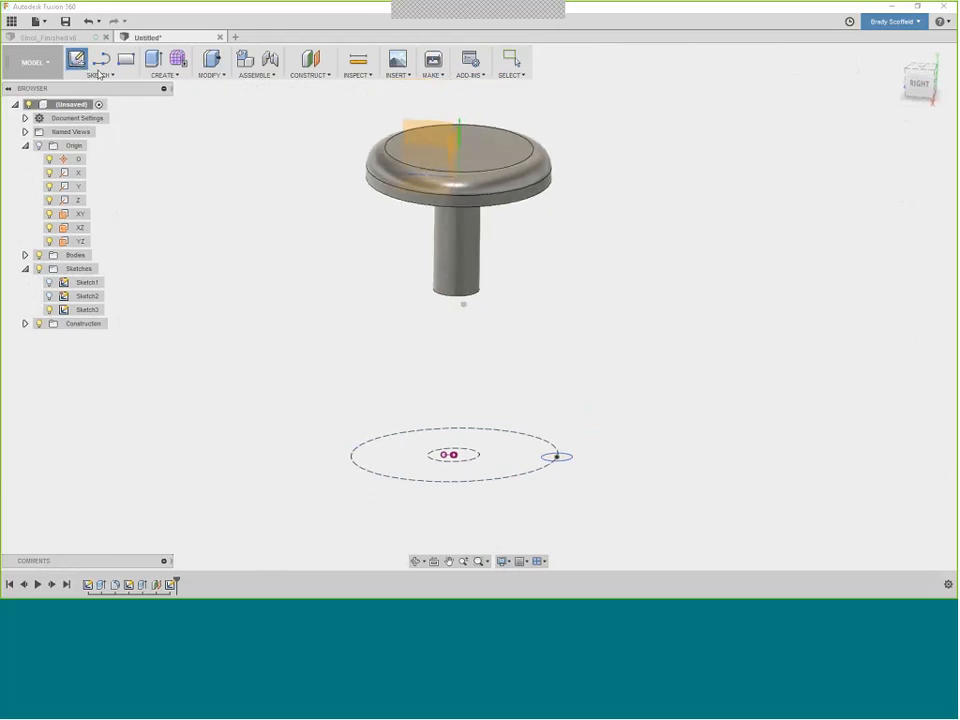
pyautogui.click(423, 145)
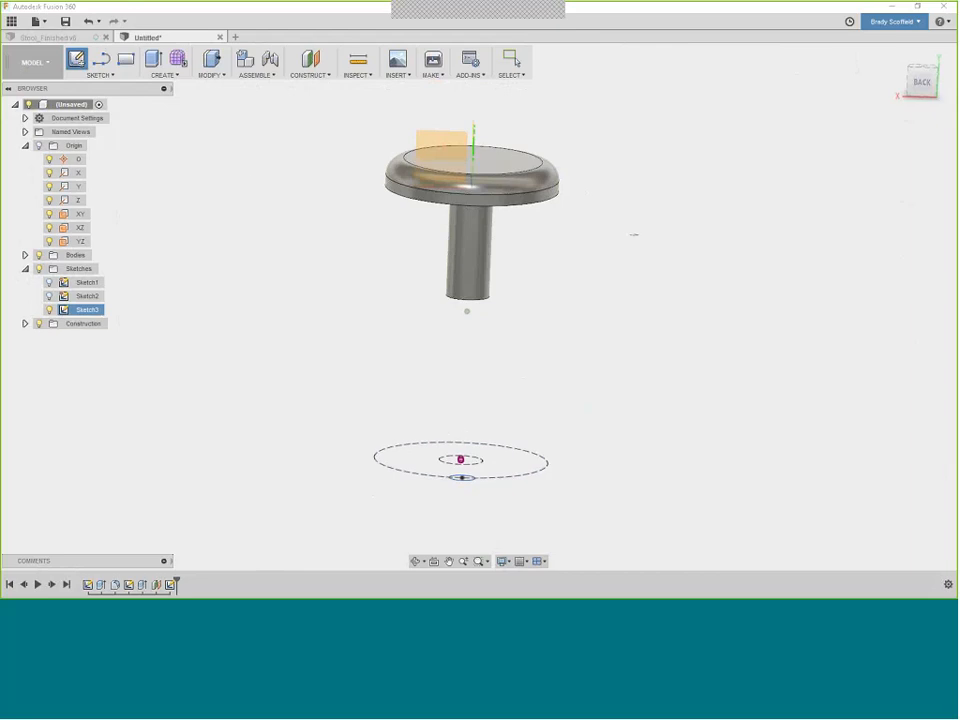
pyautogui.keyDown('shift'); pyautogui.moveTo(486, 188); pyautogui.dragTo(489, 189, button='middle'); pyautogui.keyUp('shift')
pyautogui.click(413, 152)
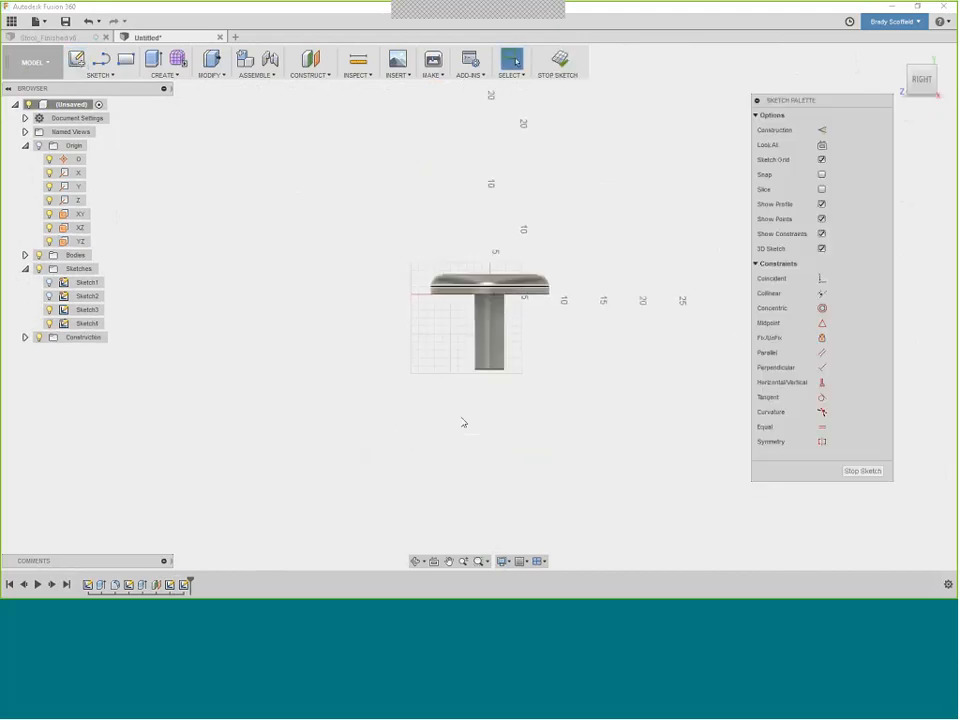
# Project the 2.25 in leg circle and the central post's bottom face into the vertical sketch
pyautogui.scroll(1, 539, 458)
pyautogui.keyDown('shift'); pyautogui.moveTo(539, 458); pyautogui.dragTo(548, 474, button='middle'); pyautogui.keyUp('shift')
pyautogui.scroll(2, 552, 475)
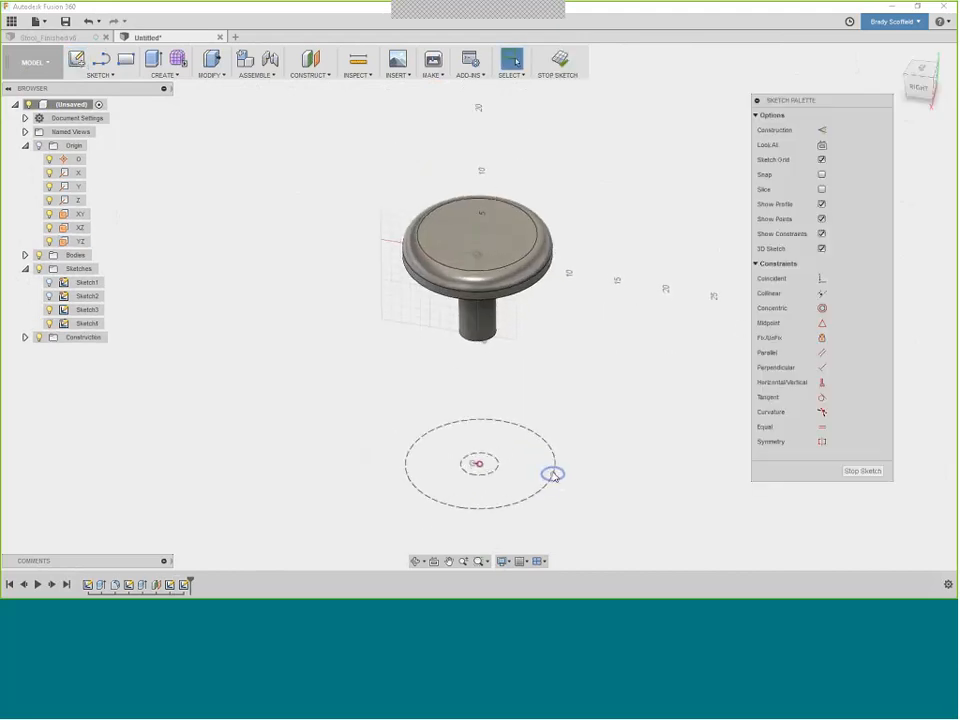
pyautogui.scroll(3, 551, 407)
pyautogui.scroll(-2, 558, 480)
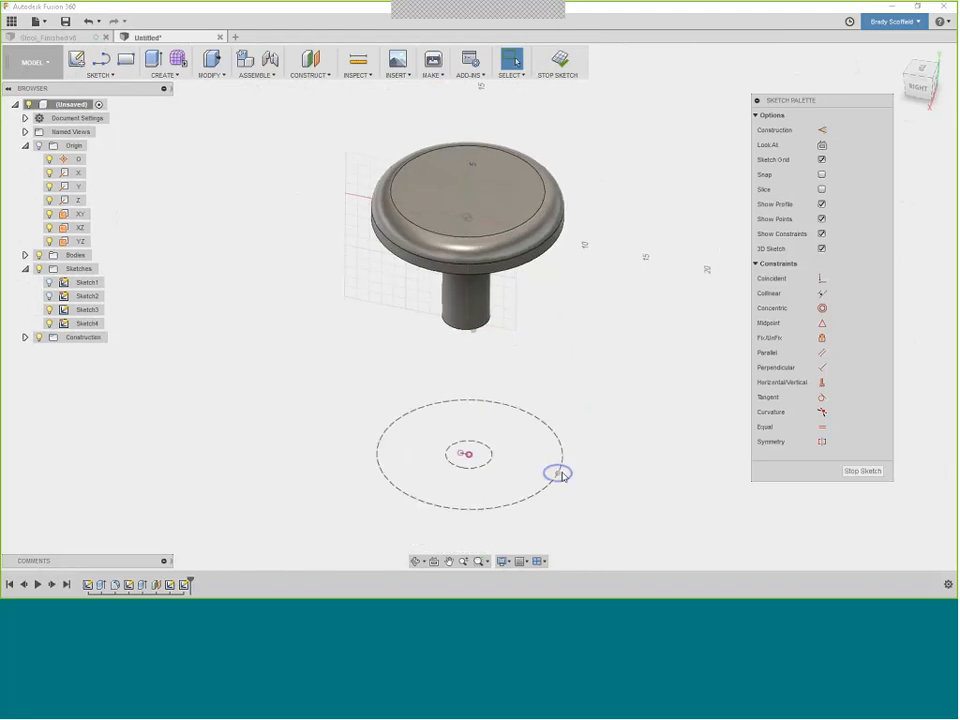
pyautogui.press('p')
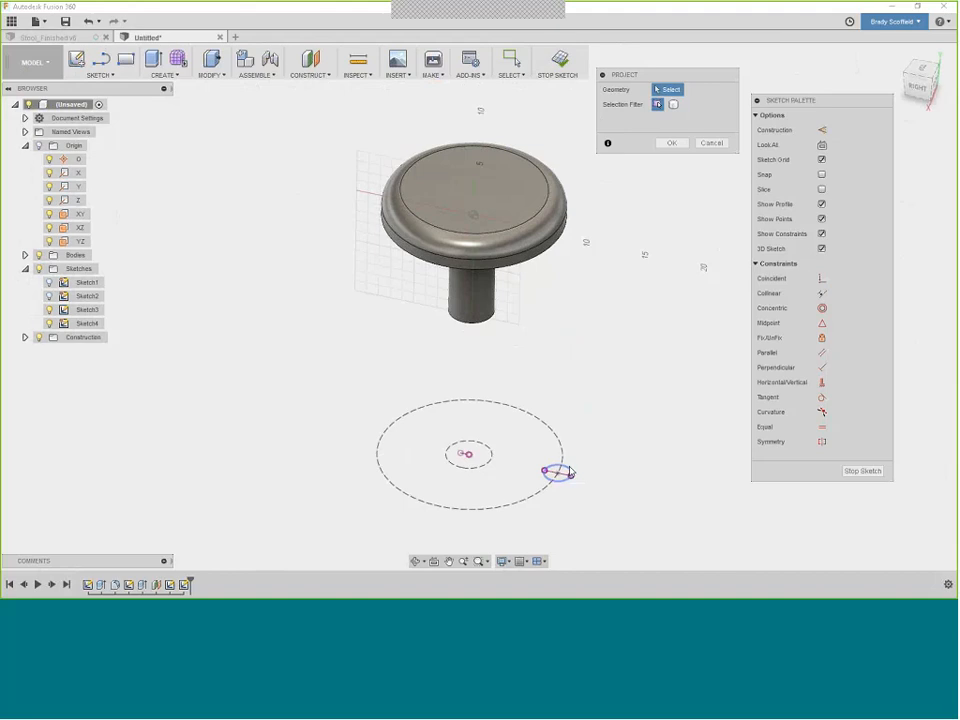
pyautogui.scroll(1, 556, 479)
pyautogui.keyDown('shift'); pyautogui.moveTo(555, 480); pyautogui.dragTo(503, 331, button='middle'); pyautogui.keyUp('shift')
pyautogui.click(471, 296)
pyautogui.keyDown('shift'); pyautogui.moveTo(422, 309); pyautogui.dragTo(508, 322, button='middle'); pyautogui.keyUp('shift')
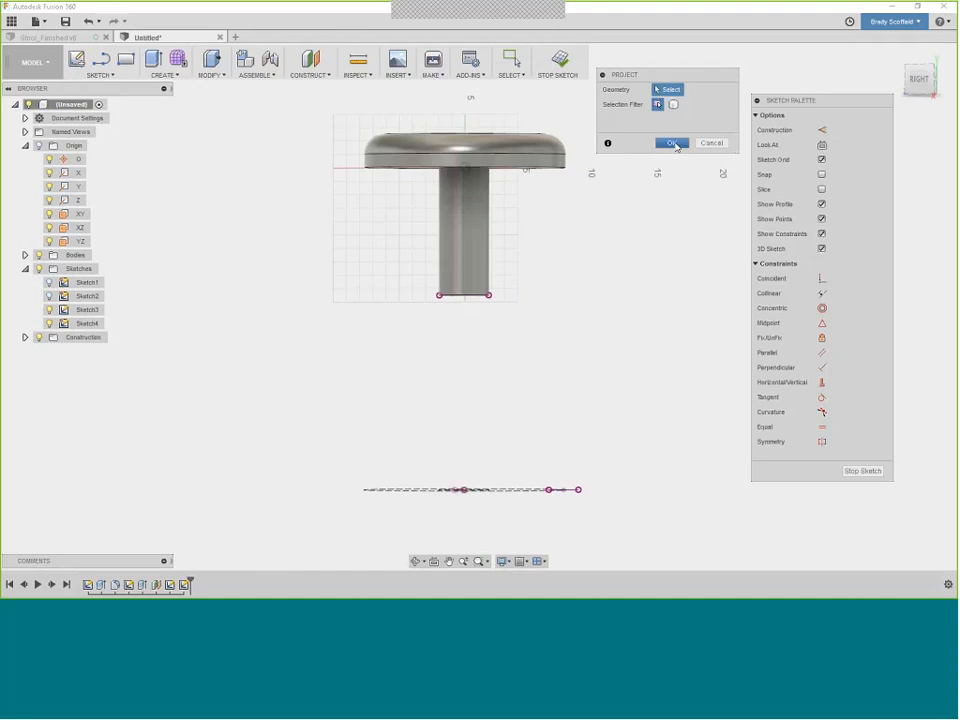
pyautogui.click(674, 144)
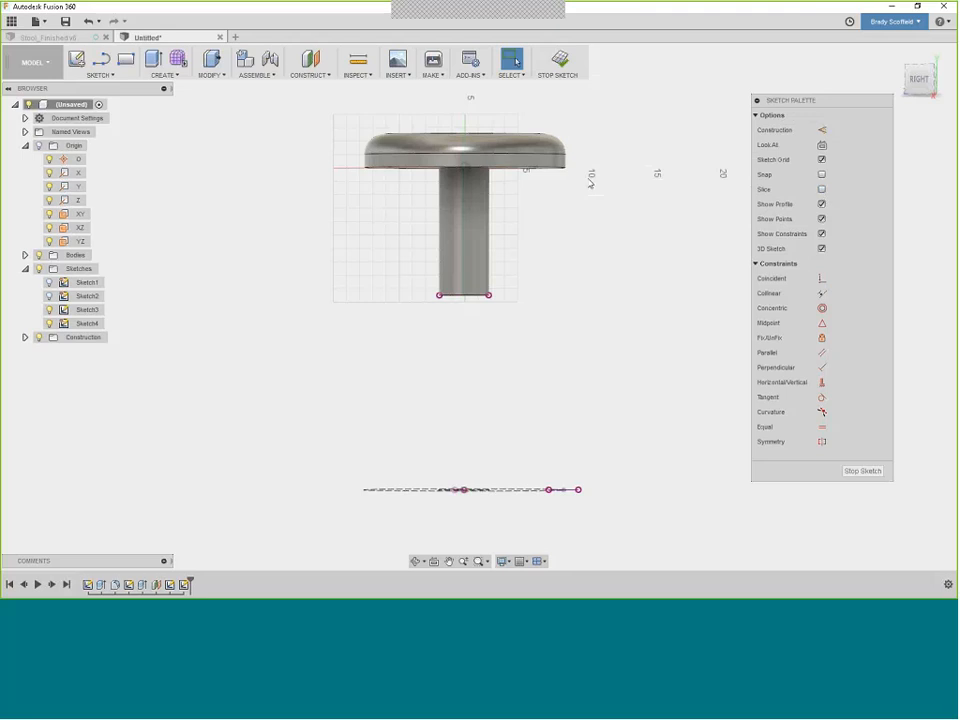
pyautogui.keyDown('shift'); pyautogui.moveTo(591, 183); pyautogui.dragTo(568, 234, button='middle'); pyautogui.keyUp('shift')
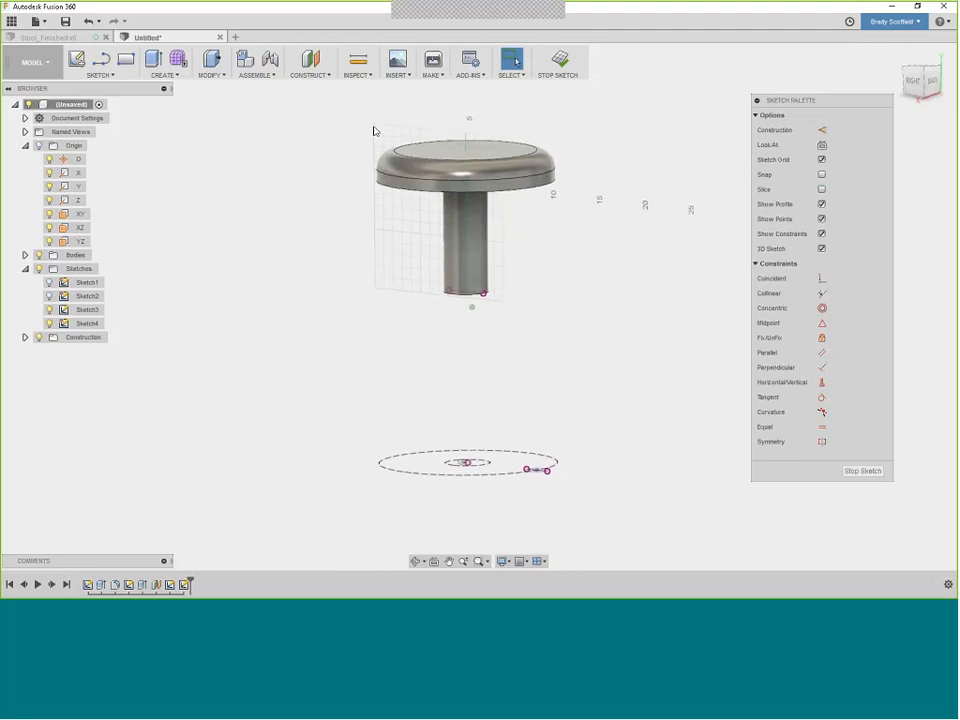
# Slice the stool at the sketch plane and view the sketch straight on from the right side
pyautogui.scroll(1, 490, 294)
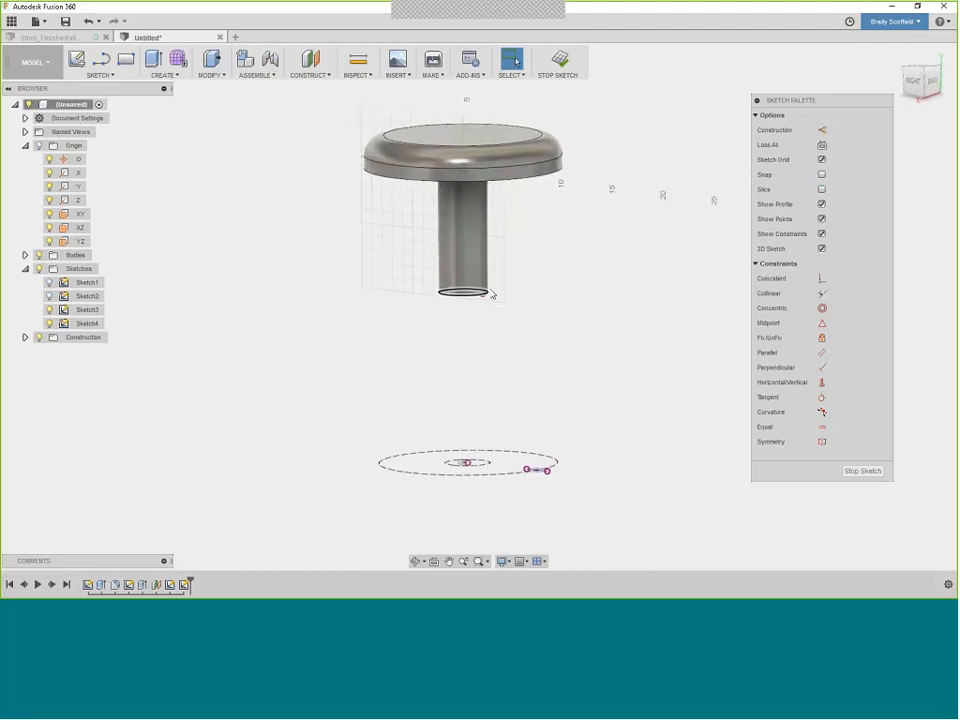
pyautogui.keyDown('shift'); pyautogui.moveTo(491, 294); pyautogui.dragTo(827, 197, button='middle'); pyautogui.keyUp('shift')
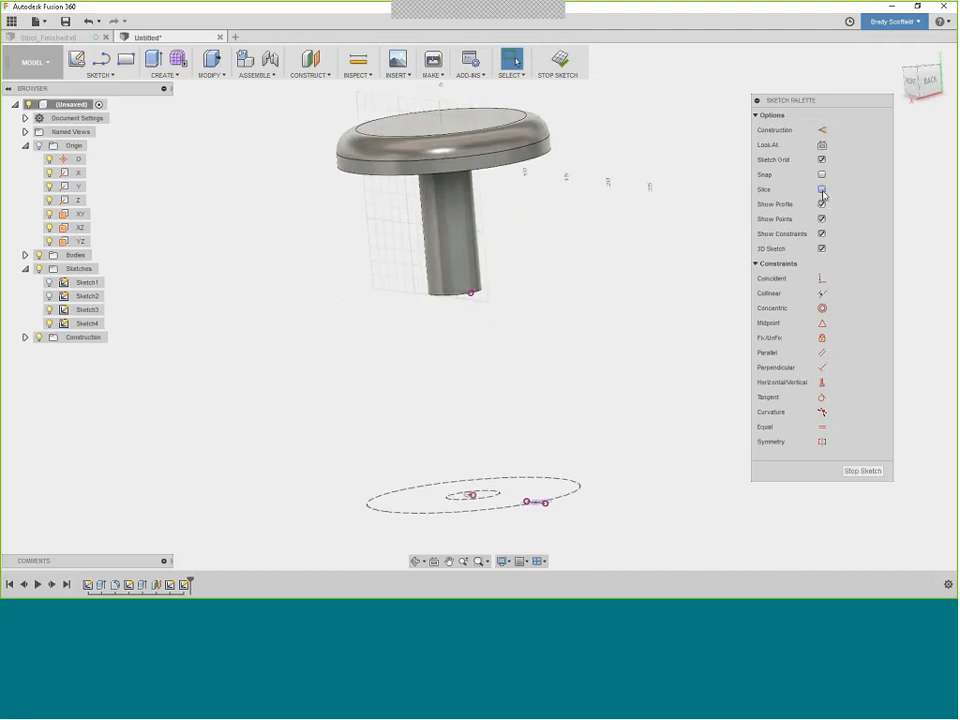
pyautogui.click(822, 190)
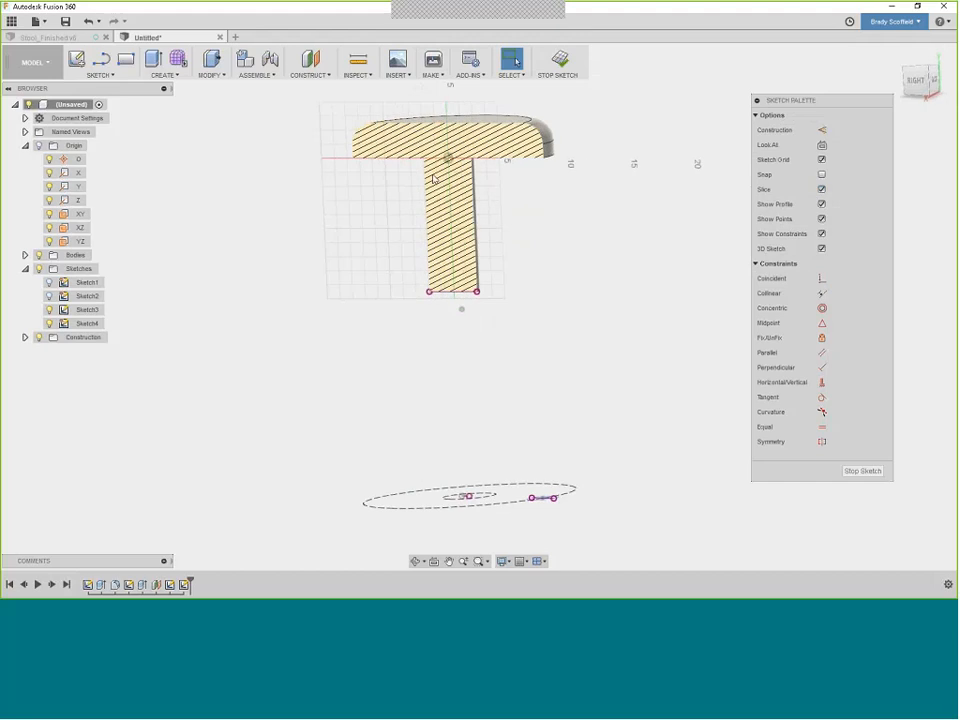
pyautogui.click(920, 84)
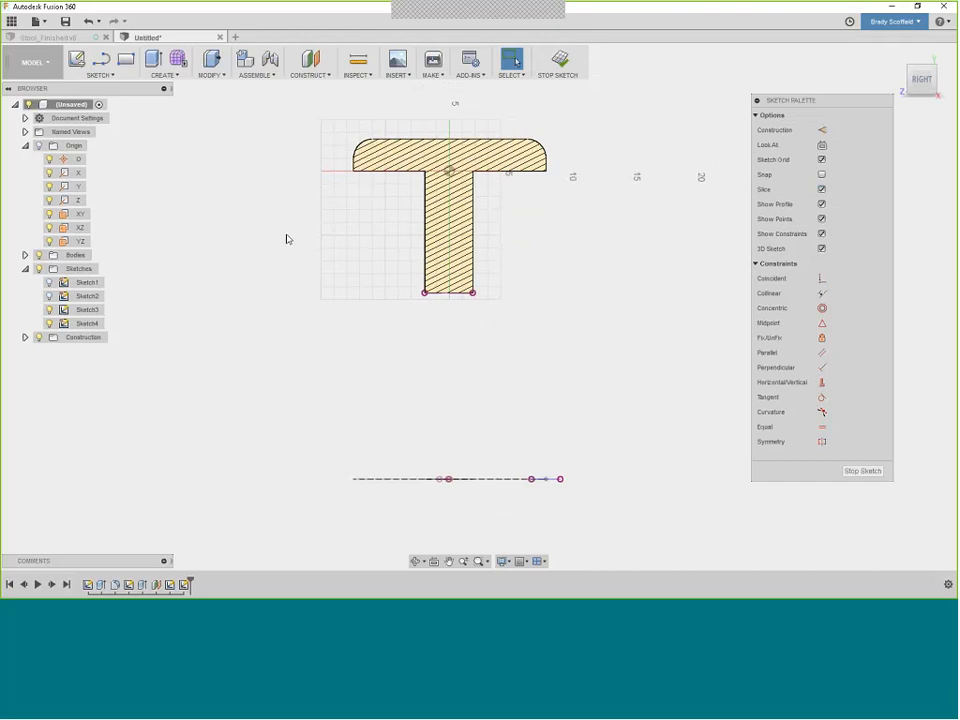
# Draw a leg path from the post's axis: about 3.8 in horizontal, 13.6 in sloping outward, 3.8 in down to the projected leg circle's midpoint
pyautogui.press('l')
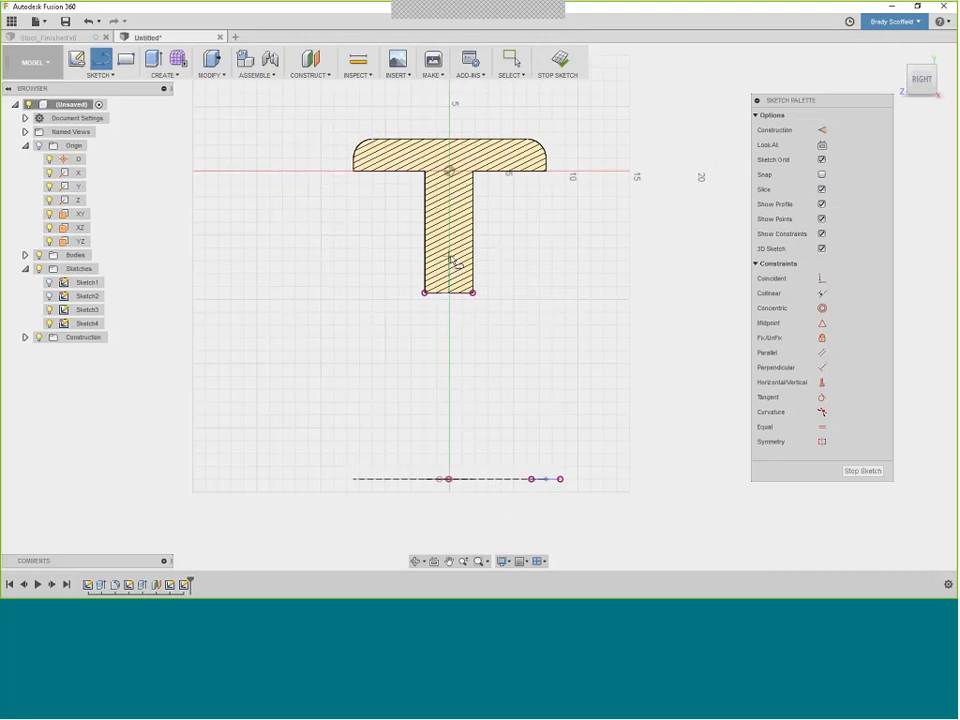
pyautogui.scroll(4, 450, 258)
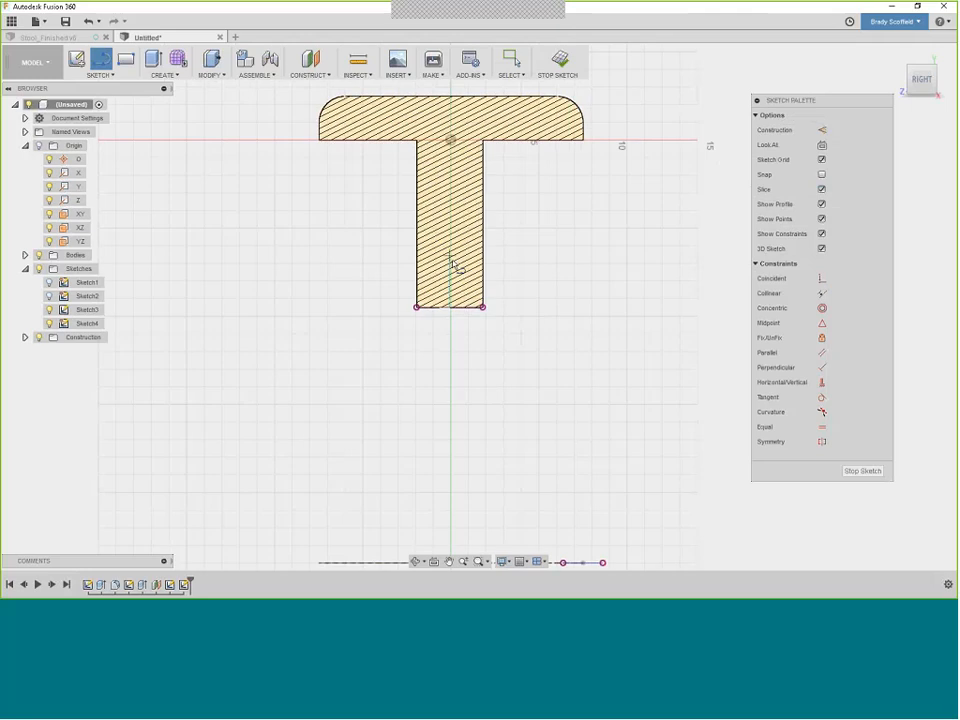
pyautogui.click(450, 252)
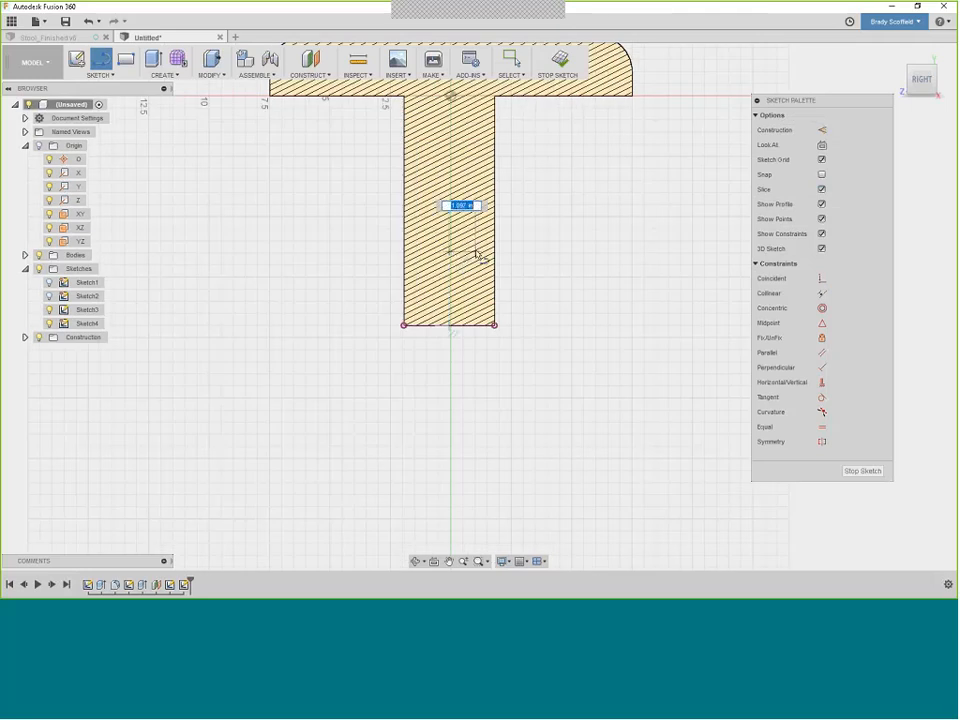
pyautogui.scroll(-1, 460, 257)
pyautogui.scroll(-3, 470, 257)
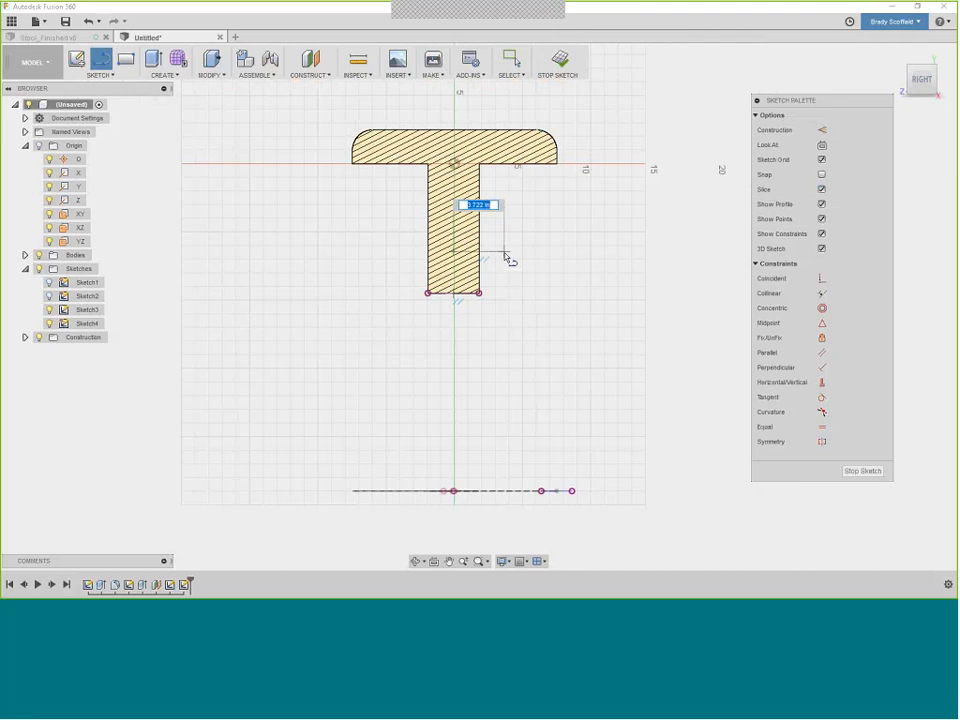
pyautogui.click(506, 253)
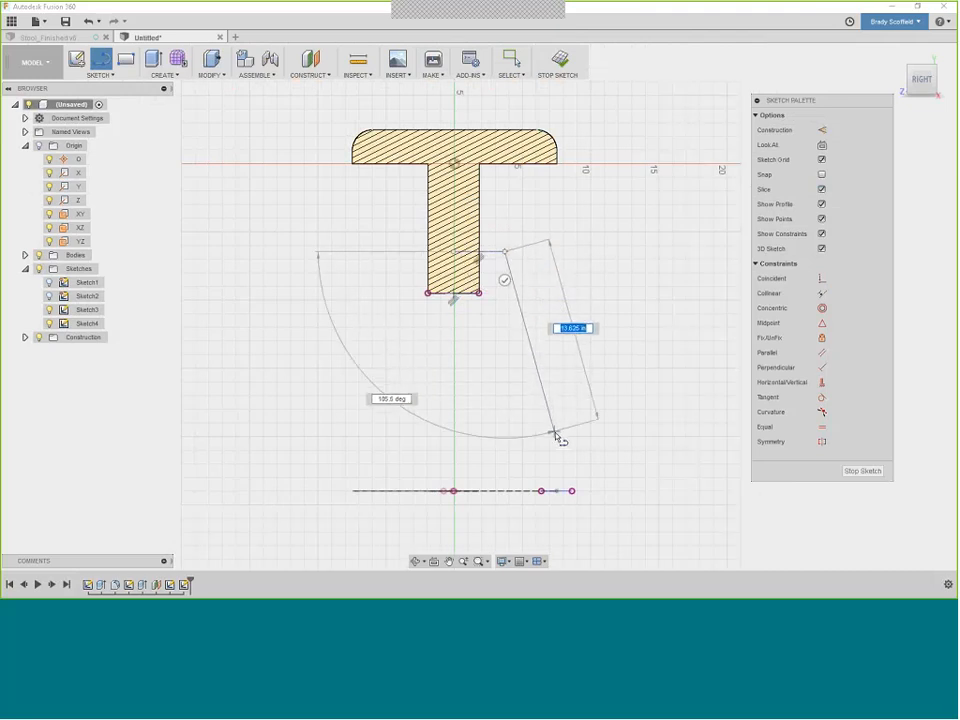
pyautogui.click(555, 436)
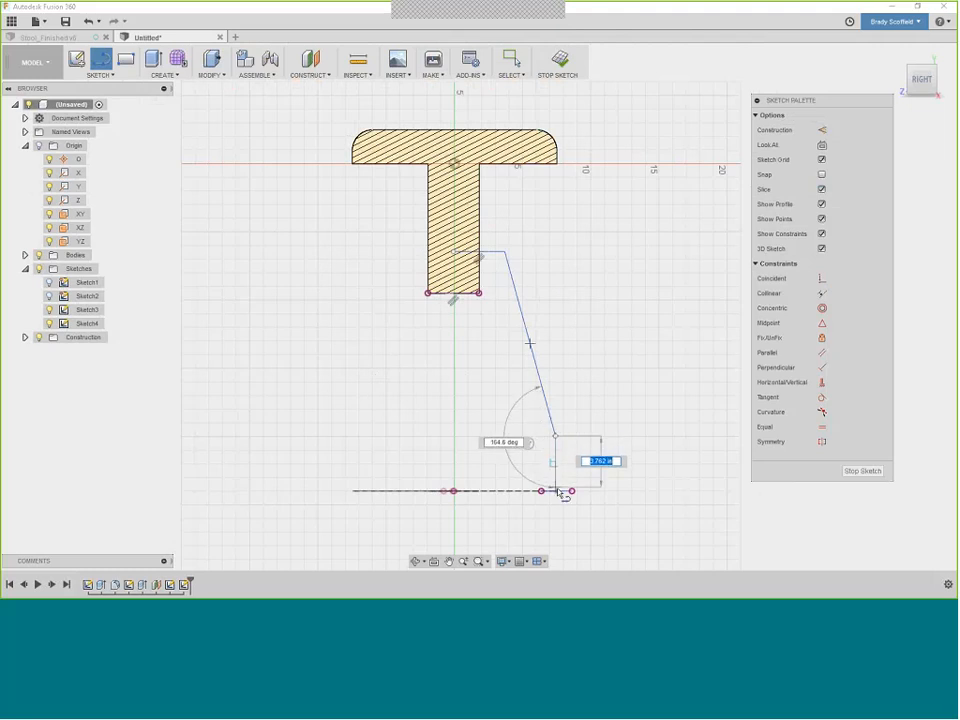
pyautogui.doubleClick(557, 490)
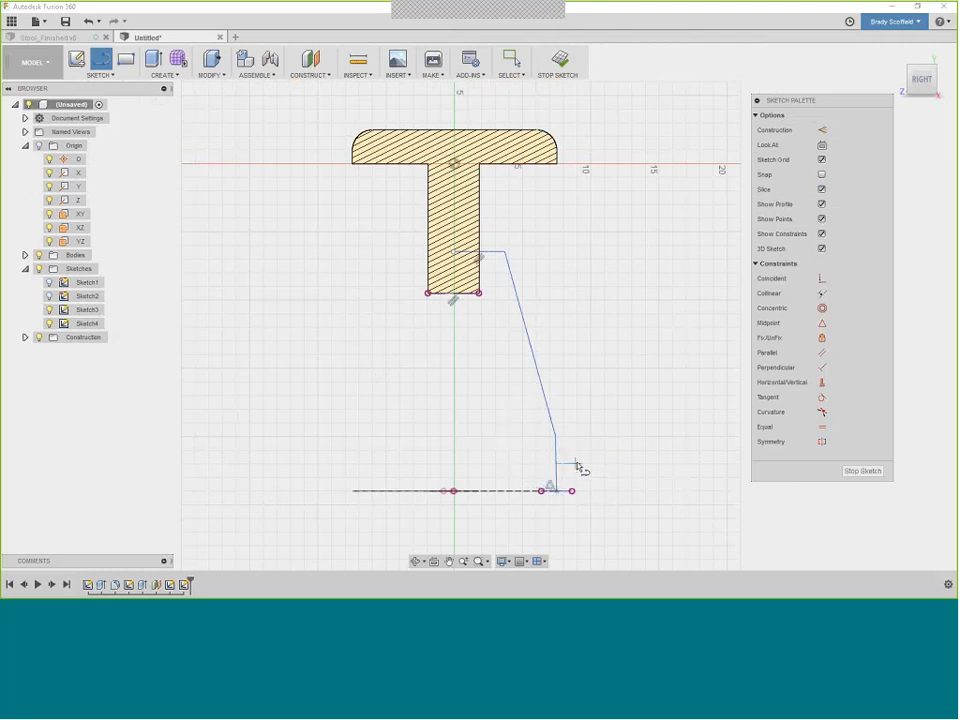
pyautogui.press('Escape')
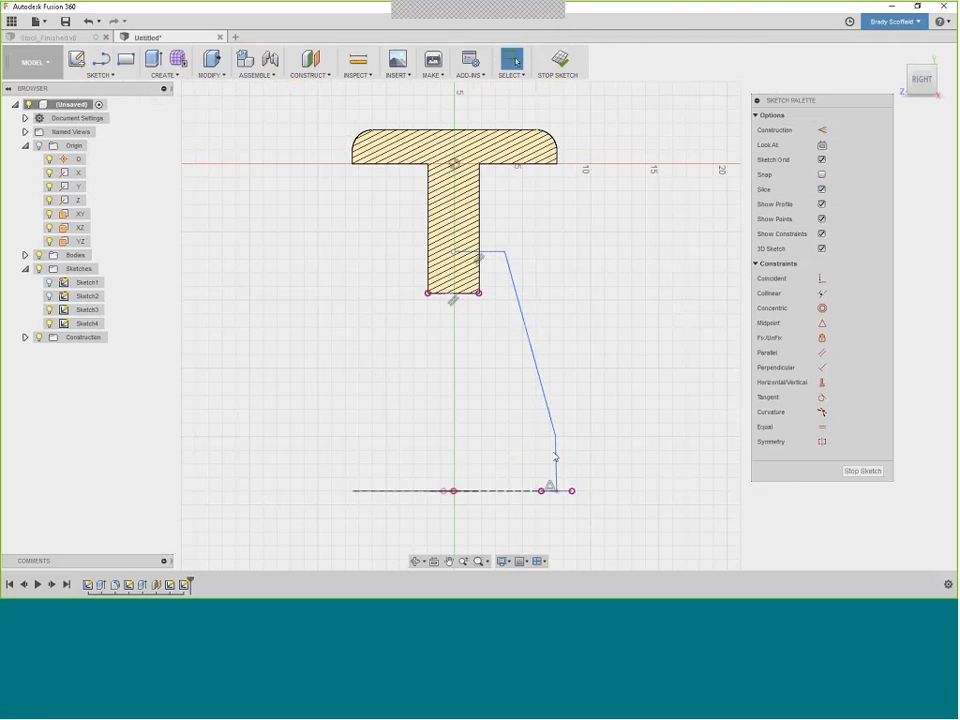
pyautogui.moveTo(555, 438)
pyautogui.mouseDown()
pyautogui.moveTo(572, 432)
pyautogui.moveTo(558, 443)
pyautogui.mouseUp()
# Dimension the path's horizontal line 2.5 in above the central post's bottom face
pyautogui.press('d')
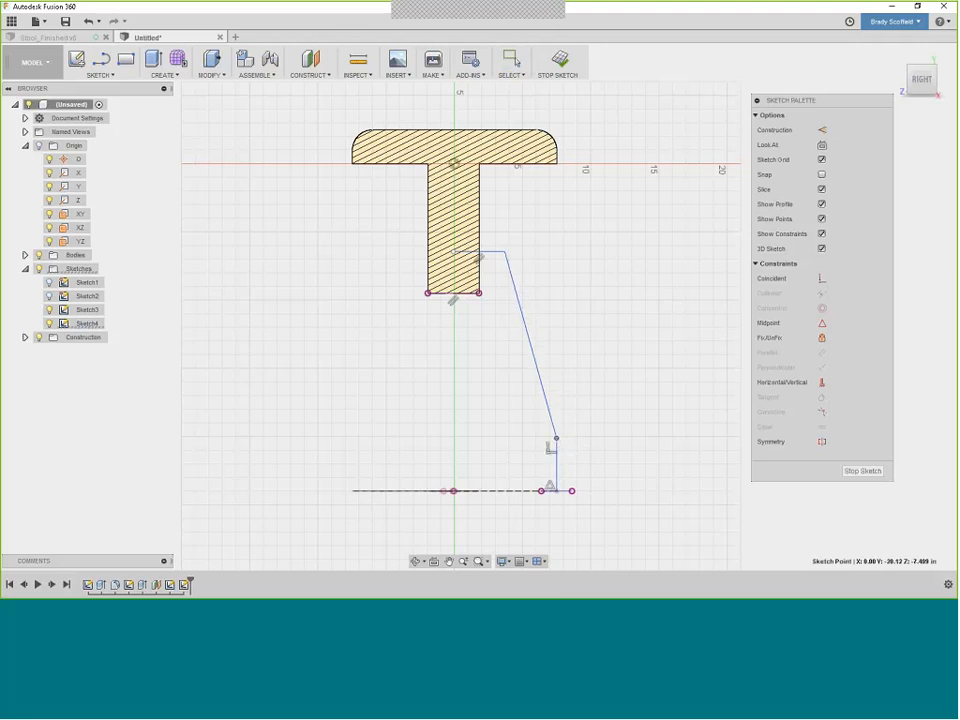
pyautogui.click(512, 59)
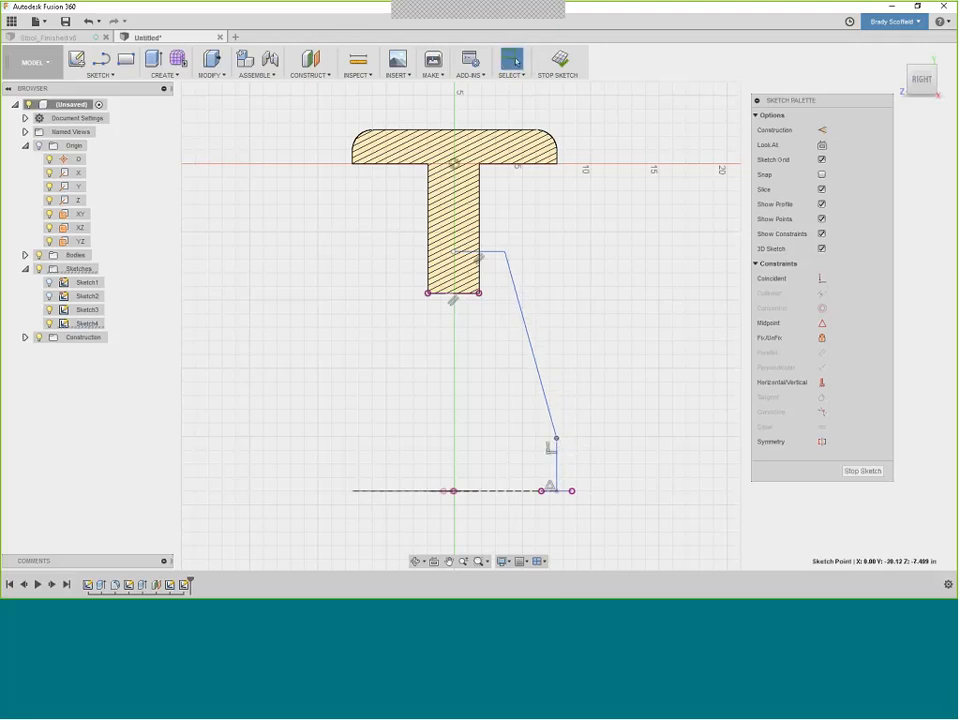
pyautogui.click(110, 77)
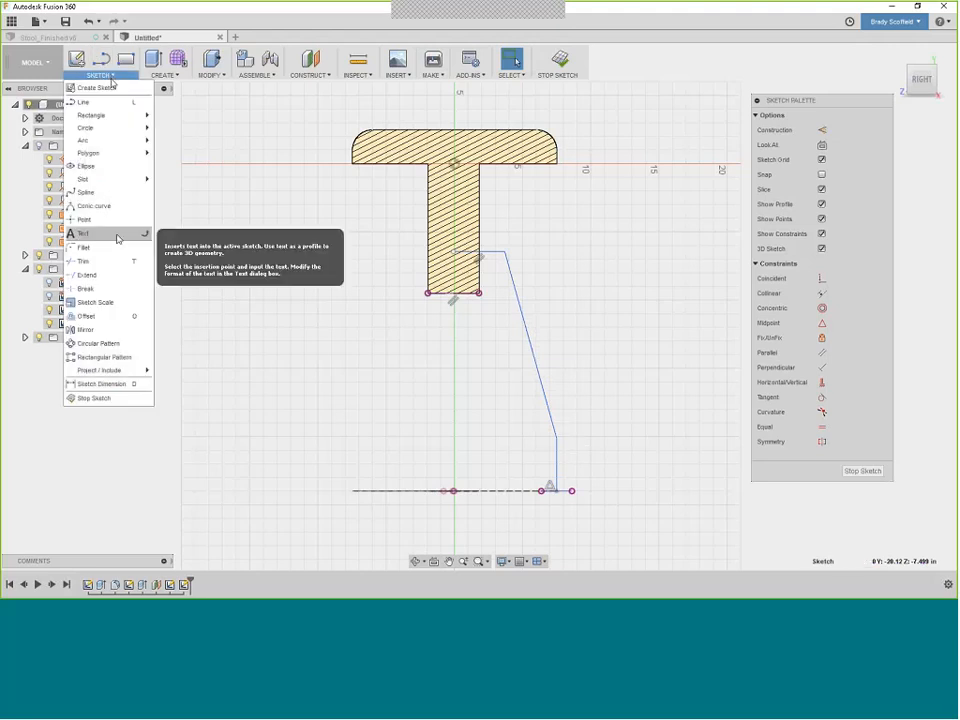
pyautogui.click(127, 389)
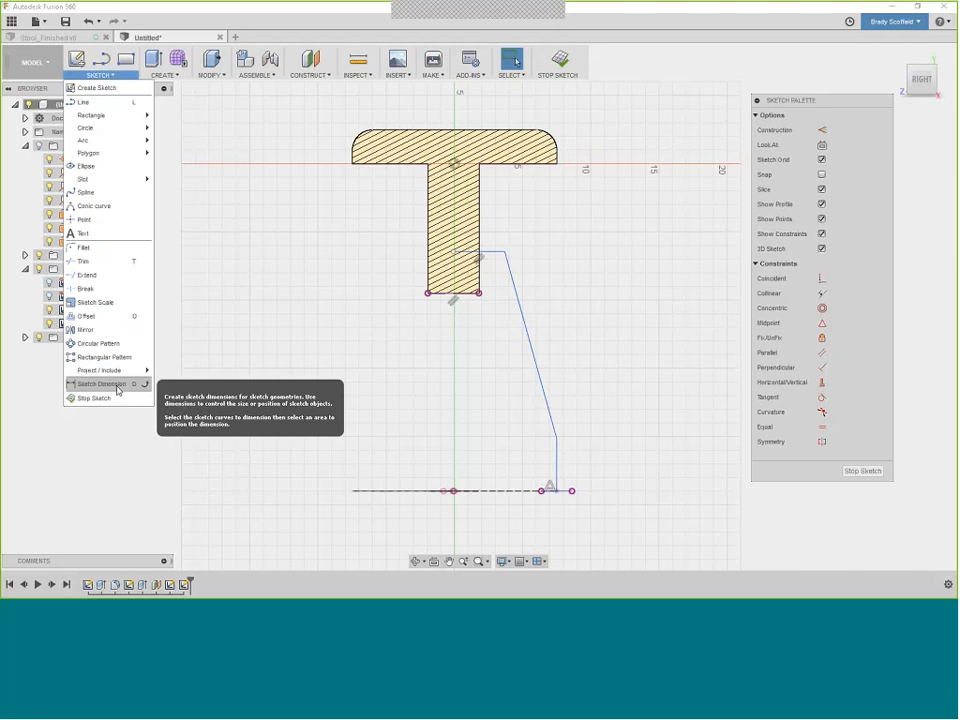
pyautogui.click(117, 389)
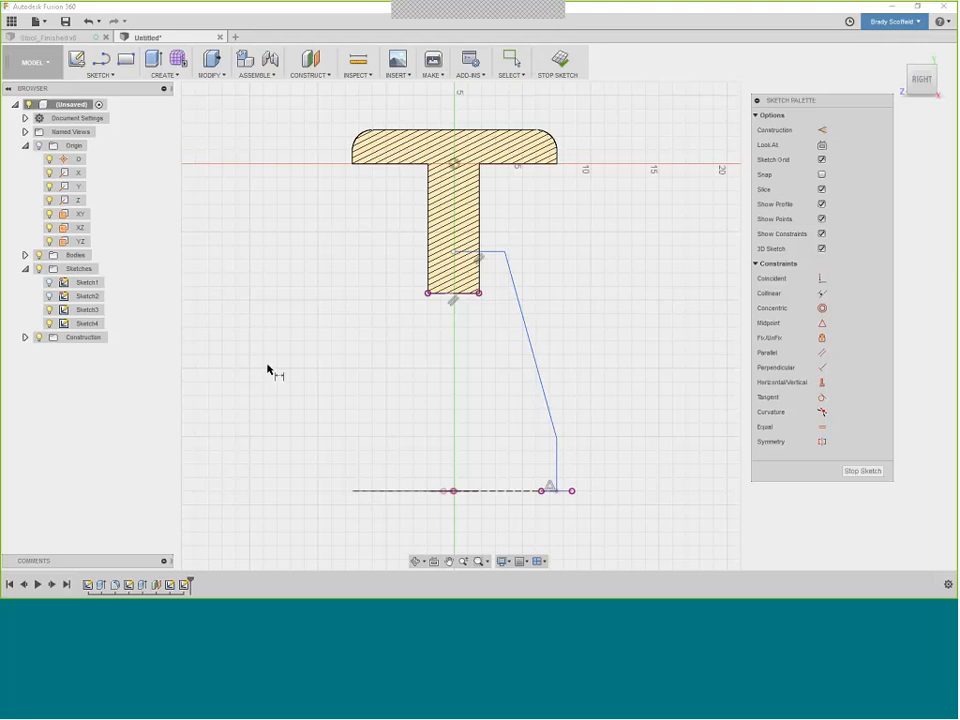
pyautogui.scroll(3, 471, 262)
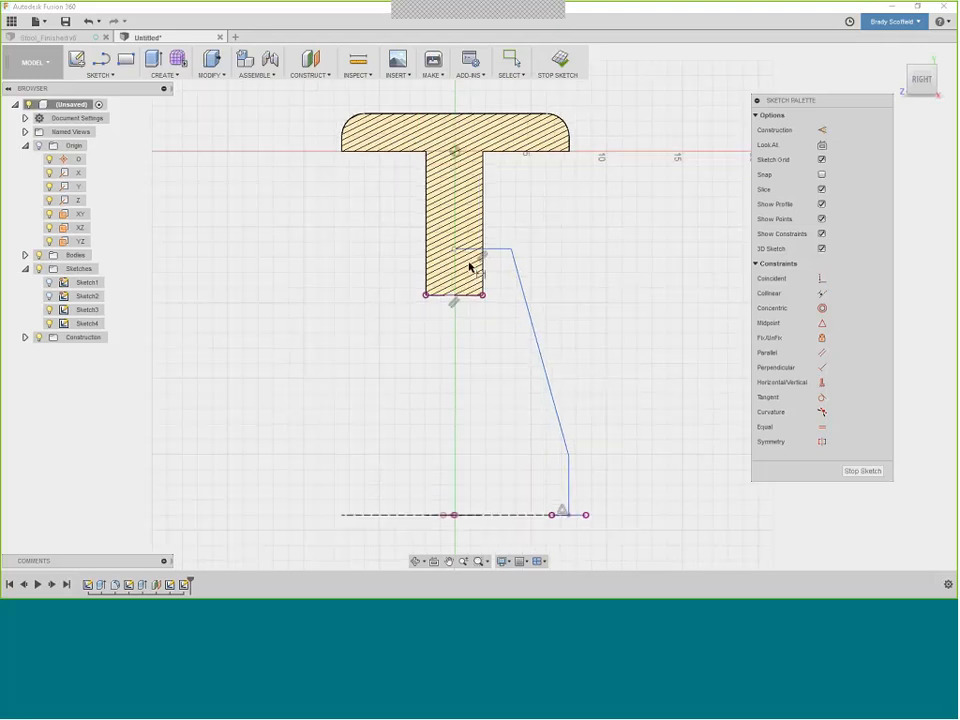
pyautogui.click(471, 248)
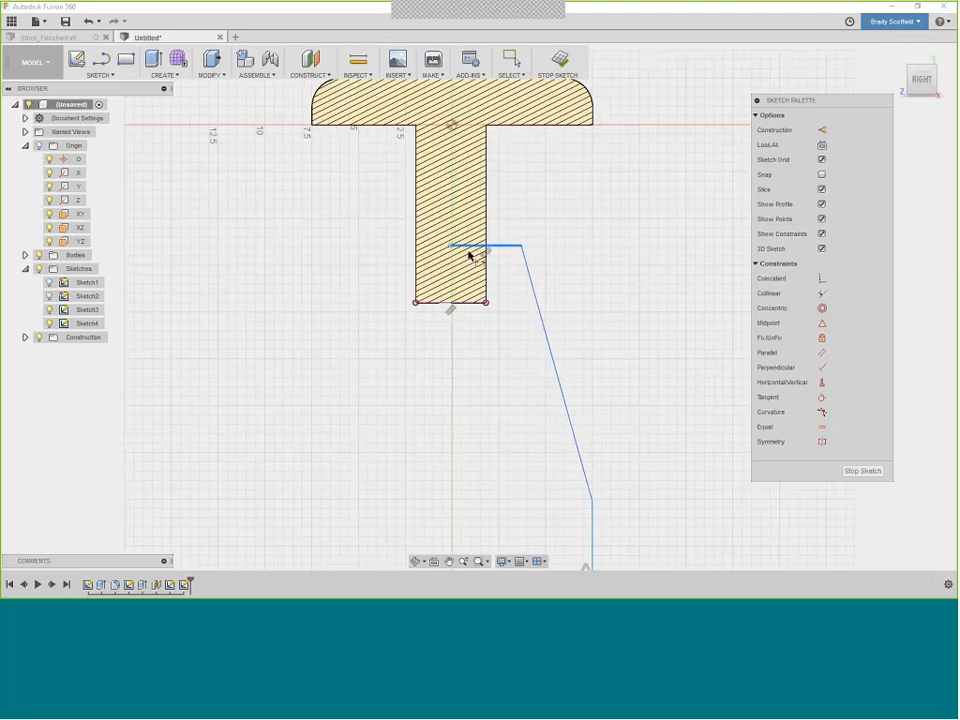
pyautogui.click(452, 301)
pyautogui.click(367, 270)
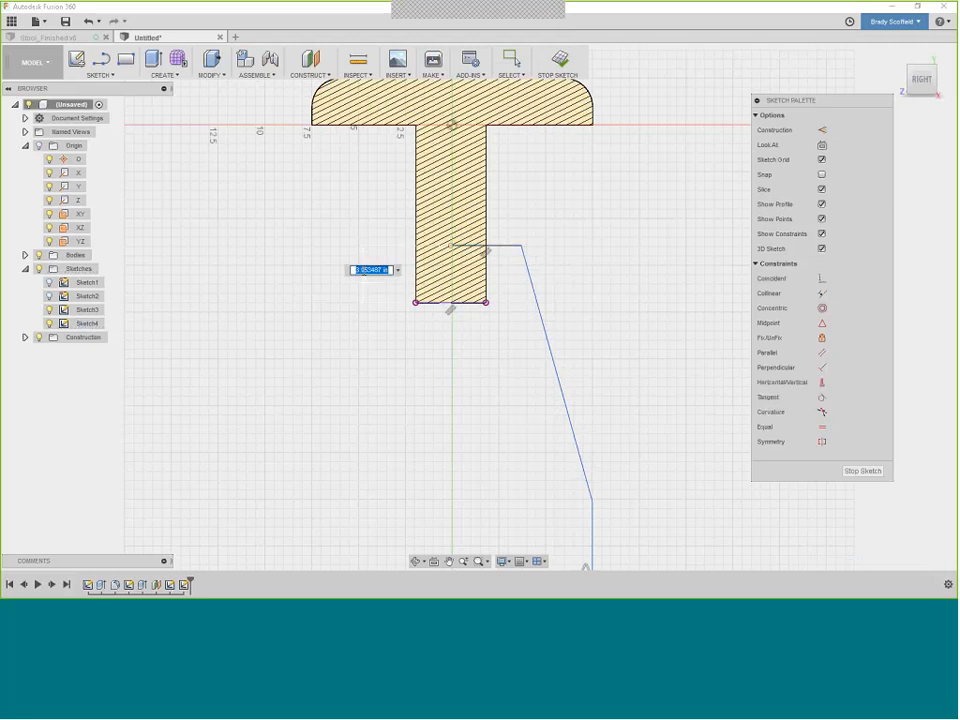
pyautogui.write('2.5')
pyautogui.press('Return')
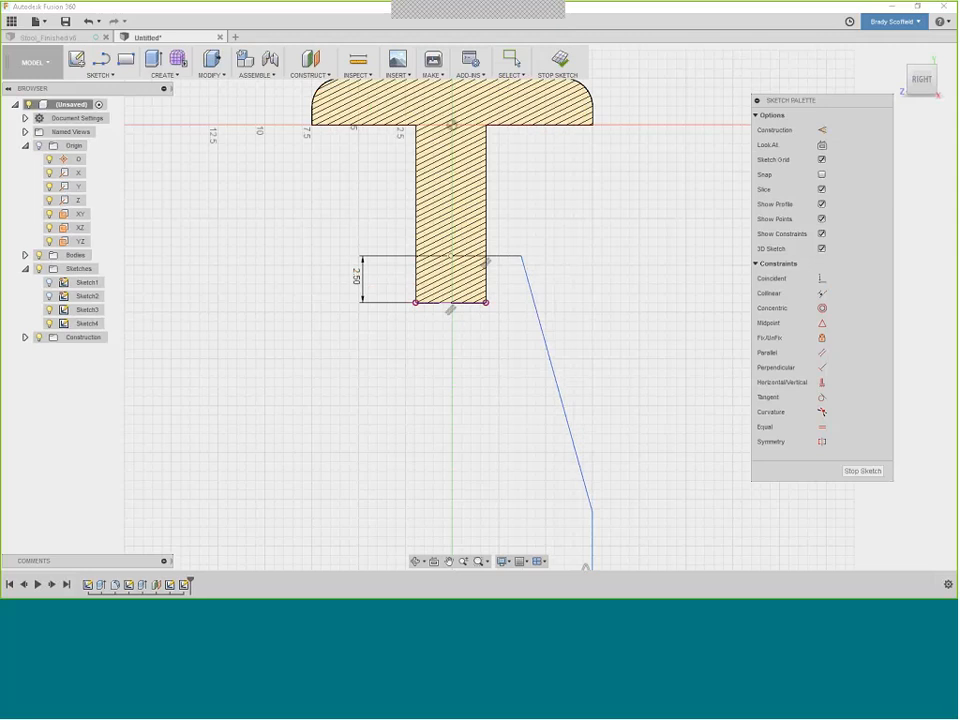
# Dimension the vertical distance from the path's horizontal line to its lower bend as 13 in
pyautogui.scroll(-1, 486, 214)
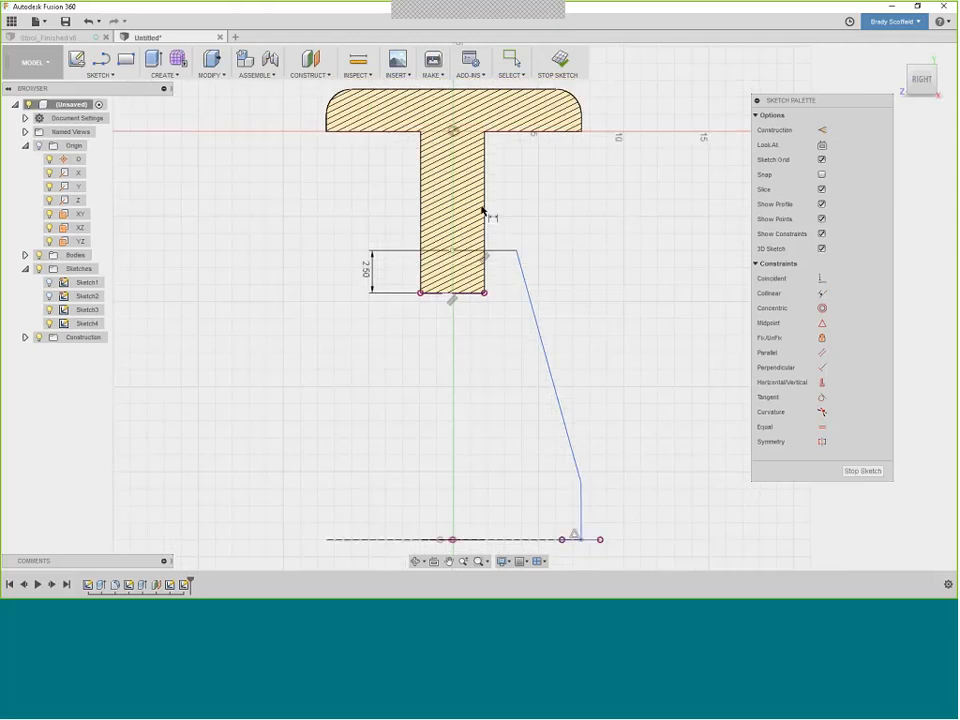
pyautogui.scroll(-1, 473, 291)
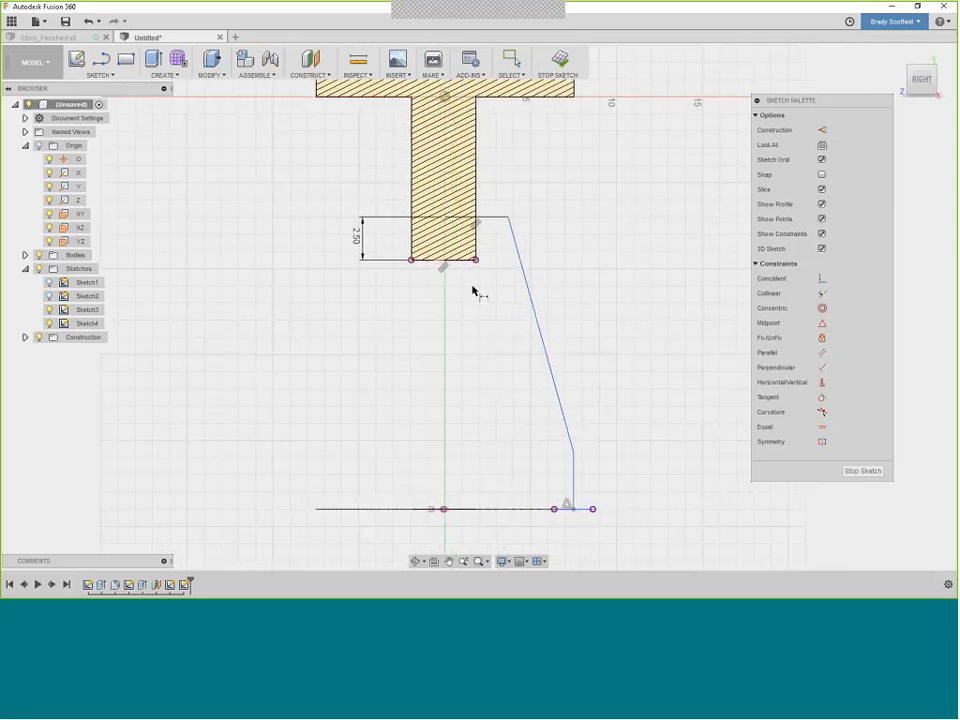
pyautogui.click(573, 451)
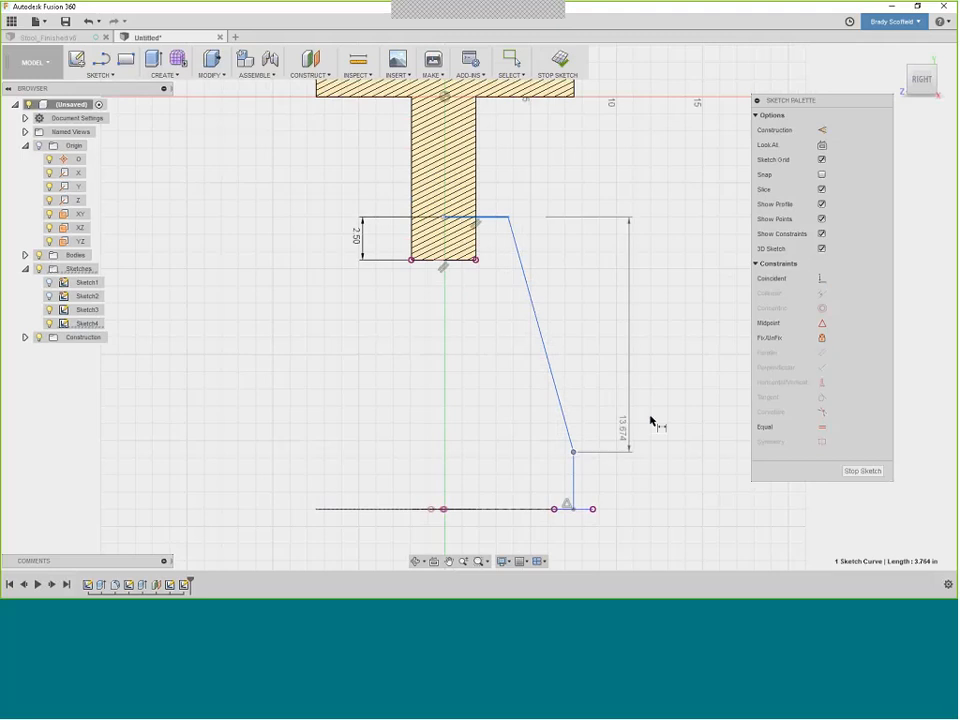
pyautogui.click(688, 352)
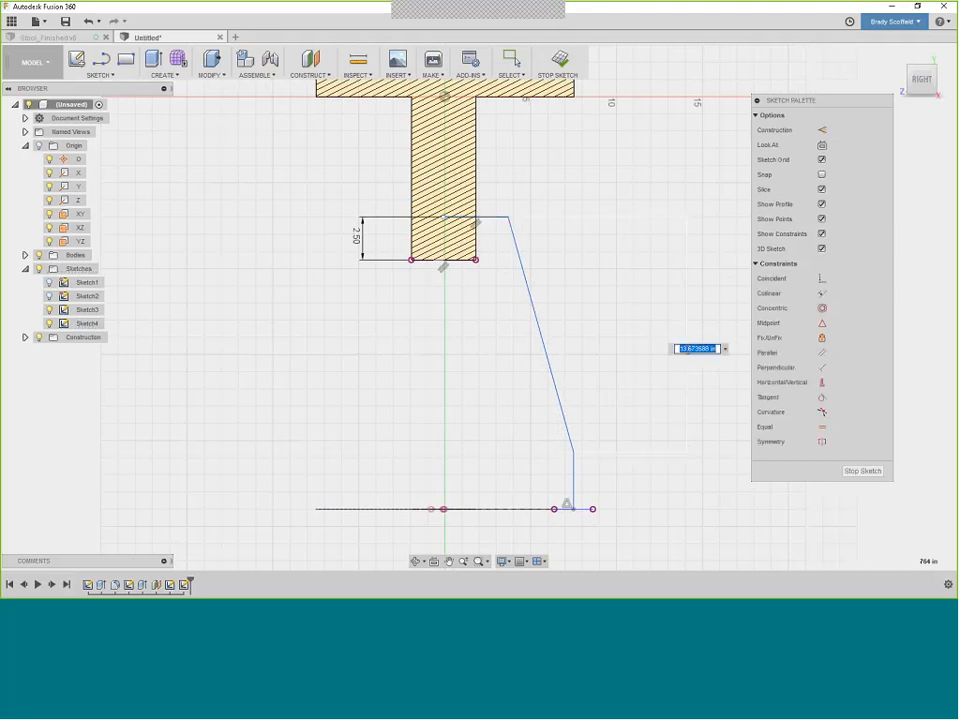
pyautogui.write('13.0')
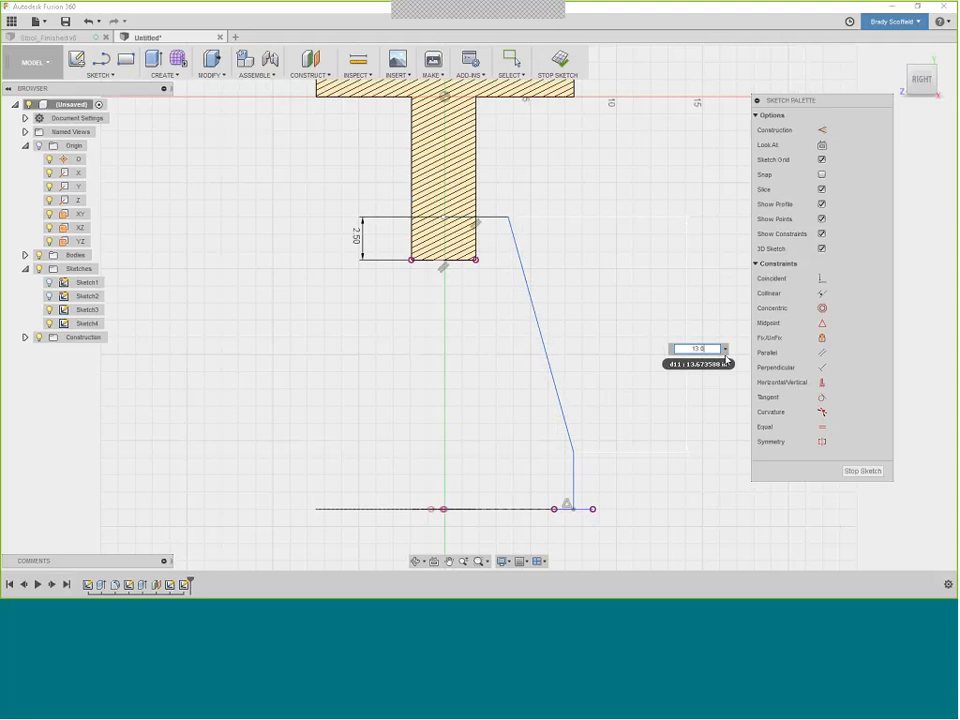
pyautogui.press('Return')
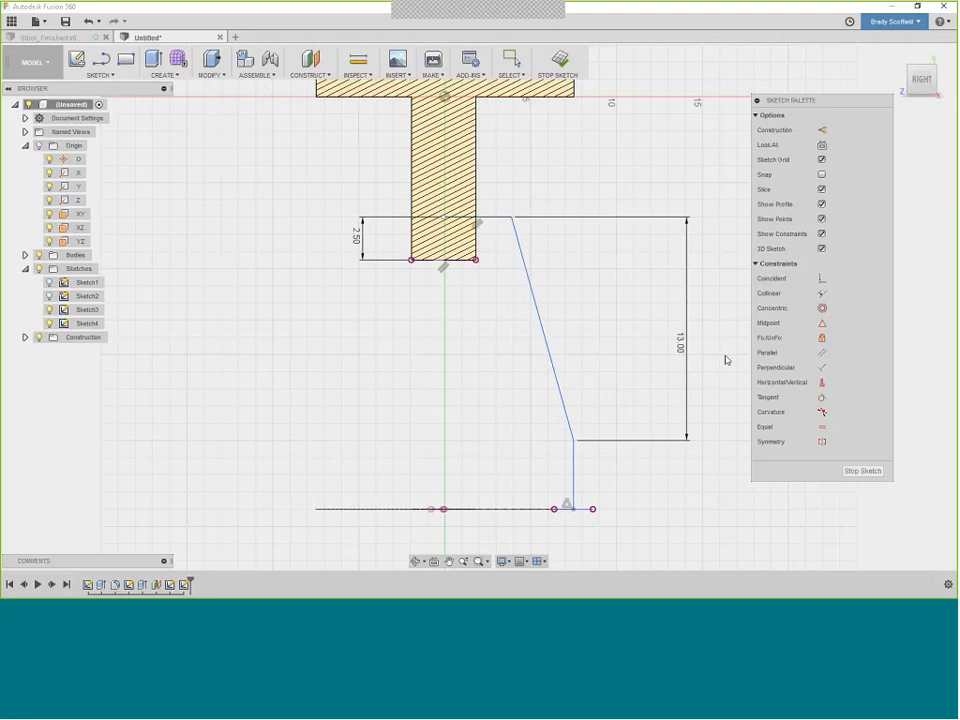
# Set the angle between the path's horizontal line and its sloping line to 105 degrees
pyautogui.scroll(1, 497, 224)
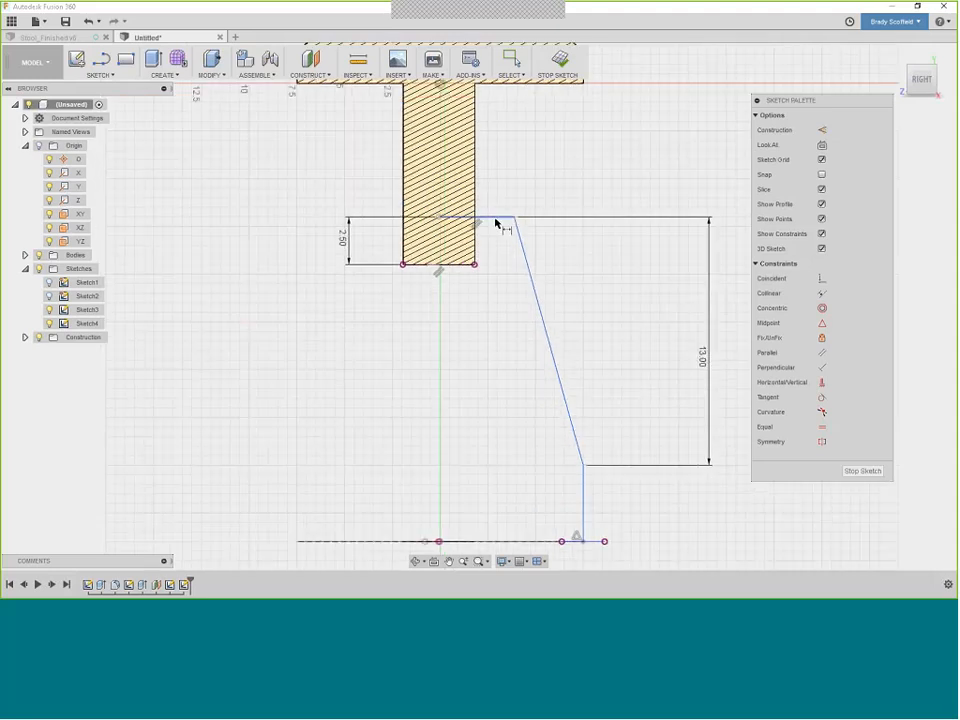
pyautogui.scroll(2, 499, 221)
pyautogui.click(533, 261)
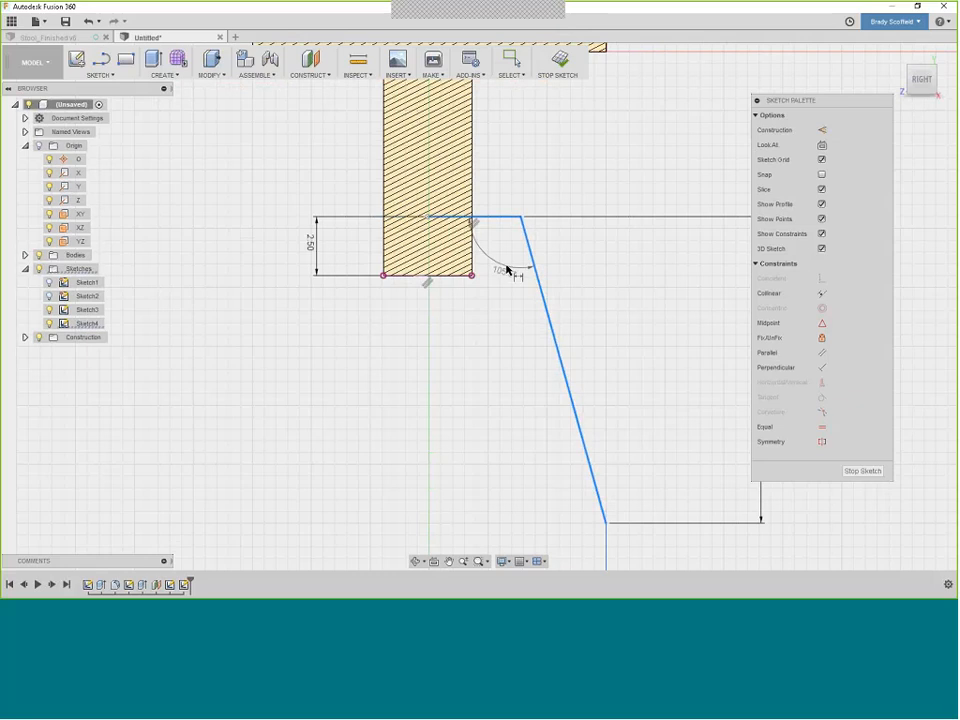
pyautogui.click(510, 273)
pyautogui.write('10')
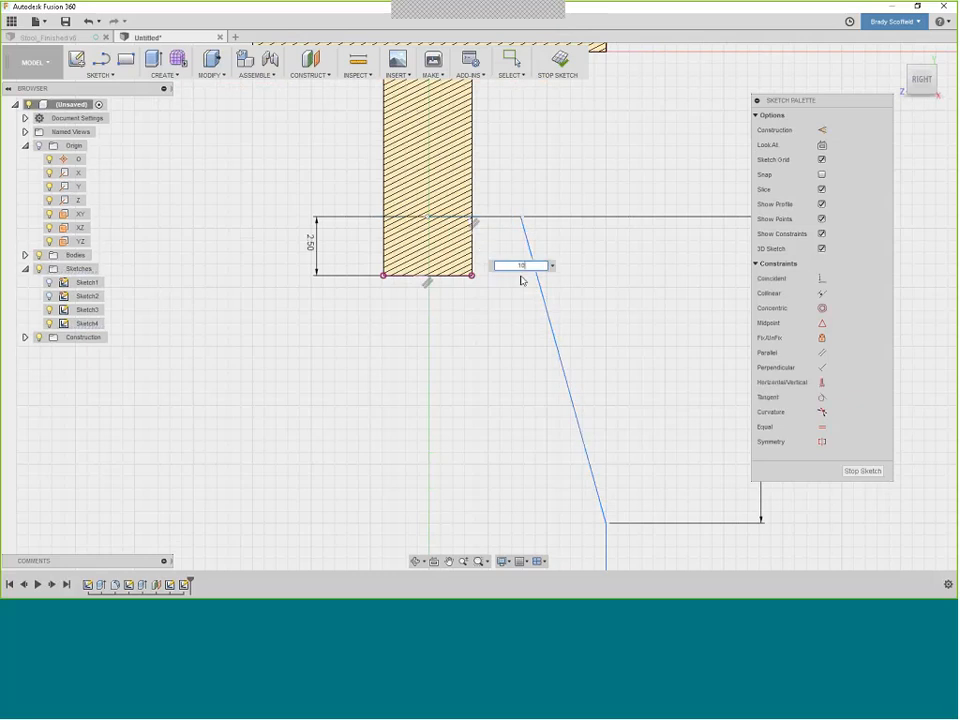
pyautogui.press('Return')
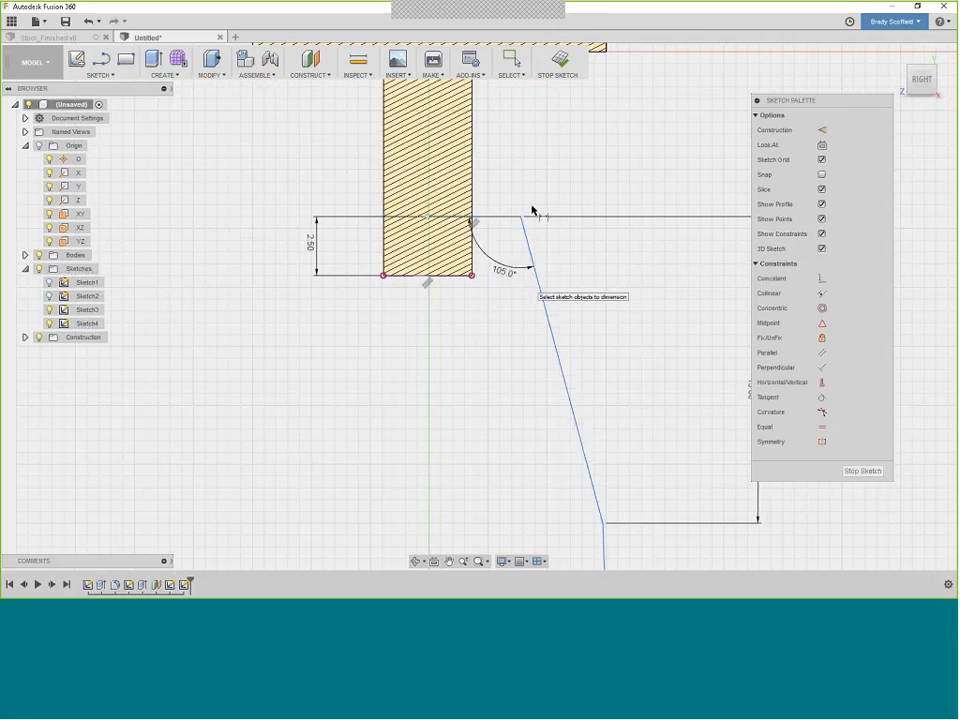
# Set the angle between the path's sloping line and its short lower line to 165 degrees
pyautogui.scroll(-1, 536, 214)
pyautogui.click(588, 460)
pyautogui.click(564, 478)
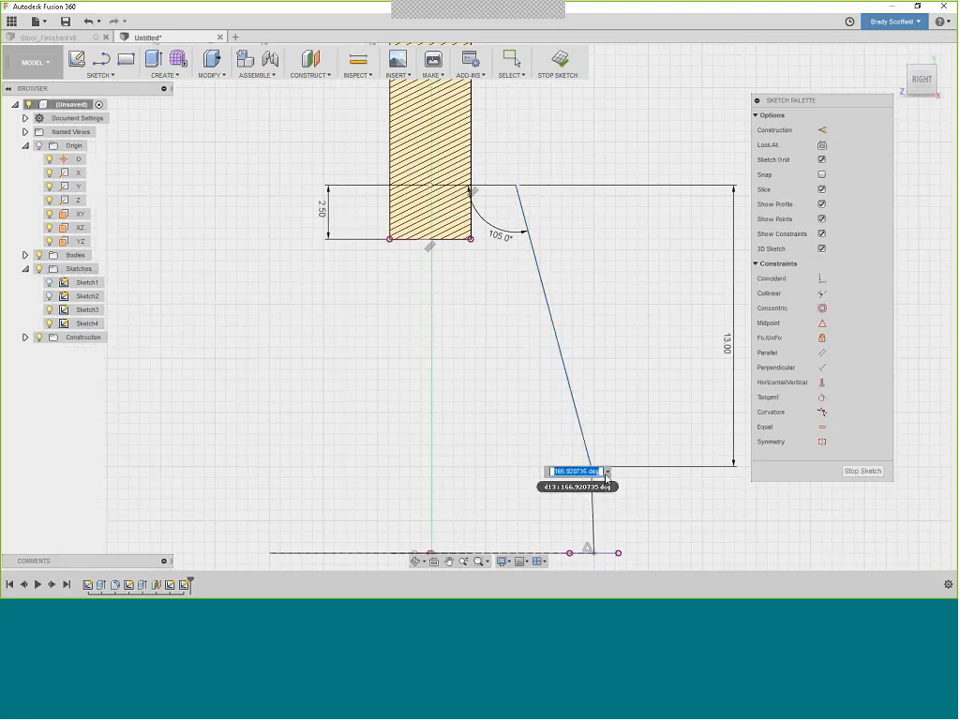
pyautogui.write('165')
pyautogui.press('Return')
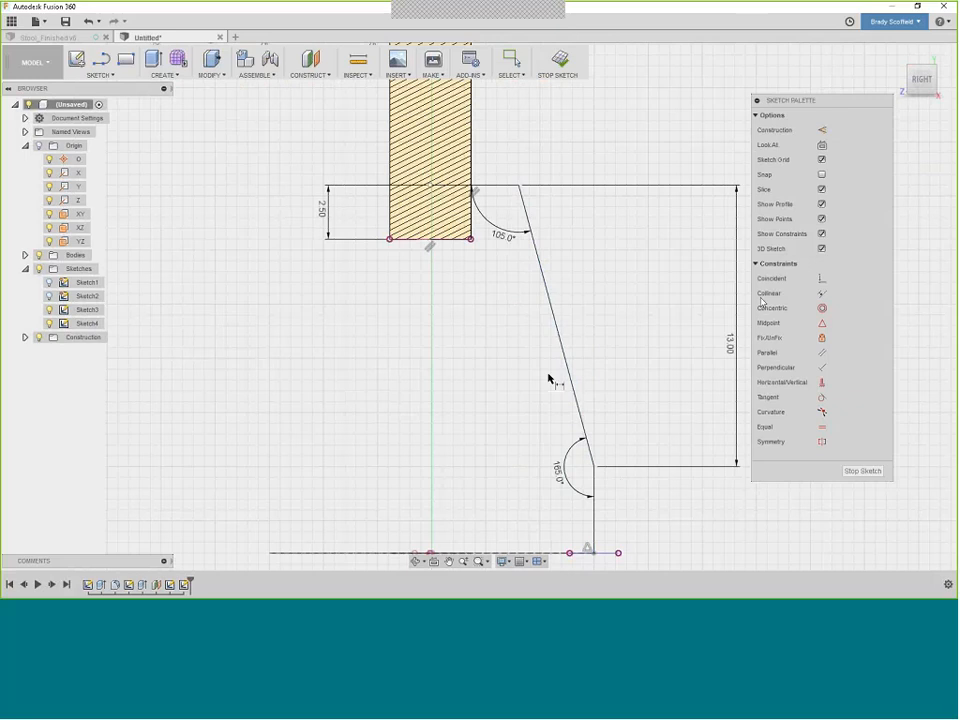
pyautogui.press('Escape')
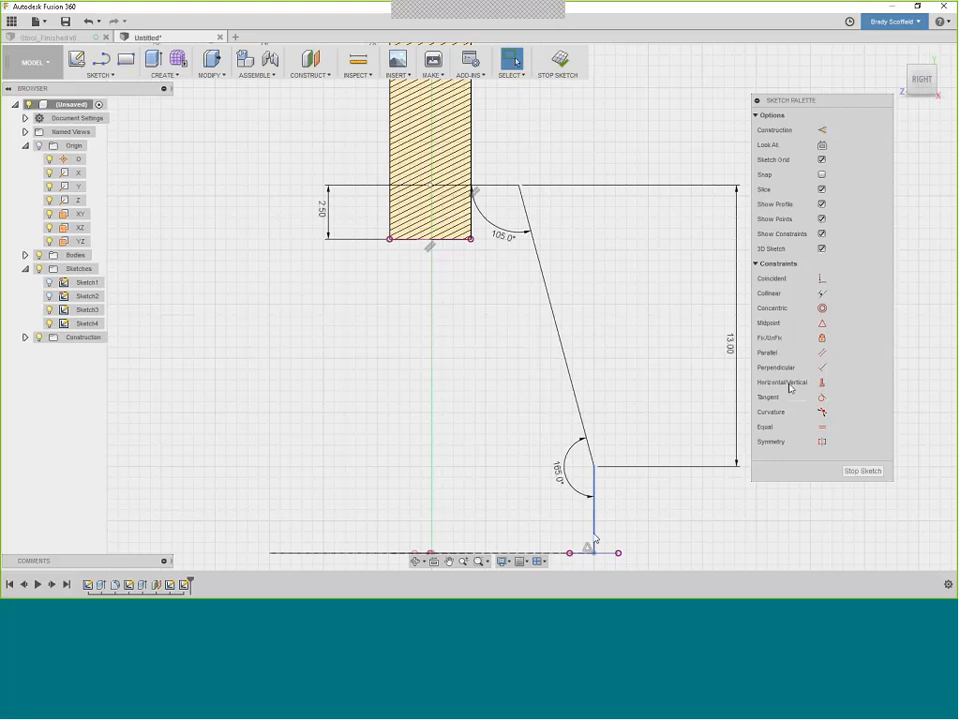
pyautogui.scroll(3, 590, 535)
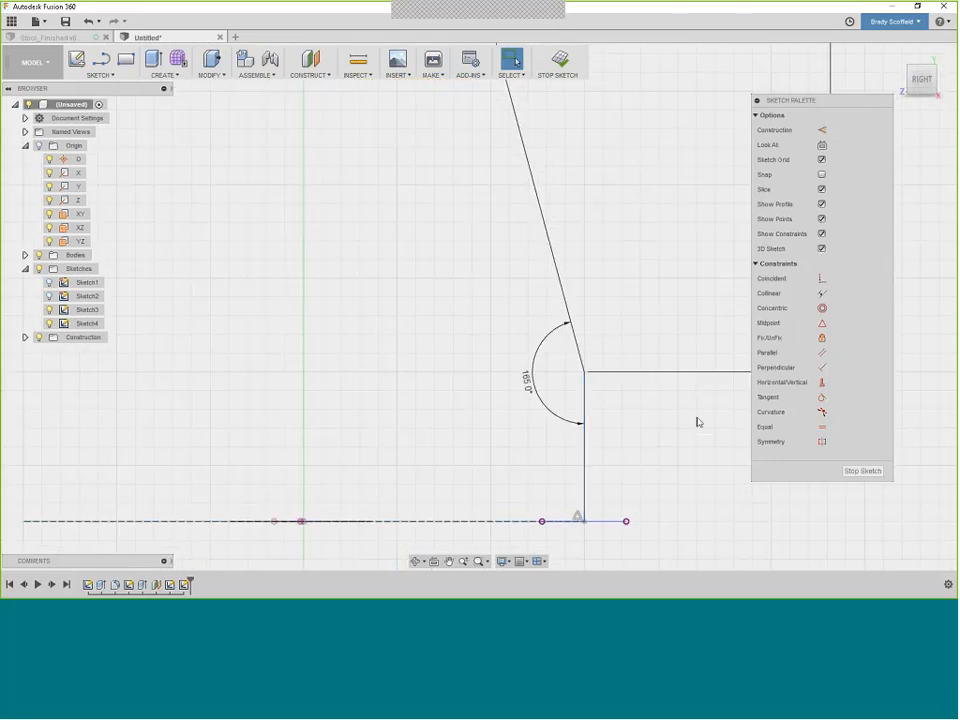
# Try to apply a vertical constraint to the path's short lower line
pyautogui.click(822, 383)
pyautogui.click(586, 401)
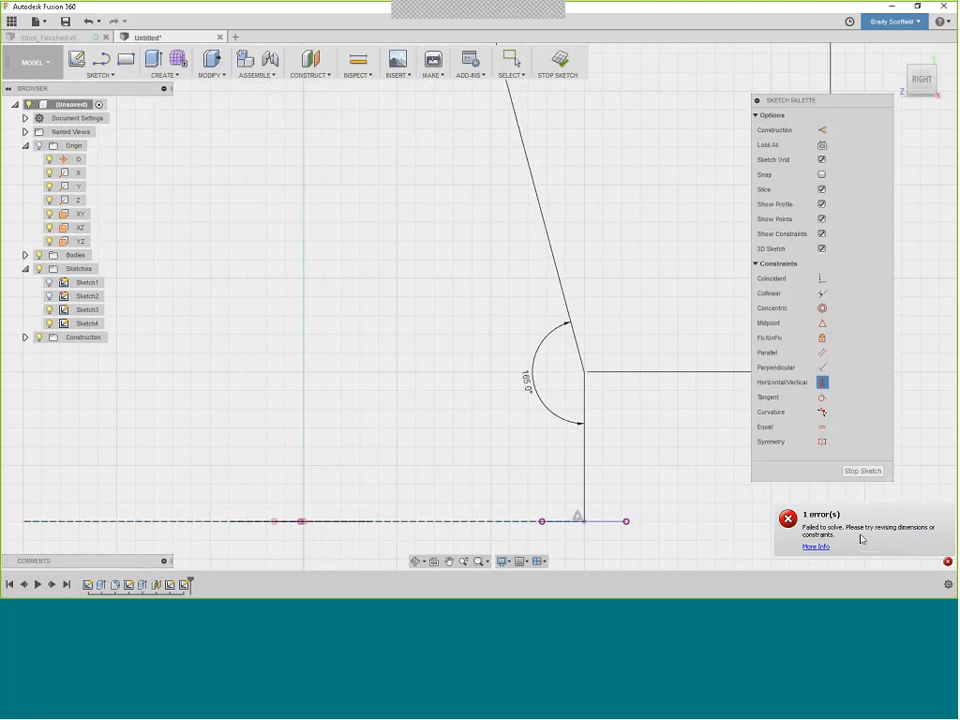
pyautogui.press('Escape')
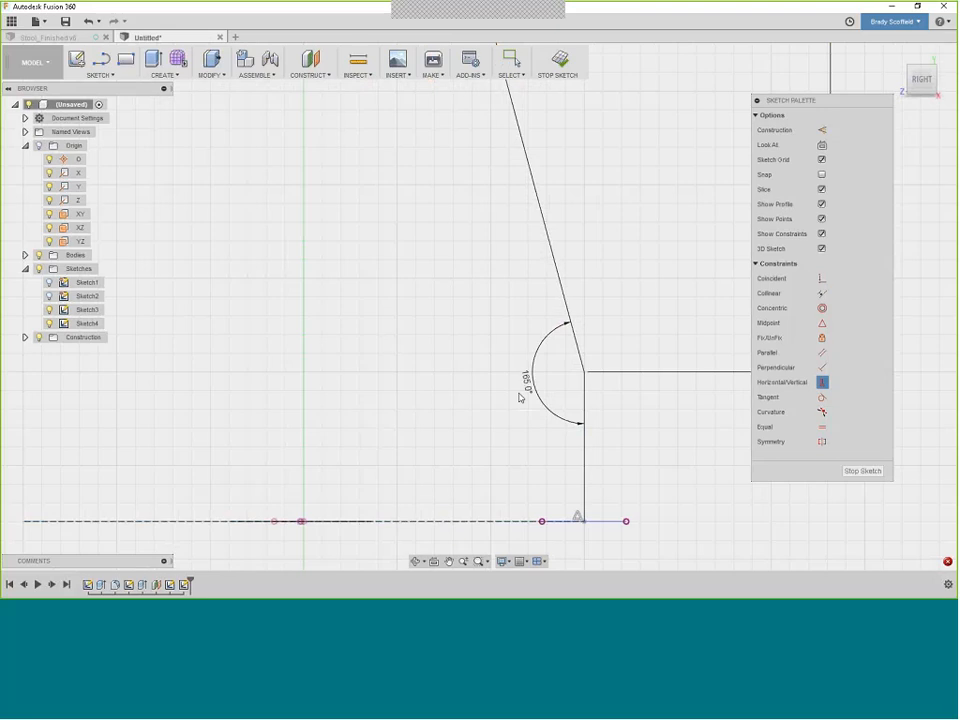
# Delete the 165-degree angle dimension and constrain the path's short lower line as vertical instead
pyautogui.press('d')
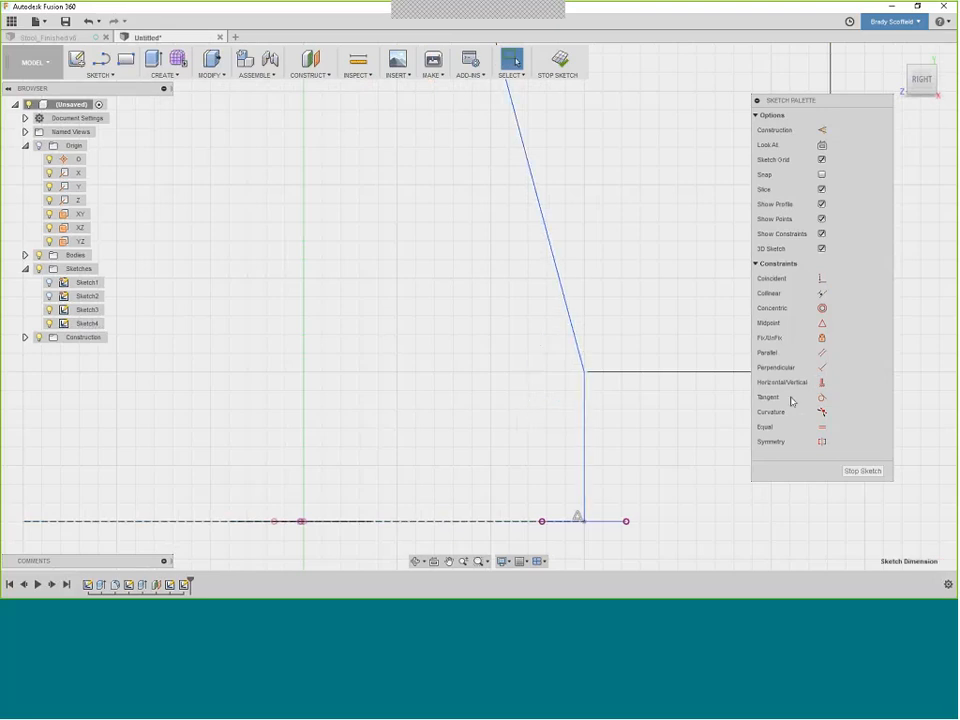
pyautogui.click(820, 382)
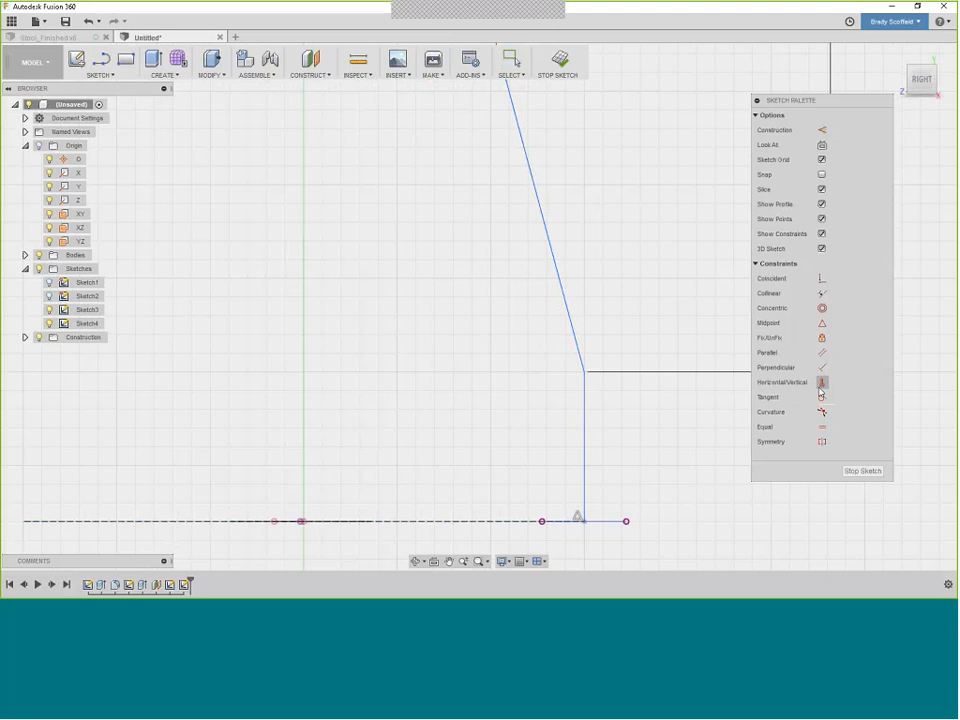
pyautogui.click(585, 418)
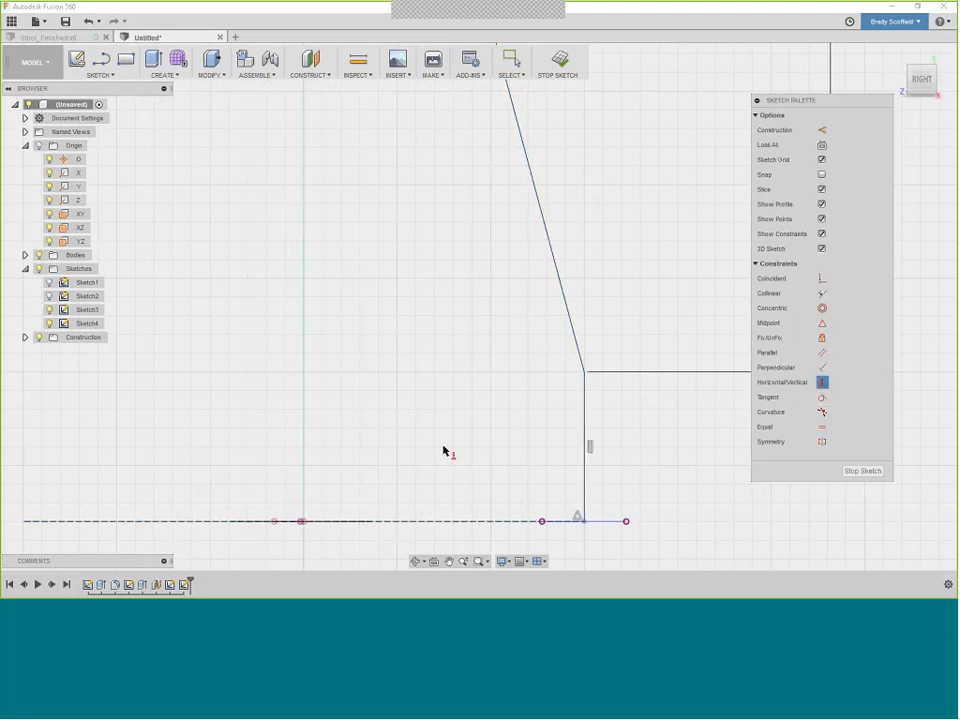
pyautogui.scroll(-1, 490, 454)
pyautogui.scroll(-1, 537, 457)
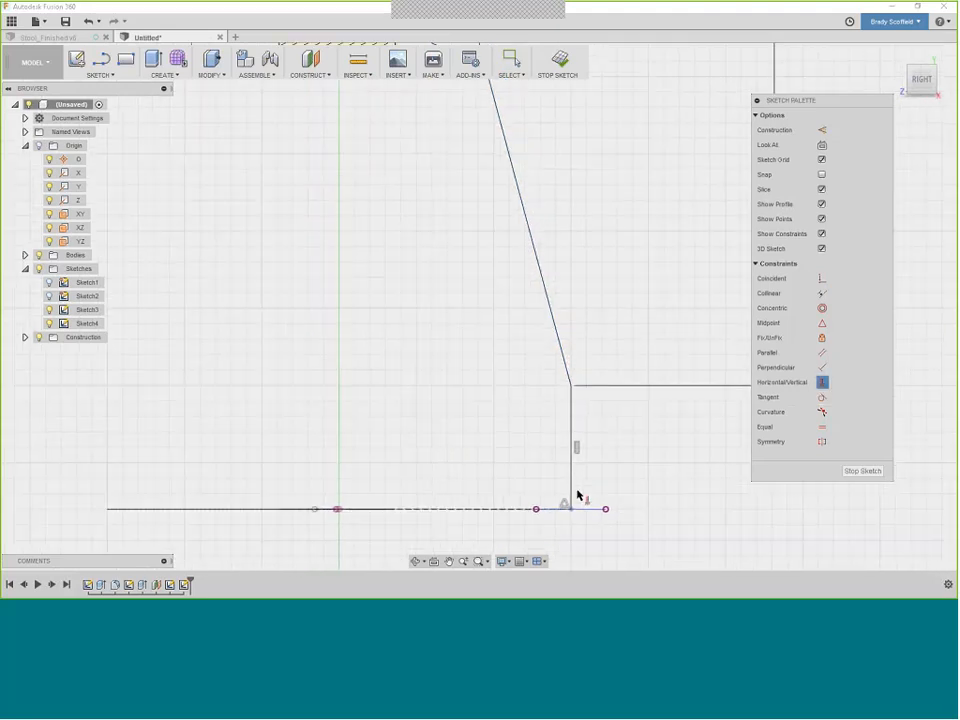
pyautogui.scroll(-1, 583, 482)
pyautogui.scroll(-1, 588, 468)
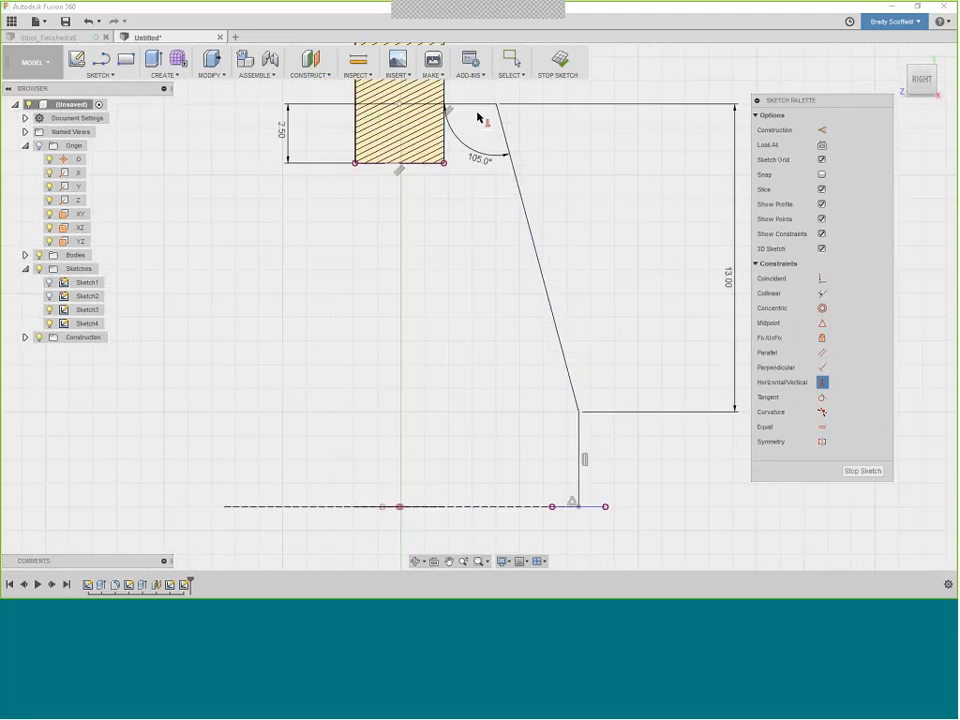
pyautogui.scroll(1, 478, 118)
pyautogui.scroll(-1, 508, 268)
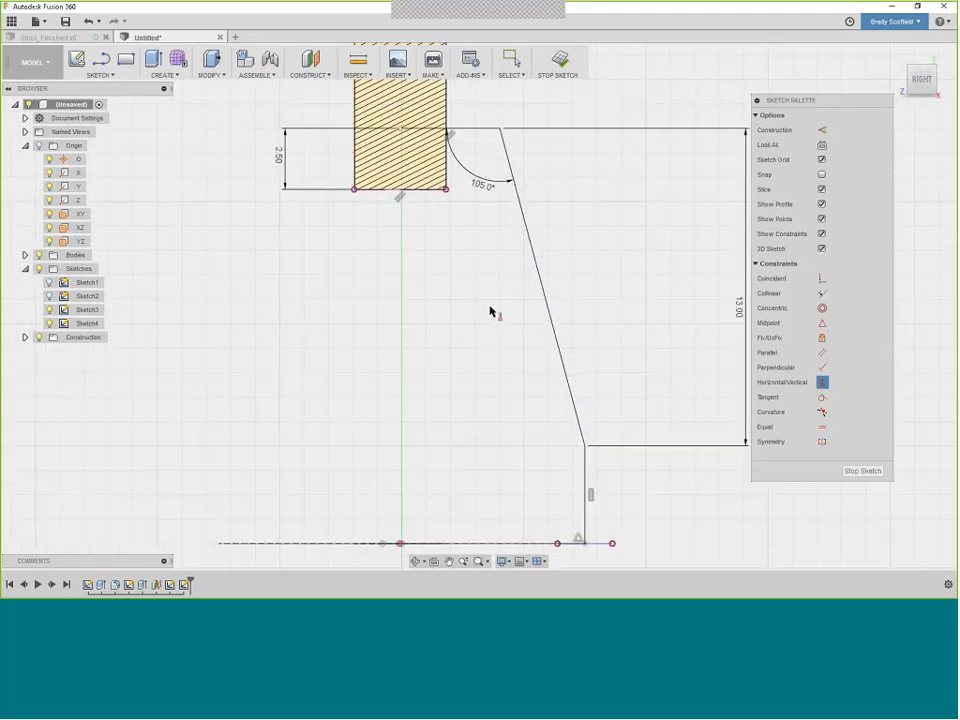
pyautogui.press('Escape')
# Fillet the bend between the path's horizontal line and its sloping line with a 2.25 in radius
pyautogui.moveTo(432, 351); pyautogui.dragTo(451, 437, button='middle')
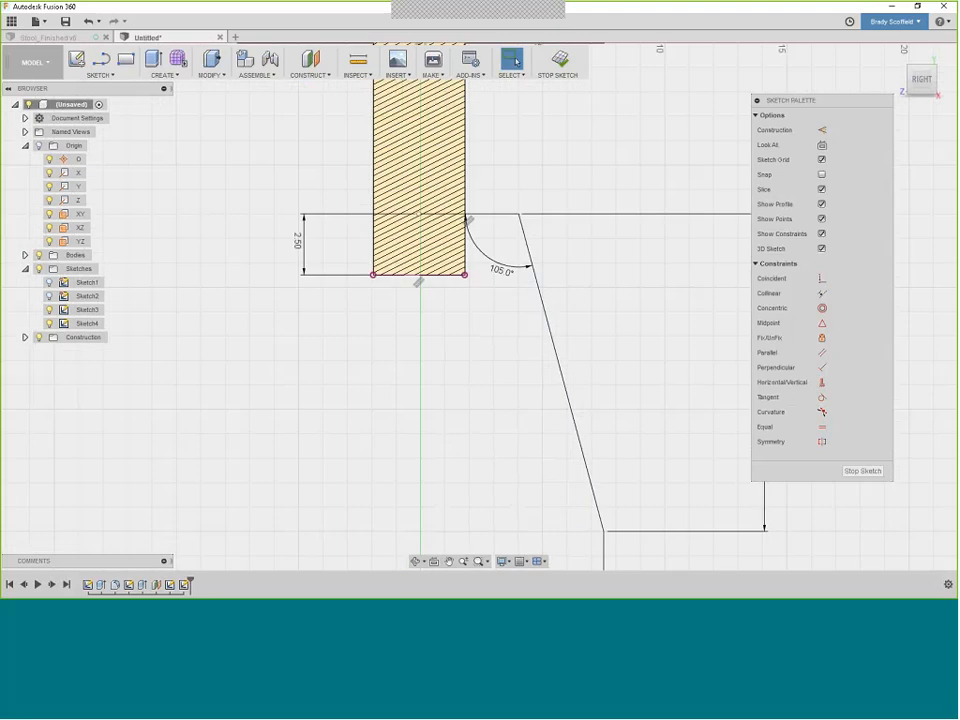
pyautogui.click(113, 78)
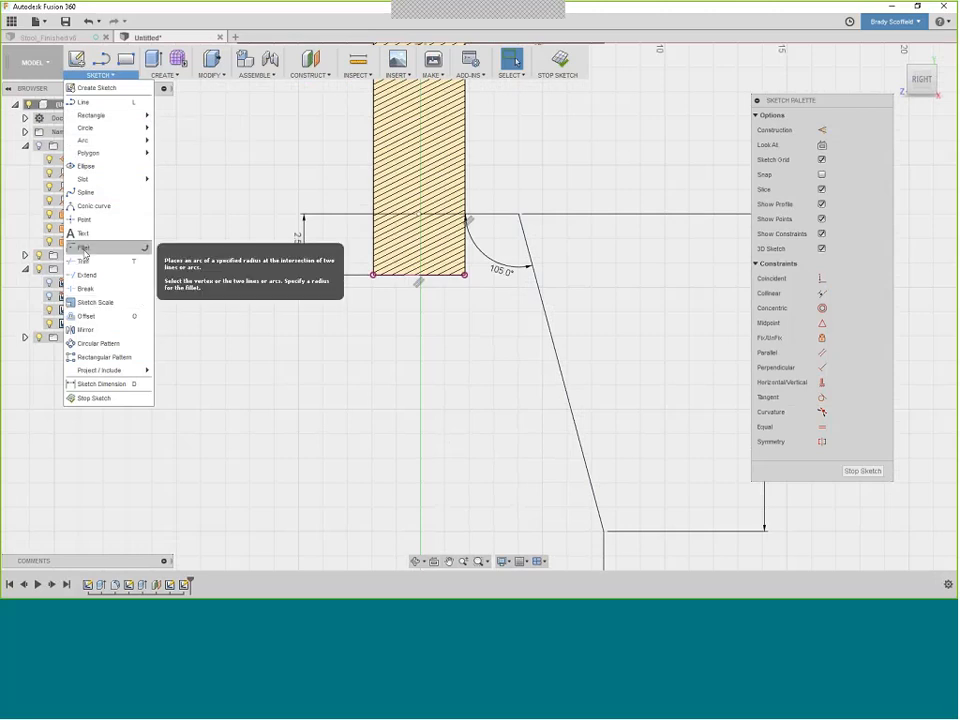
pyautogui.click(84, 248)
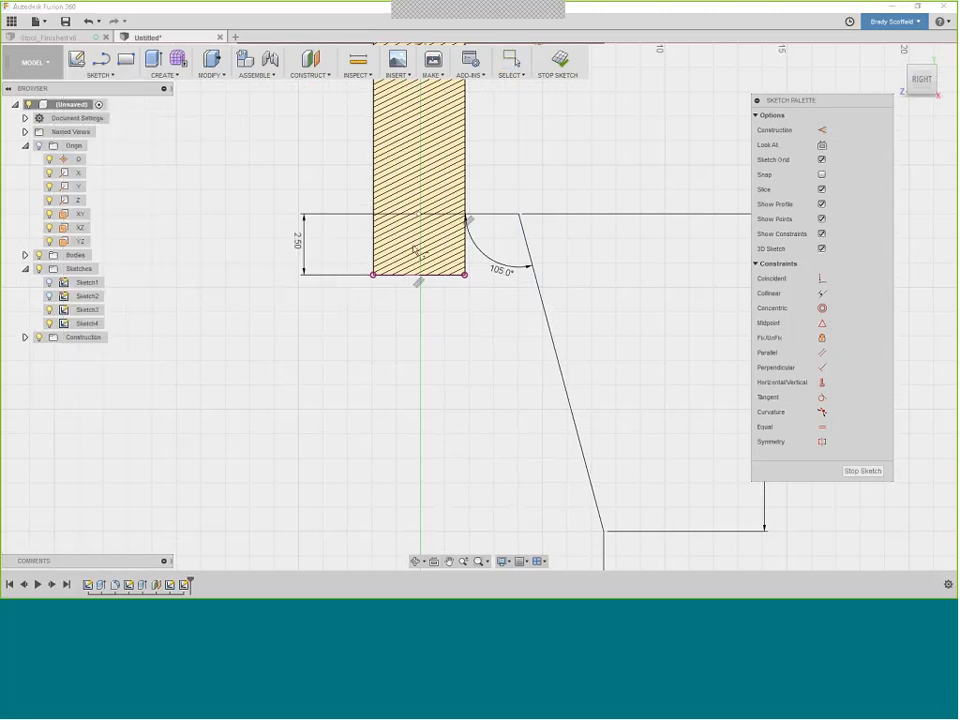
pyautogui.scroll(2, 515, 218)
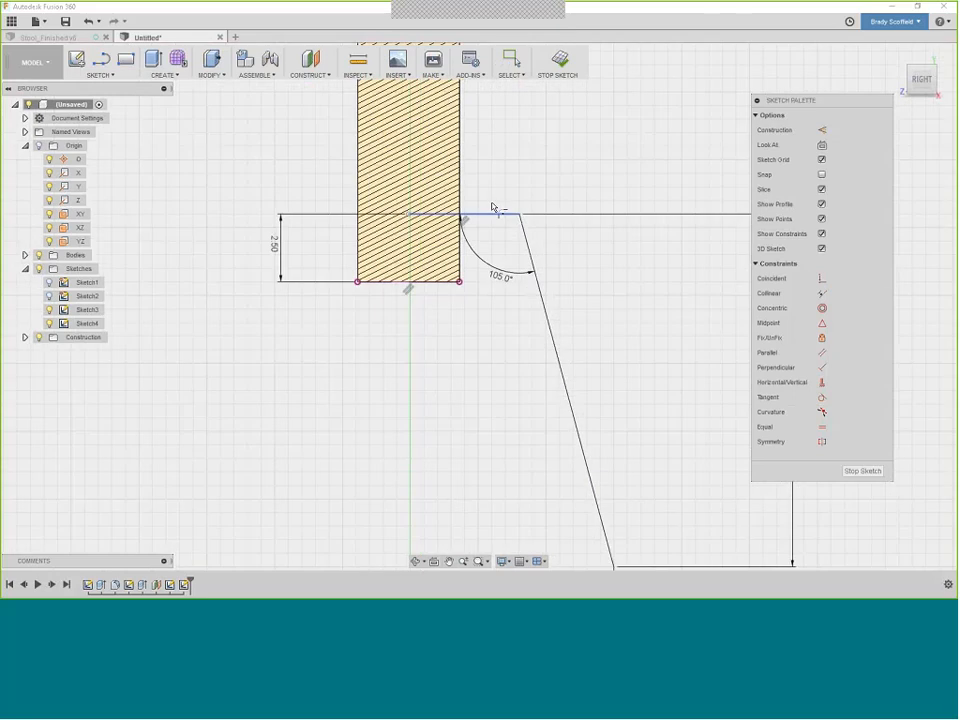
pyautogui.scroll(1, 505, 215)
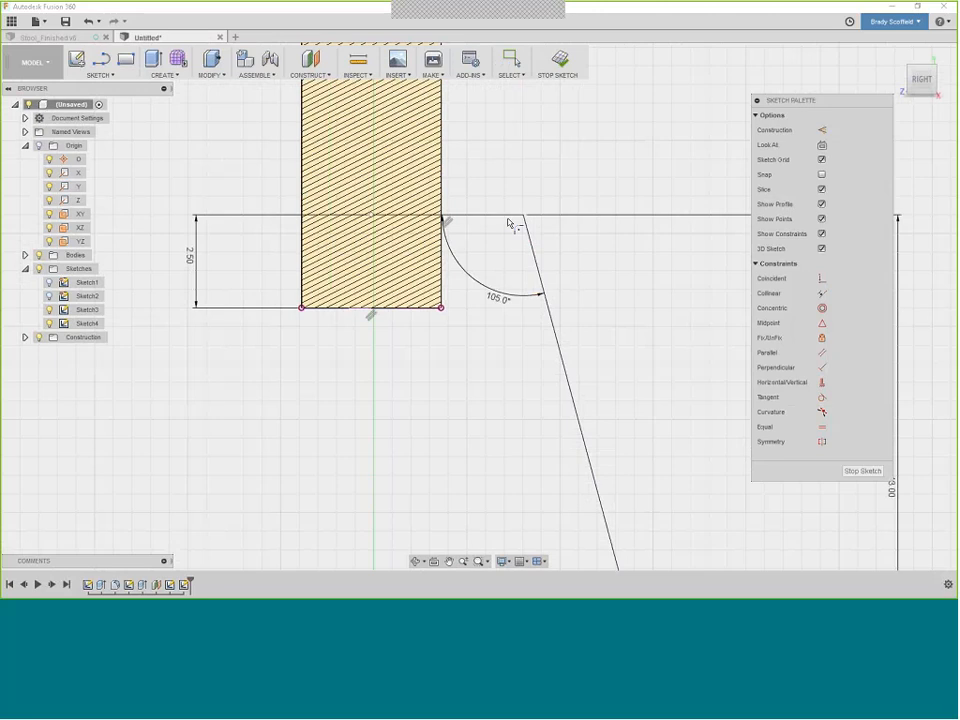
pyautogui.scroll(1, 505, 221)
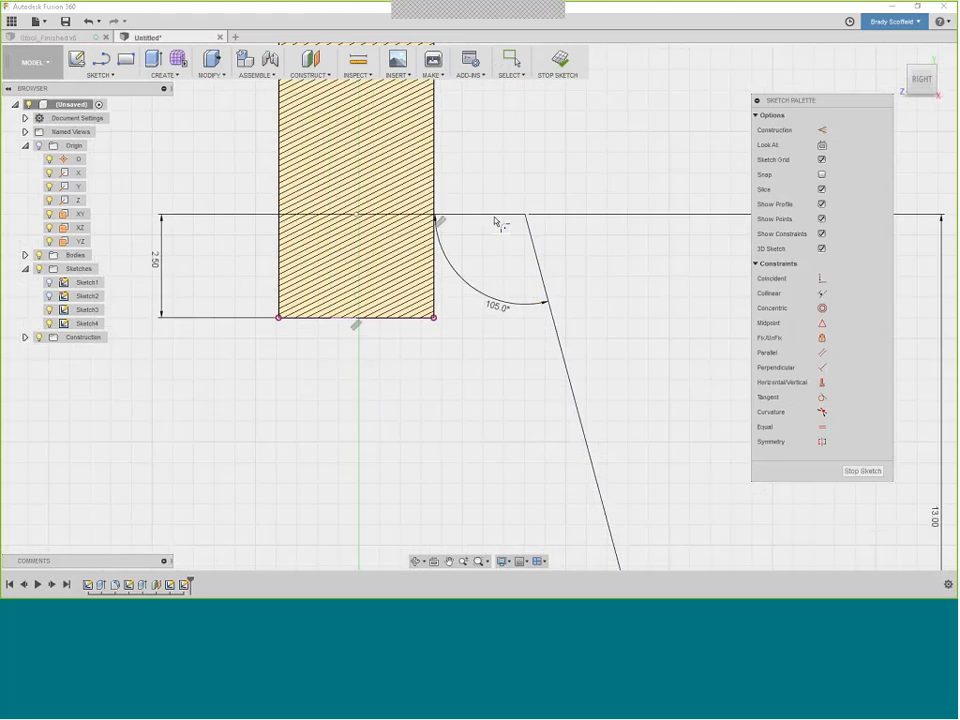
pyautogui.scroll(1, 500, 218)
pyautogui.click(523, 214)
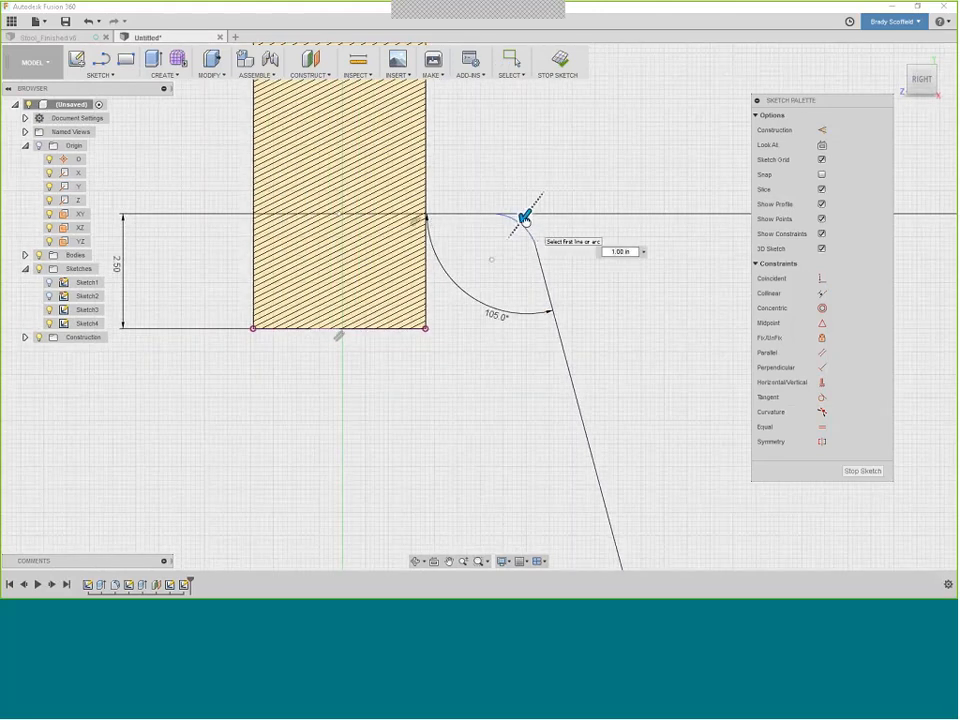
pyautogui.moveTo(519, 229)
pyautogui.mouseDown()
pyautogui.moveTo(540, 218)
pyautogui.moveTo(515, 229)
pyautogui.mouseUp()
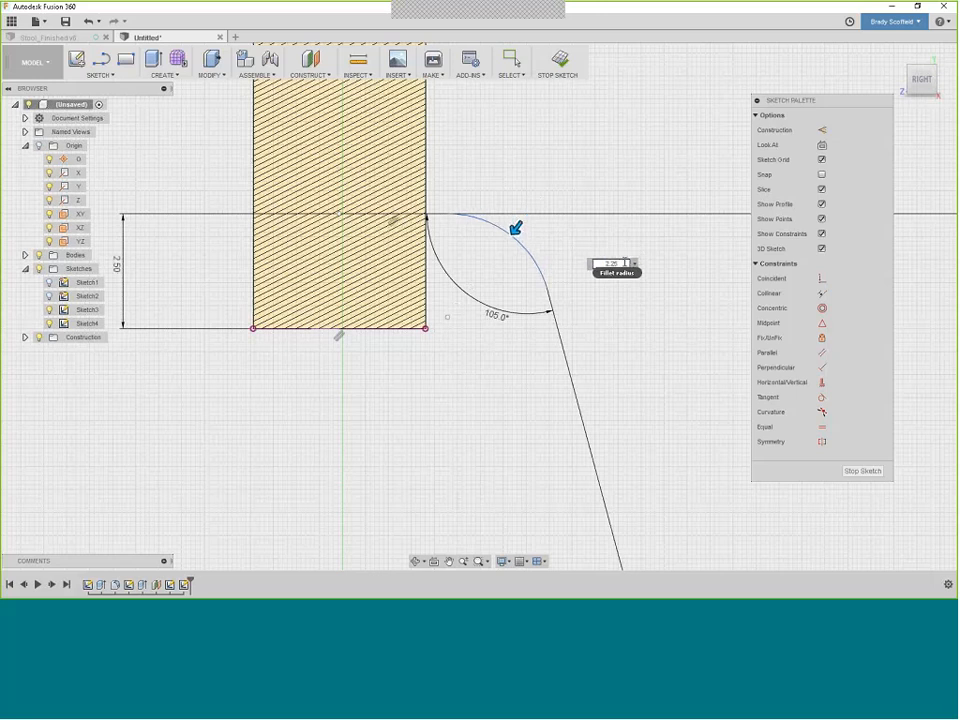
pyautogui.press('Return')
# Fillet the bend between the path's sloping line and its short vertical line with a 1.75 in radius
pyautogui.scroll(-1, 457, 193)
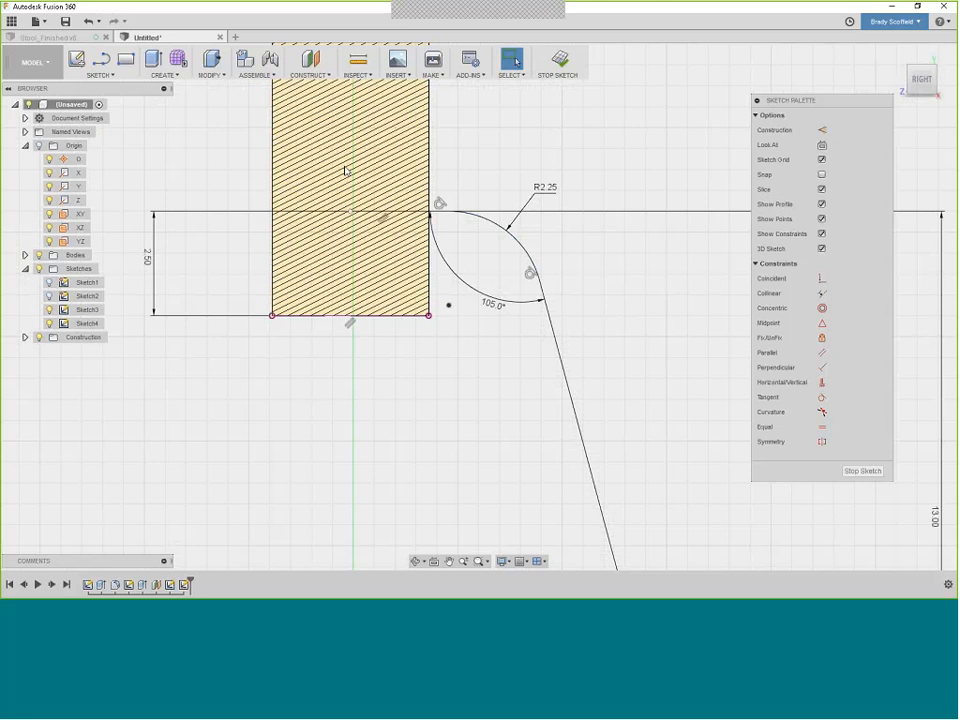
pyautogui.scroll(-2, 345, 171)
pyautogui.scroll(-1, 425, 281)
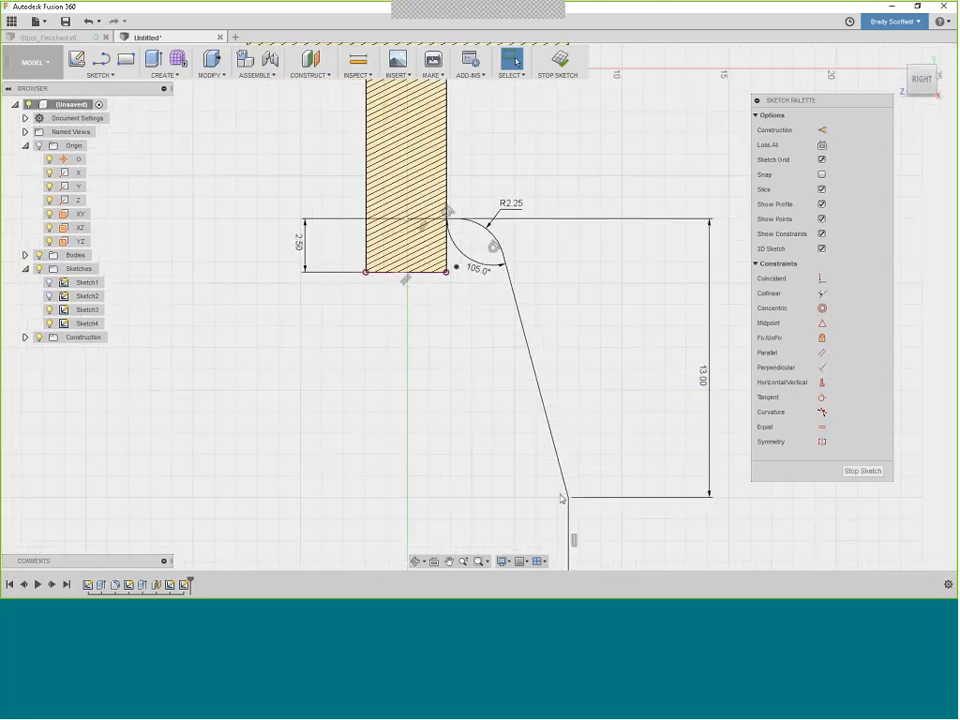
pyautogui.scroll(1, 545, 480)
pyautogui.rightClick(520, 452)
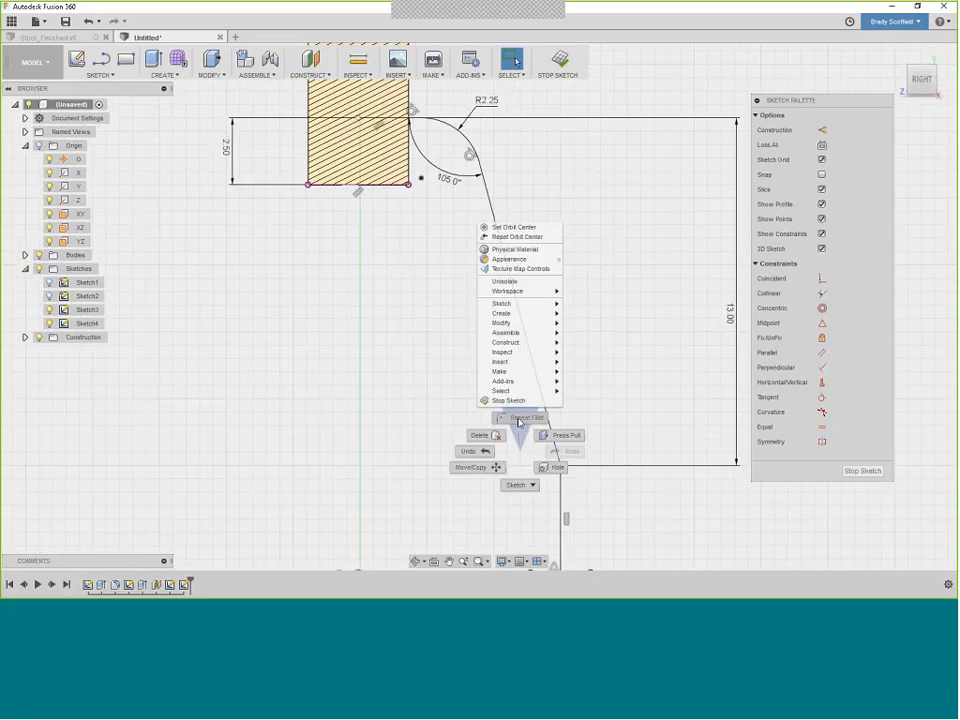
pyautogui.click(517, 422)
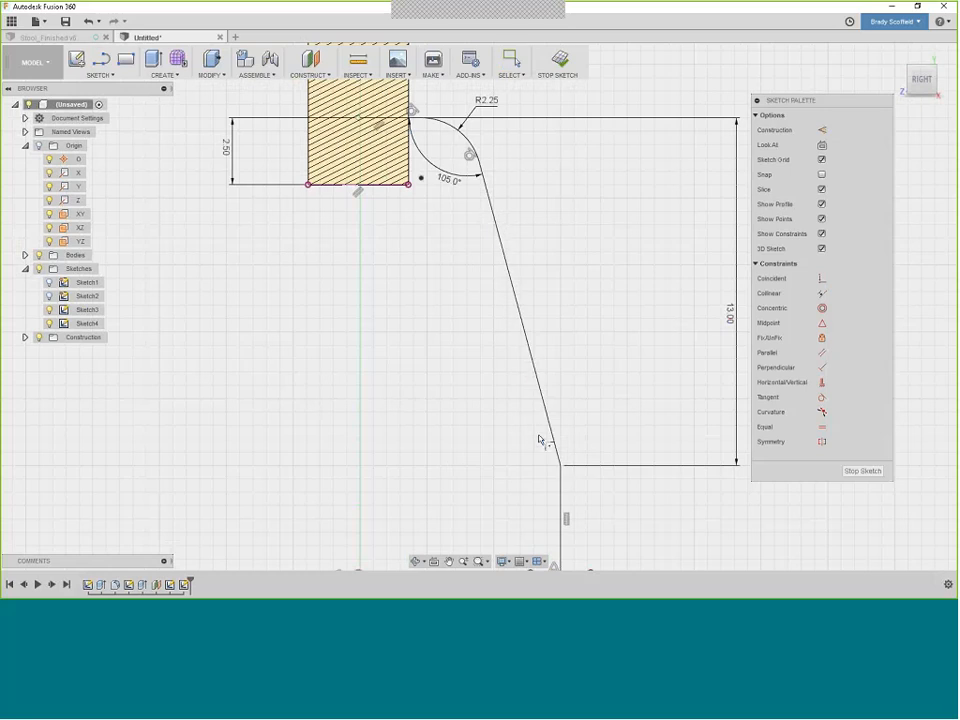
pyautogui.click(552, 441)
pyautogui.click(561, 492)
pyautogui.scroll(1, 584, 488)
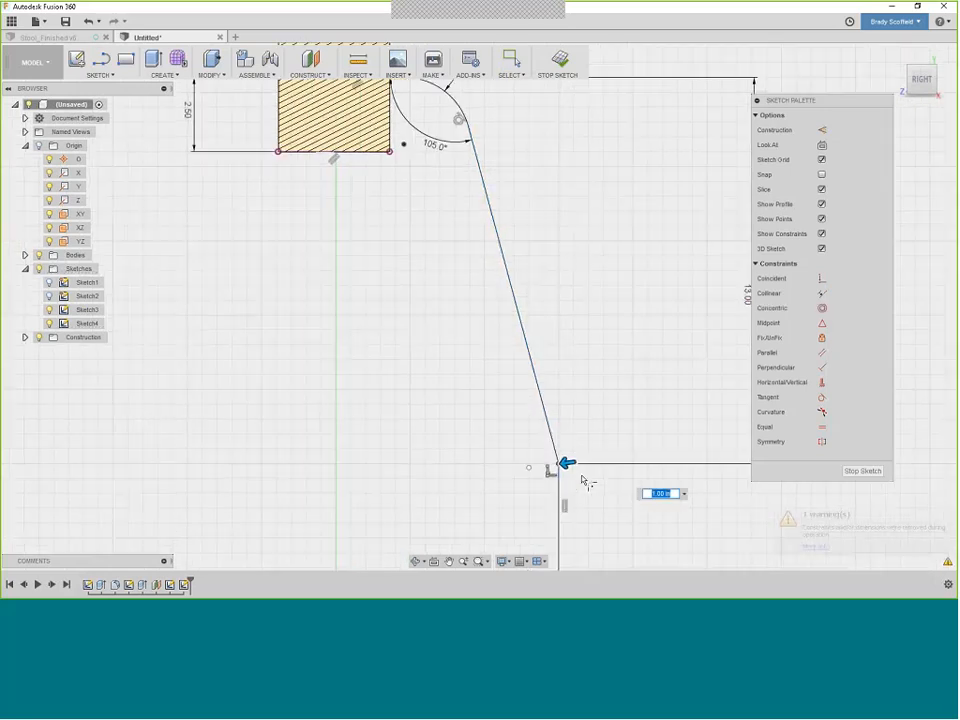
pyautogui.scroll(1, 563, 425)
pyautogui.write('2.25')
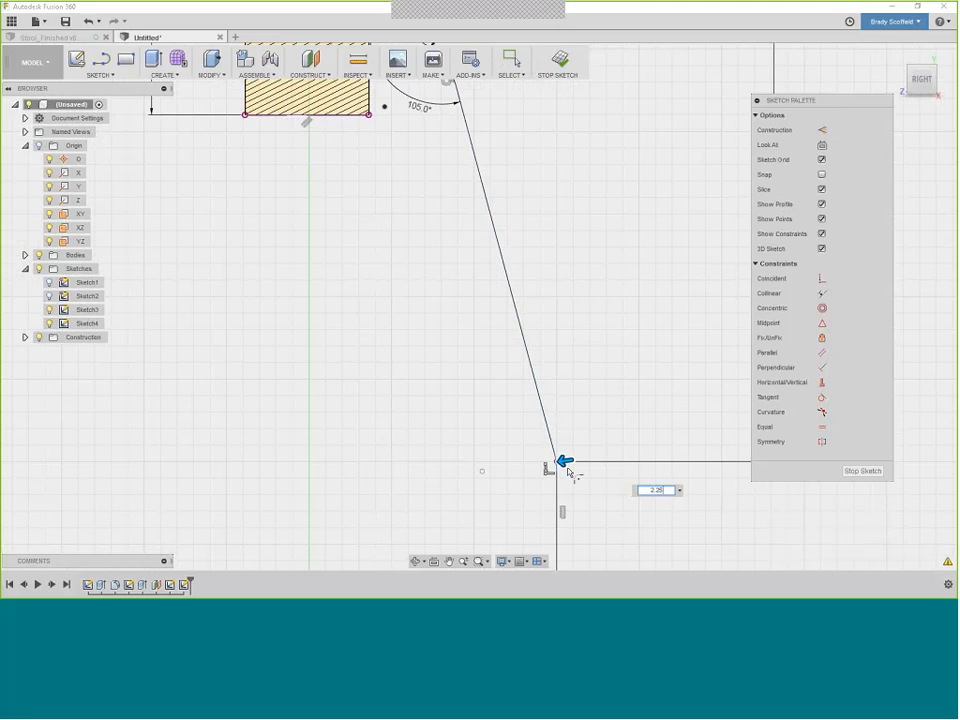
pyautogui.scroll(1, 560, 462)
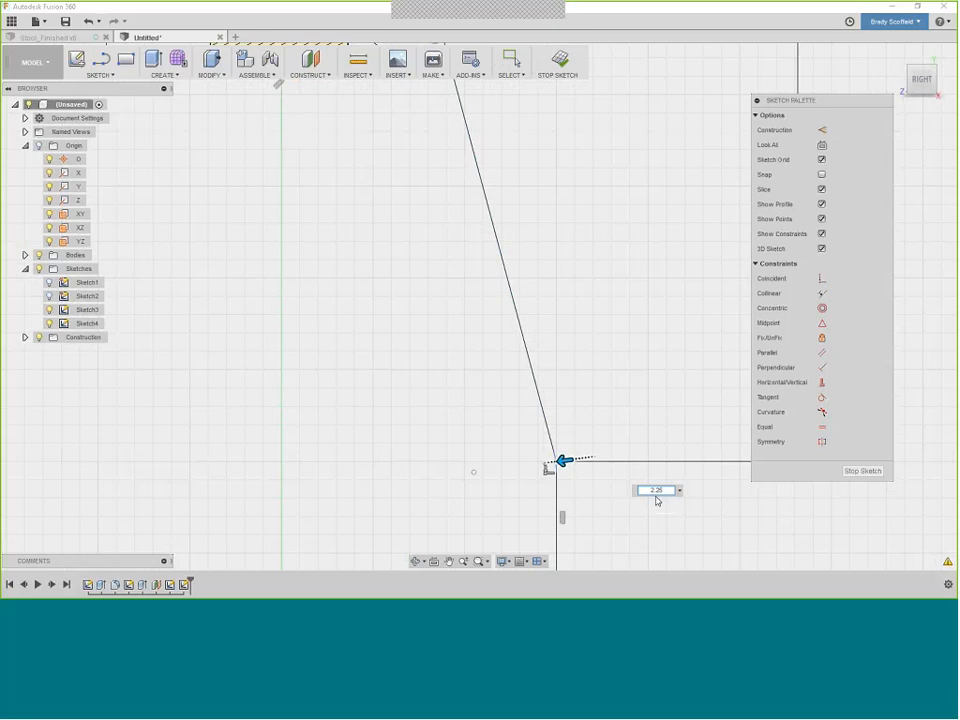
pyautogui.moveTo(667, 491); pyautogui.dragTo(641, 492)
pyautogui.write('2.0')
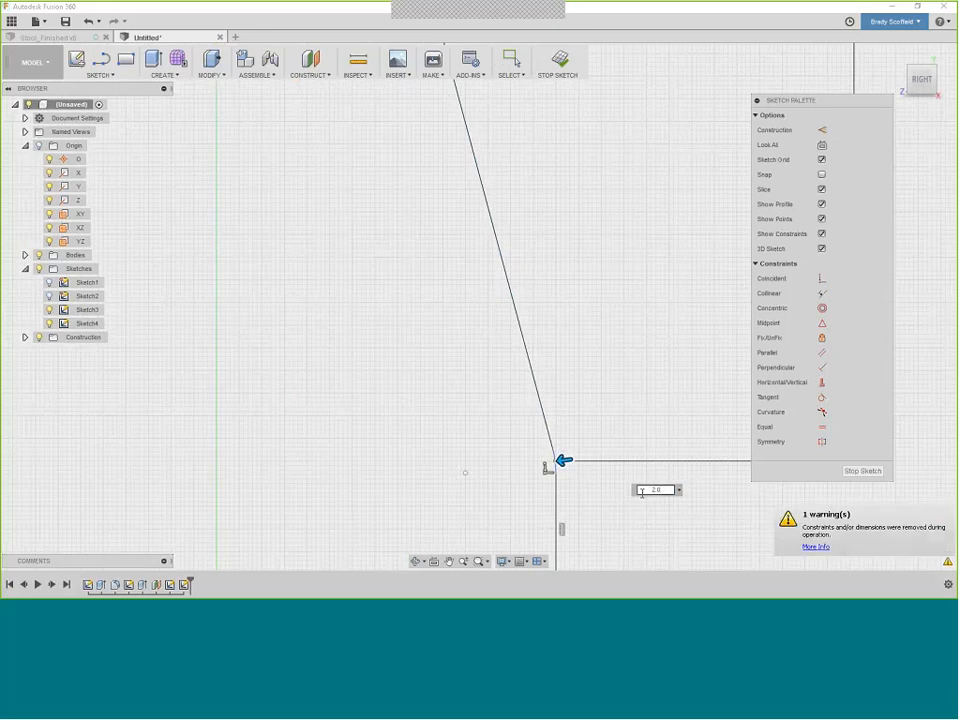
pyautogui.press('BackSpace')
pyautogui.press('BackSpace')
pyautogui.press('BackSpace')
pyautogui.write('1.75')
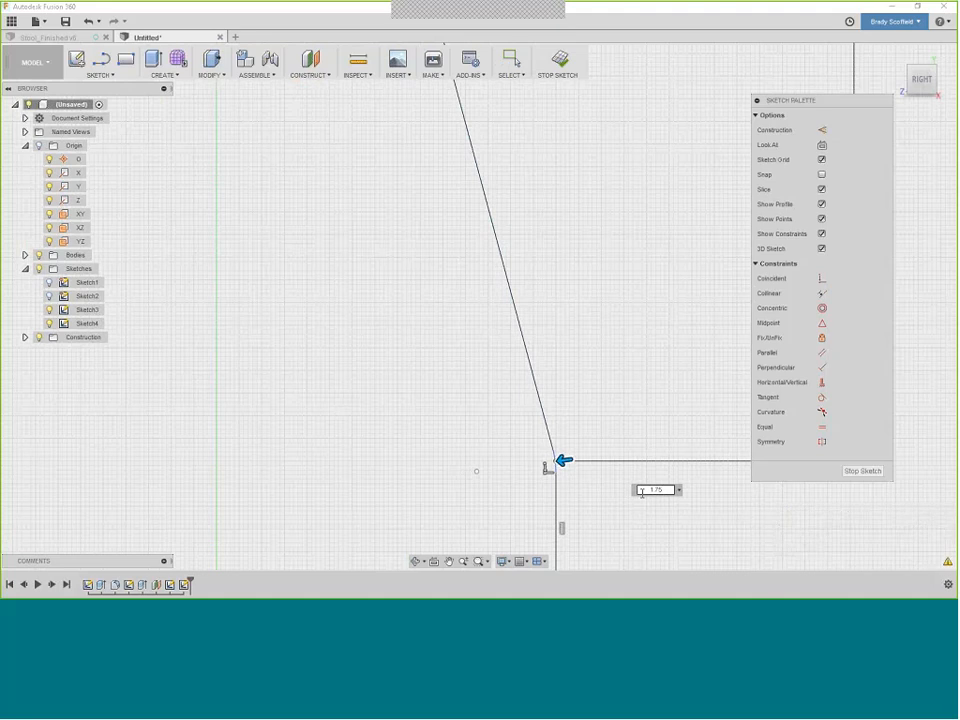
pyautogui.press('Return')
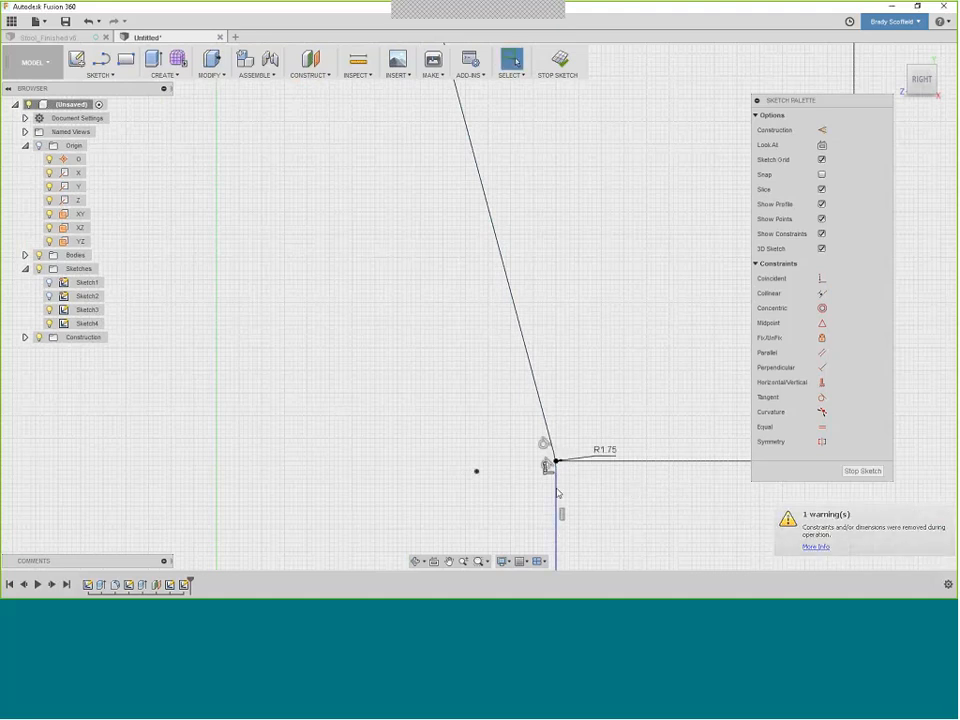
# Check the filleted lower bend and finish the leg path sketch
pyautogui.scroll(1, 549, 471)
pyautogui.scroll(-2, 549, 471)
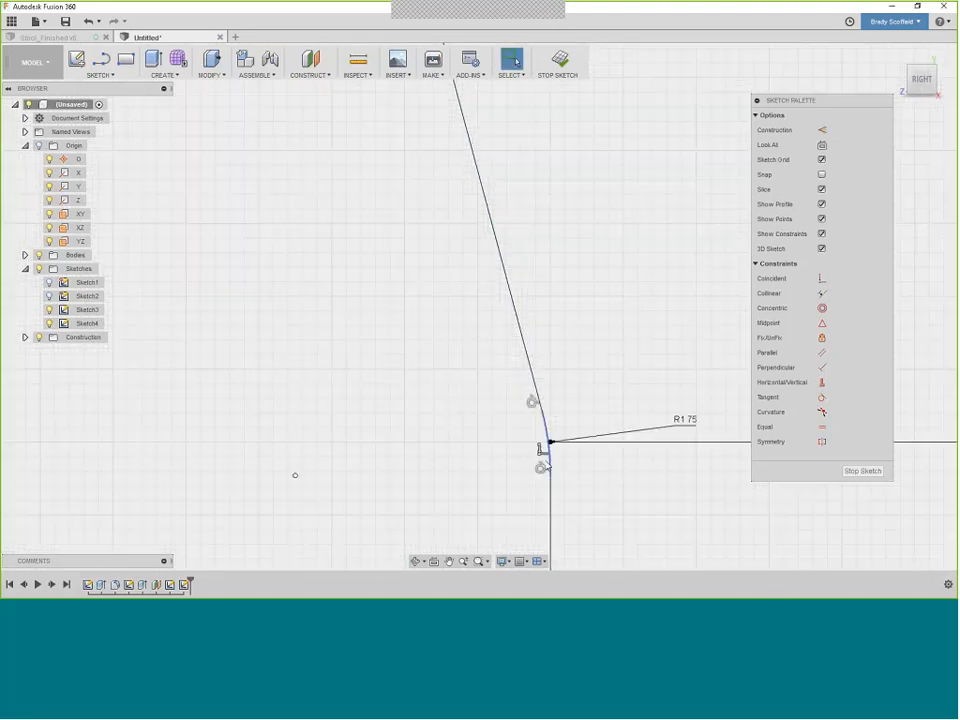
pyautogui.scroll(1, 553, 261)
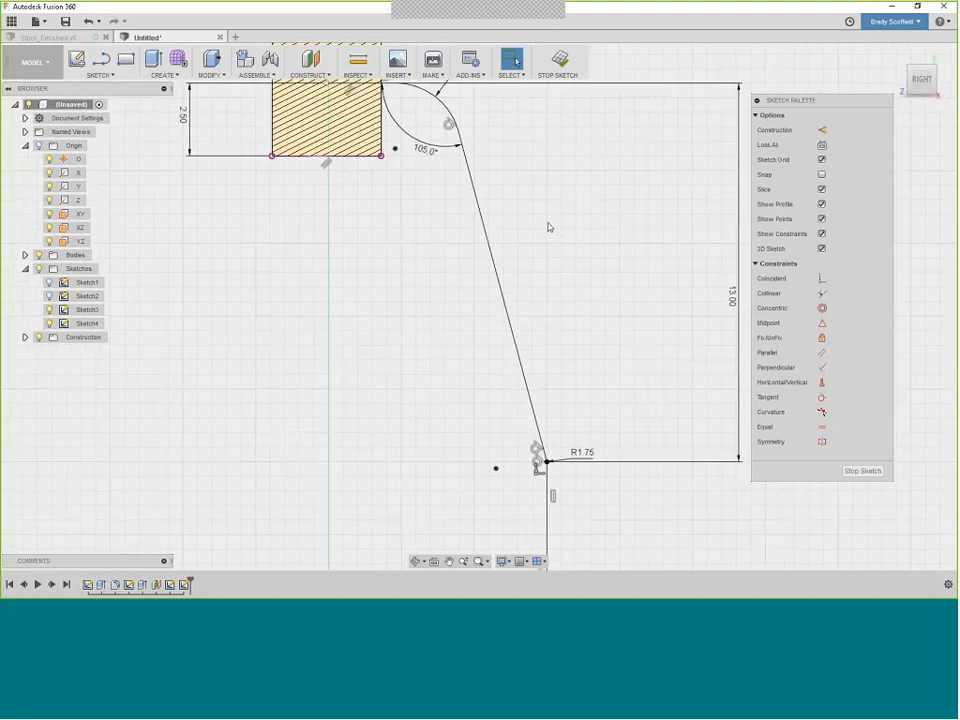
pyautogui.scroll(-1, 550, 225)
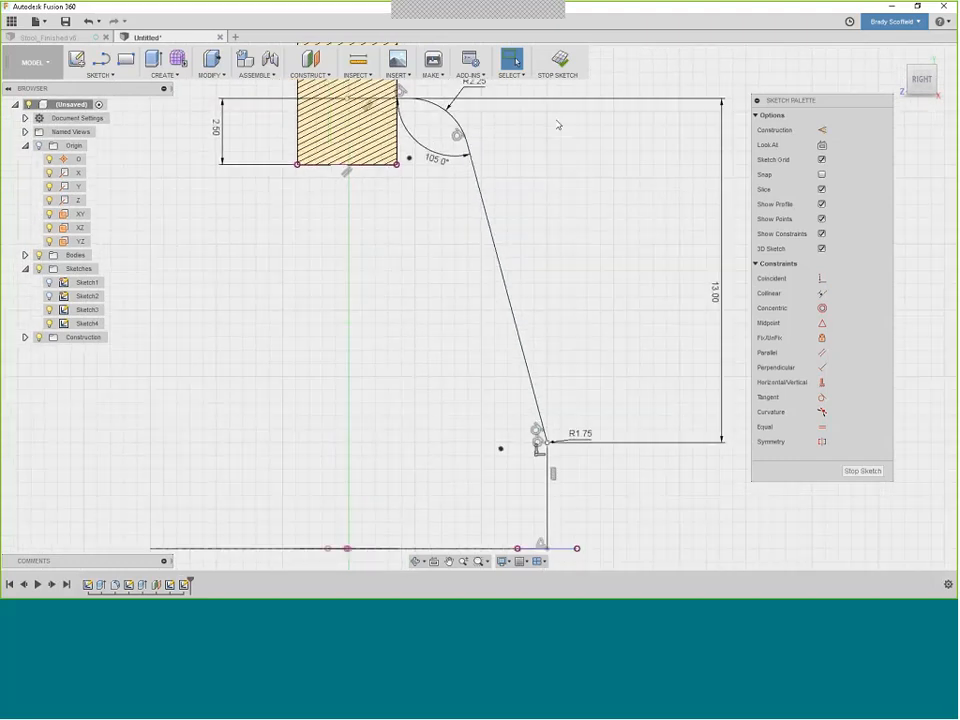
pyautogui.click(557, 62)
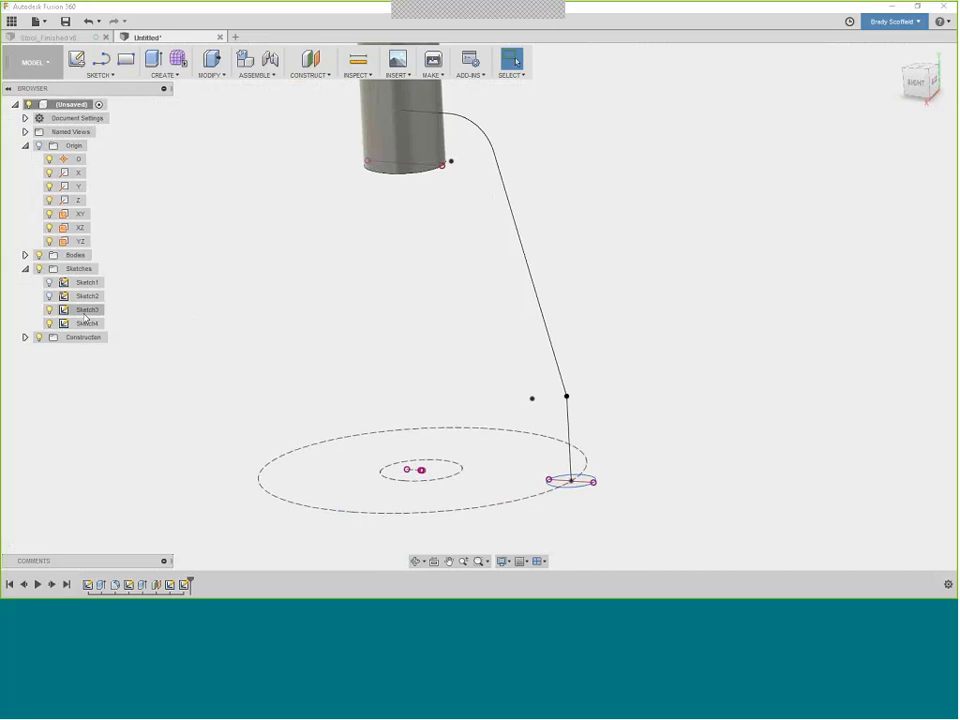
# Start a Sweep with the circle at the leg's foot as the profile and the filleted leg line as the path
pyautogui.keyDown('shift'); pyautogui.moveTo(230, 320); pyautogui.dragTo(489, 349, button='middle'); pyautogui.keyUp('shift')
pyautogui.keyDown('shift'); pyautogui.moveTo(349, 292); pyautogui.dragTo(344, 272, button='middle'); pyautogui.keyUp('shift')
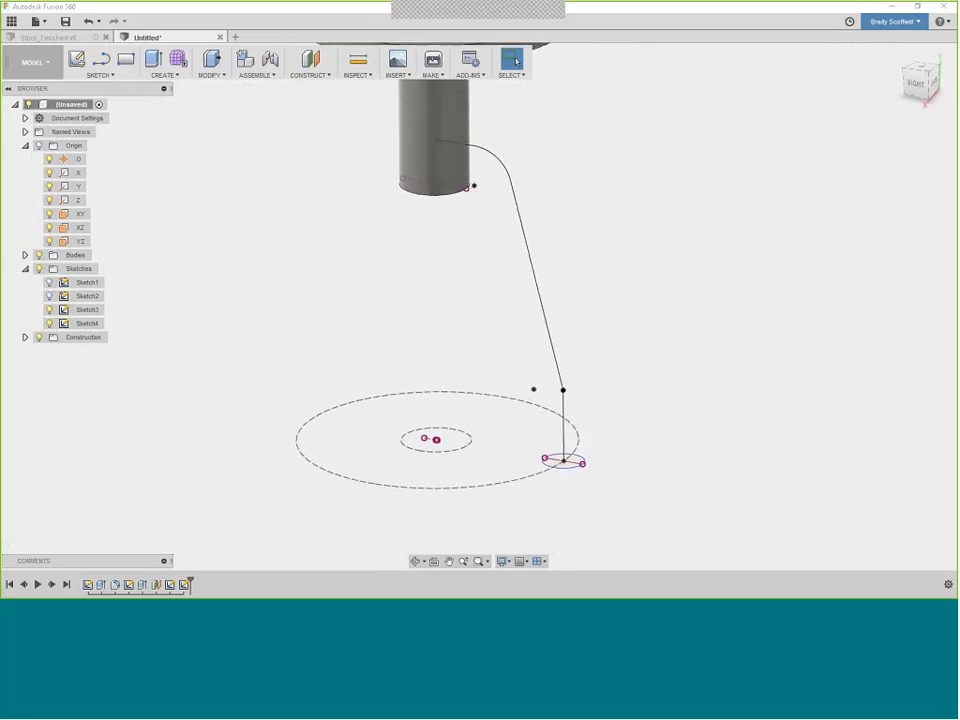
pyautogui.click(170, 74)
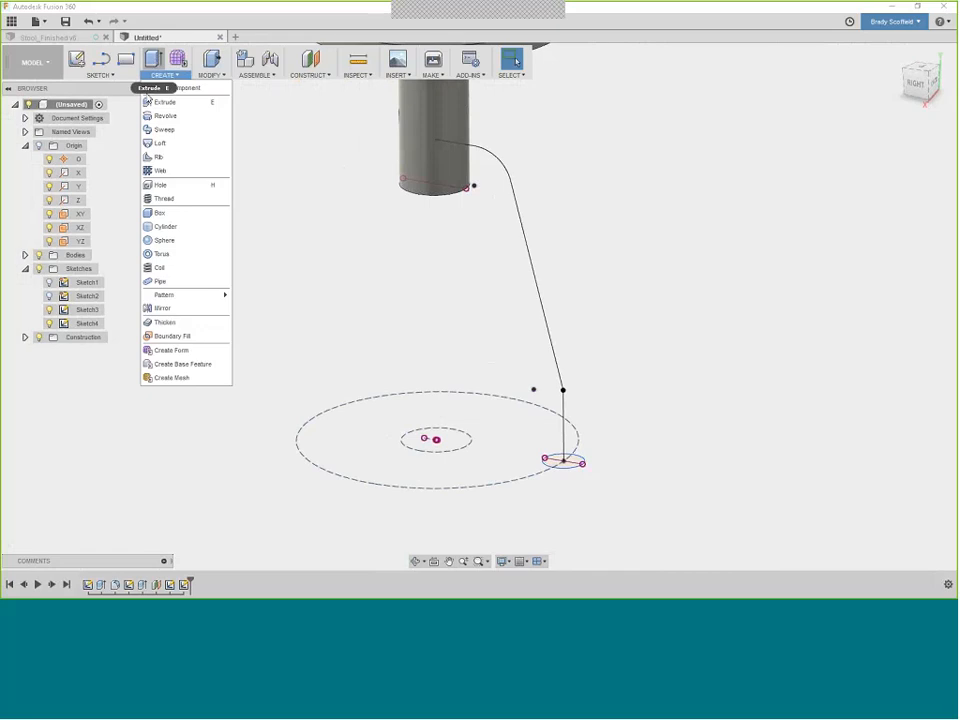
pyautogui.click(163, 133)
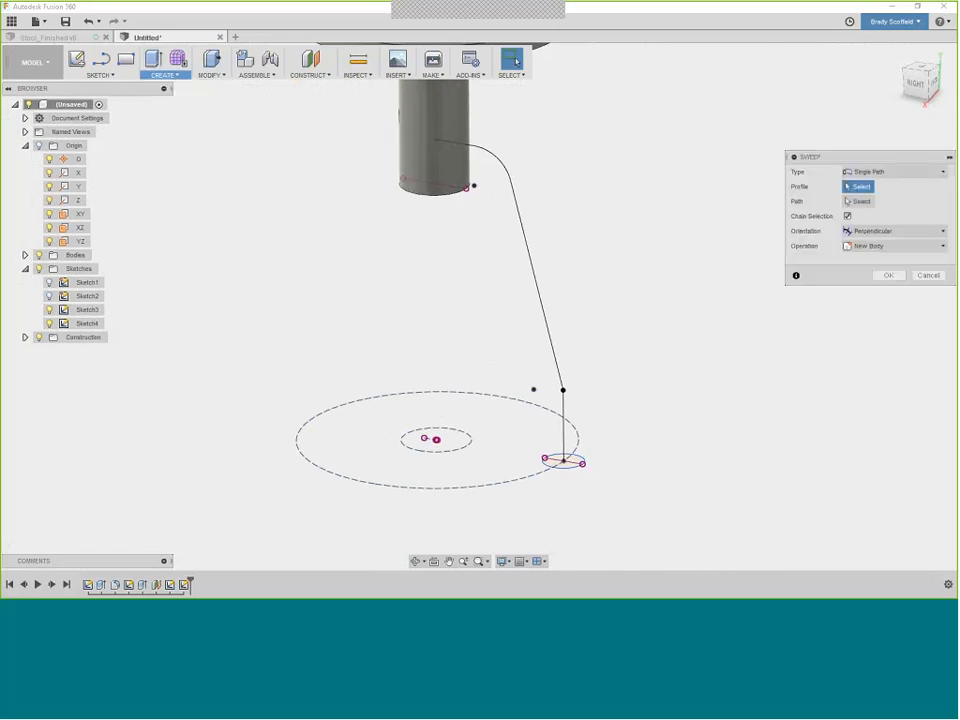
pyautogui.moveTo(775, 116); pyautogui.dragTo(747, 73)
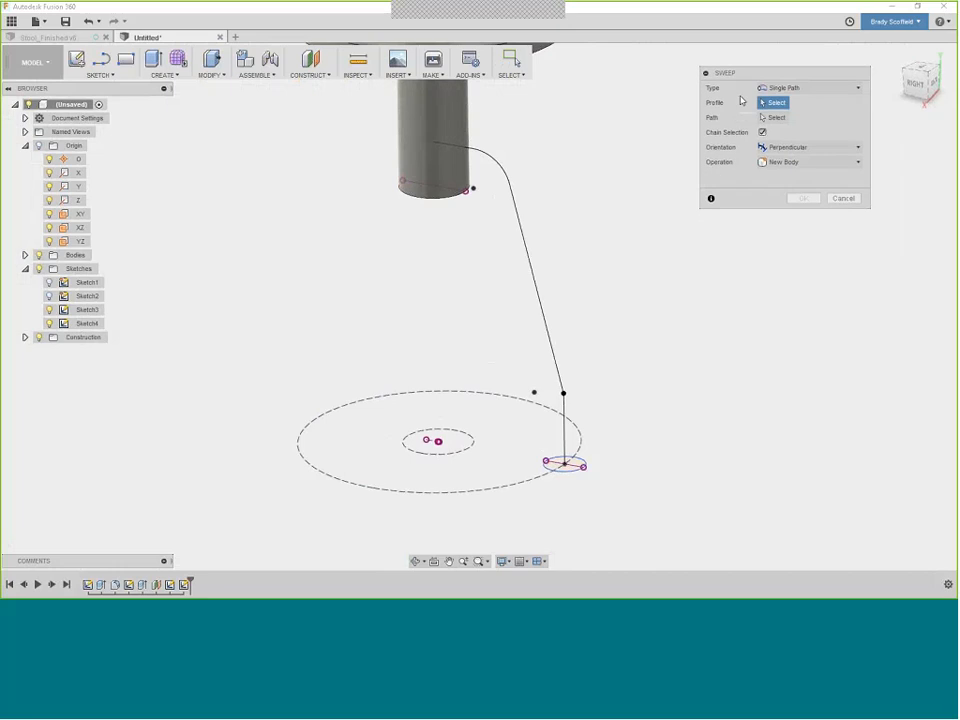
pyautogui.scroll(1, 618, 487)
pyautogui.scroll(1, 618, 487)
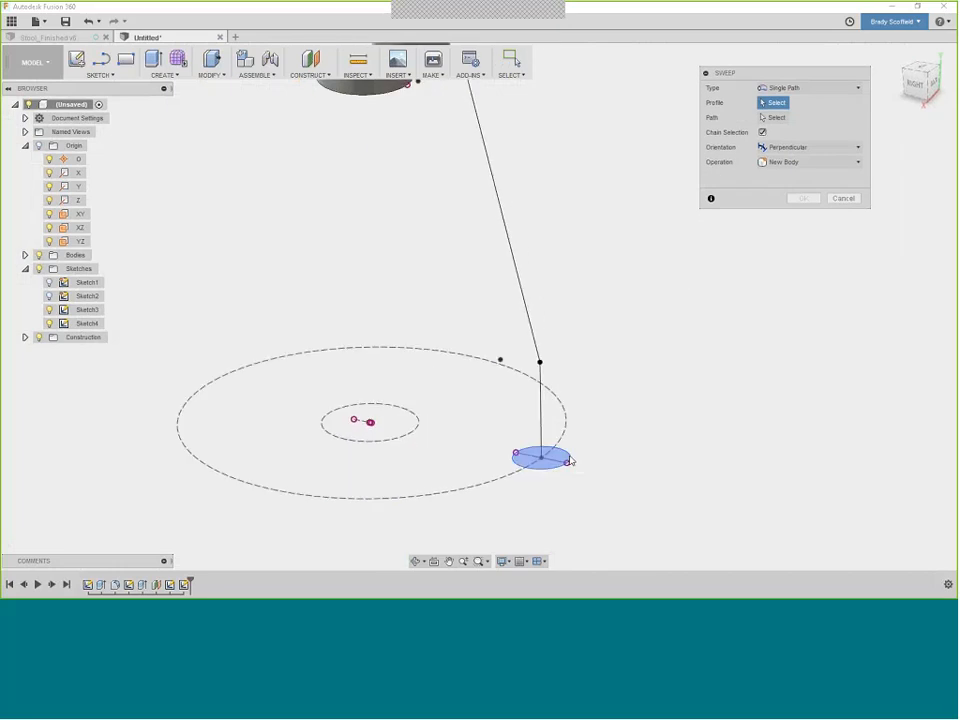
pyautogui.click(568, 460)
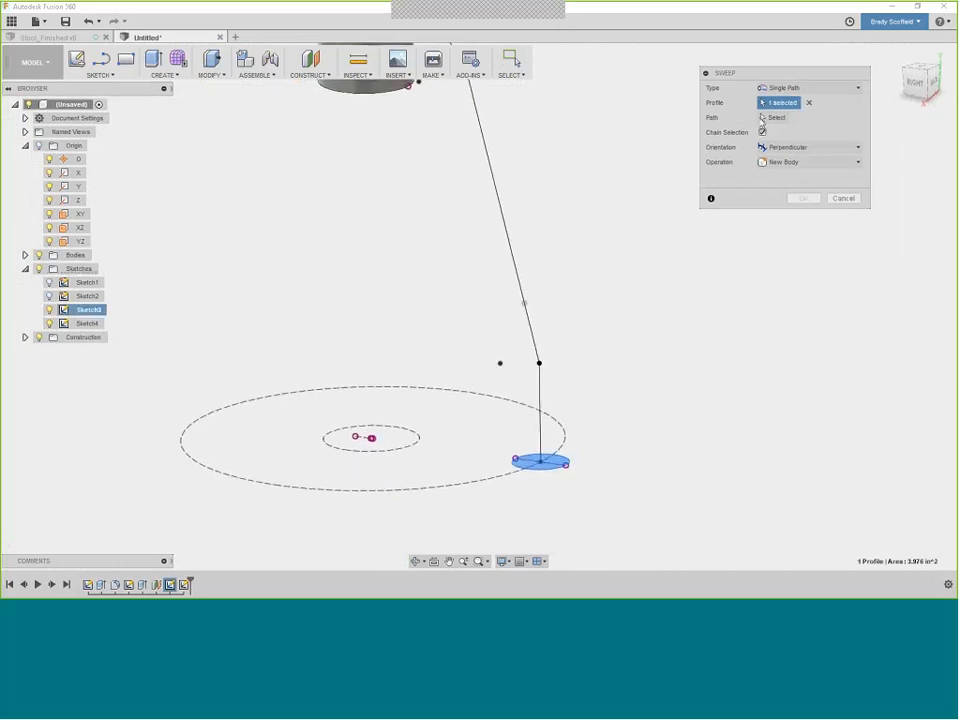
pyautogui.click(775, 117)
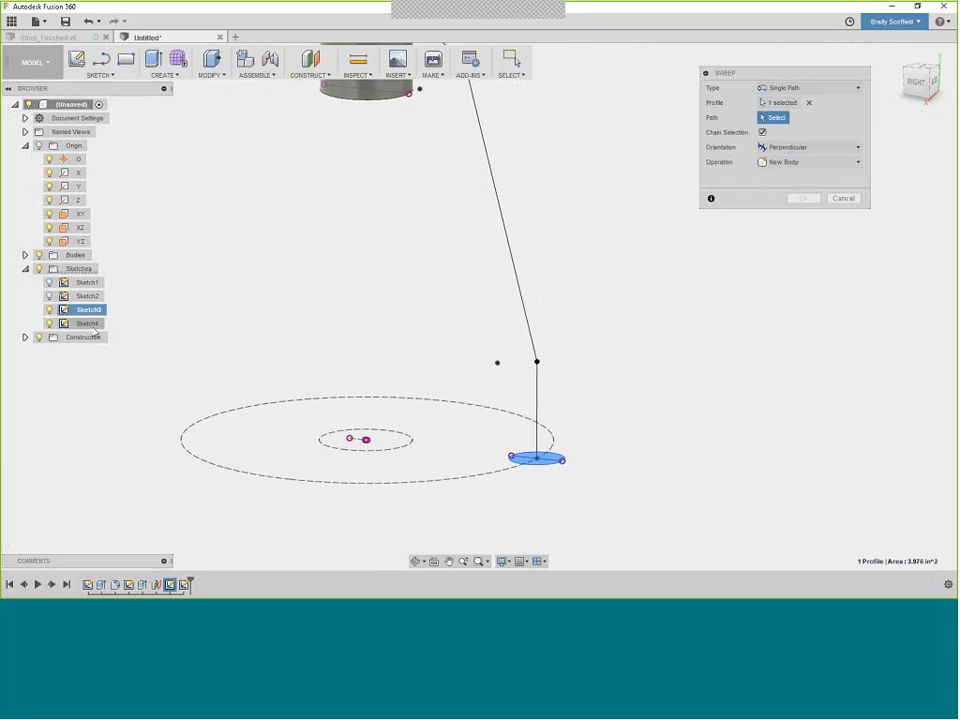
pyautogui.click(524, 305)
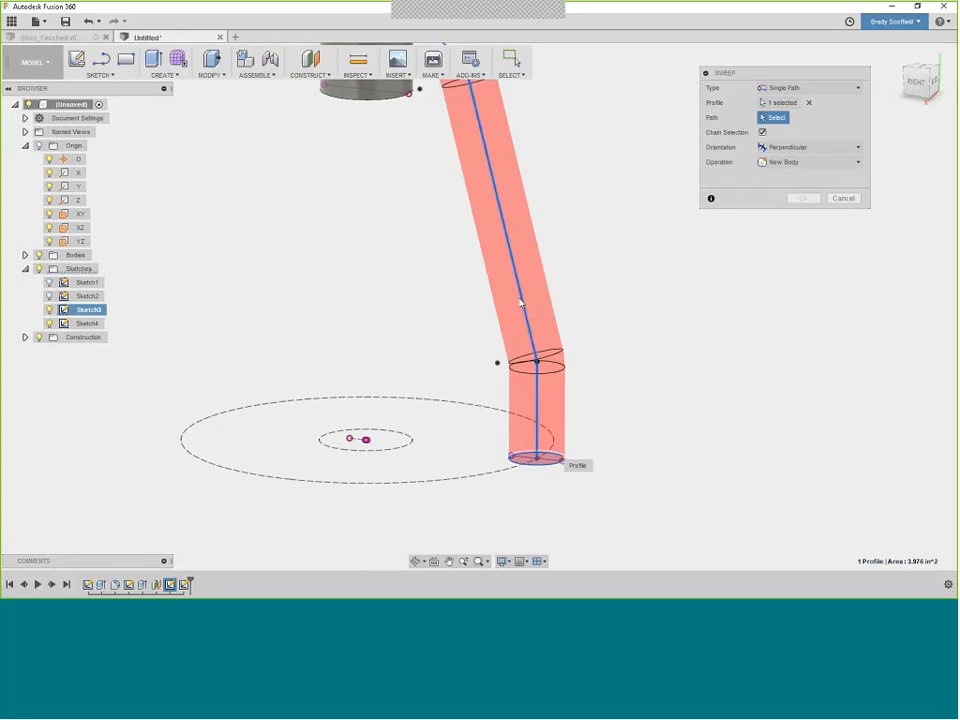
# Set the leg sweep's operation to New Body and complete the sweep
pyautogui.scroll(-1, 556, 316)
pyautogui.keyDown('shift'); pyautogui.moveTo(556, 316); pyautogui.dragTo(561, 210, button='middle'); pyautogui.keyUp('shift')
pyautogui.keyDown('shift'); pyautogui.moveTo(439, 122); pyautogui.dragTo(797, 214, button='middle'); pyautogui.keyUp('shift')
pyautogui.scroll(2, 446, 139)
pyautogui.click(807, 209)
pyautogui.click(795, 262)
pyautogui.keyDown('shift'); pyautogui.moveTo(698, 186); pyautogui.dragTo(572, 396, button='middle'); pyautogui.keyUp('shift')
pyautogui.click(812, 240)
pyautogui.keyDown('shift'); pyautogui.moveTo(812, 240); pyautogui.dragTo(555, 268, button='middle'); pyautogui.keyUp('shift')
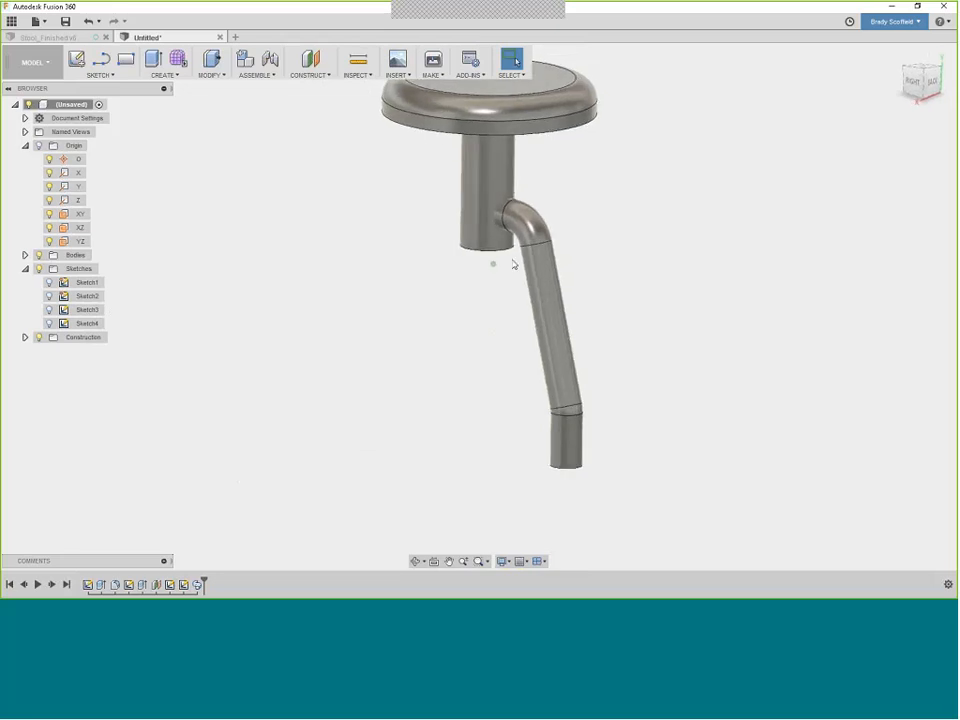
# Create a full circular pattern of the leg body around the vertical Y axis with a quantity of 4
pyautogui.click(210, 74)
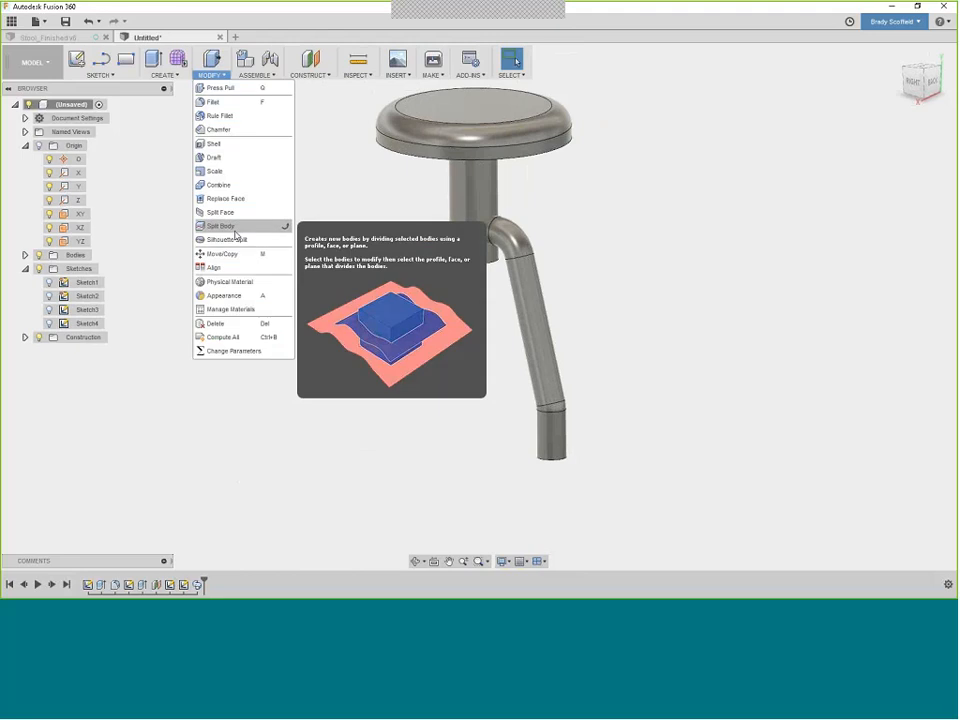
pyautogui.click(163, 74)
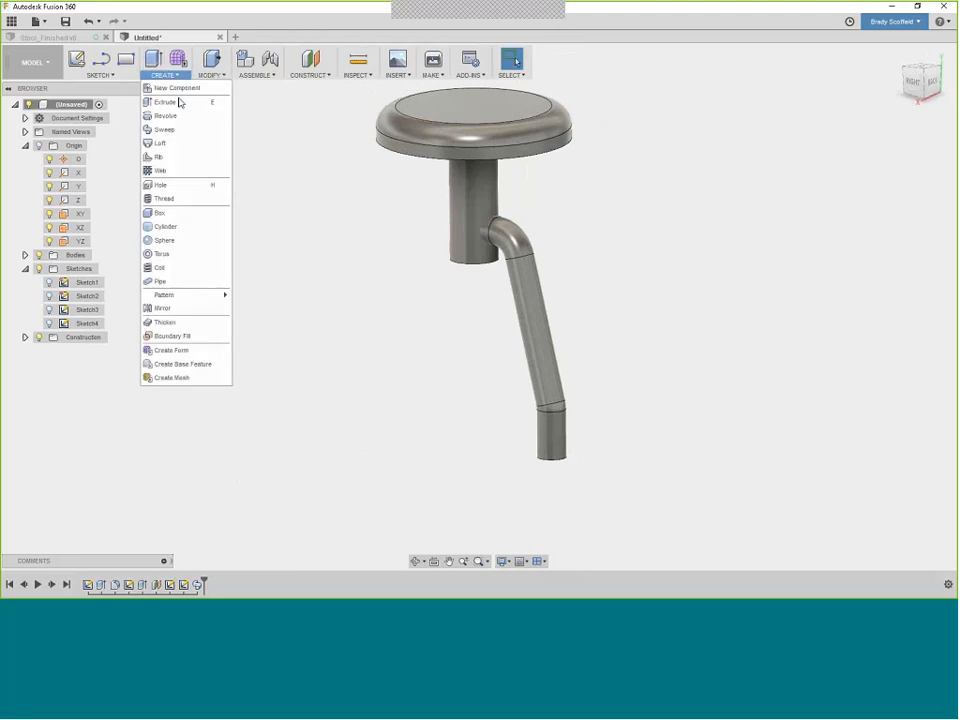
pyautogui.moveTo(180, 295)
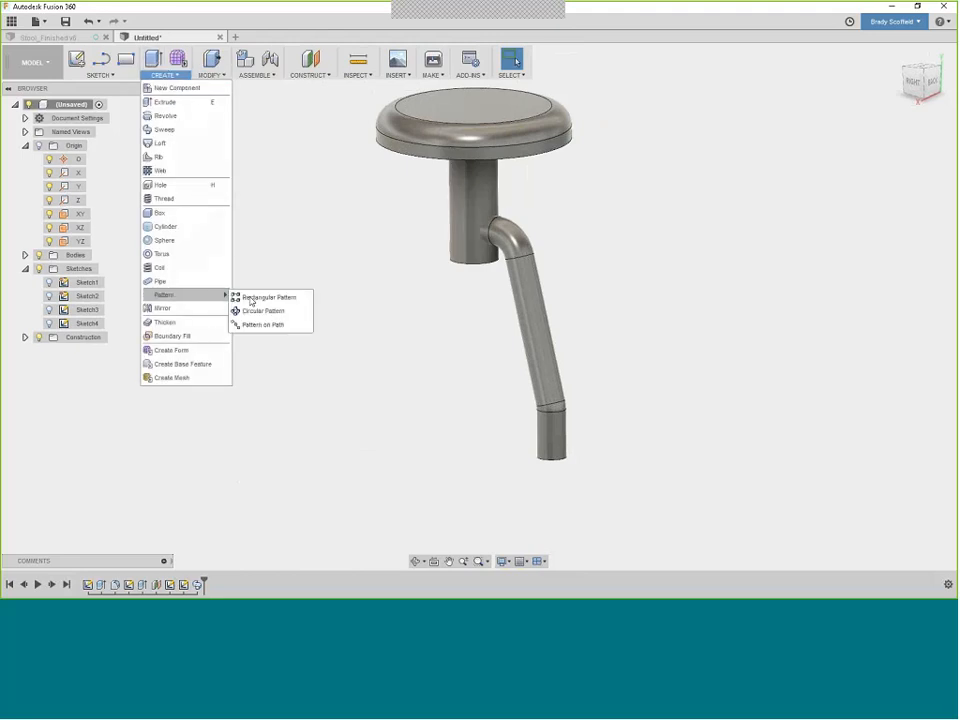
pyautogui.click(259, 311)
pyautogui.click(688, 89)
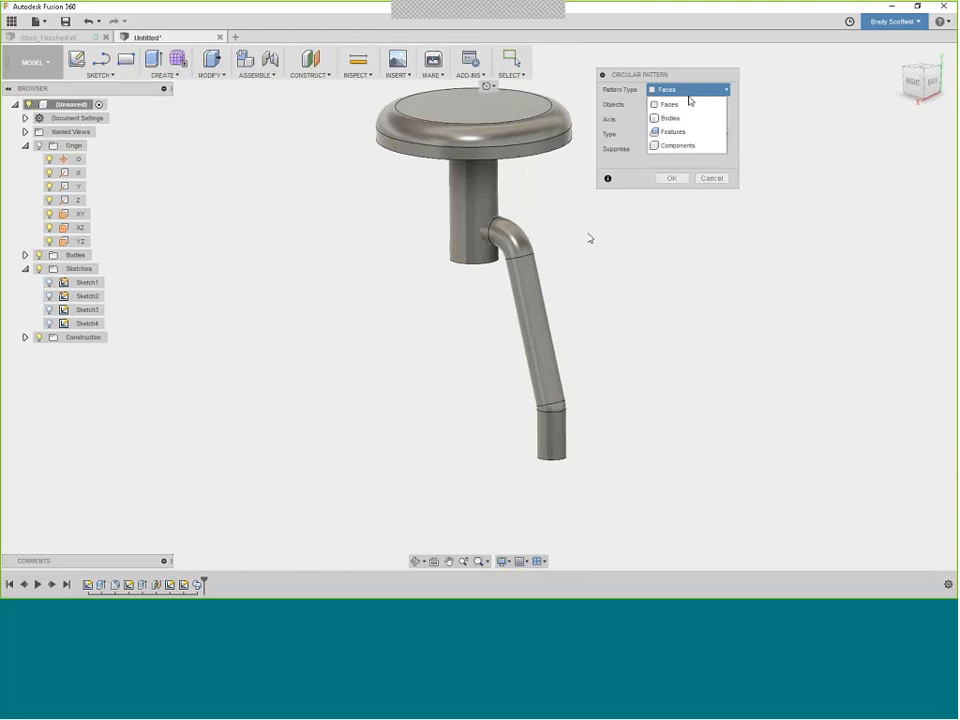
pyautogui.click(690, 100)
pyautogui.click(528, 247)
pyautogui.click(664, 119)
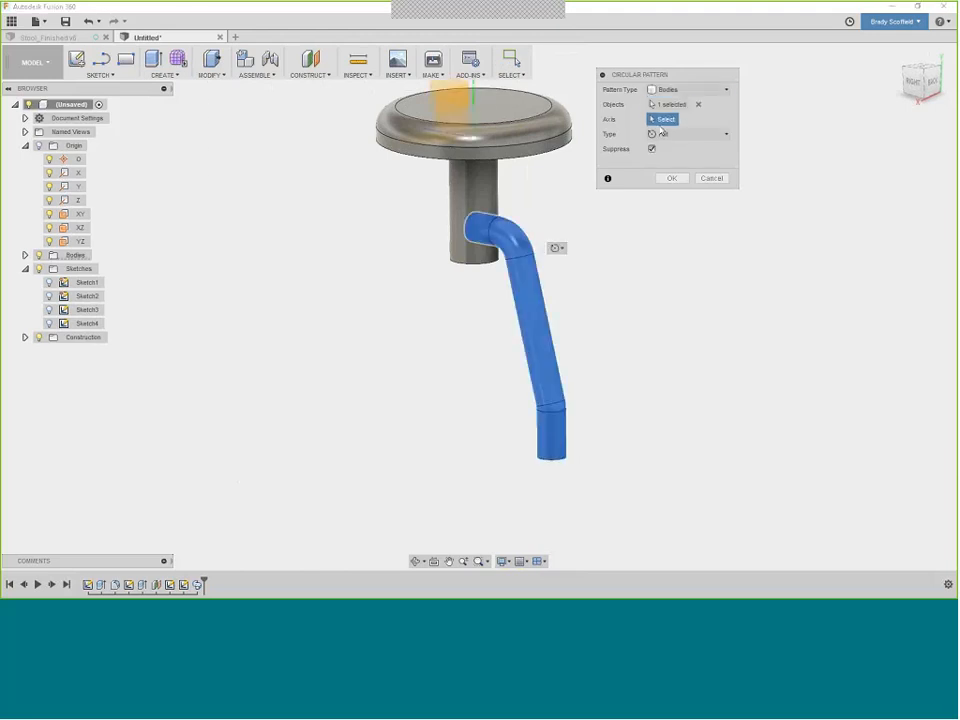
pyautogui.click(474, 95)
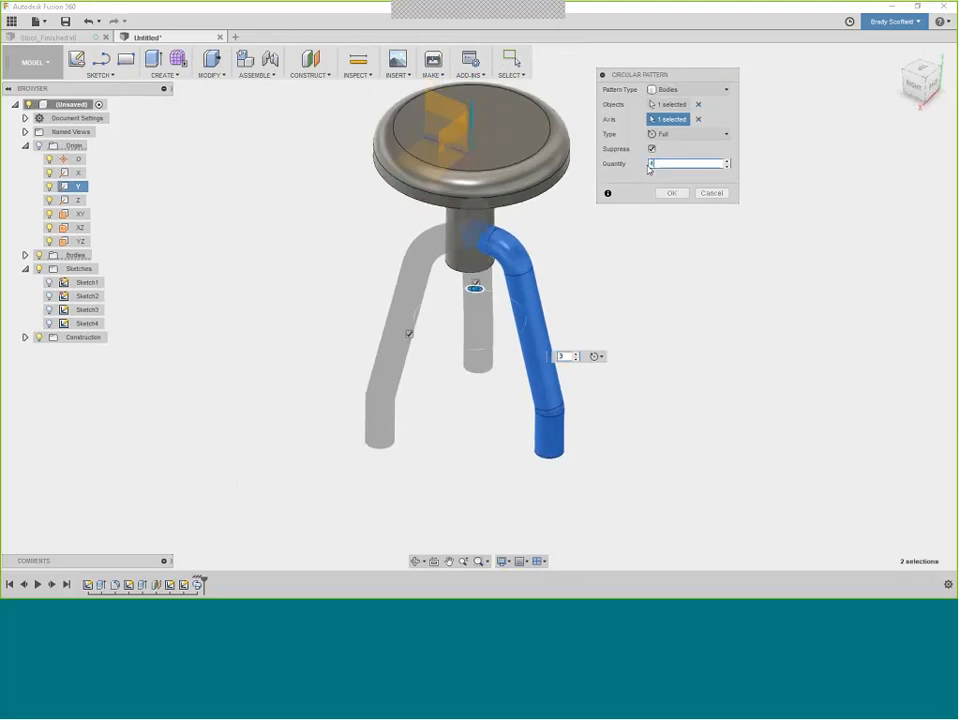
pyautogui.write('4')
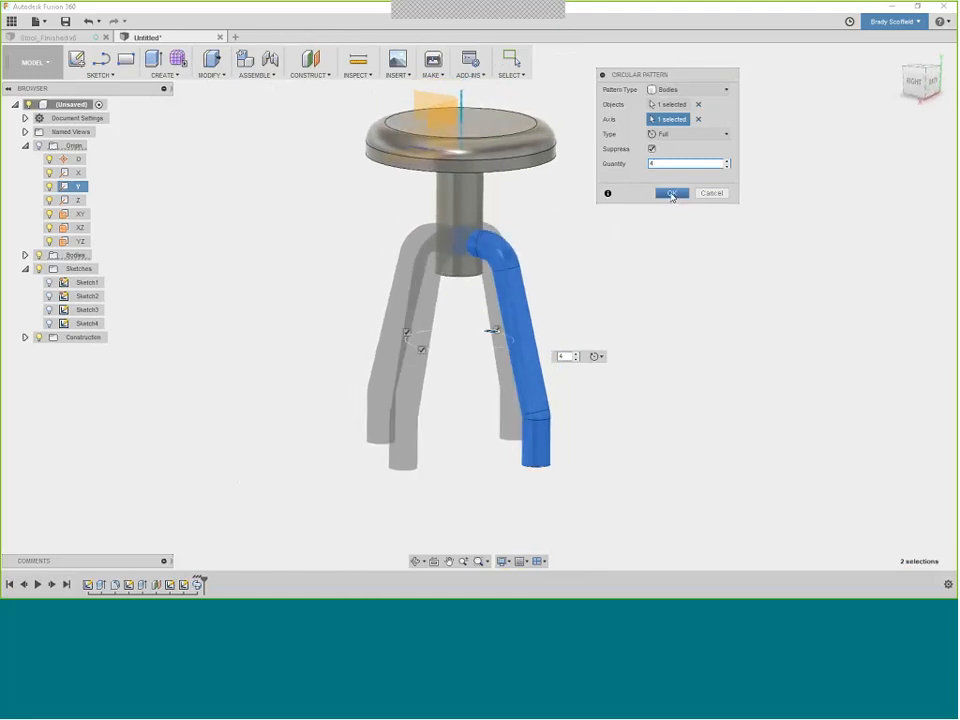
pyautogui.click(672, 194)
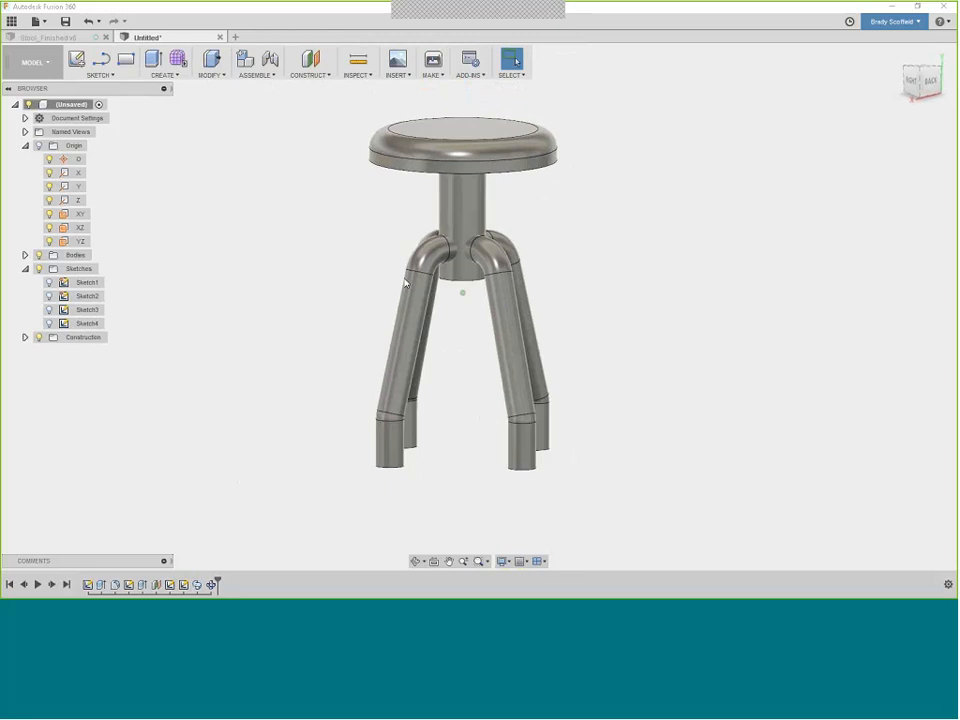
# Edit the central post's sketch to reduce its circle's diameter, and finish the sketch
pyautogui.keyDown('shift'); pyautogui.moveTo(402, 289); pyautogui.dragTo(512, 208, button='middle'); pyautogui.keyUp('shift')
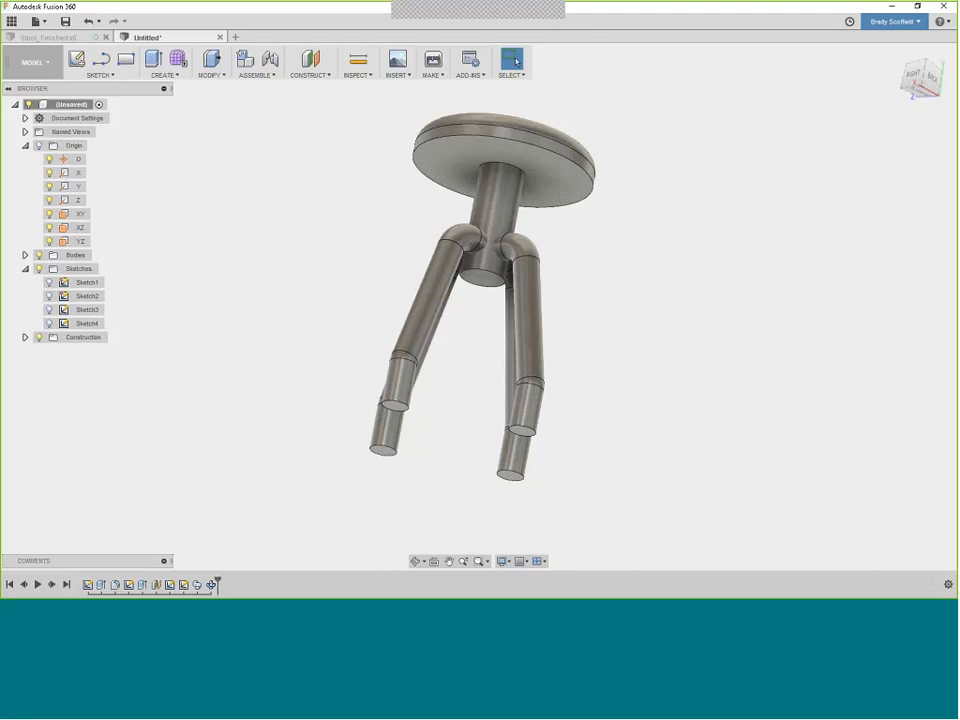
pyautogui.rightClick(129, 588)
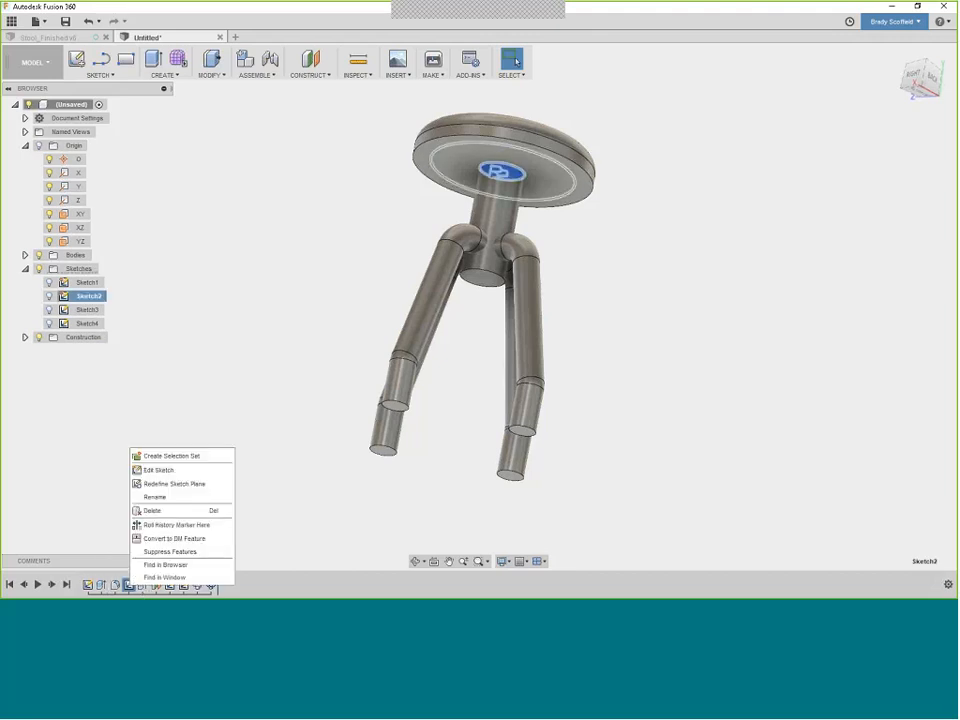
pyautogui.click(160, 470)
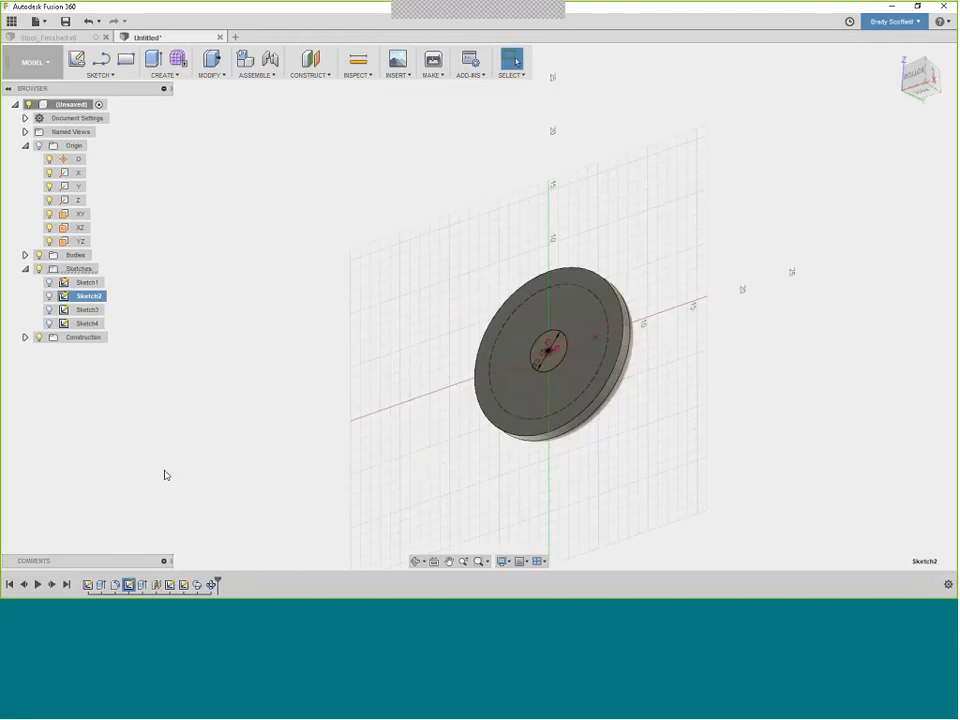
pyautogui.scroll(2, 444, 268)
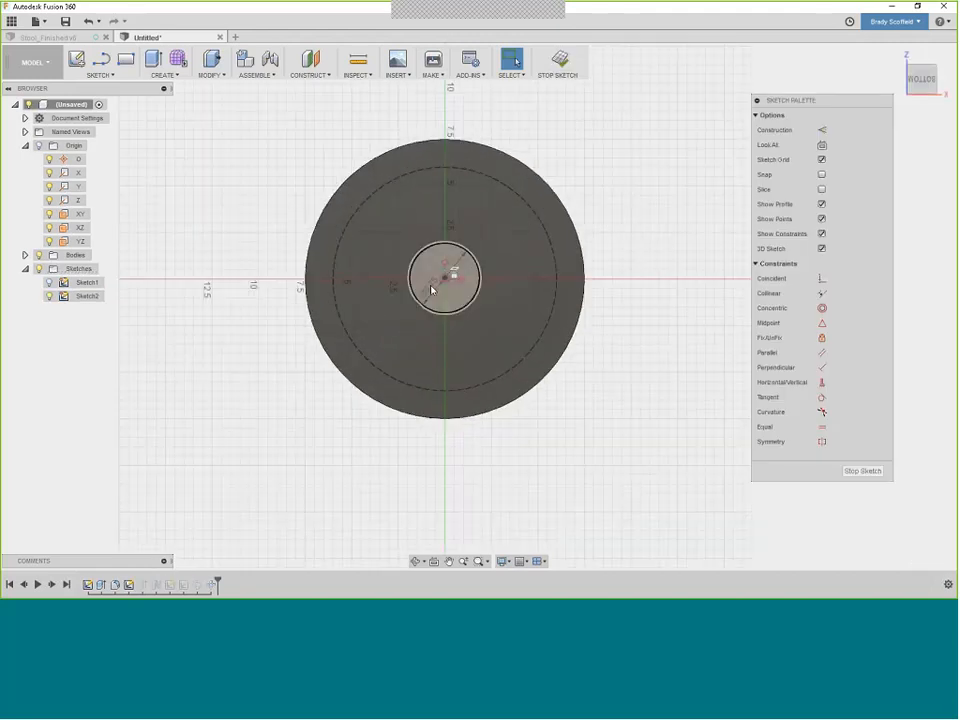
pyautogui.doubleClick(436, 288)
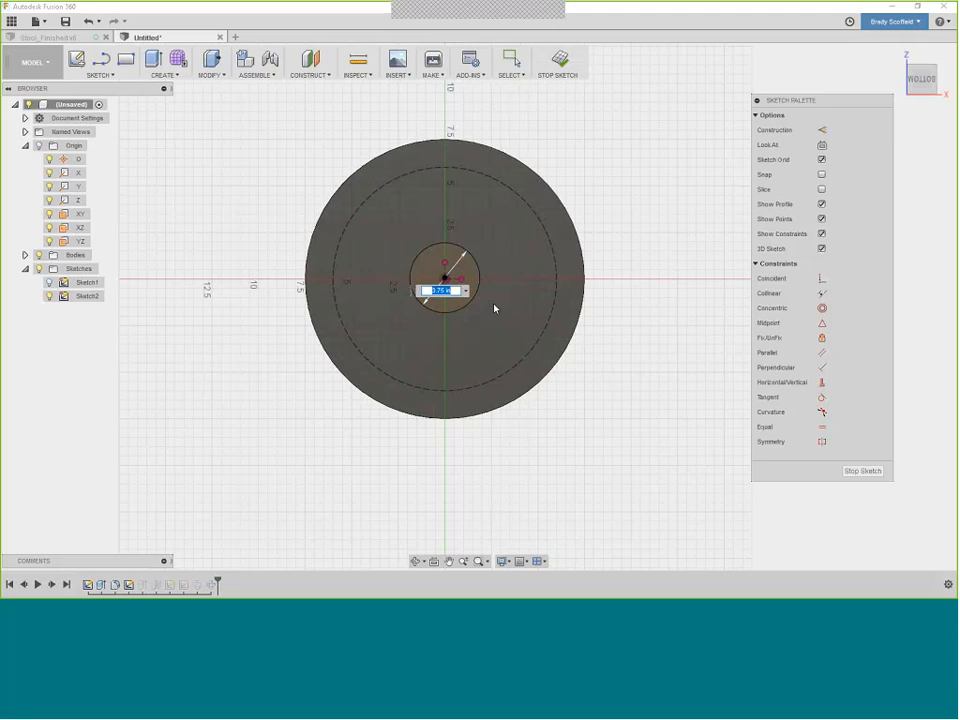
pyautogui.write('3')
pyautogui.press('Return')
pyautogui.click(562, 62)
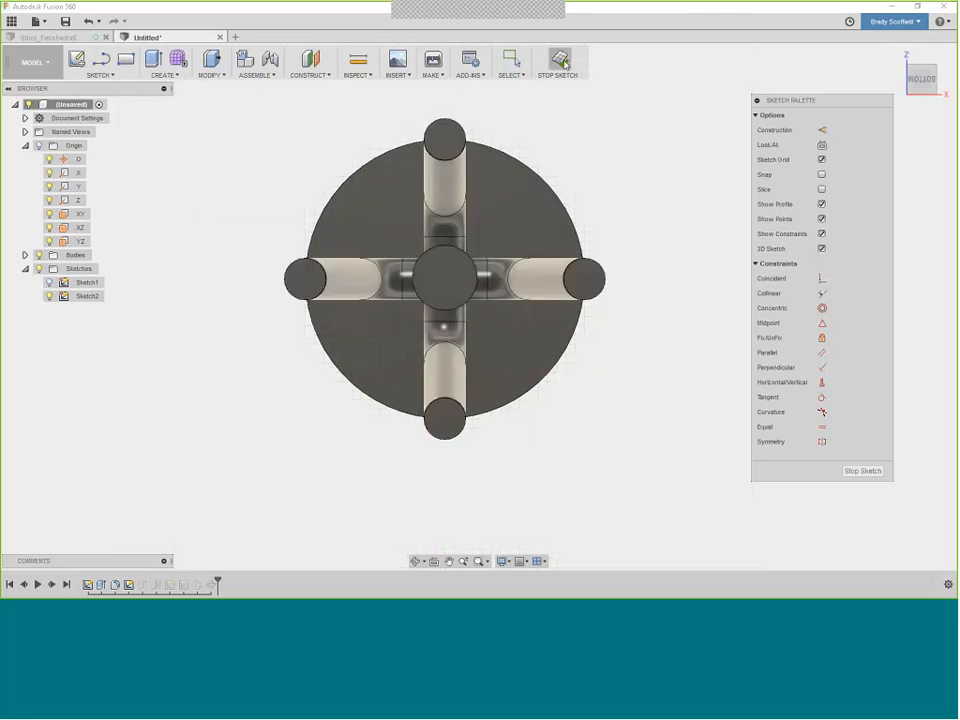
pyautogui.moveTo(474, 193)
pyautogui.keyDown('shift'); pyautogui.mouseDown(button='middle')
pyautogui.moveTo(503, 232)
pyautogui.moveTo(579, 240)
pyautogui.moveTo(585, 229)
pyautogui.moveTo(600, 231)
pyautogui.moveTo(439, 217)
pyautogui.mouseUp(button='middle'); pyautogui.keyUp('shift')
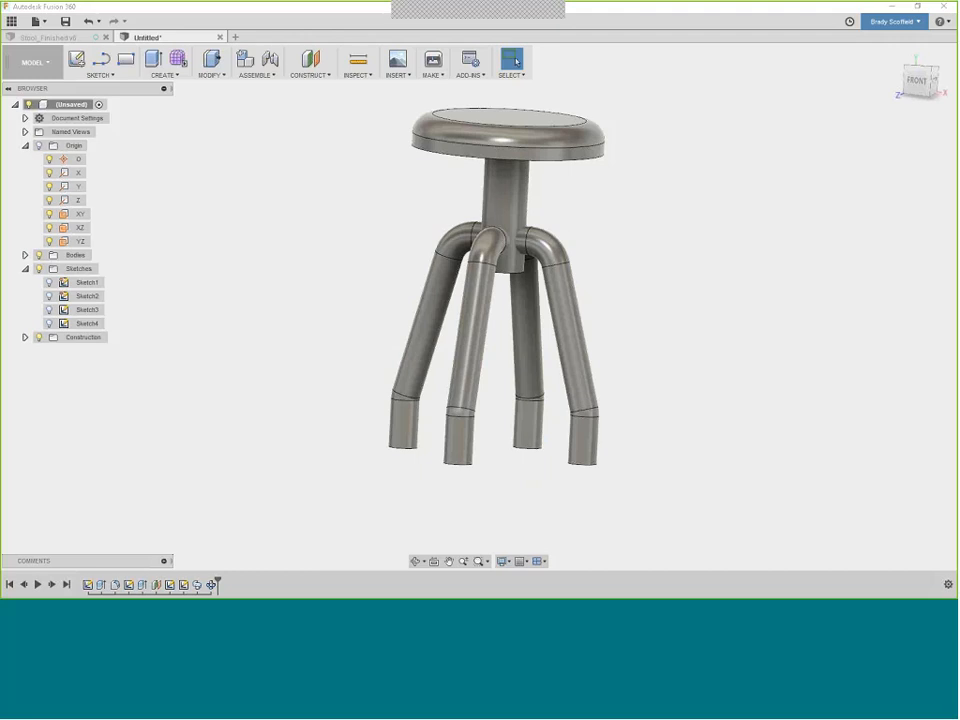
# Create a construction plane offset 15 in downward from the underside of the seat
pyautogui.keyDown('shift'); pyautogui.moveTo(564, 388); pyautogui.dragTo(324, 103, button='middle'); pyautogui.keyUp('shift')
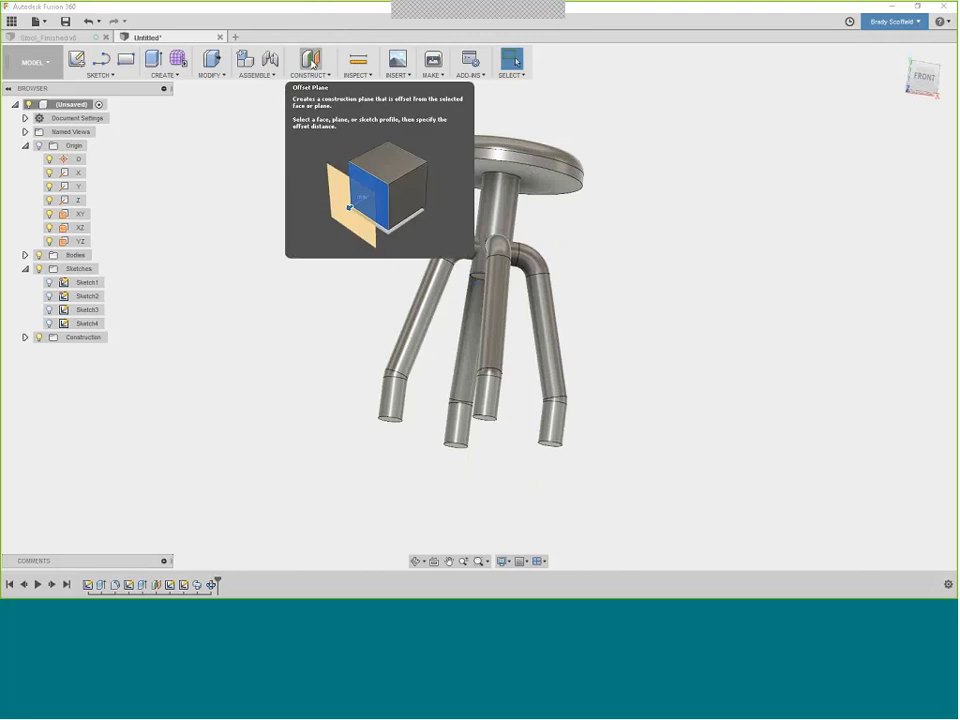
pyautogui.click(310, 60)
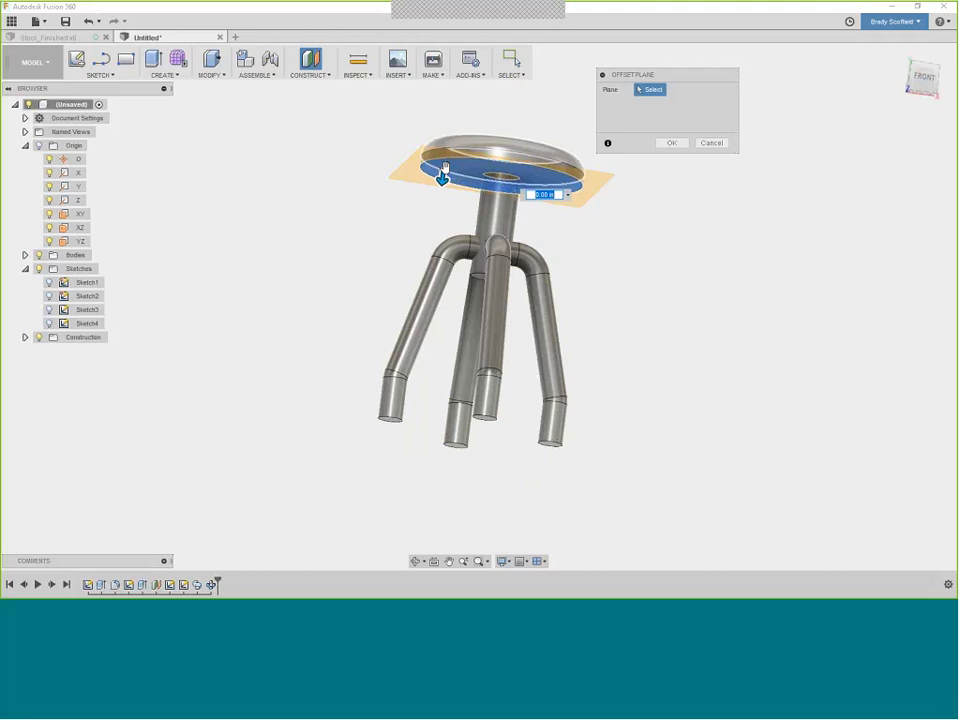
pyautogui.click(442, 174)
pyautogui.moveTo(443, 190); pyautogui.dragTo(423, 338)
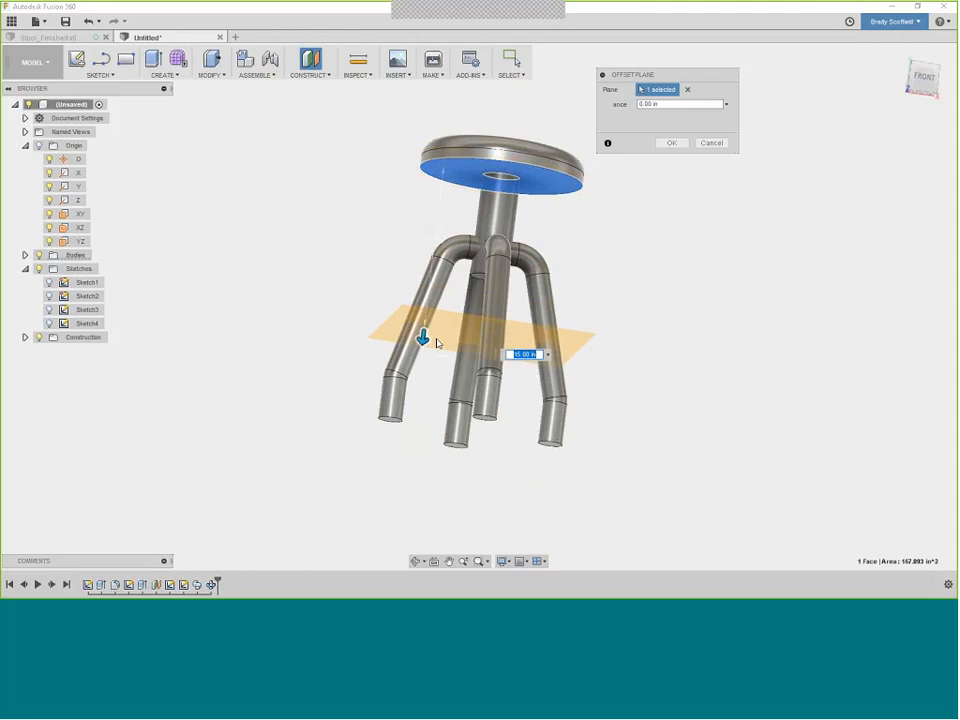
pyautogui.moveTo(424, 292)
pyautogui.keyDown('shift'); pyautogui.mouseDown(button='middle')
pyautogui.moveTo(585, 270)
pyautogui.moveTo(625, 275)
pyautogui.mouseUp(button='middle'); pyautogui.keyUp('shift')
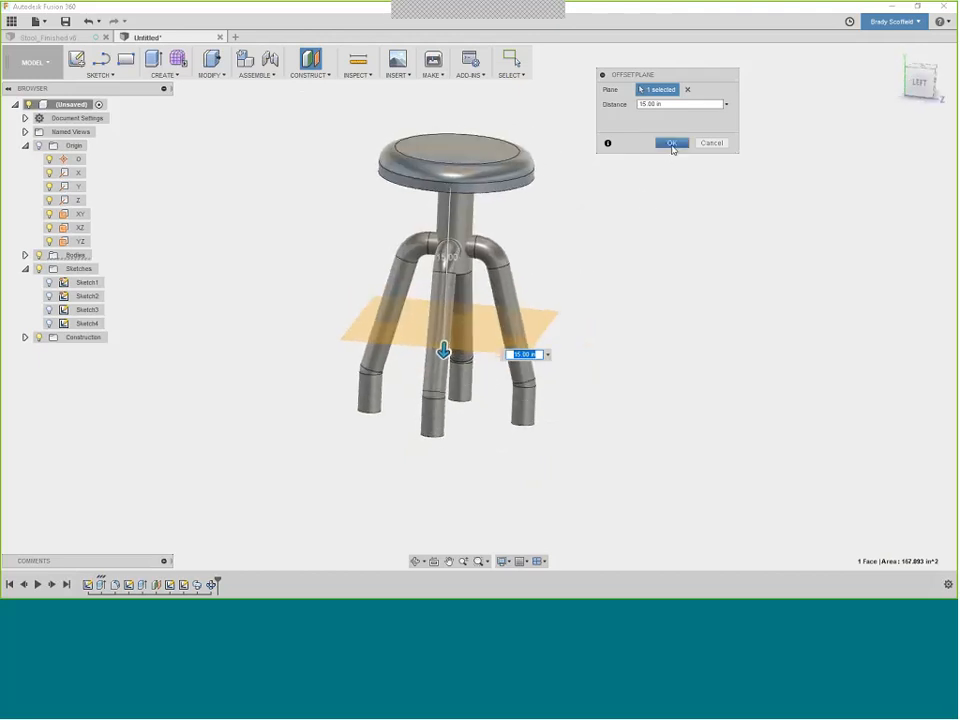
pyautogui.click(672, 145)
# Create a new sketch on the offset plane that crosses the legs
pyautogui.keyDown('shift'); pyautogui.moveTo(673, 150); pyautogui.dragTo(300, 281, button='middle'); pyautogui.keyUp('shift')
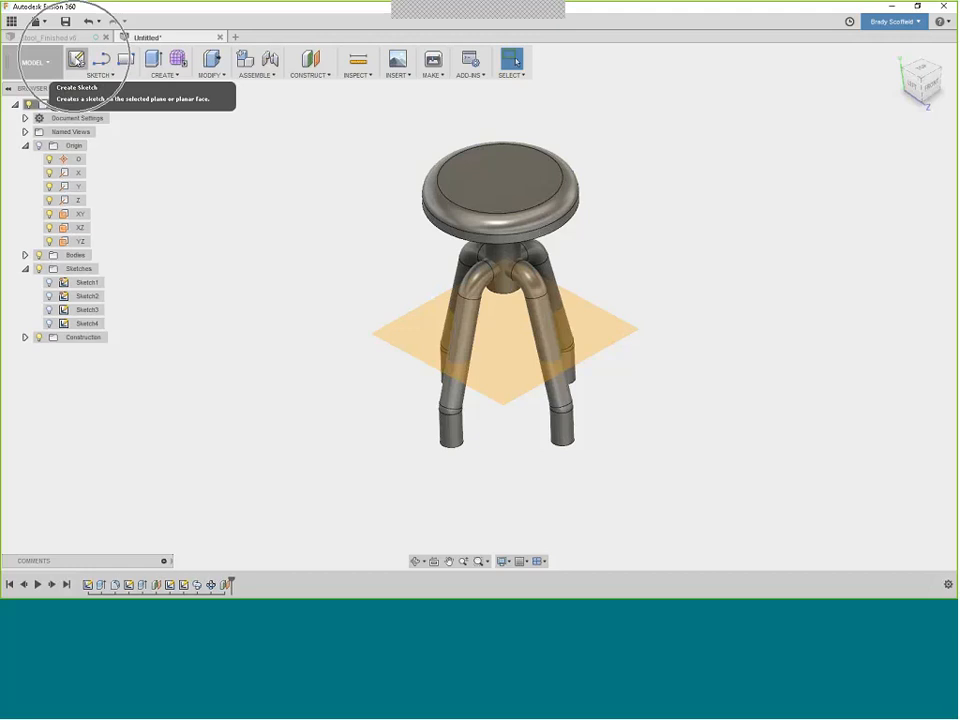
pyautogui.click(77, 59)
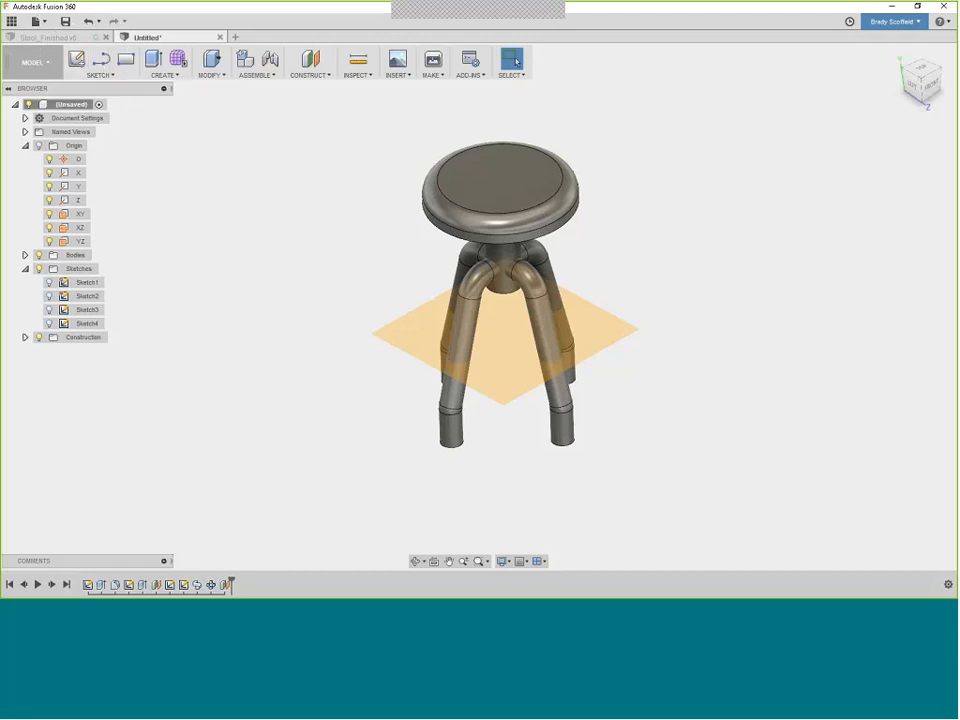
pyautogui.rightClick(409, 329)
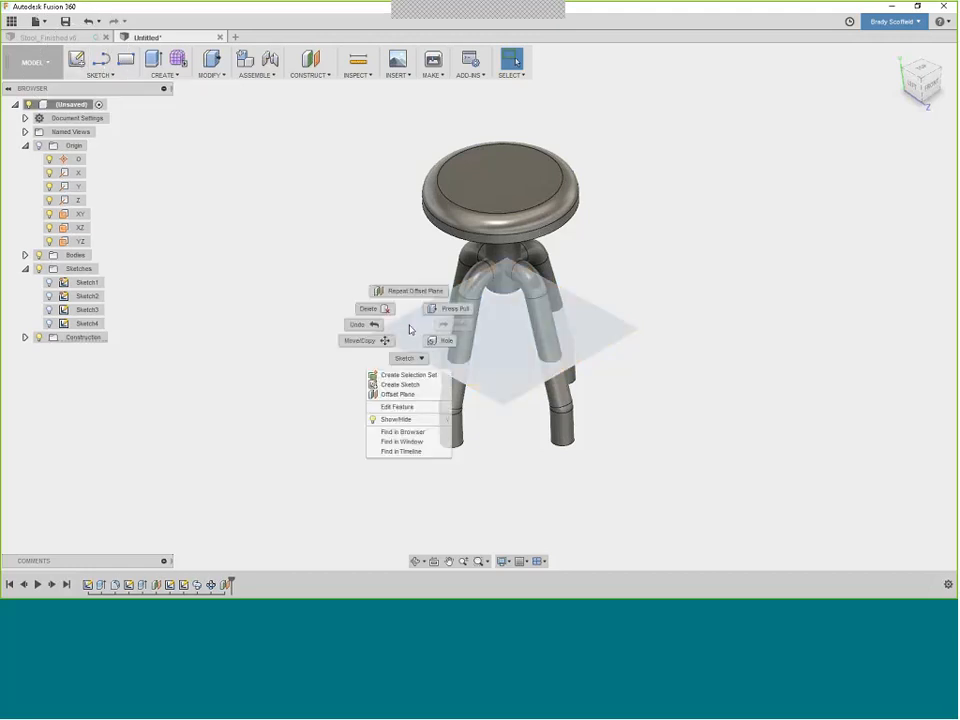
pyautogui.click(405, 388)
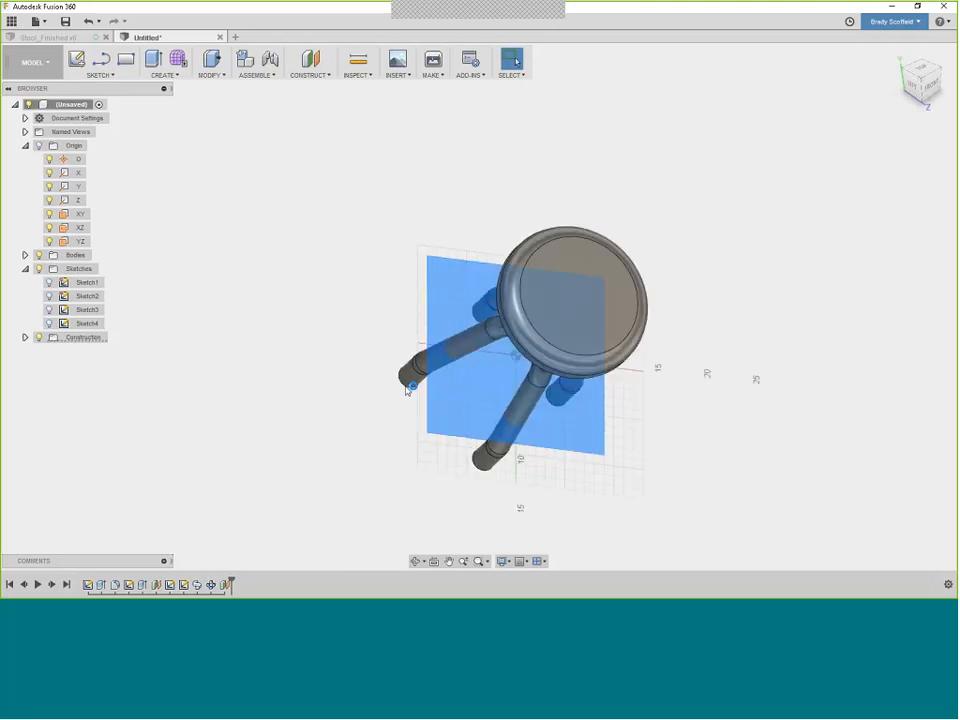
pyautogui.keyDown('shift'); pyautogui.moveTo(375, 172); pyautogui.dragTo(727, 214, button='middle'); pyautogui.keyUp('shift')
pyautogui.click(923, 74)
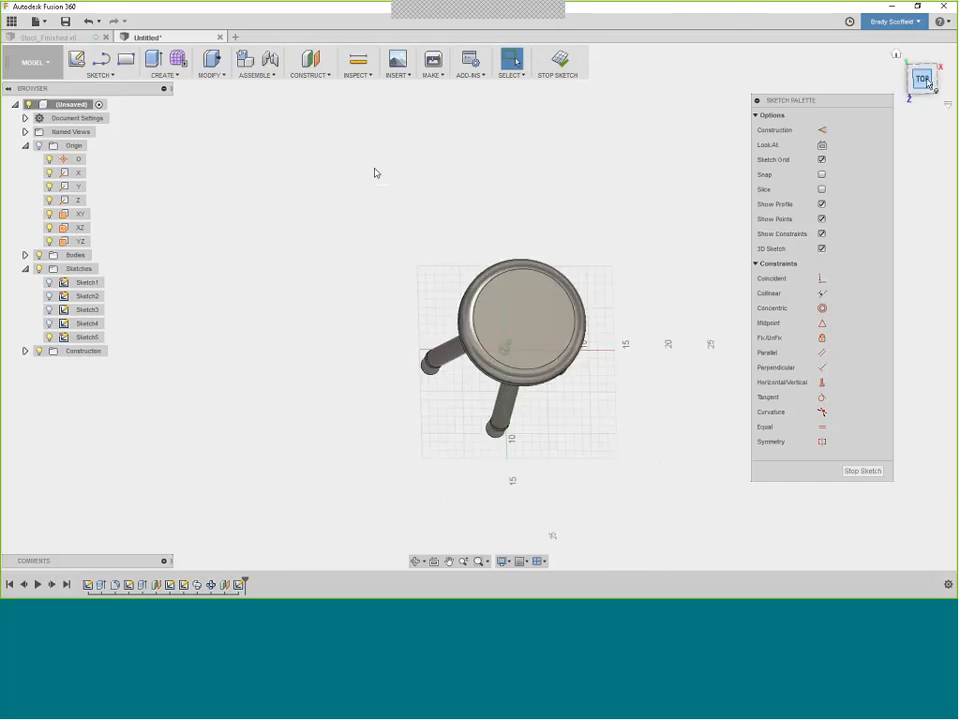
pyautogui.scroll(2, 503, 353)
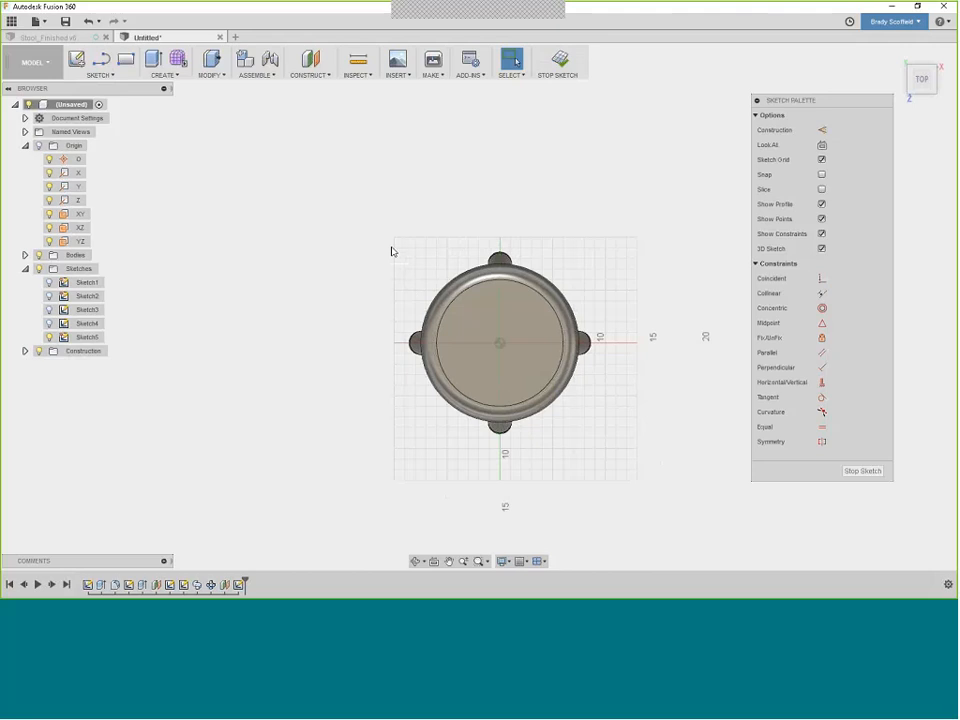
pyautogui.keyDown('shift'); pyautogui.moveTo(503, 468); pyautogui.dragTo(485, 455, button='middle'); pyautogui.keyUp('shift')
pyautogui.click(920, 78)
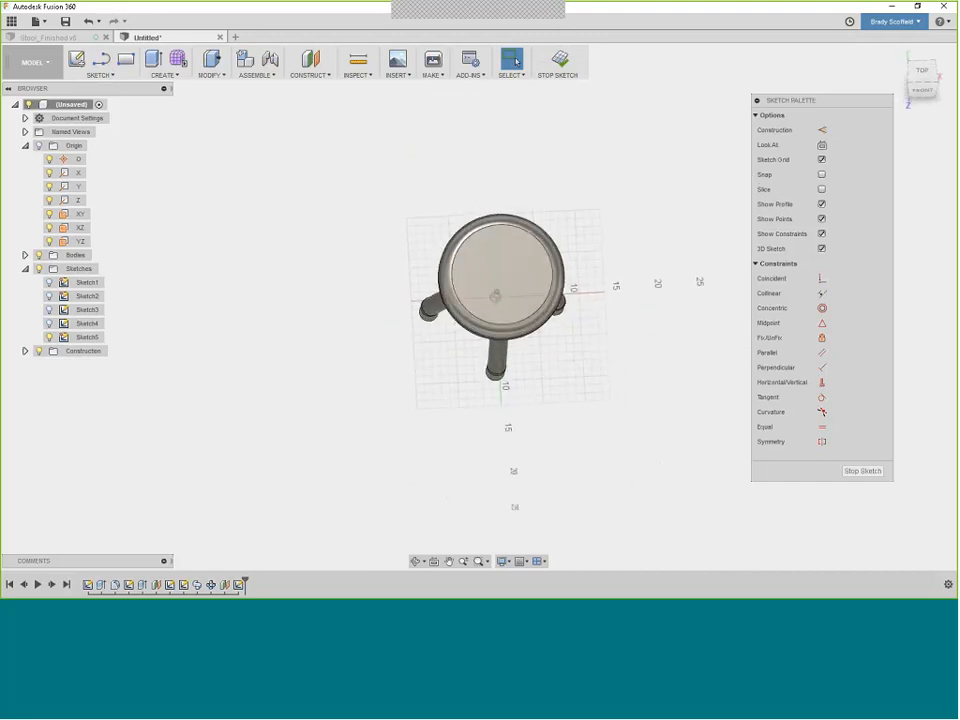
# Turn on the sketch's Slice display so the legs are cut at the sketch plane, and look straight down on them
pyautogui.scroll(1, 495, 238)
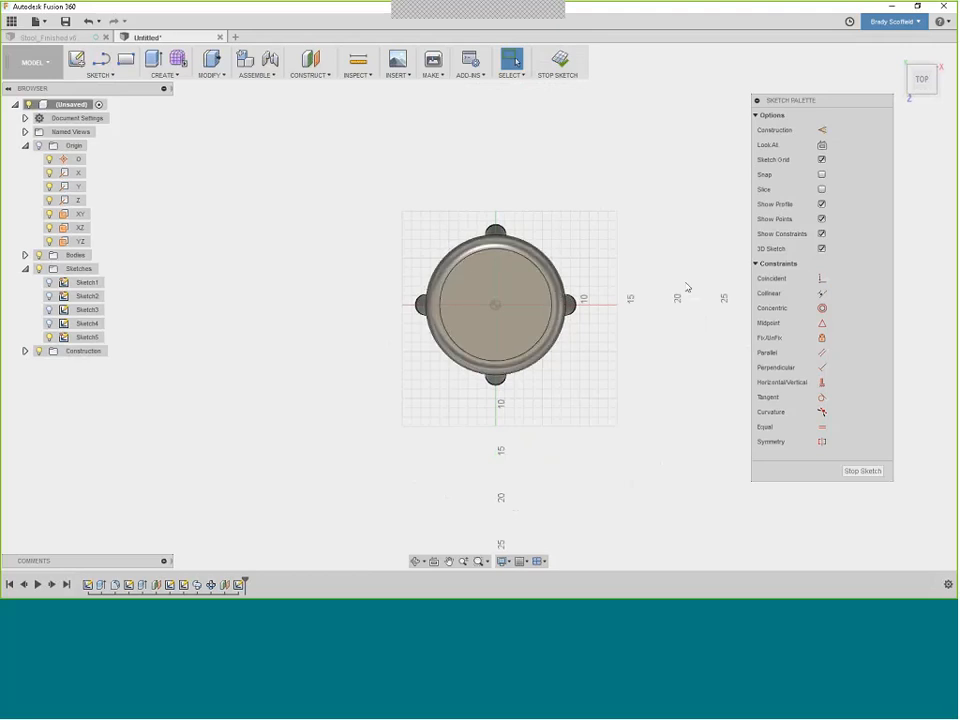
pyautogui.click(821, 190)
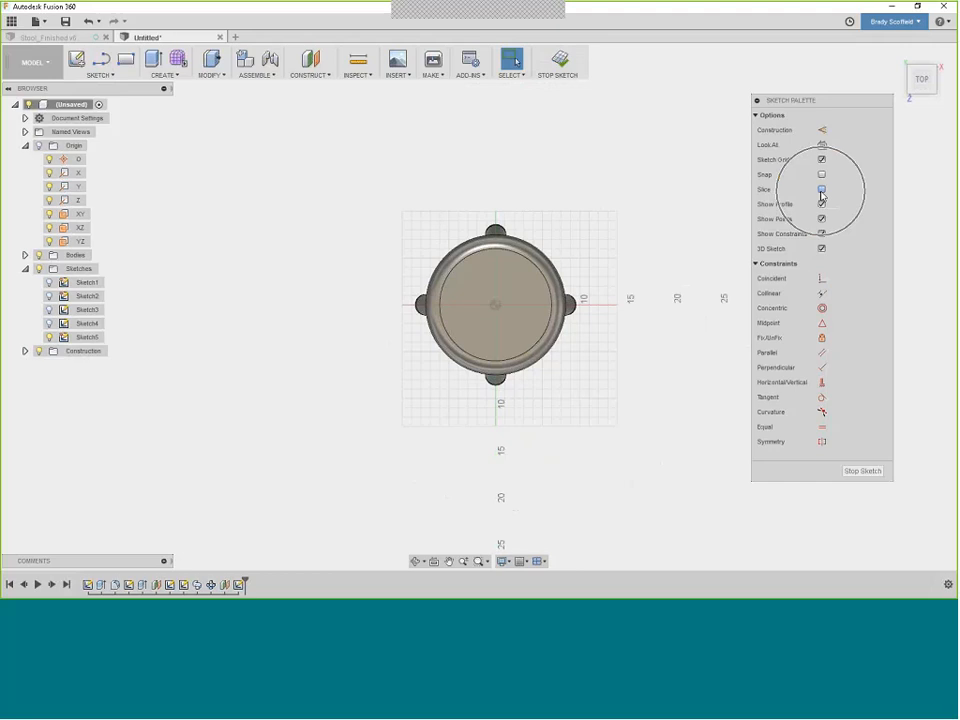
pyautogui.click(821, 191)
pyautogui.click(822, 191)
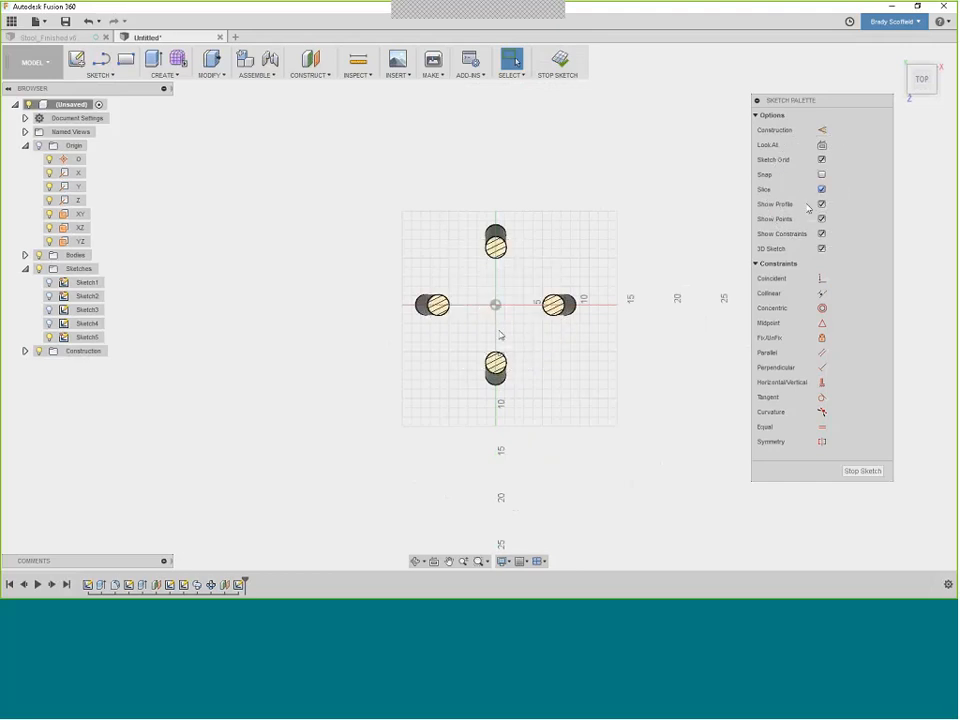
pyautogui.scroll(2, 498, 335)
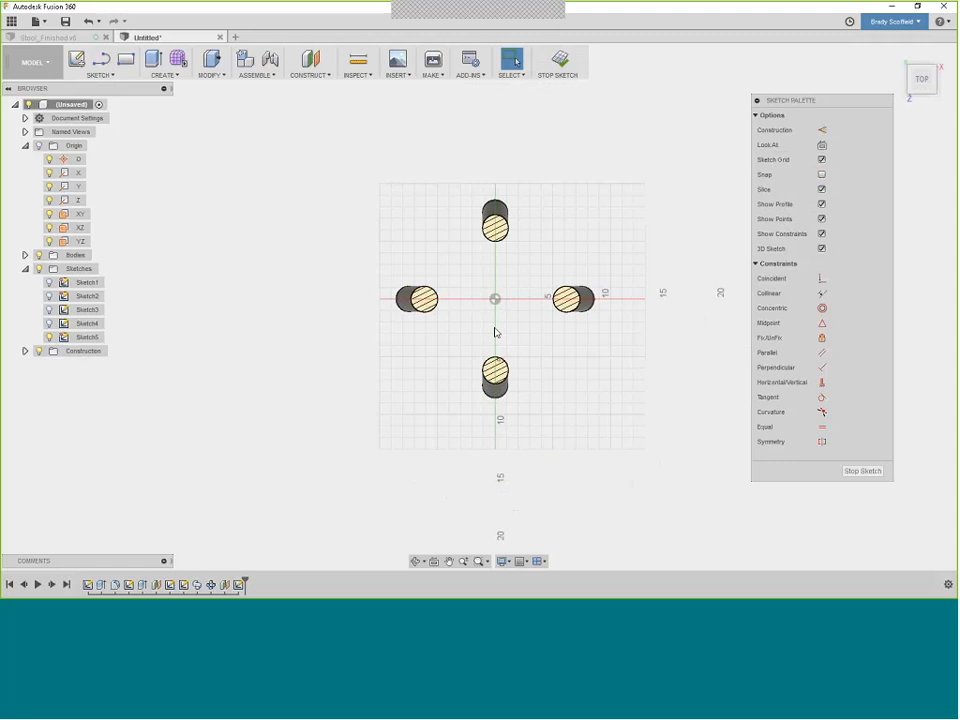
pyautogui.moveTo(498, 358)
pyautogui.keyDown('shift'); pyautogui.mouseDown(button='middle')
pyautogui.moveTo(503, 287)
pyautogui.moveTo(491, 354)
pyautogui.mouseUp(button='middle'); pyautogui.keyUp('shift')
pyautogui.scroll(2, 490, 341)
pyautogui.scroll(3, 490, 341)
pyautogui.scroll(1, 491, 345)
pyautogui.keyDown('shift'); pyautogui.moveTo(491, 341); pyautogui.dragTo(490, 395, button='middle'); pyautogui.keyUp('shift')
pyautogui.scroll(-1, 491, 345)
pyautogui.click(917, 76)
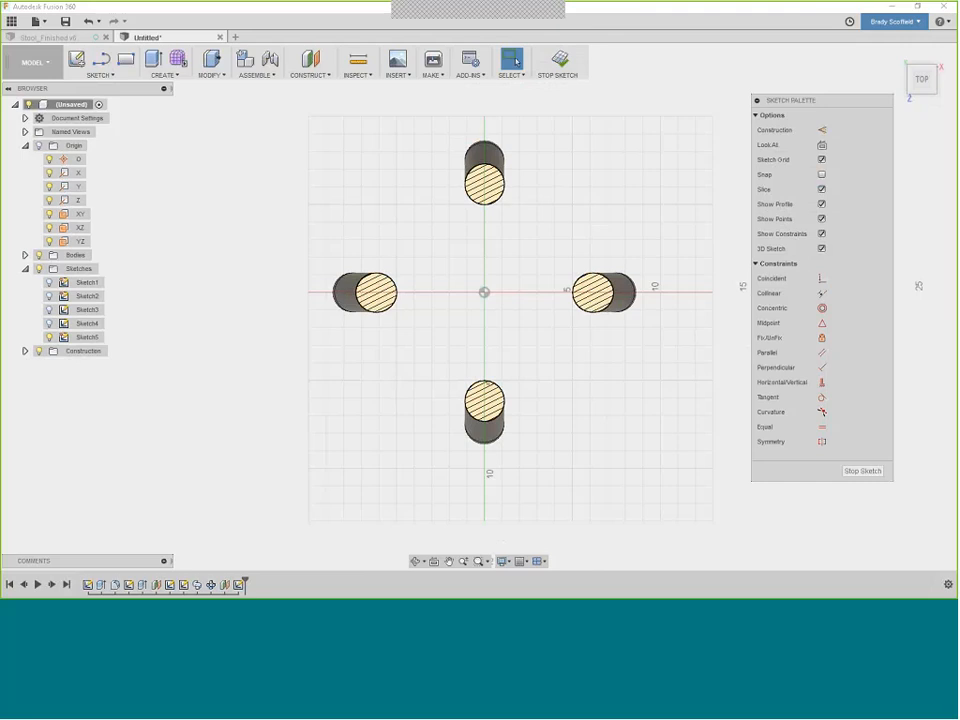
# Project the geometry of all four legs onto the sketch plane
pyautogui.click(109, 79)
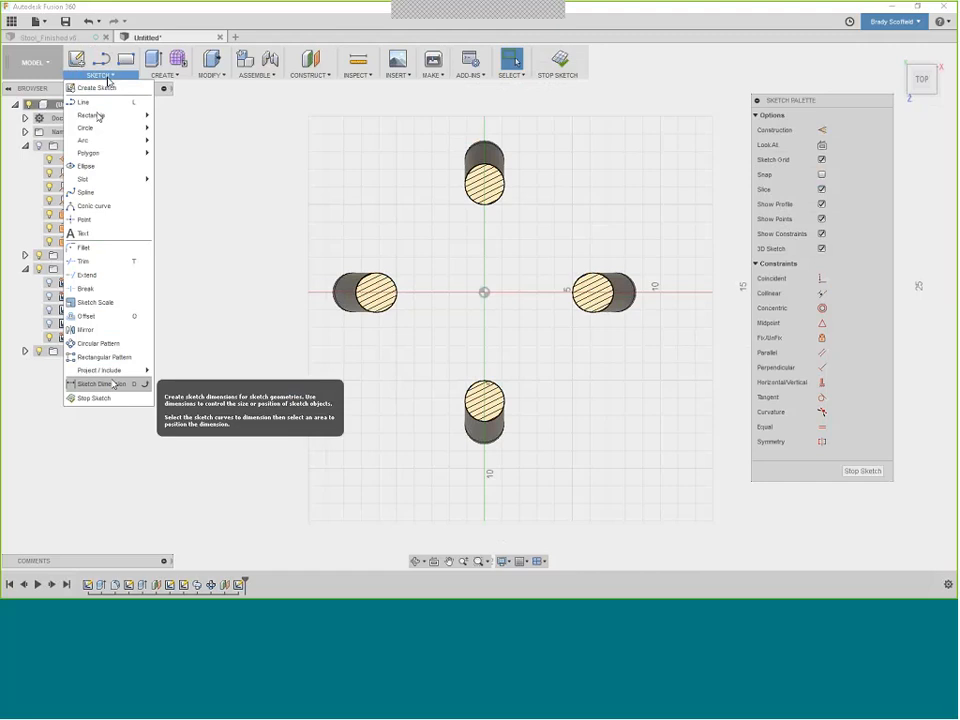
pyautogui.moveTo(142, 371)
pyautogui.click(177, 374)
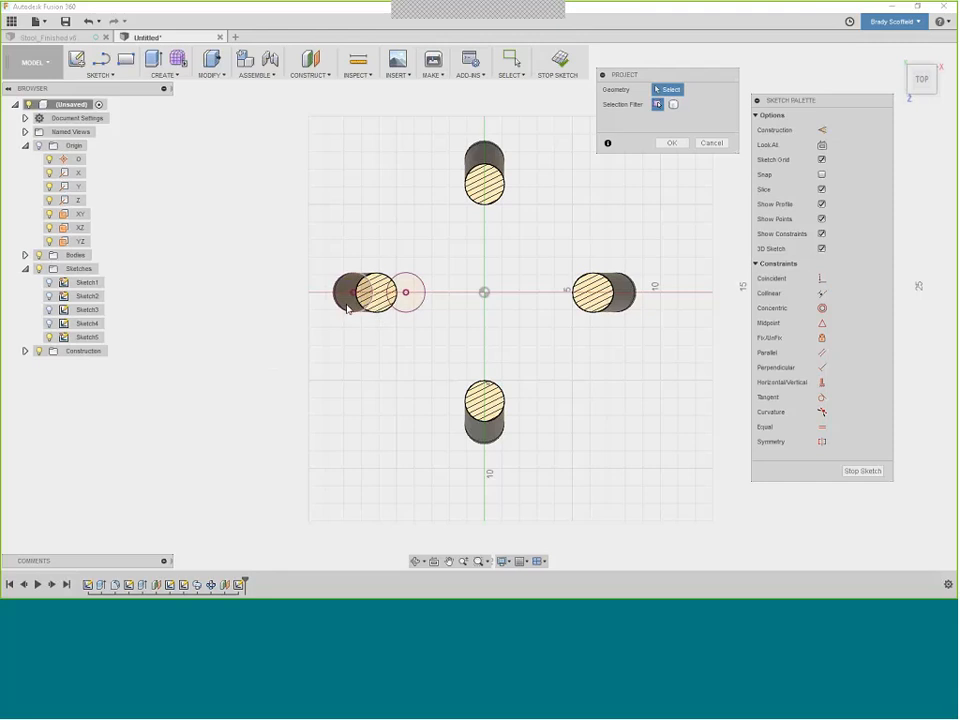
pyautogui.click(348, 308)
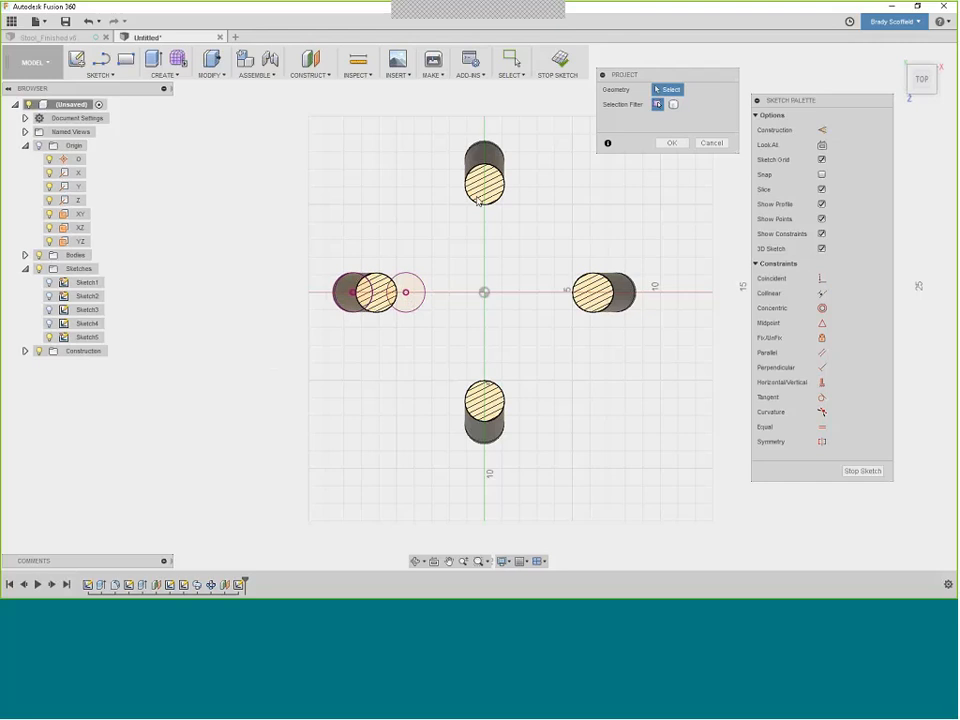
pyautogui.click(479, 202)
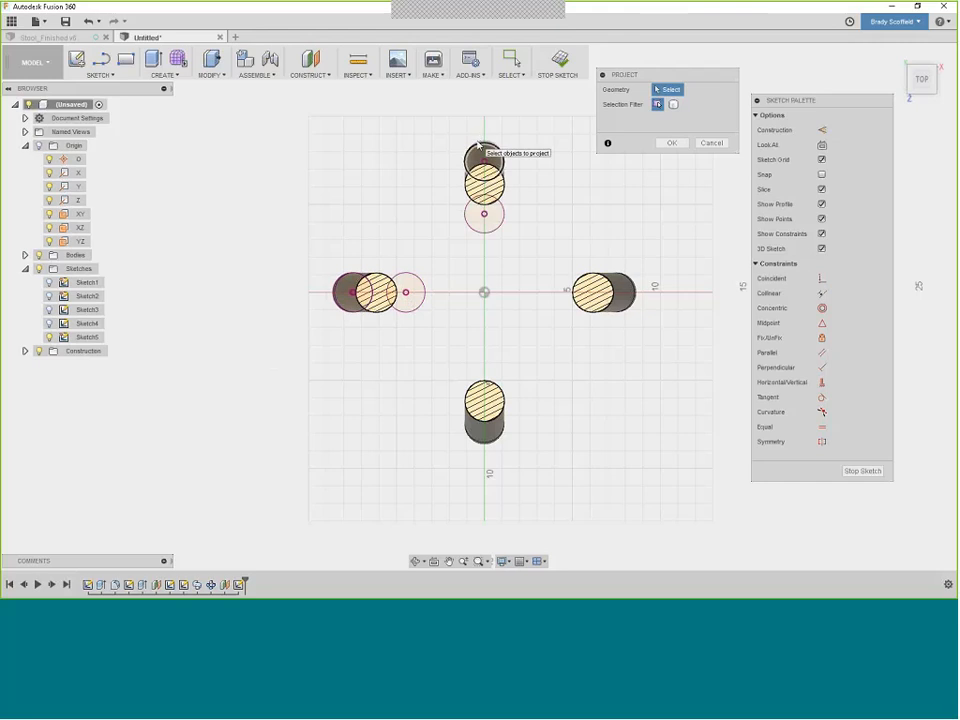
pyautogui.click(479, 143)
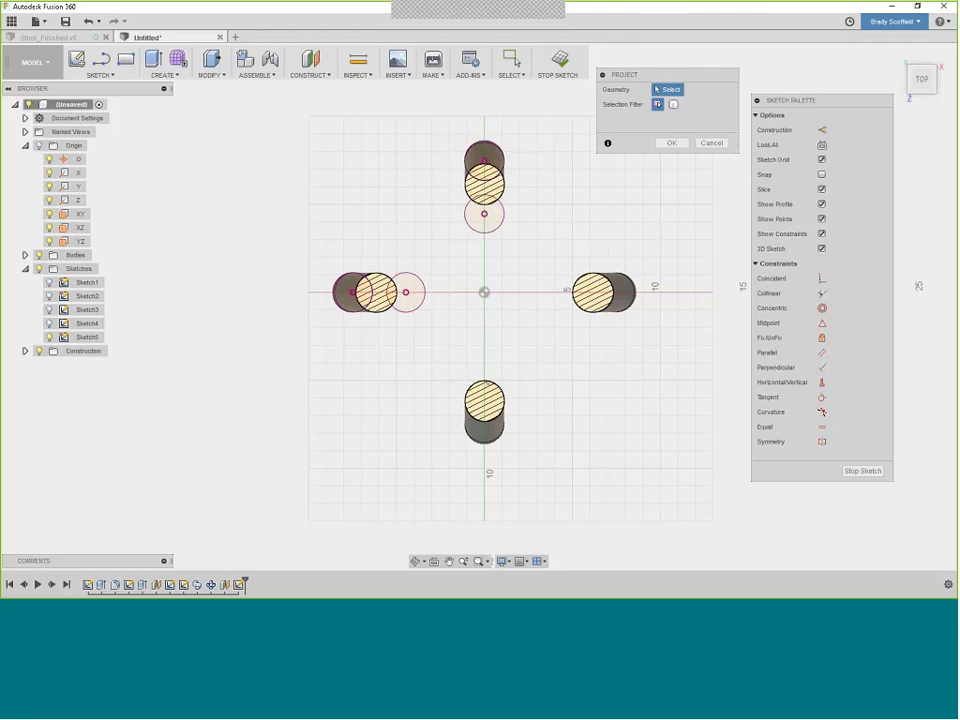
pyautogui.click(583, 285)
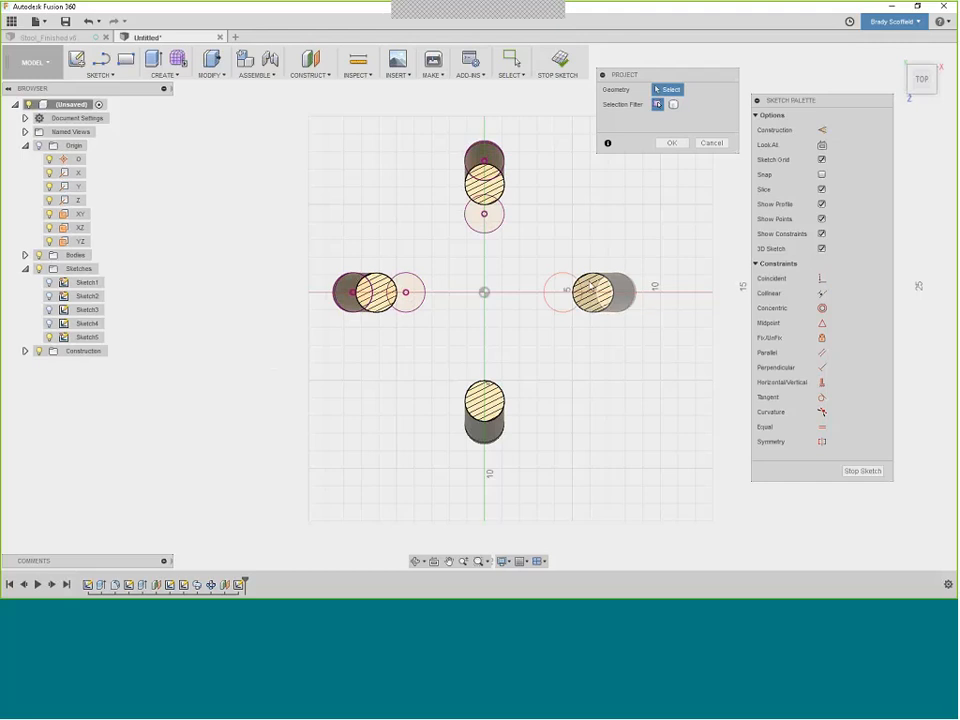
pyautogui.click(623, 287)
pyautogui.click(503, 400)
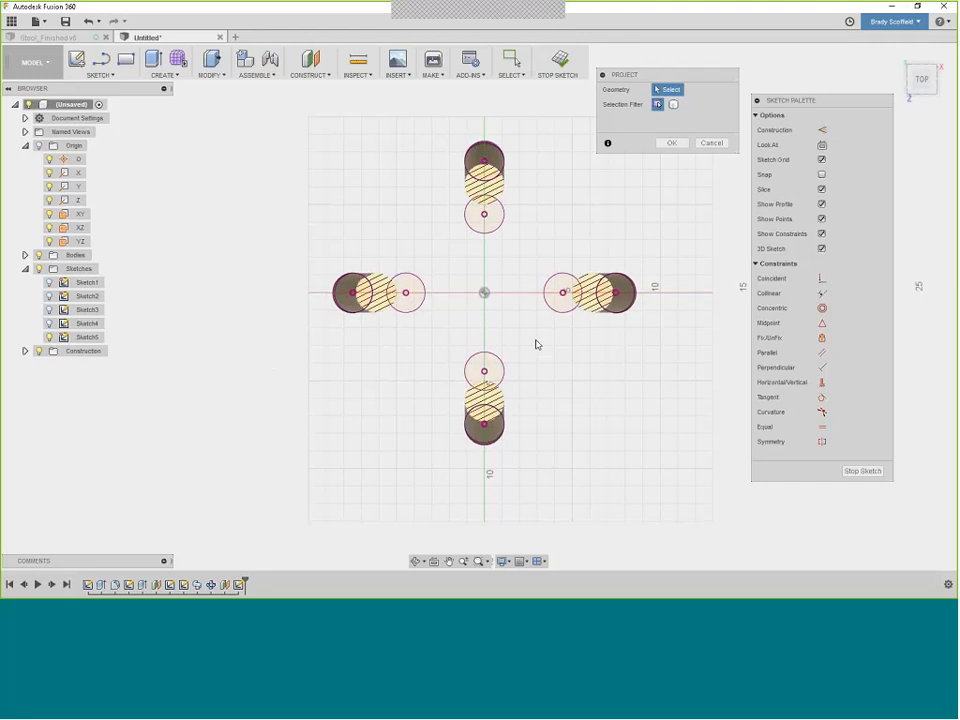
pyautogui.moveTo(536, 343)
pyautogui.keyDown('shift'); pyautogui.mouseDown(button='middle')
pyautogui.moveTo(506, 453)
pyautogui.moveTo(572, 374)
pyautogui.moveTo(710, 360)
pyautogui.moveTo(415, 328)
pyautogui.moveTo(452, 306)
pyautogui.mouseUp(button='middle'); pyautogui.keyUp('shift')
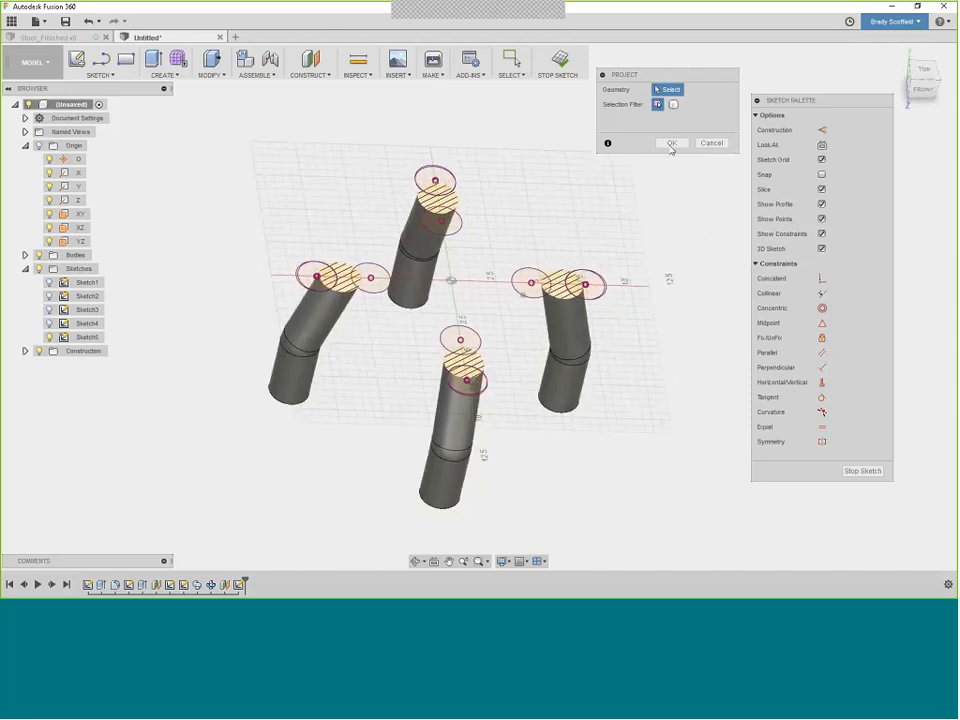
pyautogui.click(671, 146)
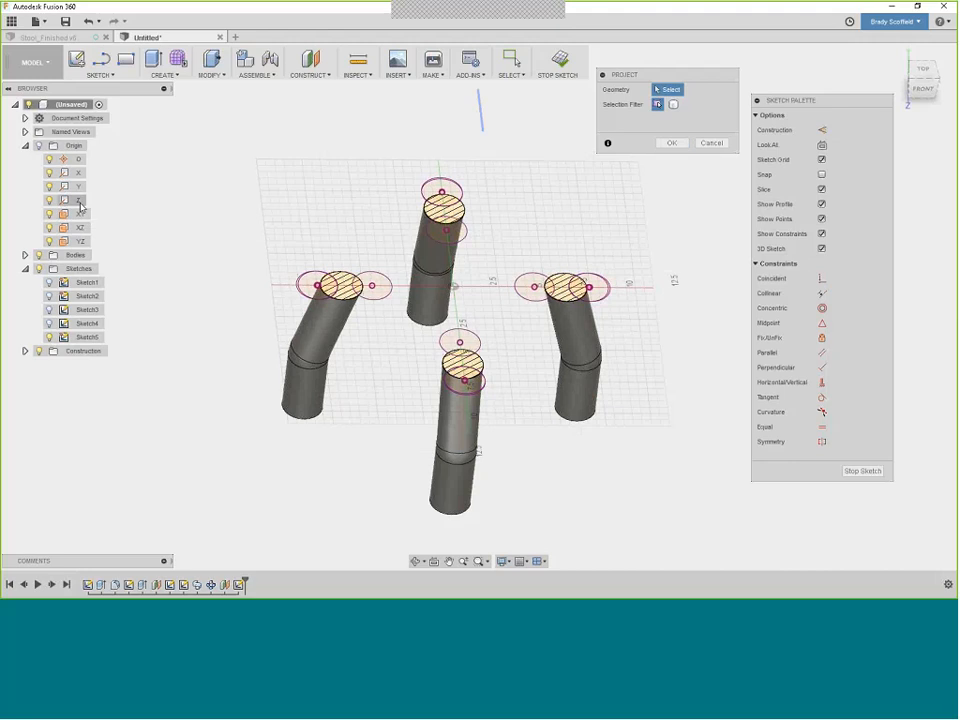
# Project the origin's Z and X axes into the same sketch
pyautogui.click(81, 206)
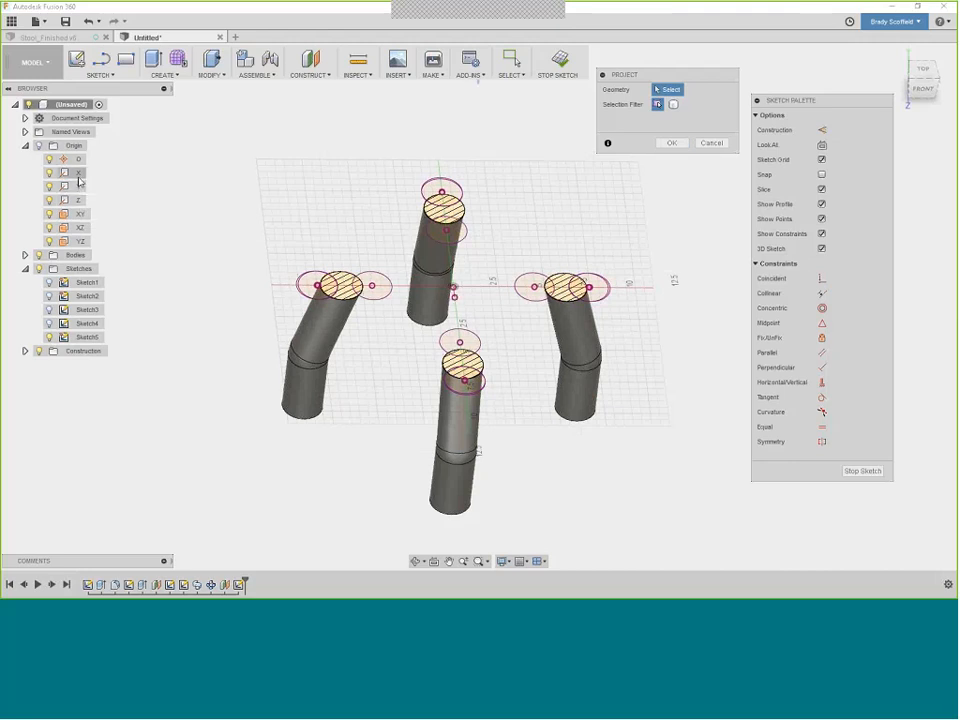
pyautogui.click(78, 176)
pyautogui.keyDown('shift'); pyautogui.moveTo(588, 136); pyautogui.dragTo(622, 252, button='middle'); pyautogui.keyUp('shift')
pyautogui.click(678, 145)
# Convert all the projected leg circles to construction geometry
pyautogui.click(913, 87)
pyautogui.moveTo(632, 95)
pyautogui.mouseDown()
pyautogui.moveTo(591, 171)
pyautogui.moveTo(285, 414)
pyautogui.mouseUp()
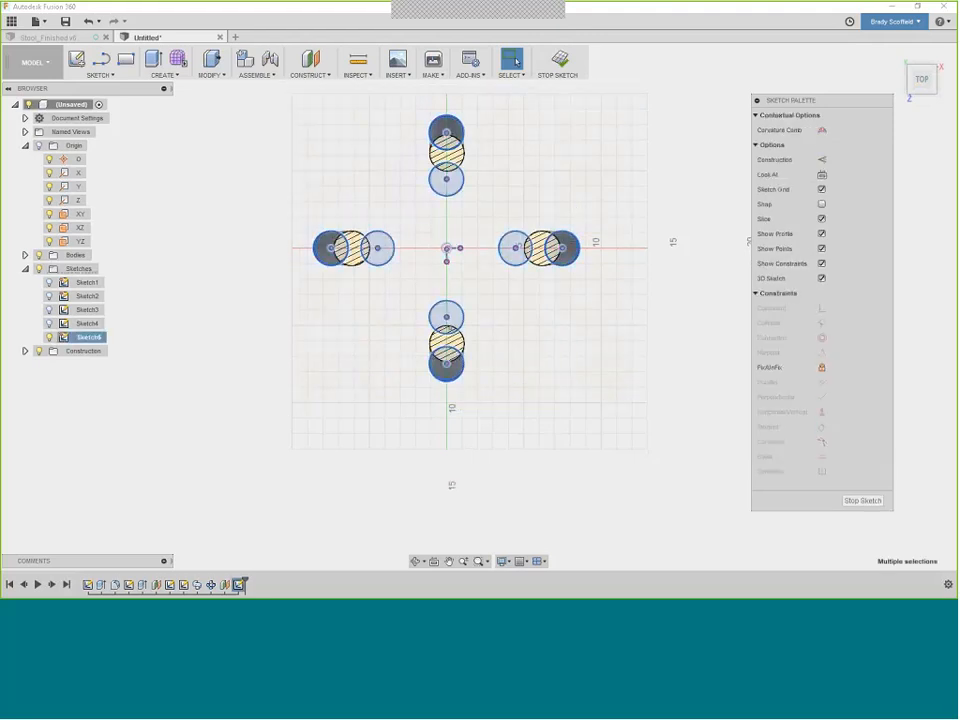
pyautogui.click(822, 161)
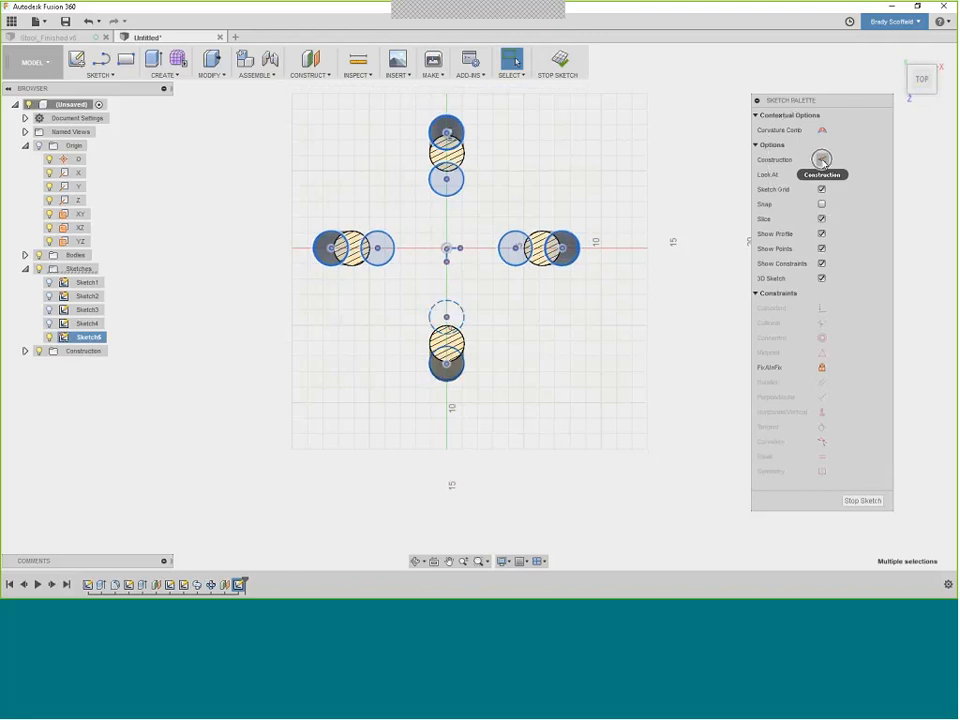
pyautogui.moveTo(449, 135); pyautogui.dragTo(443, 155, button='middle')
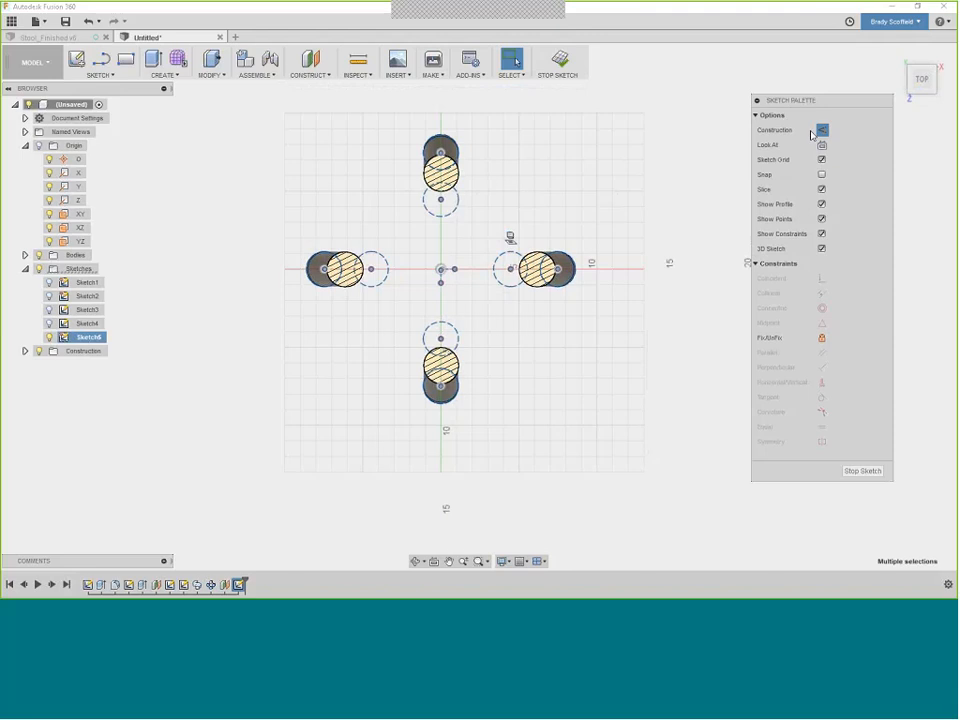
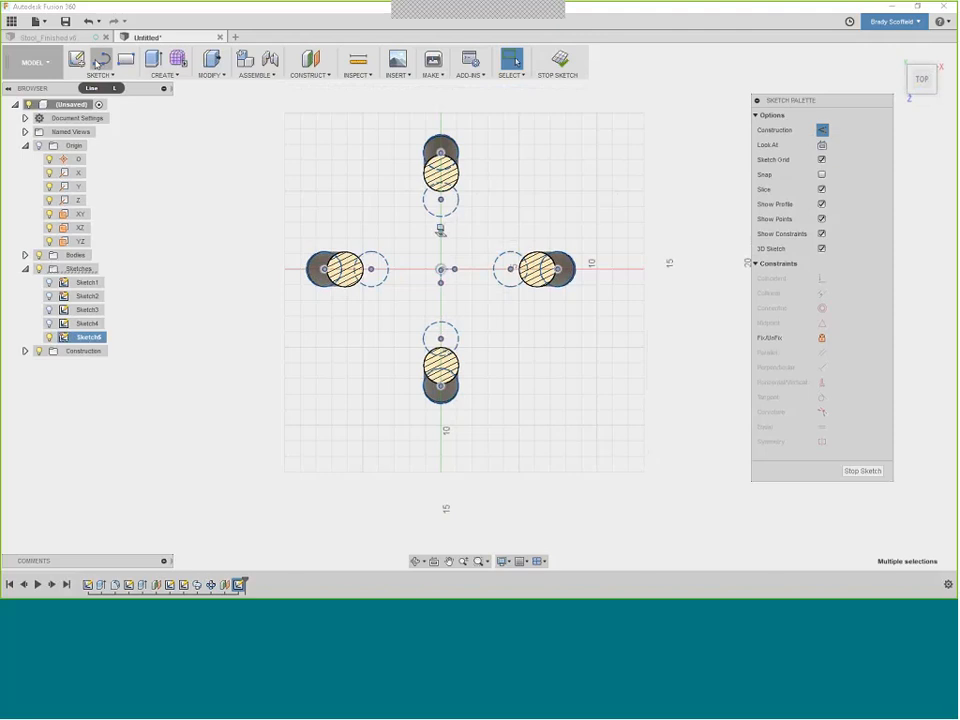
# Sketch a closed four-line diamond around the four legs, placing its corners near the sketch axes just beyond each leg
pyautogui.press('l')
pyautogui.click(276, 268)
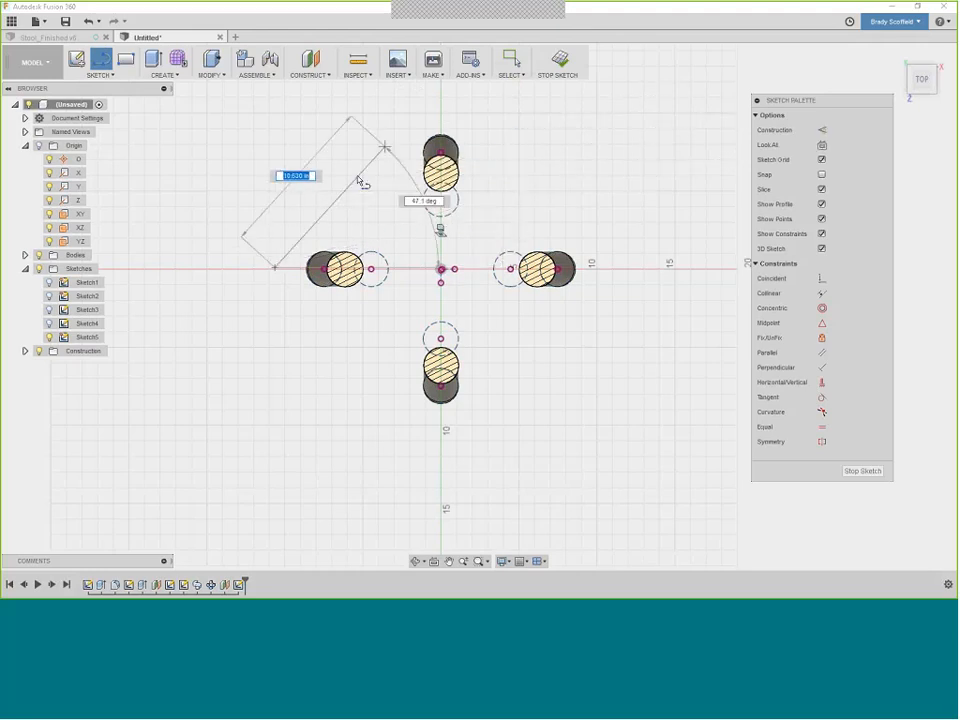
pyautogui.click(440, 112)
pyautogui.click(593, 266)
pyautogui.click(443, 437)
pyautogui.click(277, 270)
pyautogui.click(512, 61)
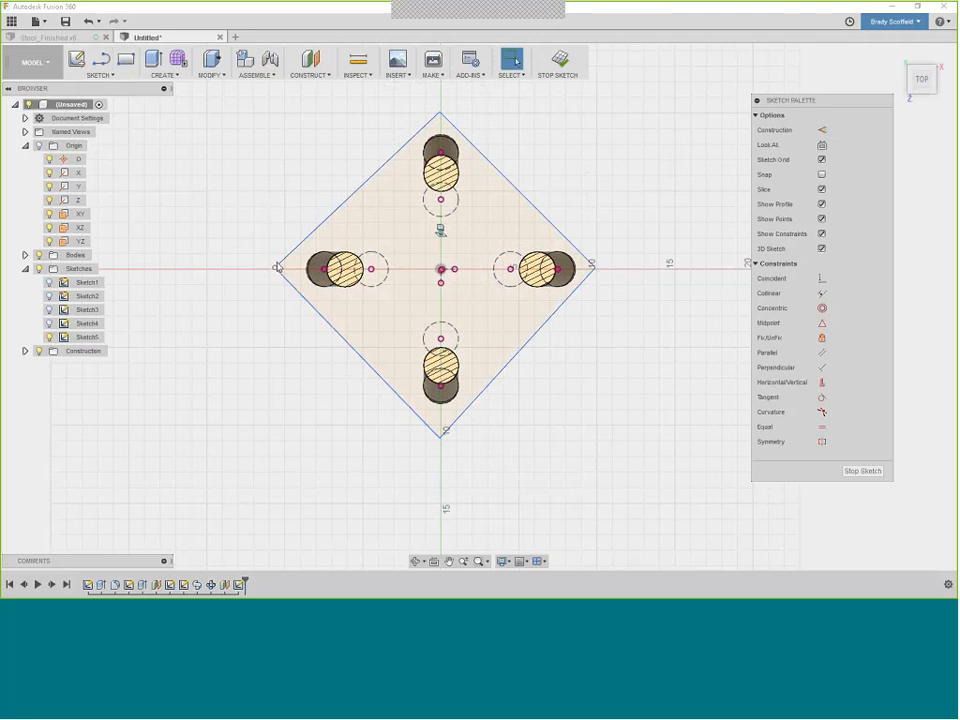
# Apply a Horizontal/Vertical constraint between the sketch's center point and the diamond's left corner
pyautogui.scroll(1, 277, 269)
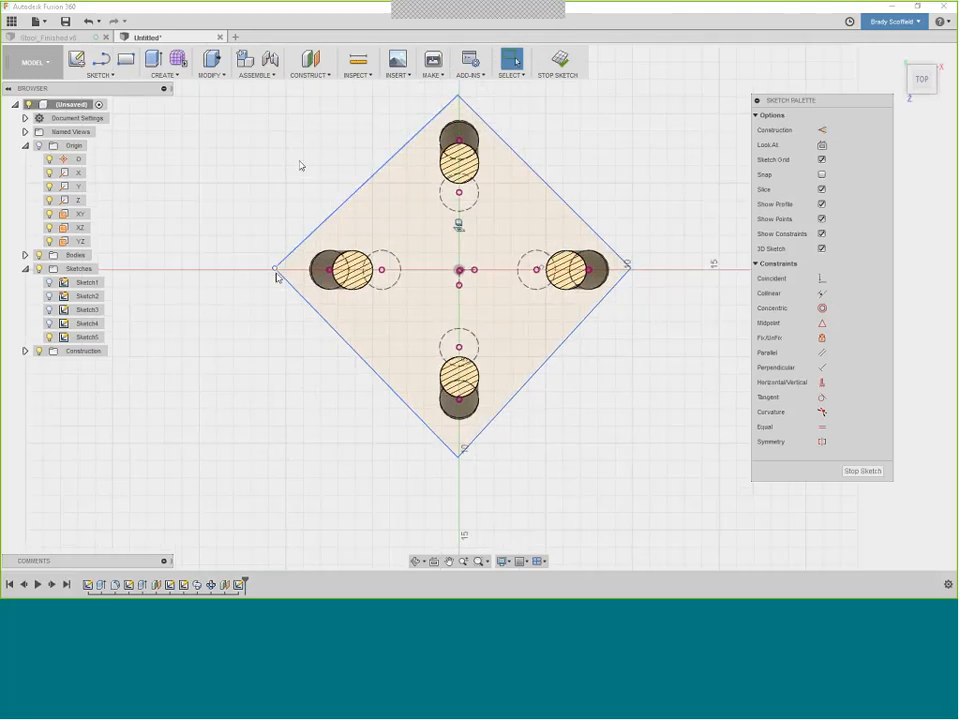
pyautogui.scroll(3, 262, 270)
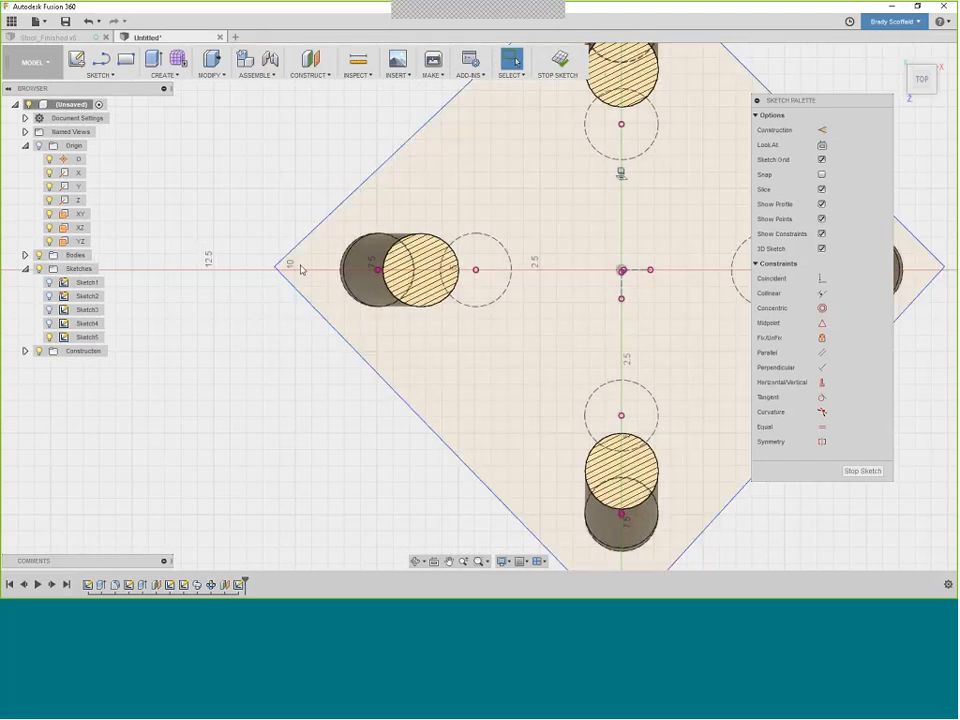
pyautogui.scroll(1, 262, 272)
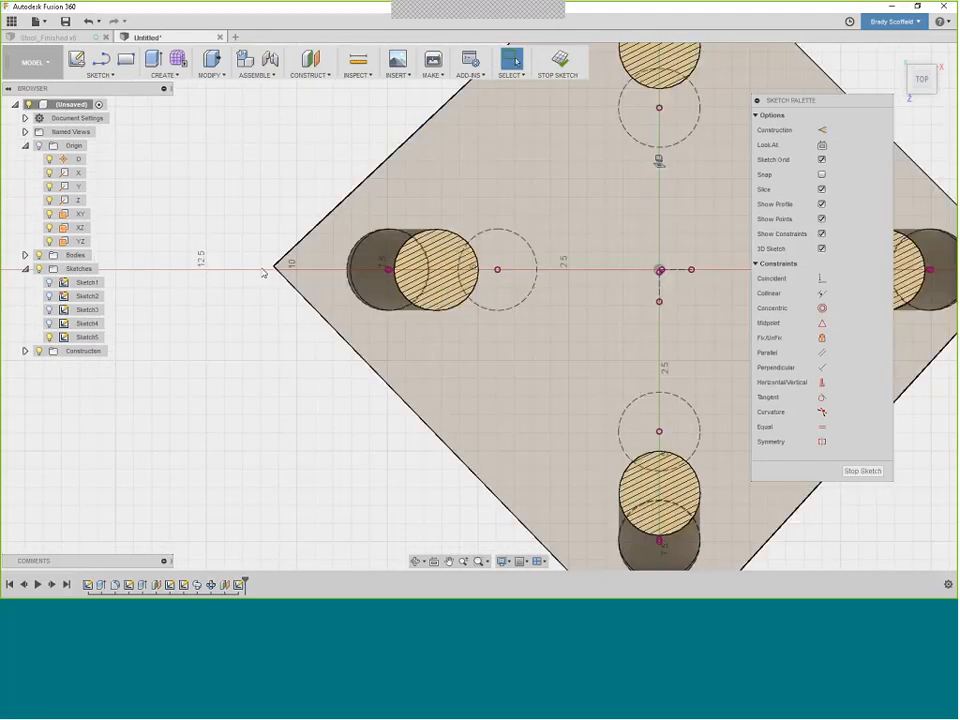
pyautogui.scroll(3, 264, 272)
pyautogui.scroll(-2, 336, 258)
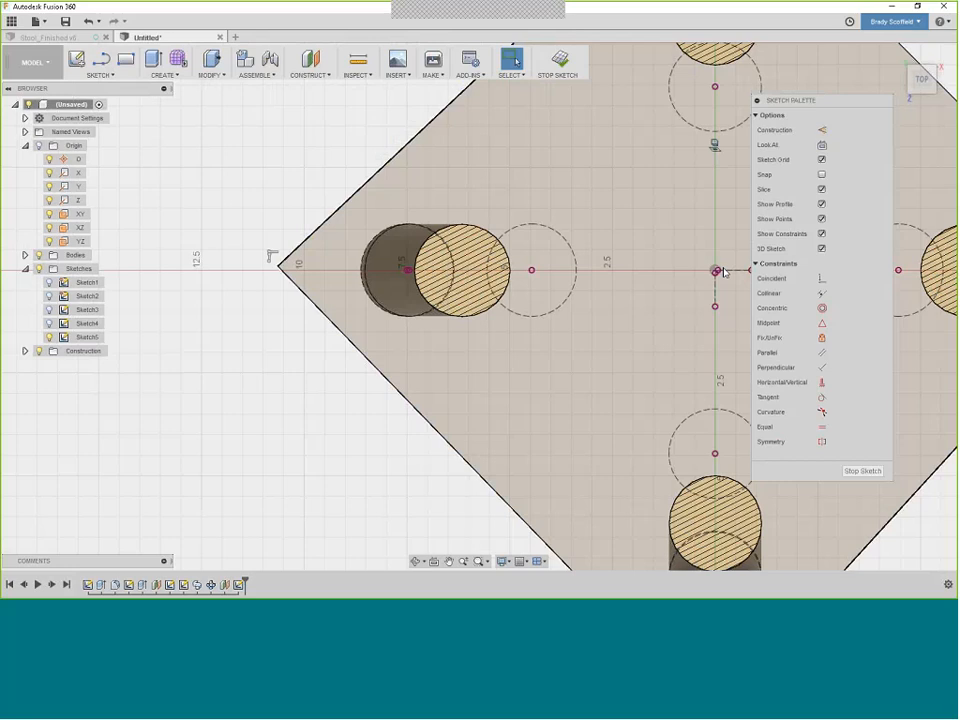
pyautogui.scroll(-1, 780, 280)
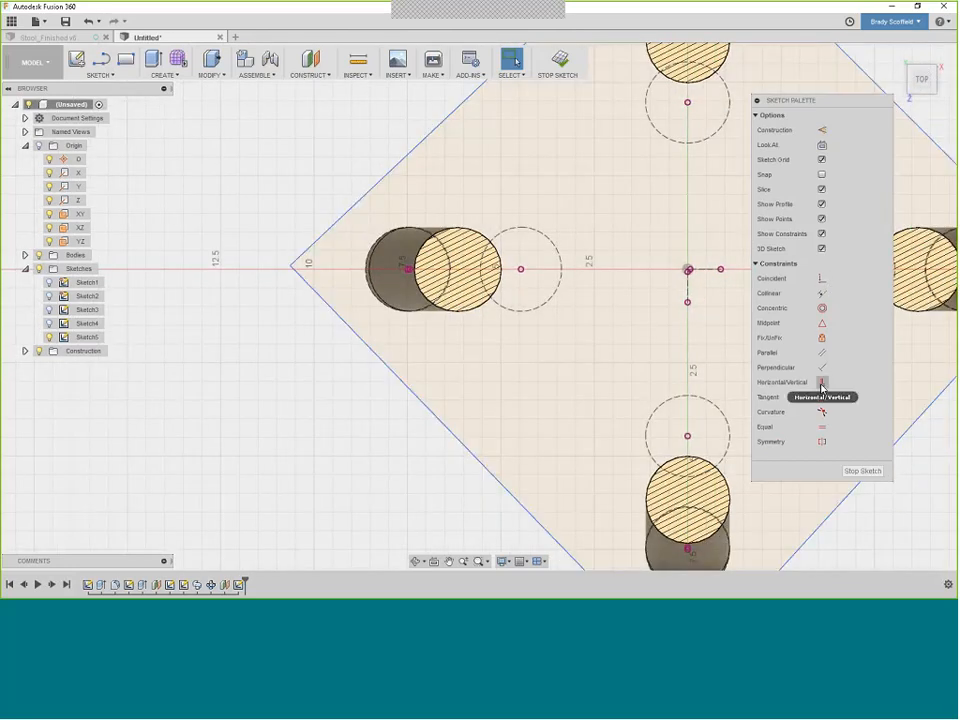
pyautogui.click(822, 386)
pyautogui.scroll(1, 688, 272)
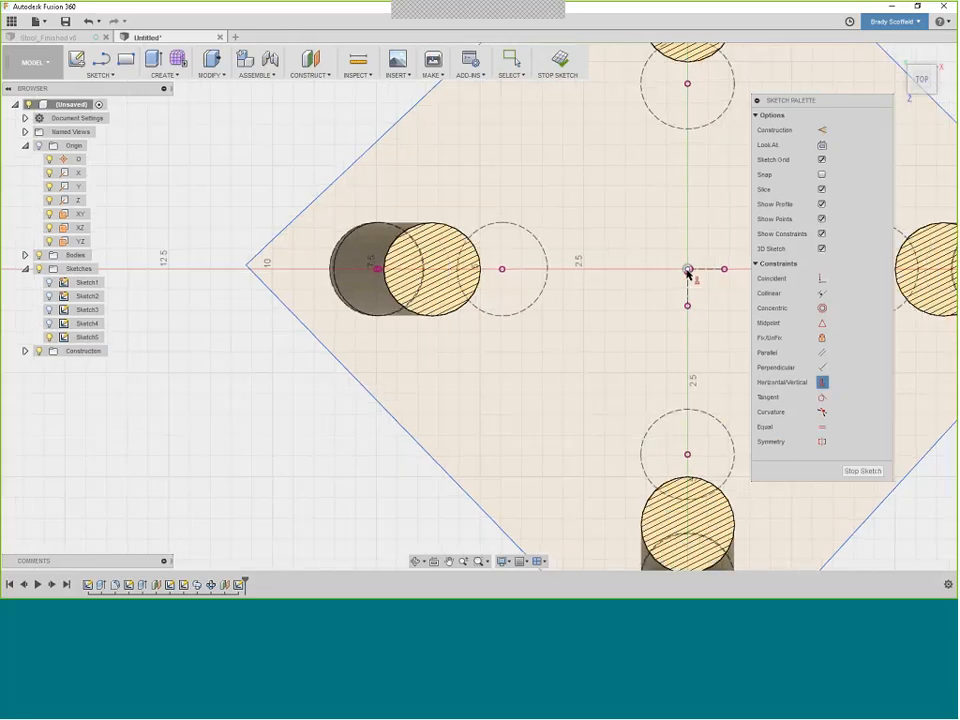
pyautogui.scroll(3, 688, 272)
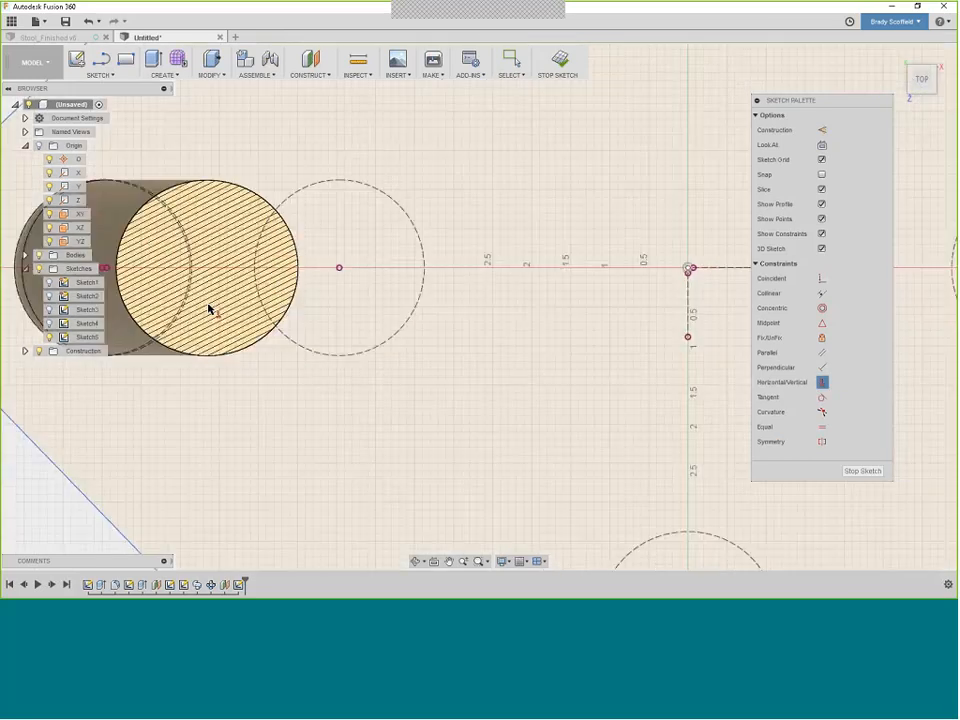
pyautogui.scroll(-2, 208, 309)
pyautogui.scroll(-2, 113, 282)
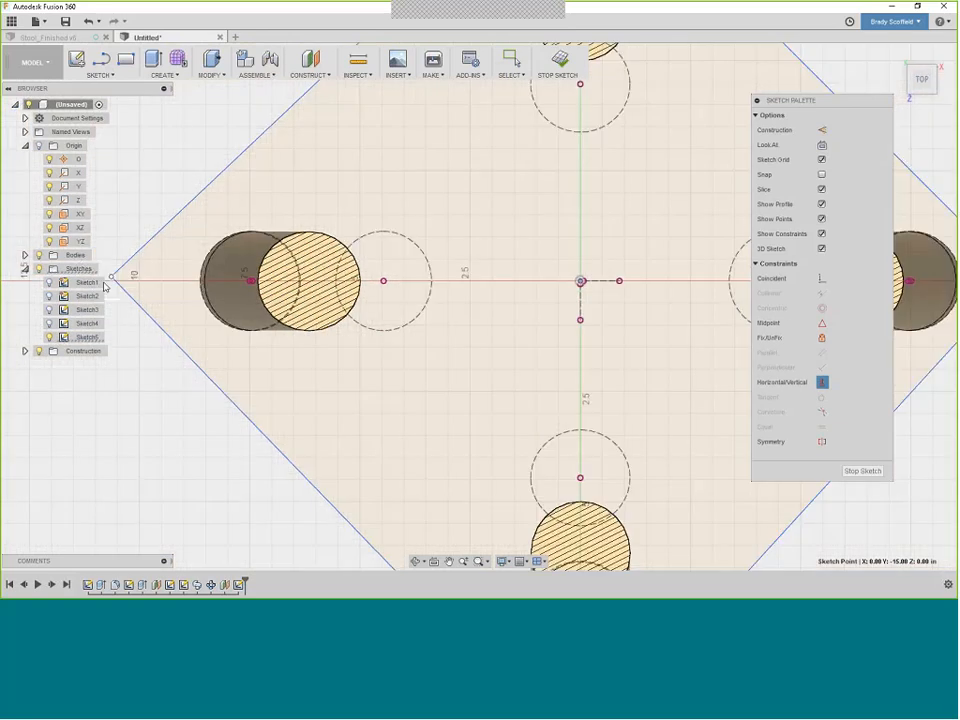
pyautogui.scroll(-1, 369, 259)
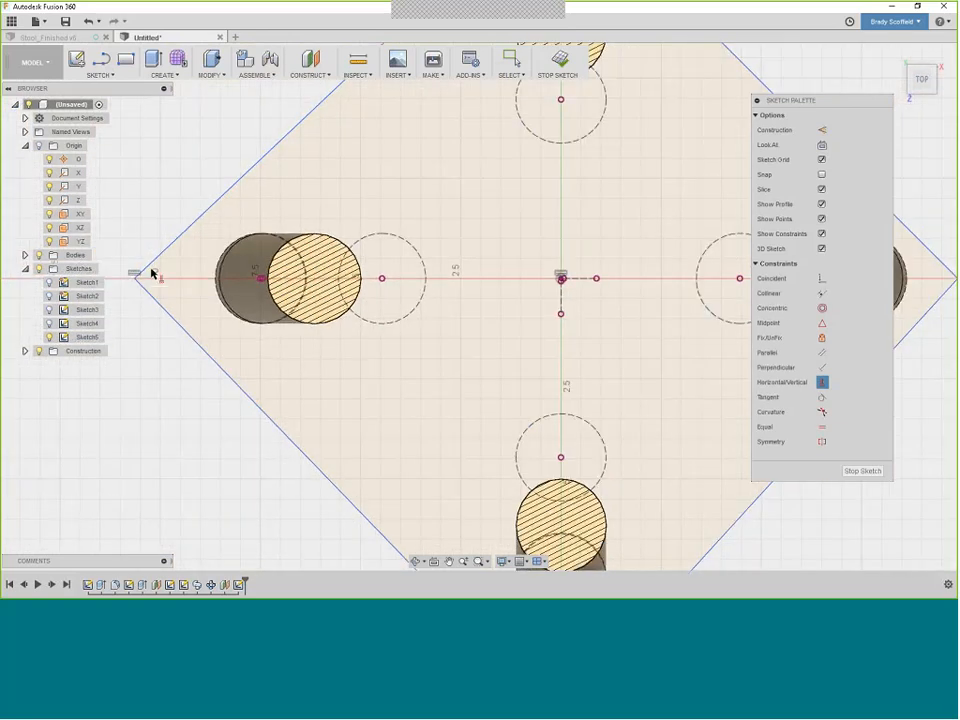
pyautogui.moveTo(152, 273); pyautogui.dragTo(157, 280, button='middle')
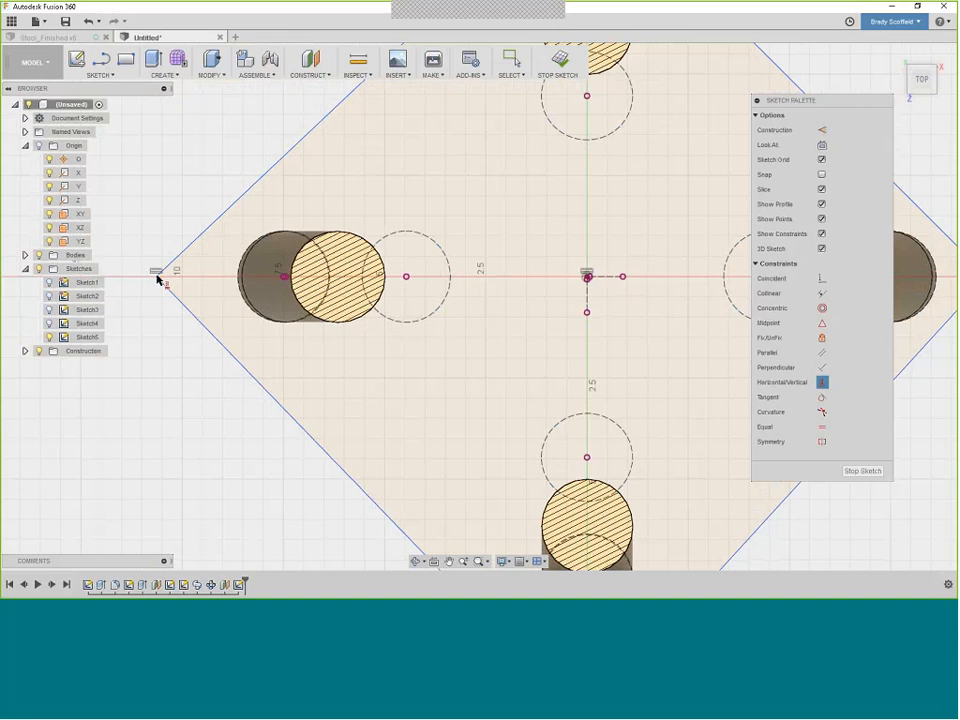
# Apply a Horizontal/Vertical constraint between the sketch's center point and the diamond's top corner
pyautogui.scroll(1, 157, 280)
pyautogui.scroll(-3, 251, 363)
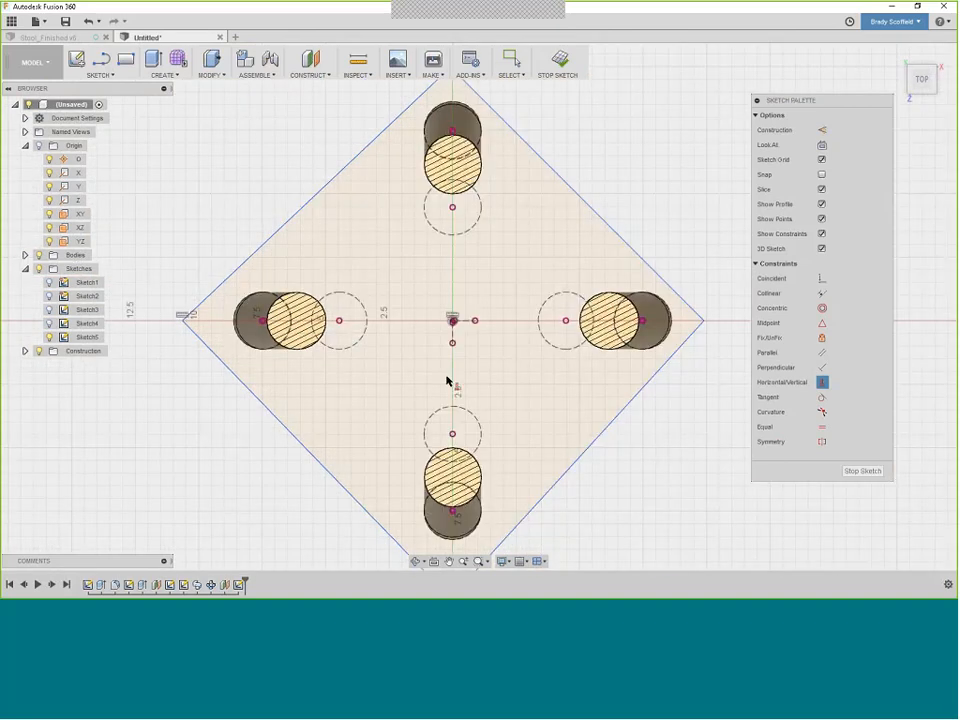
pyautogui.scroll(-1, 448, 365)
pyautogui.scroll(3, 449, 354)
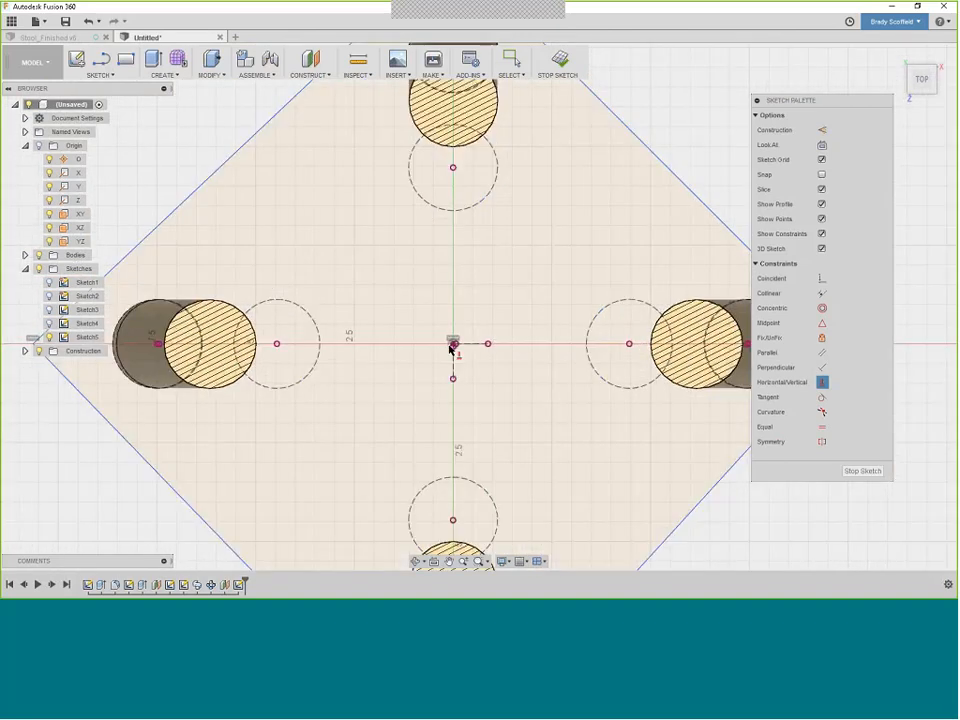
pyautogui.scroll(2, 449, 346)
pyautogui.scroll(2, 461, 382)
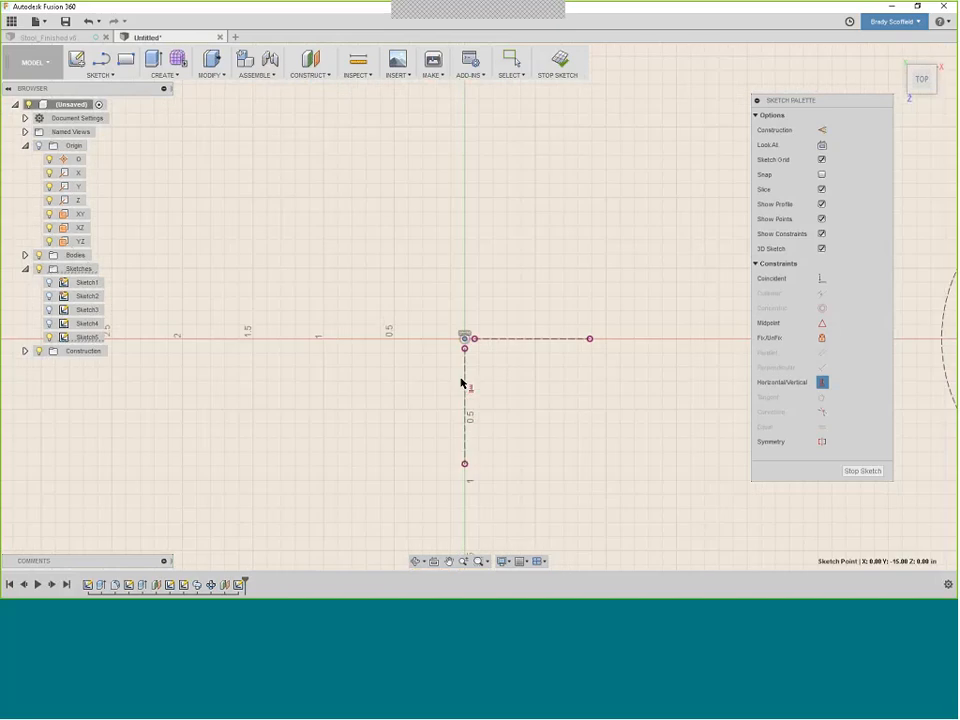
pyautogui.scroll(-6, 461, 382)
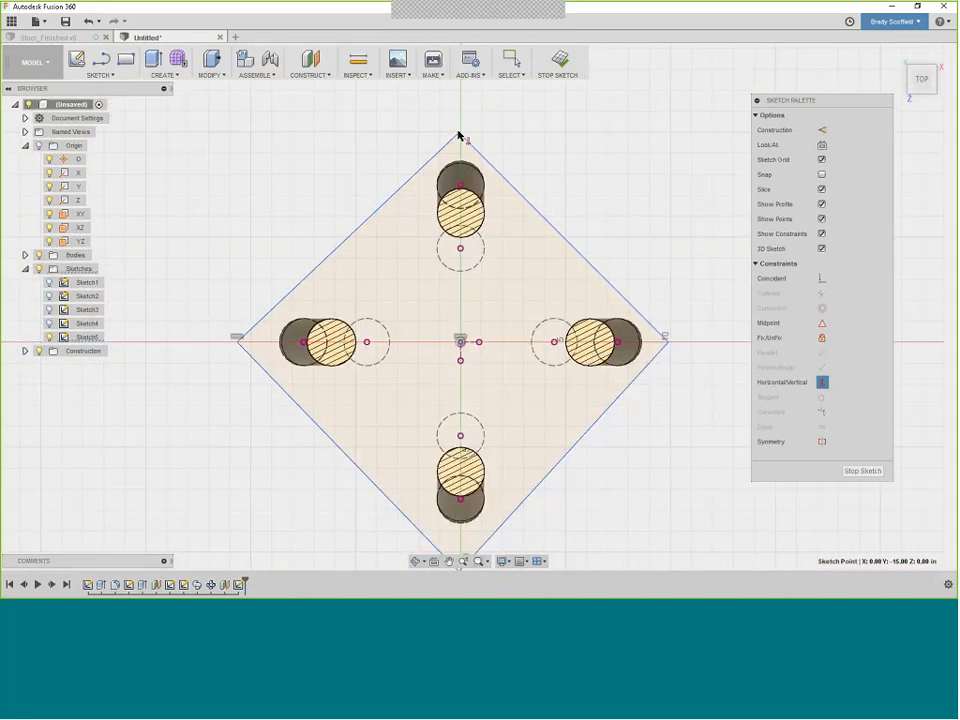
pyautogui.scroll(1, 458, 135)
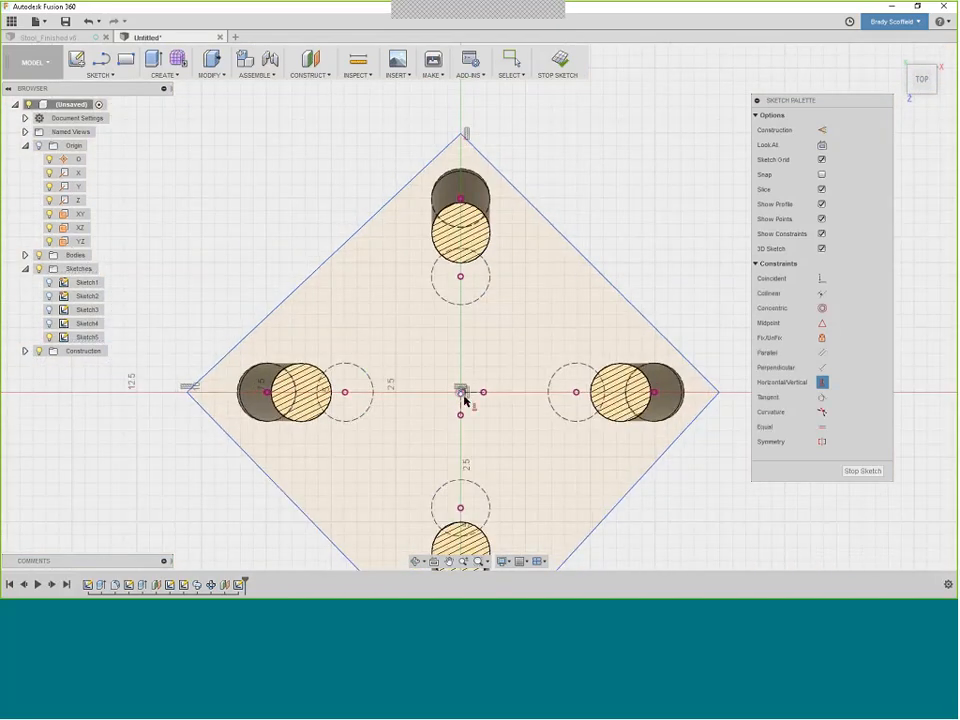
# Apply a Horizontal/Vertical constraint between the sketch's center point and the diamond's right corner
pyautogui.scroll(1, 462, 396)
pyautogui.scroll(5, 458, 393)
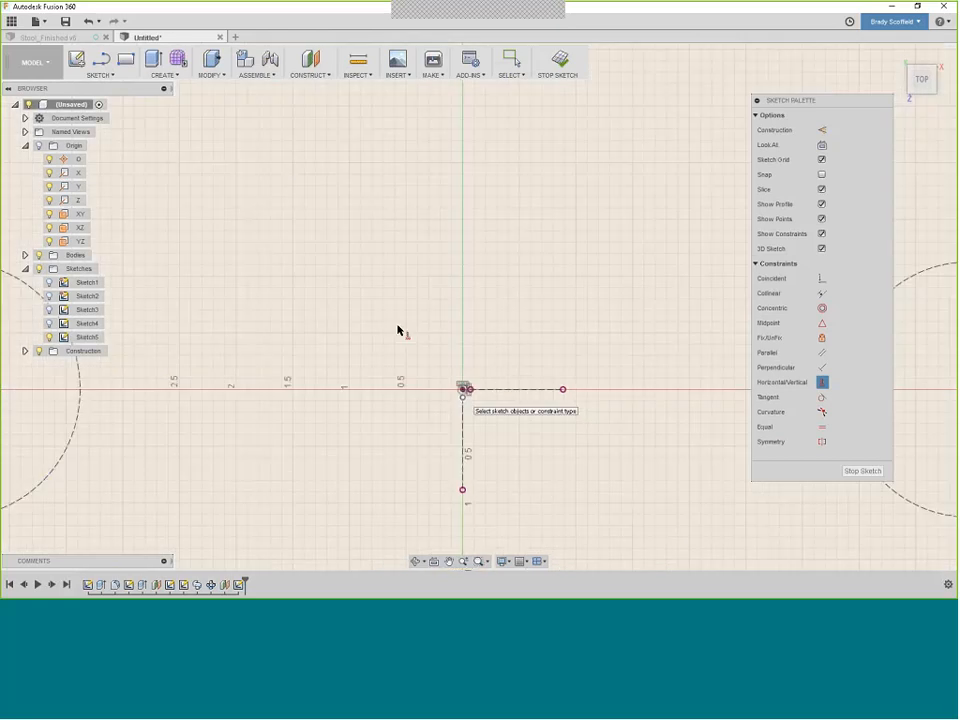
pyautogui.scroll(-5, 401, 340)
pyautogui.scroll(-1, 652, 347)
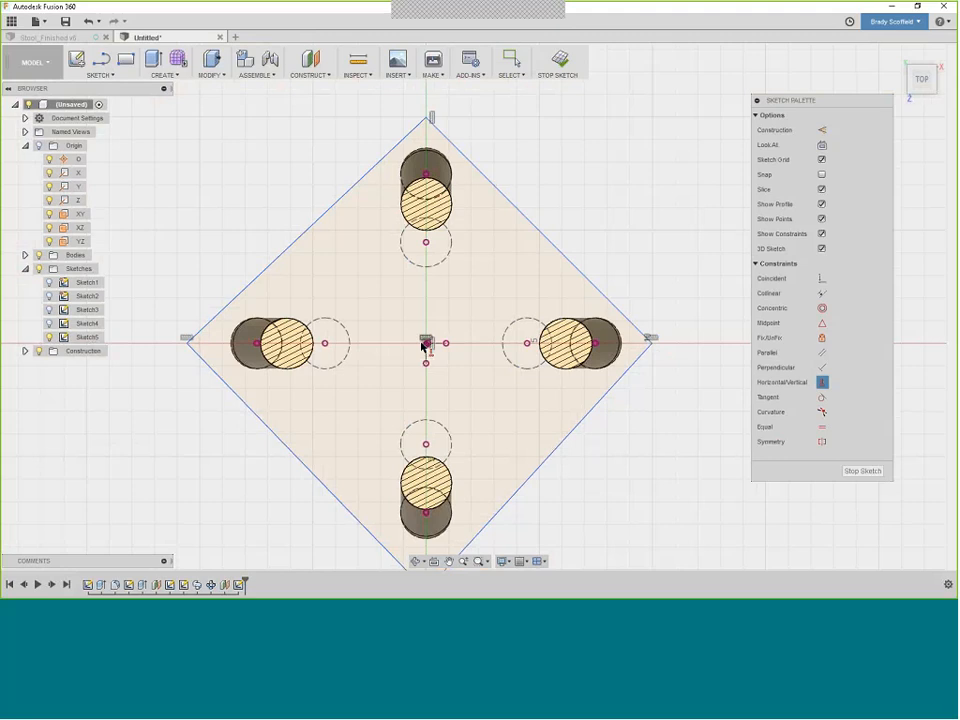
# Constrain the diamond's bottom corner vertically to the sketch's center point and end the Horizontal/Vertical command
pyautogui.scroll(-2, 424, 358)
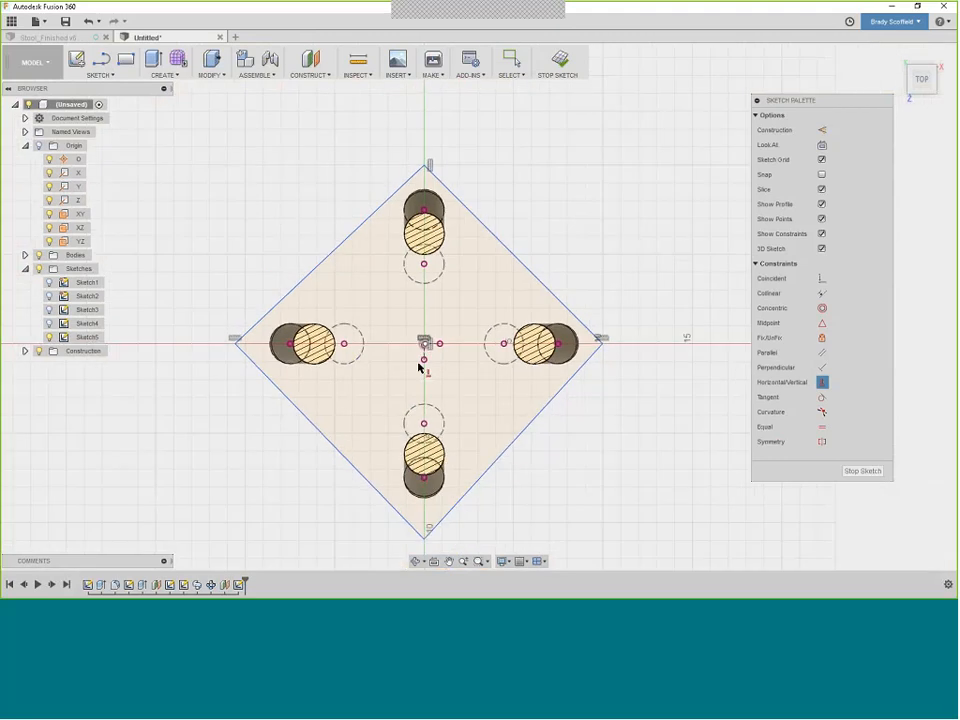
pyautogui.scroll(4, 421, 360)
pyautogui.scroll(4, 424, 355)
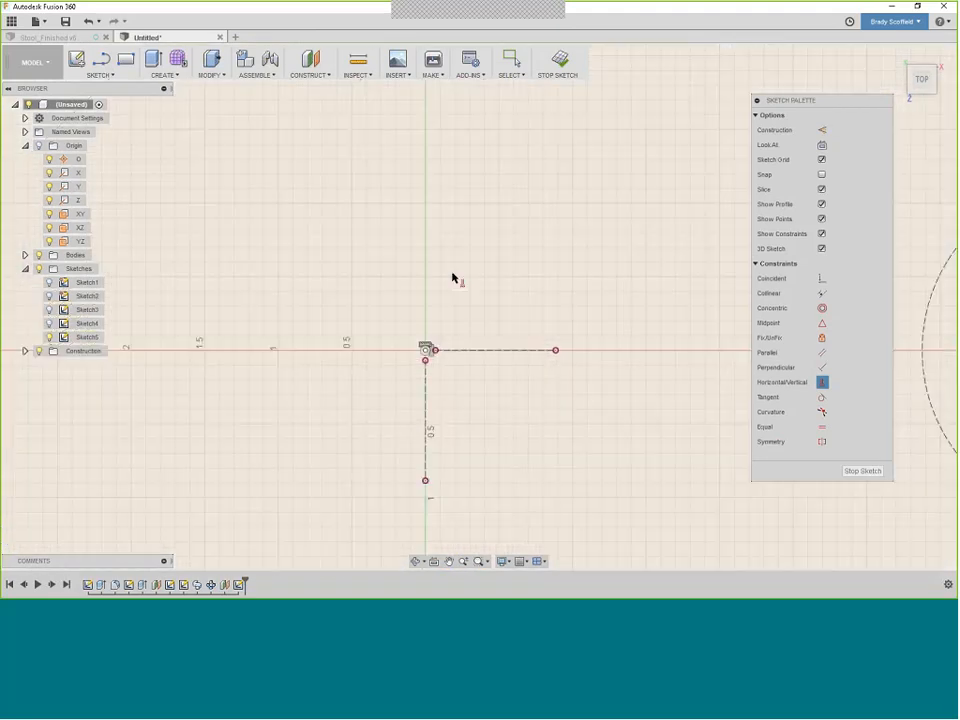
pyautogui.scroll(-5, 452, 282)
pyautogui.scroll(-2, 450, 323)
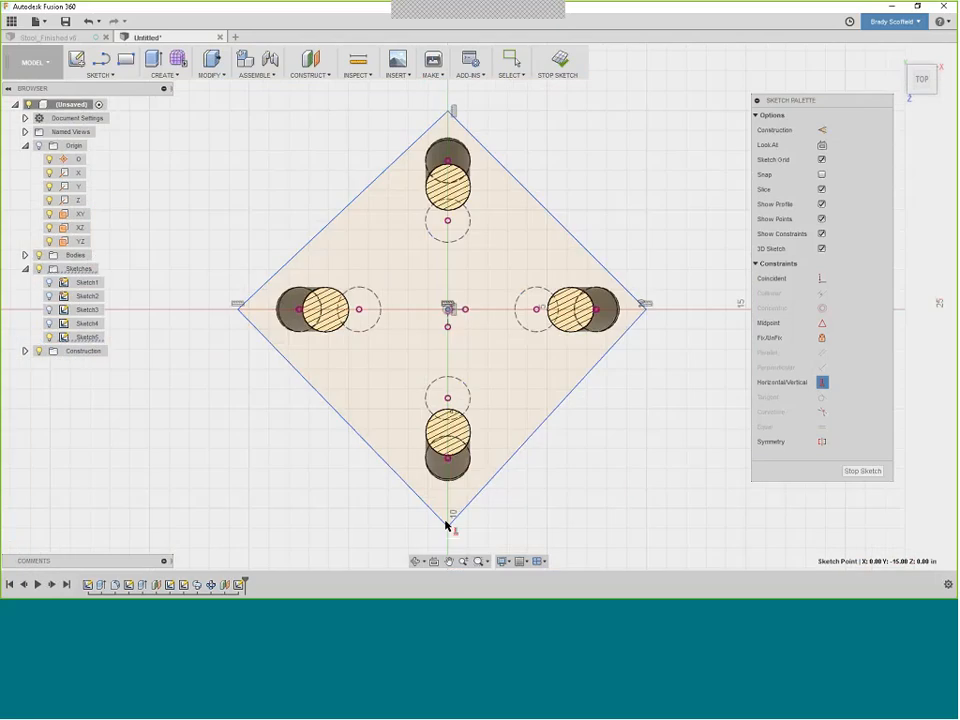
pyautogui.scroll(2, 450, 515)
pyautogui.click(602, 473)
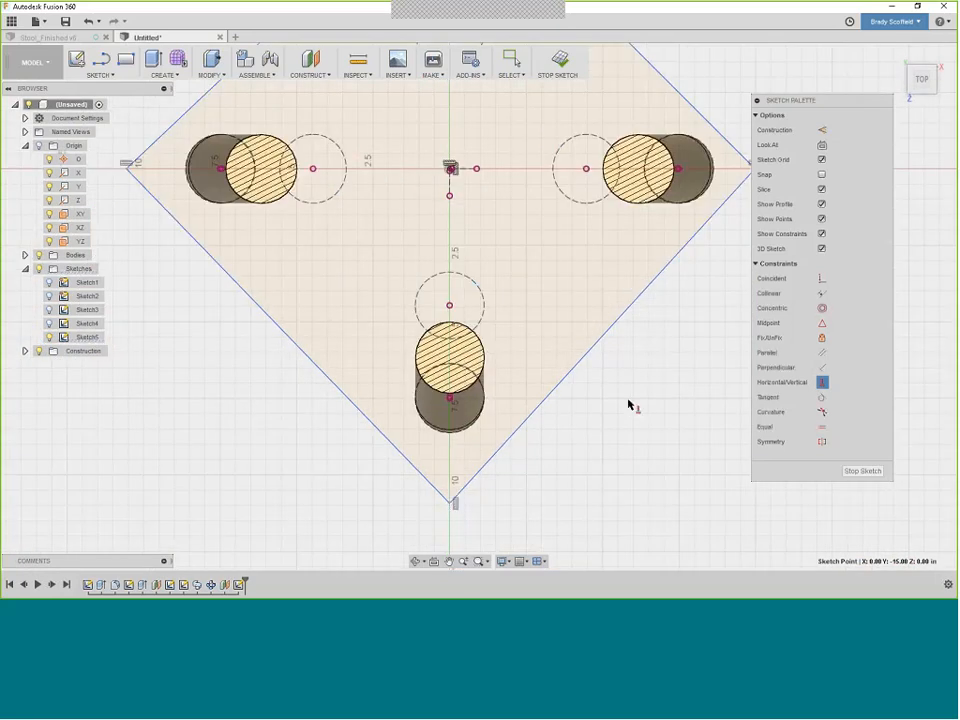
pyautogui.press('Escape')
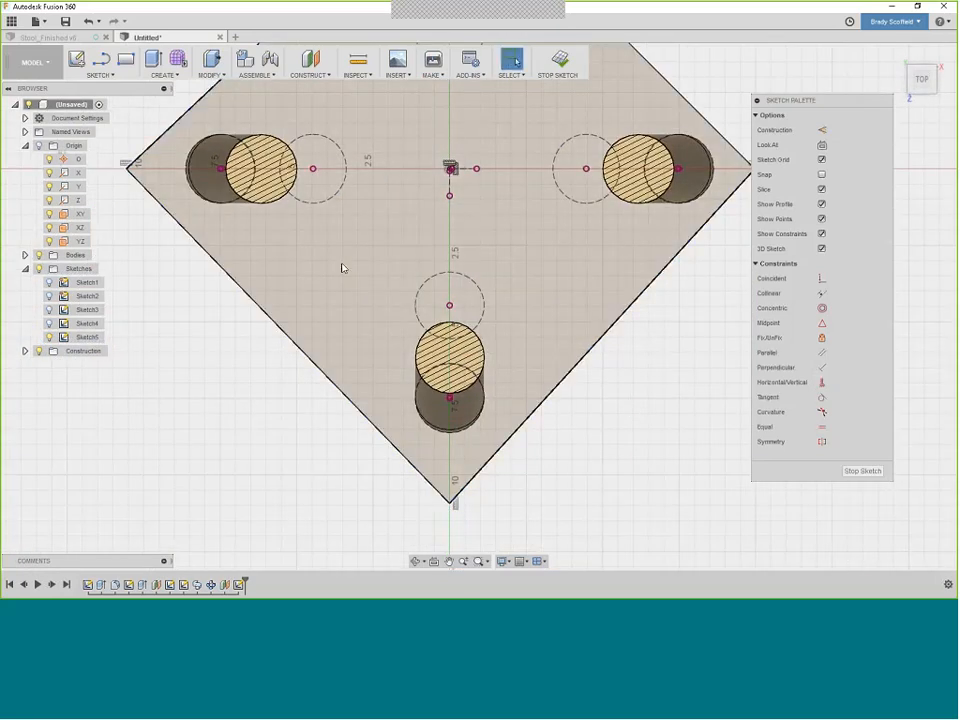
# Examine the diamond's constraint symbols, hiding the sketch constraints and showing them again to compare both views
pyautogui.scroll(-1, 171, 181)
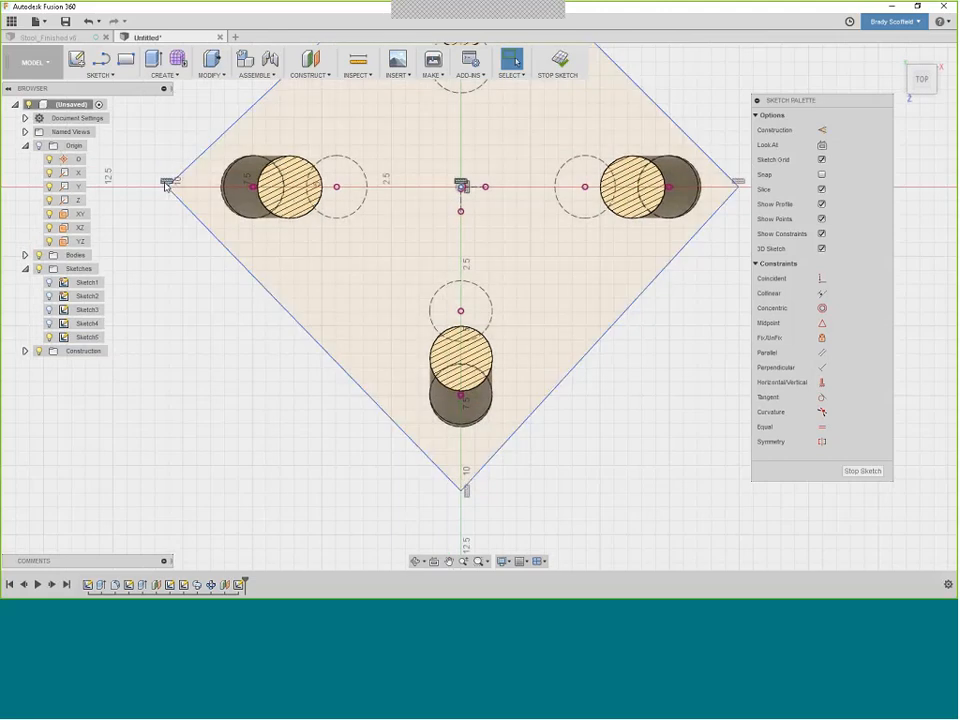
pyautogui.scroll(2, 168, 186)
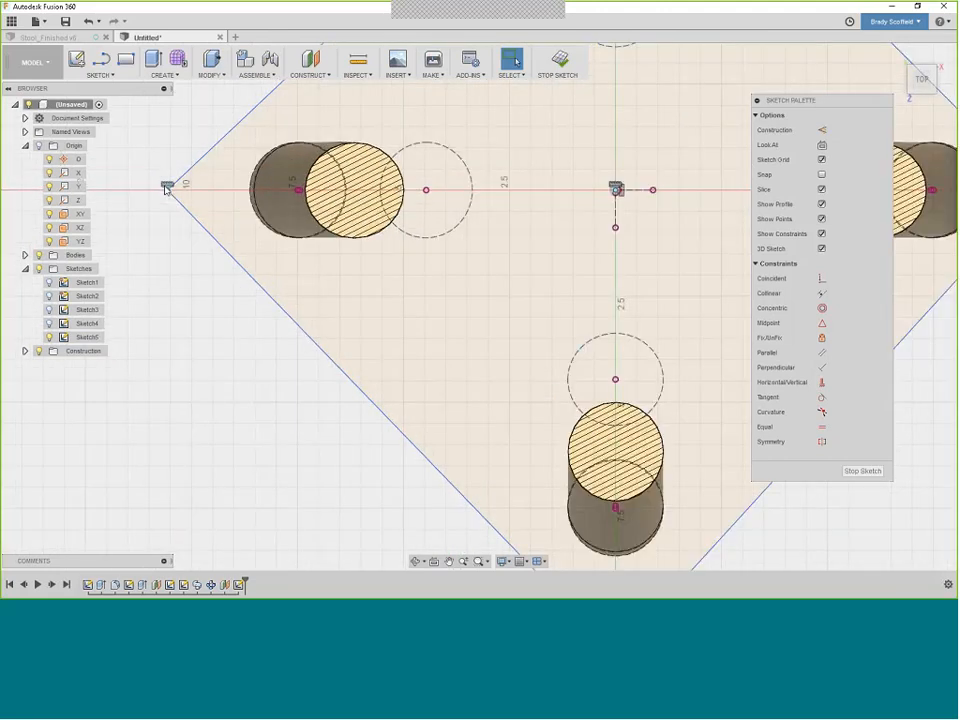
pyautogui.scroll(1, 166, 189)
pyautogui.scroll(-1, 168, 187)
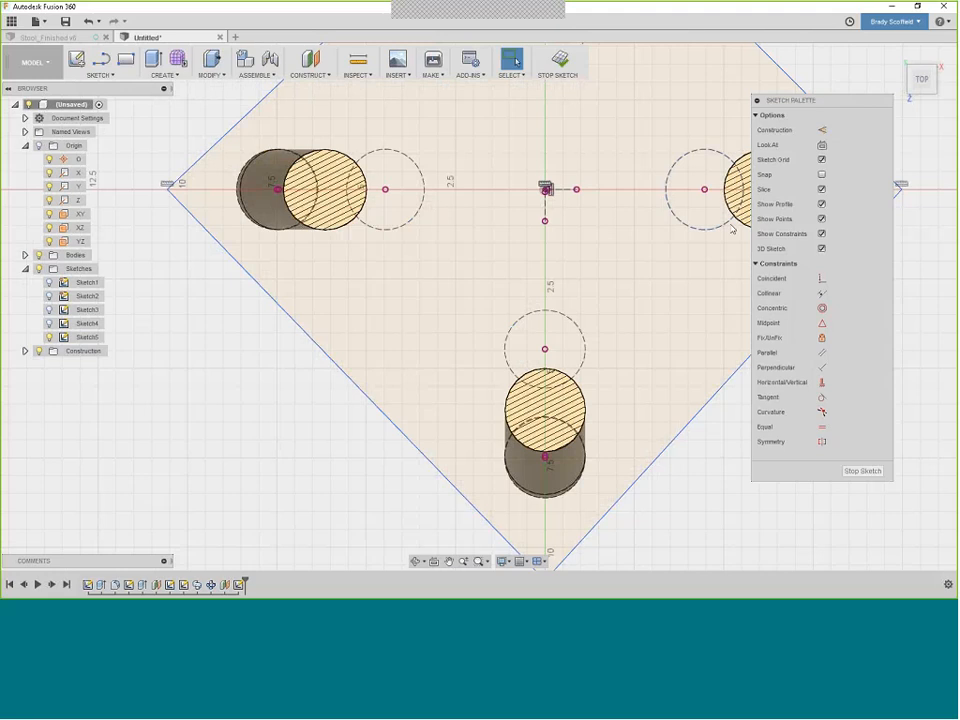
pyautogui.click(822, 234)
pyautogui.click(822, 236)
pyautogui.scroll(-1, 241, 228)
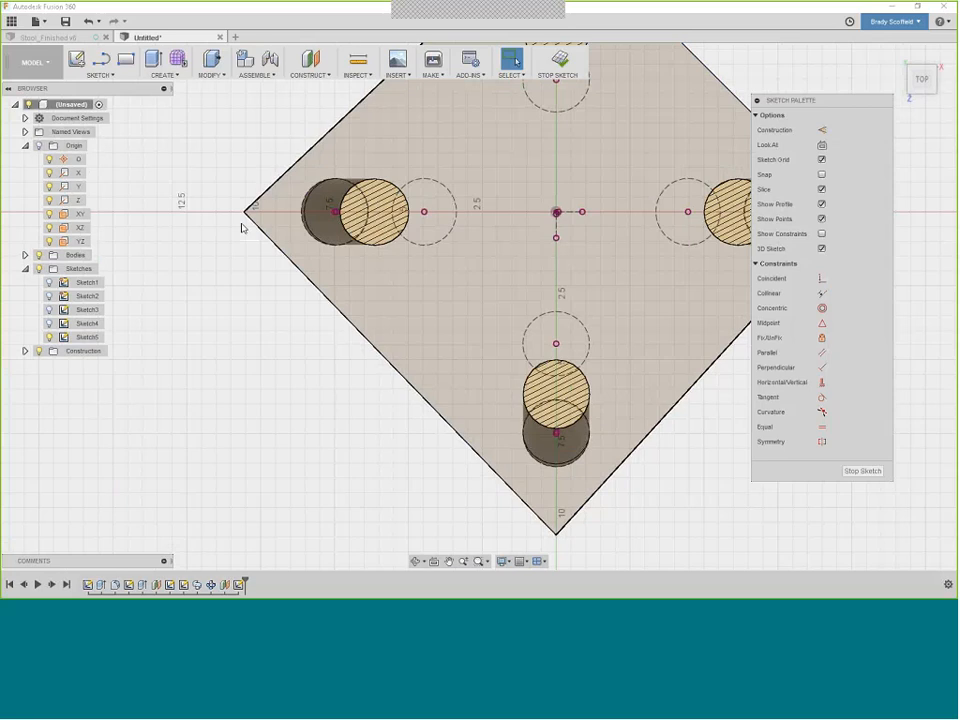
pyautogui.scroll(-2, 206, 330)
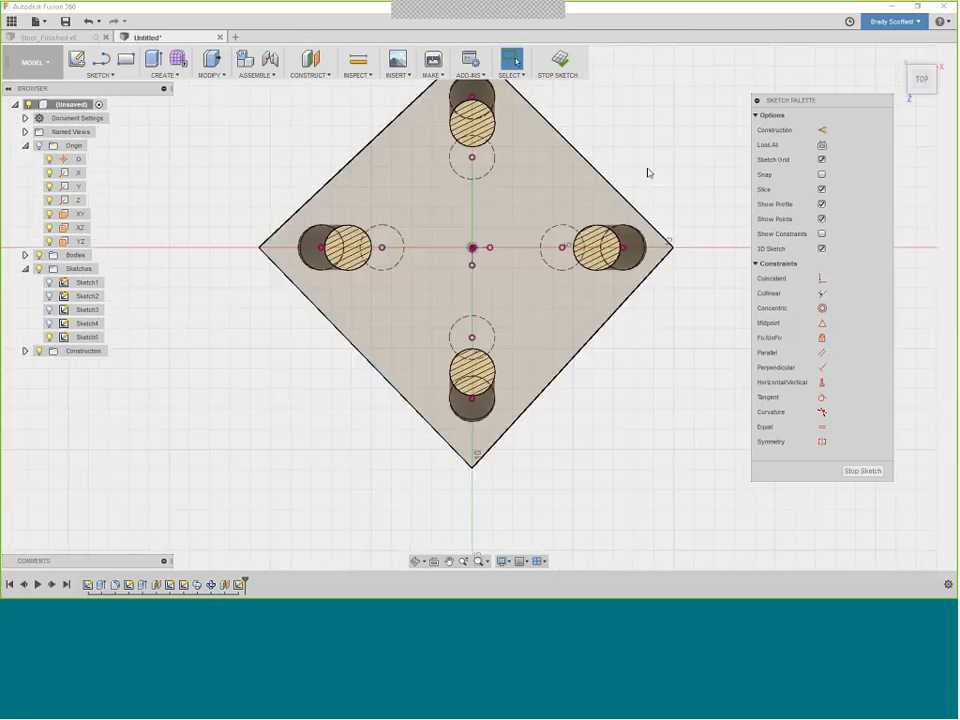
pyautogui.scroll(-1, 650, 170)
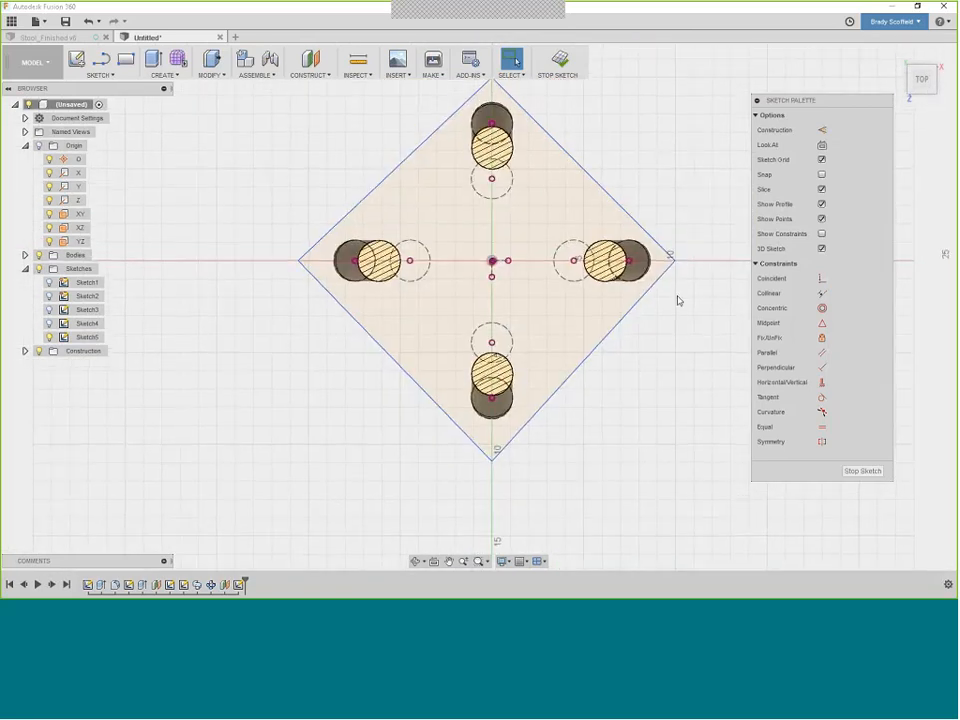
pyautogui.click(822, 235)
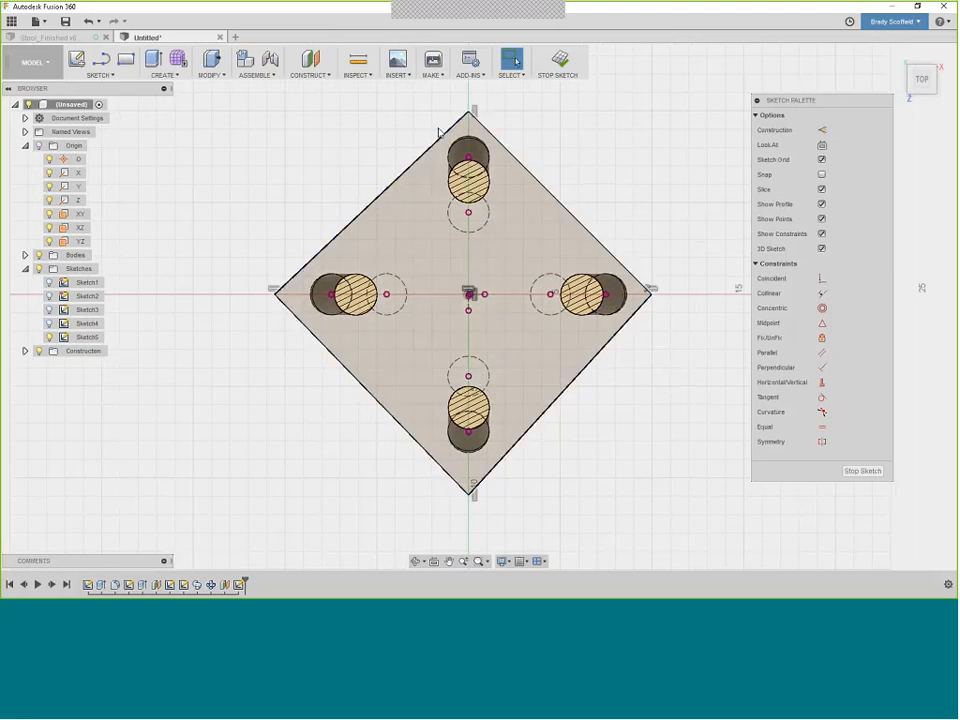
# Dimension the vertical distance between the diamond's top and bottom corners, placing the dimension left of the sketch and accepting the drawn length
pyautogui.press('e')
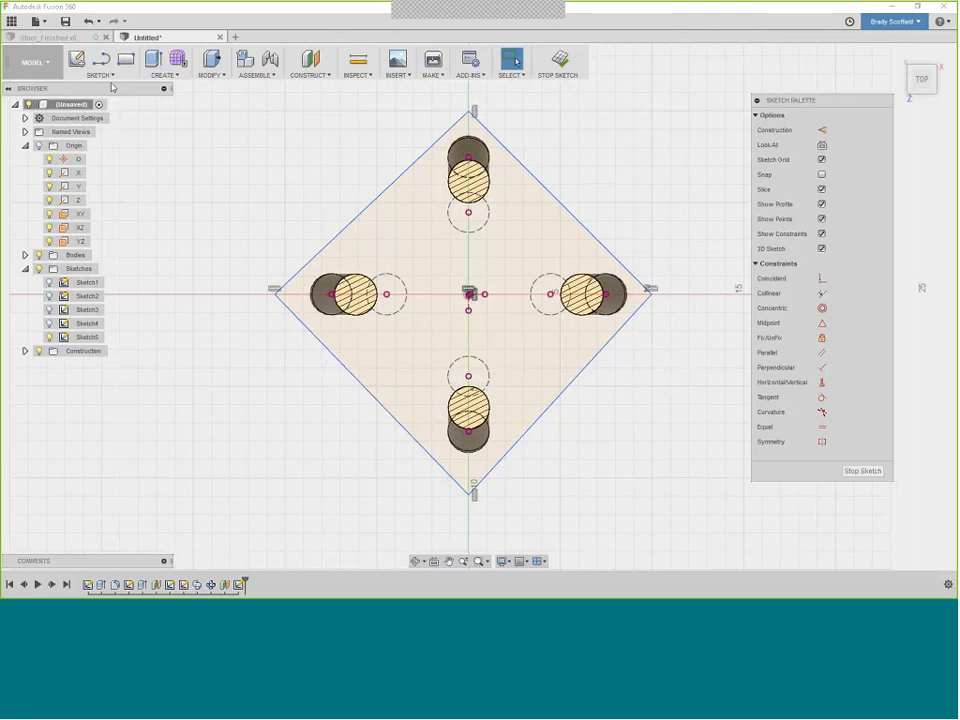
pyautogui.click(111, 78)
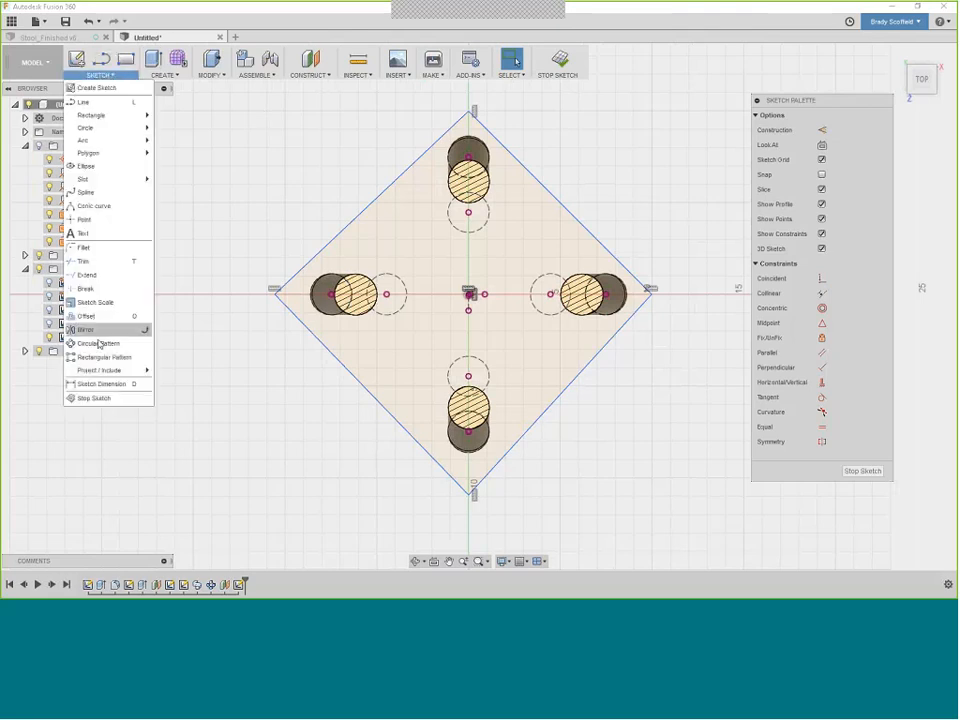
pyautogui.click(107, 386)
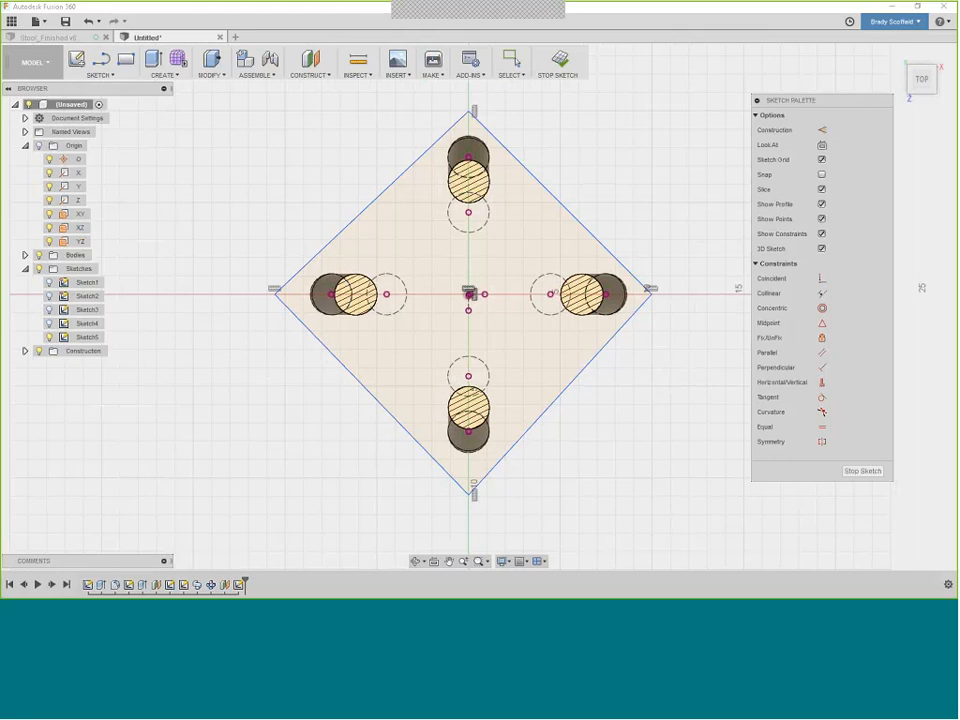
pyautogui.click(469, 111)
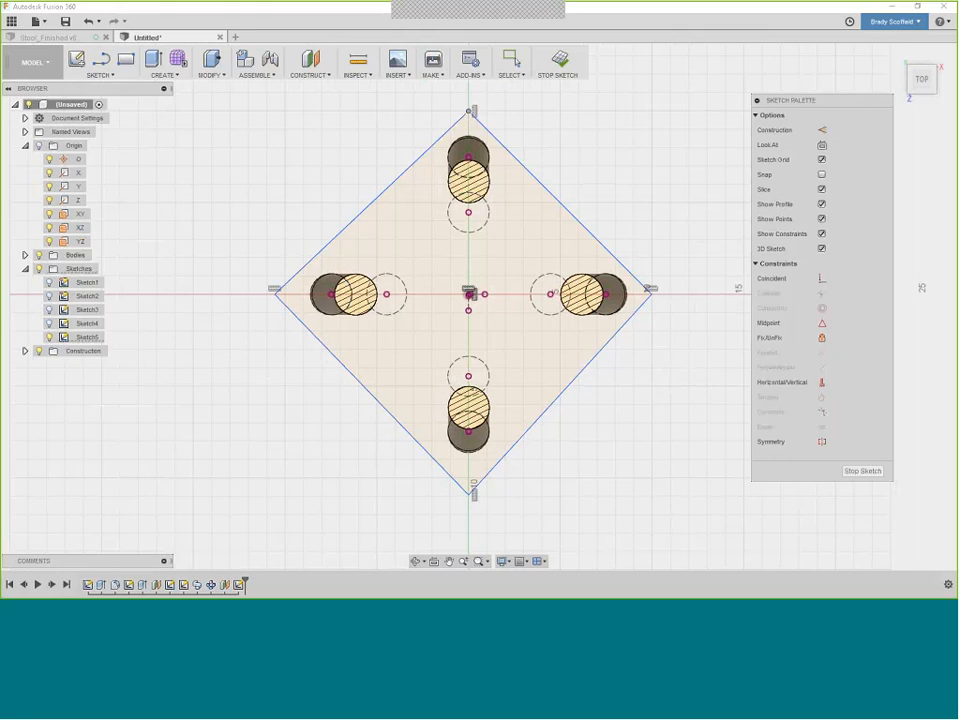
pyautogui.click(470, 494)
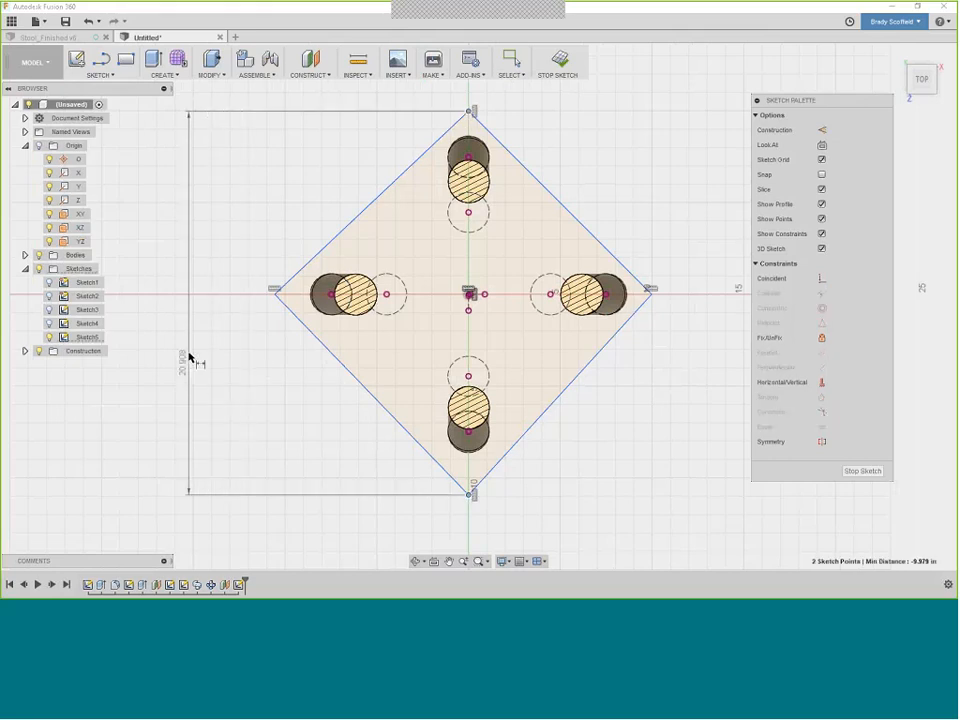
pyautogui.click(189, 341)
pyautogui.press('Return')
# Dimension the horizontal distance between the diamond's left and right corners, placing it below the sketch at the drawn length
pyautogui.click(276, 295)
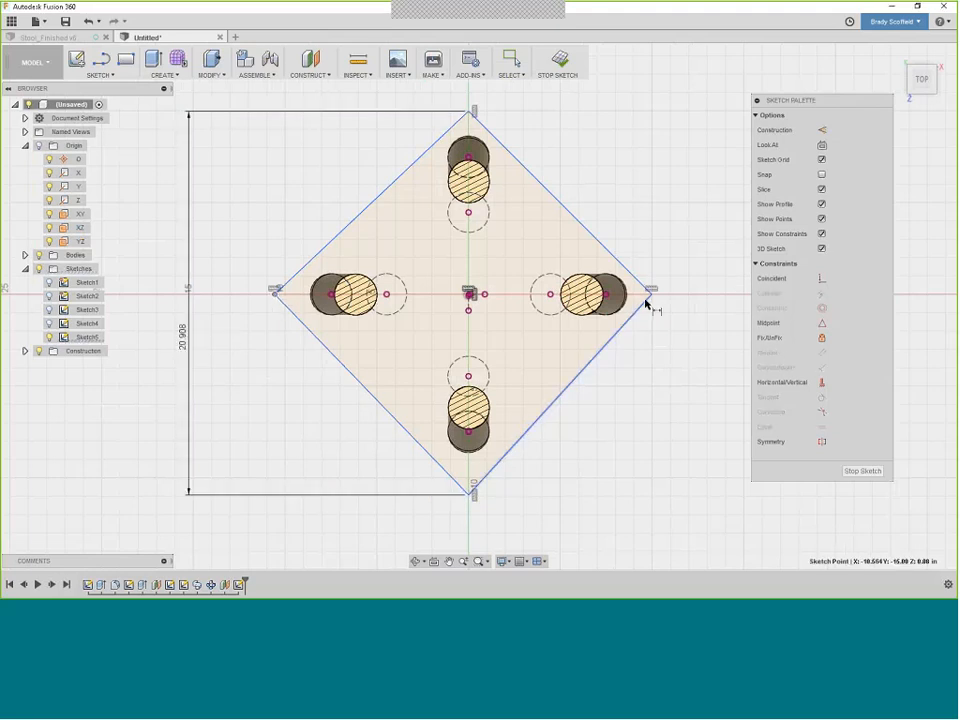
pyautogui.click(651, 296)
pyautogui.scroll(-1, 620, 405)
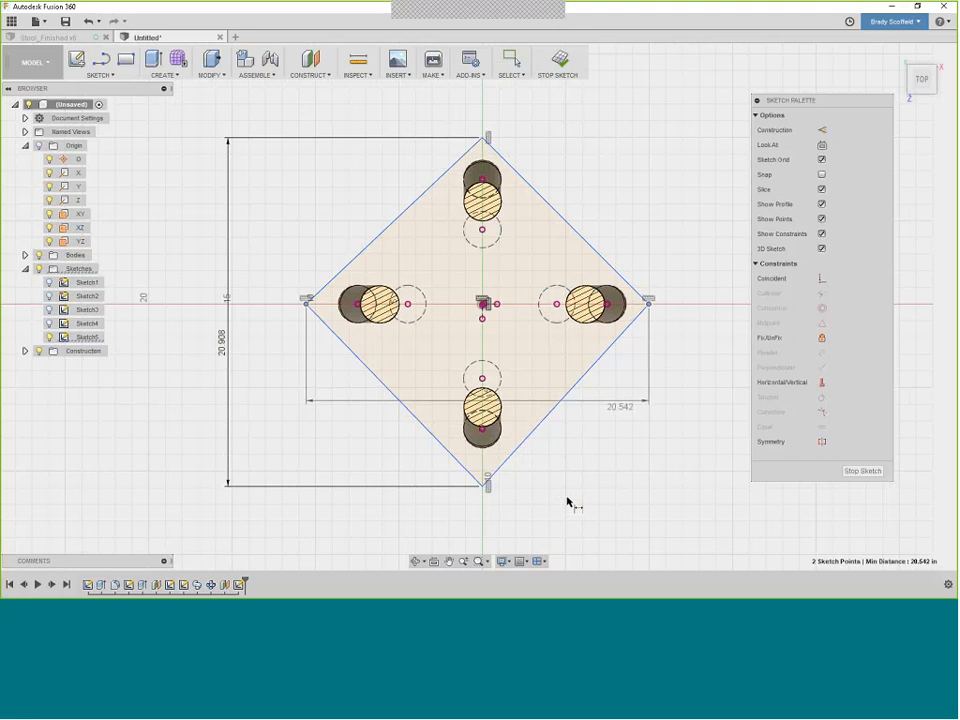
pyautogui.click(567, 503)
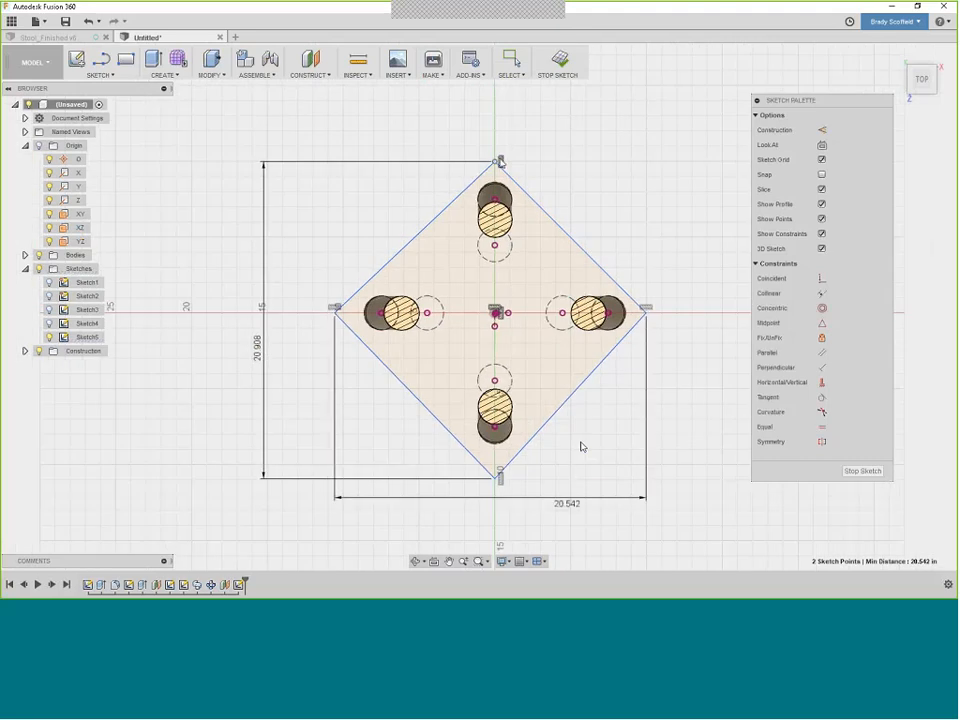
pyautogui.press('Escape')
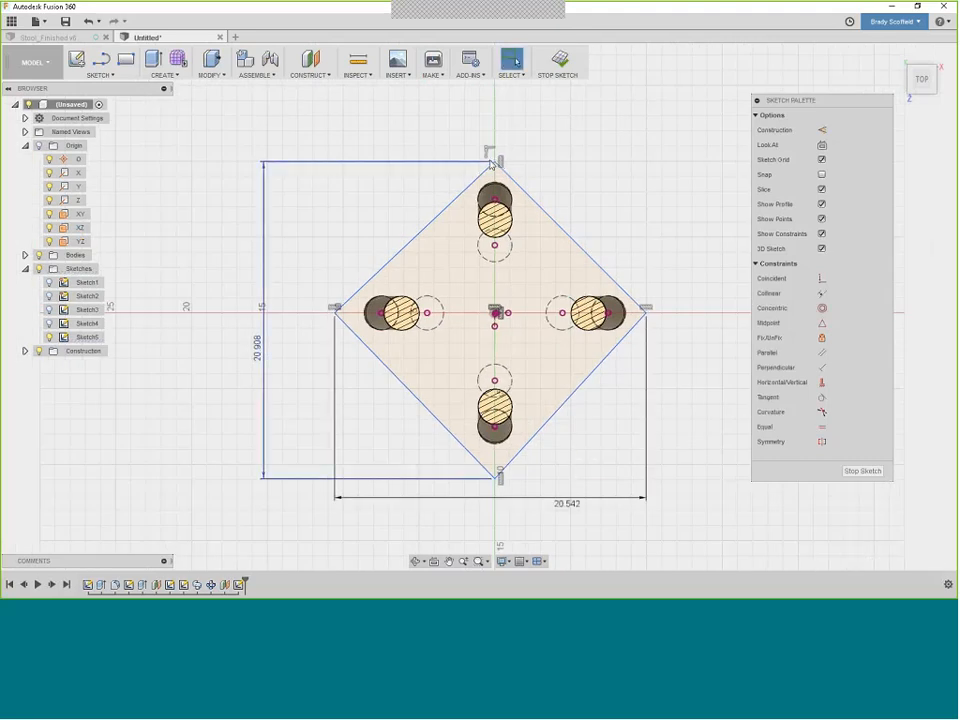
# Dimension the vertical distance from the diamond's top corner to the sketch's center point and set it to 8.5 in
pyautogui.press('d')
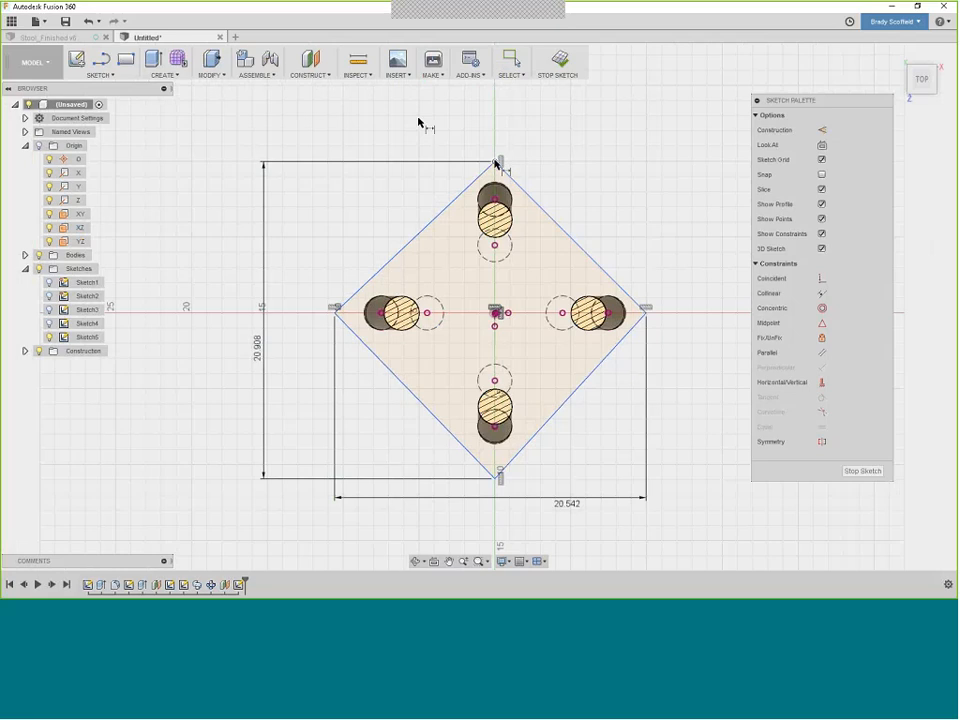
pyautogui.scroll(1, 493, 314)
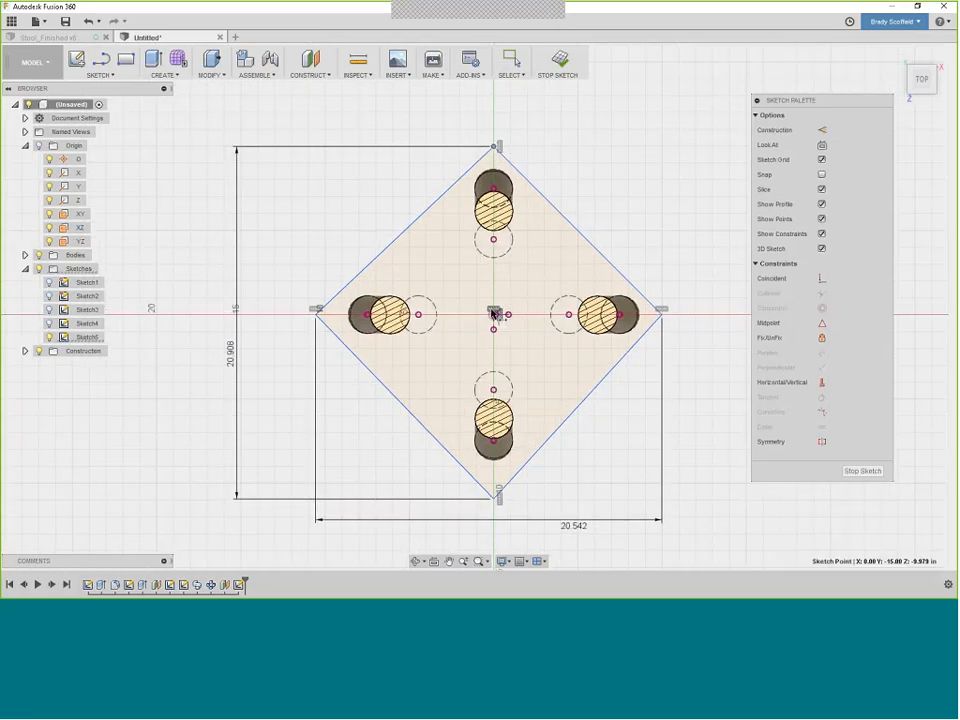
pyautogui.scroll(6, 493, 314)
pyautogui.scroll(3, 477, 359)
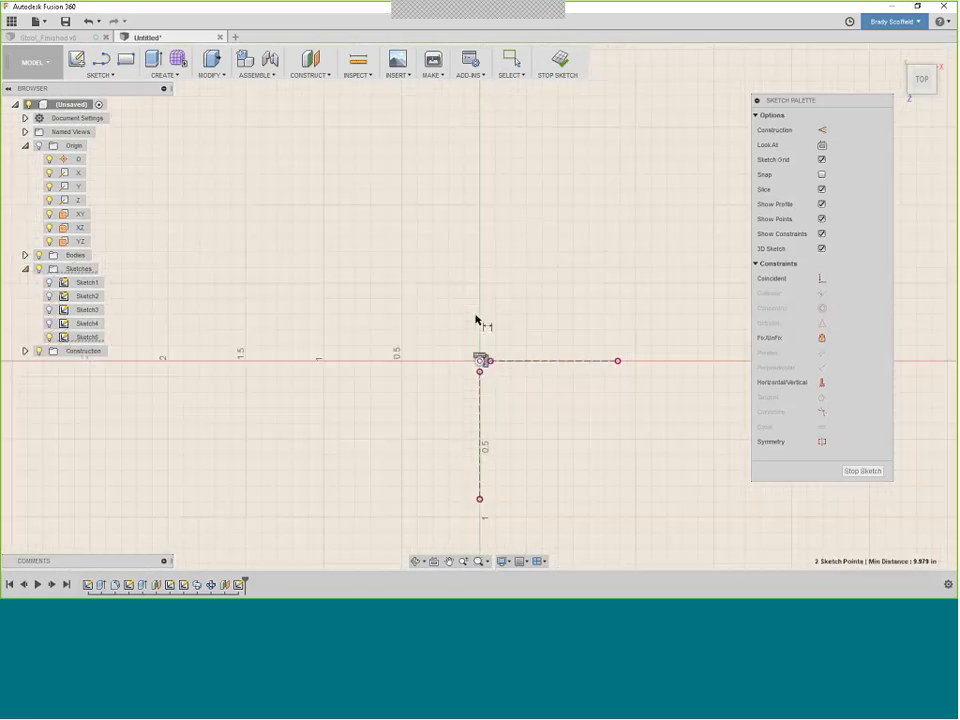
pyautogui.scroll(-5, 476, 319)
pyautogui.scroll(-3, 238, 281)
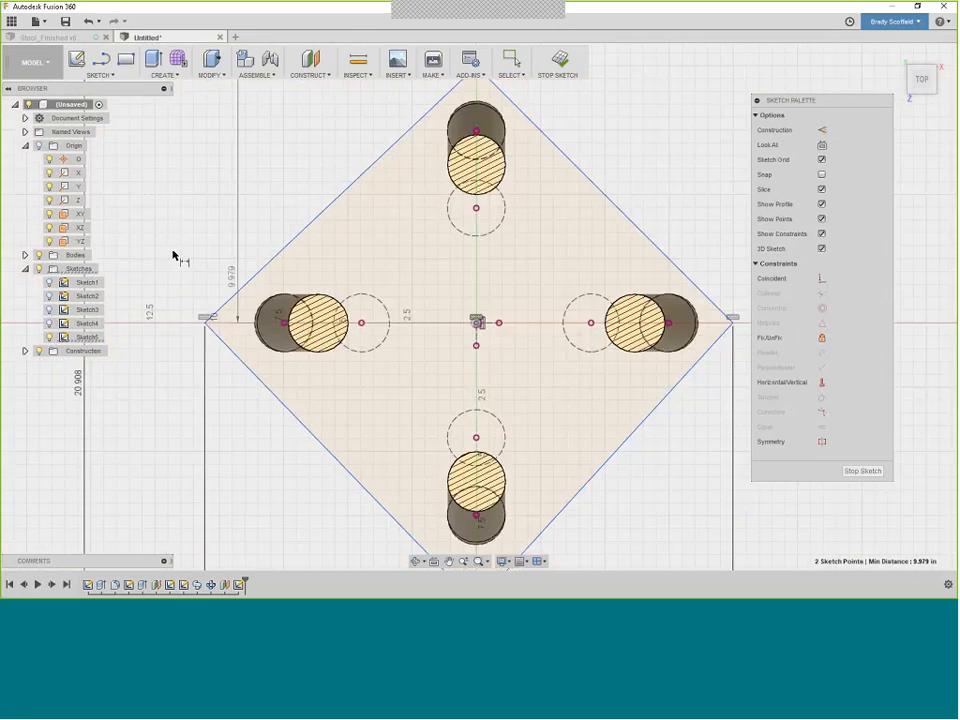
pyautogui.scroll(-2, 214, 221)
pyautogui.doubleClick(188, 232)
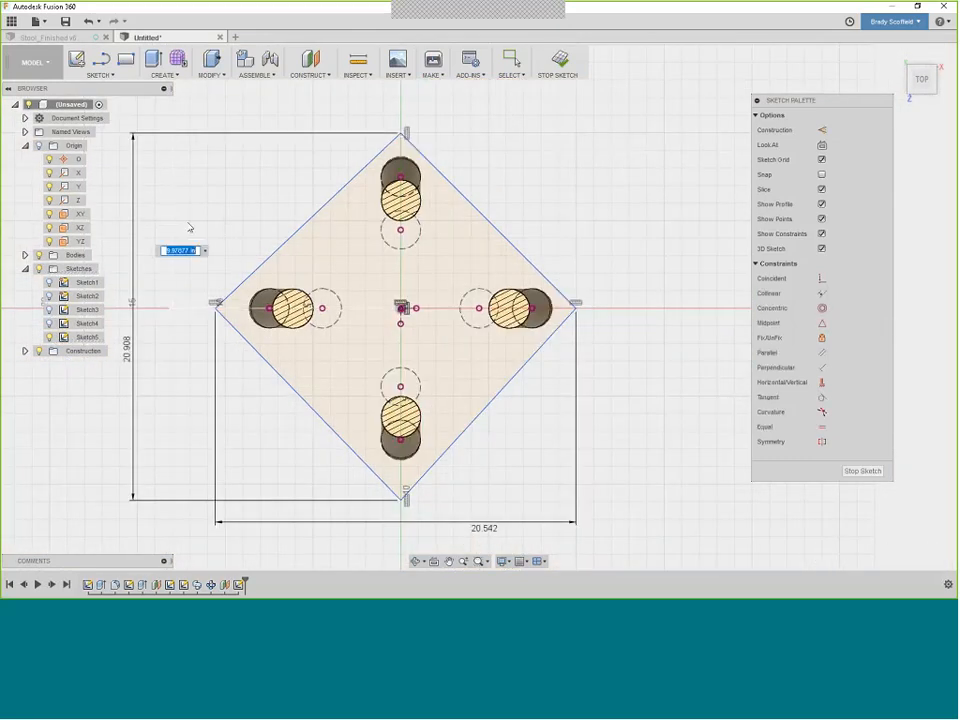
pyautogui.write('8.5')
pyautogui.press('Return')
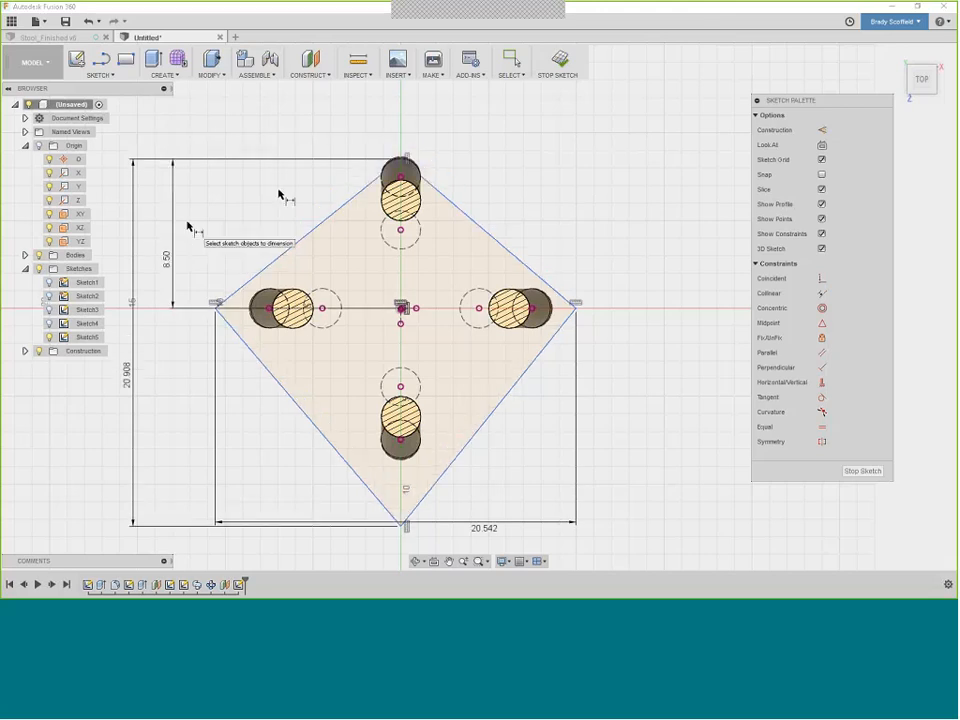
pyautogui.scroll(1, 396, 160)
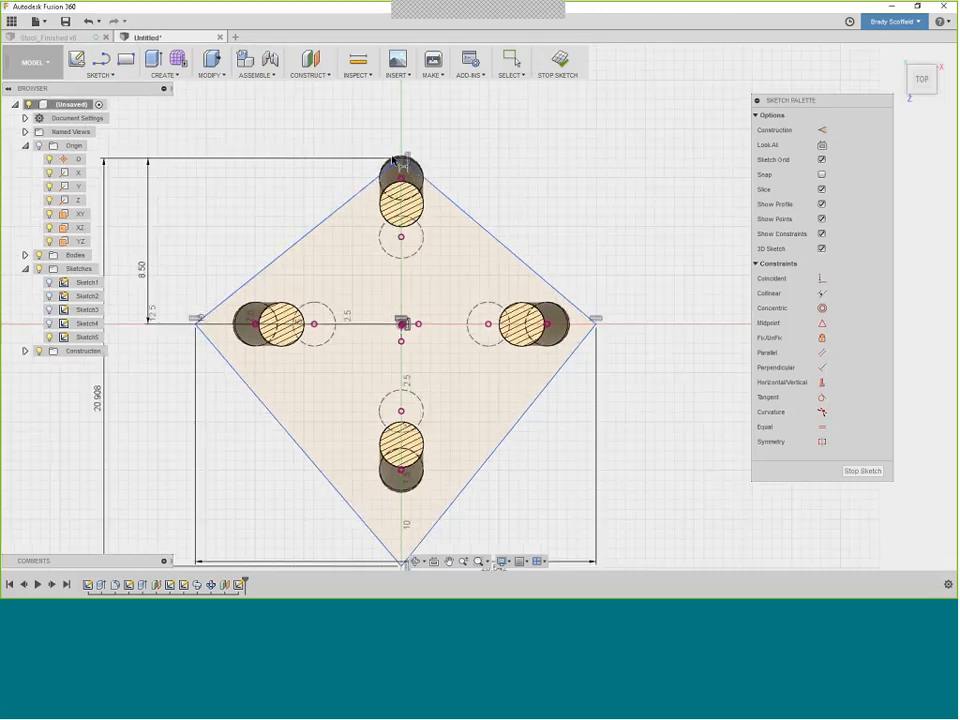
# Set the vertical distance from the diamond's top corner to the sketch's center point to 8.75 in
pyautogui.scroll(3, 394, 160)
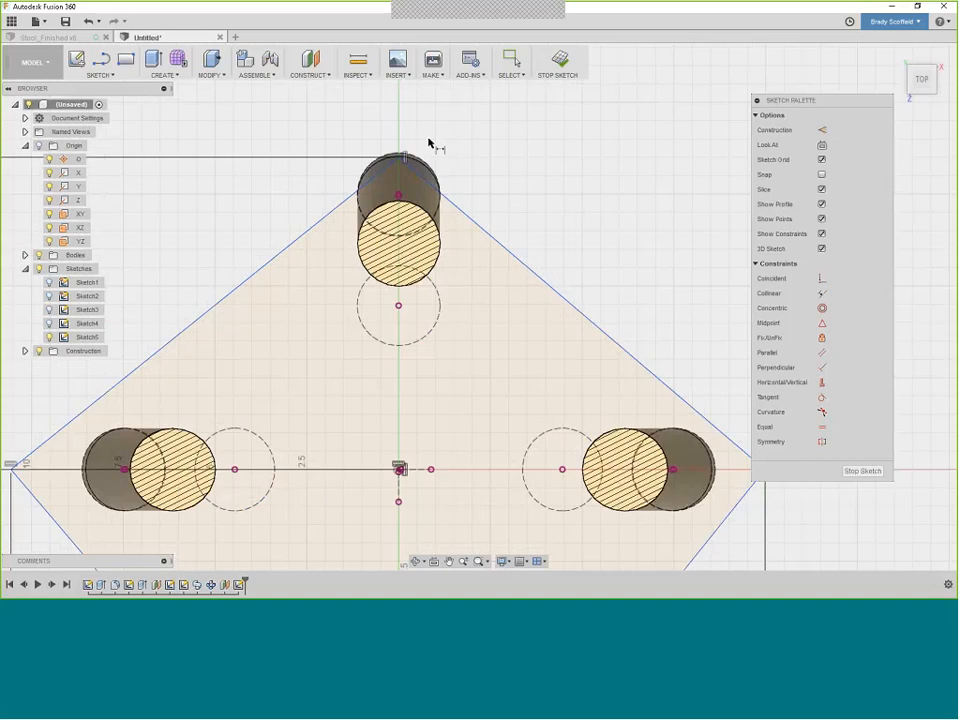
pyautogui.keyDown('shift'); pyautogui.moveTo(416, 168); pyautogui.dragTo(452, 142, button='middle'); pyautogui.keyUp('shift')
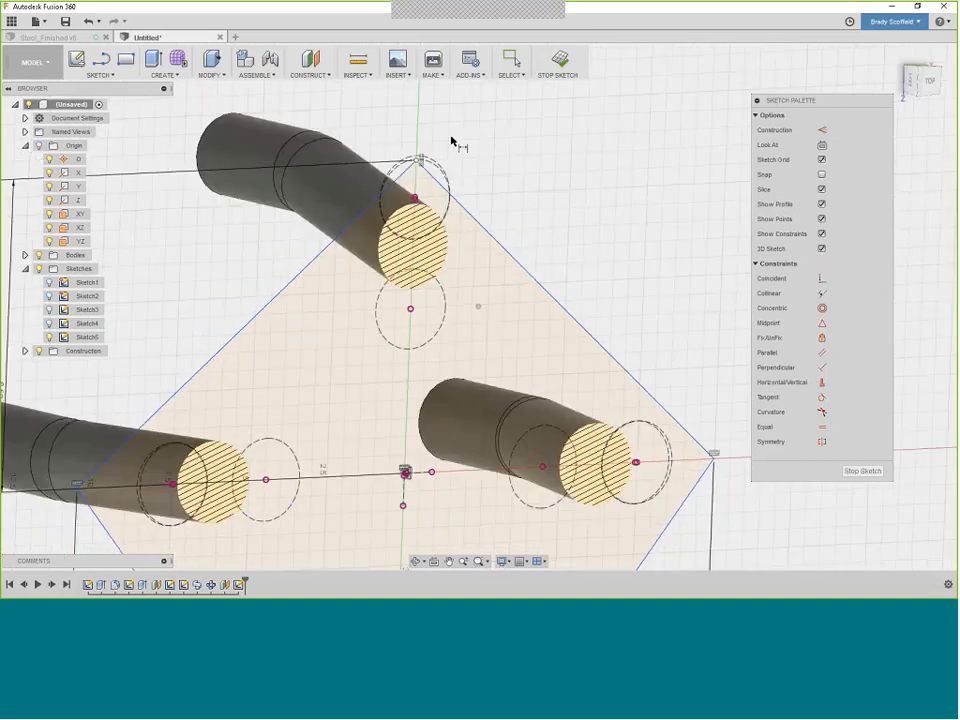
pyautogui.scroll(2, 451, 141)
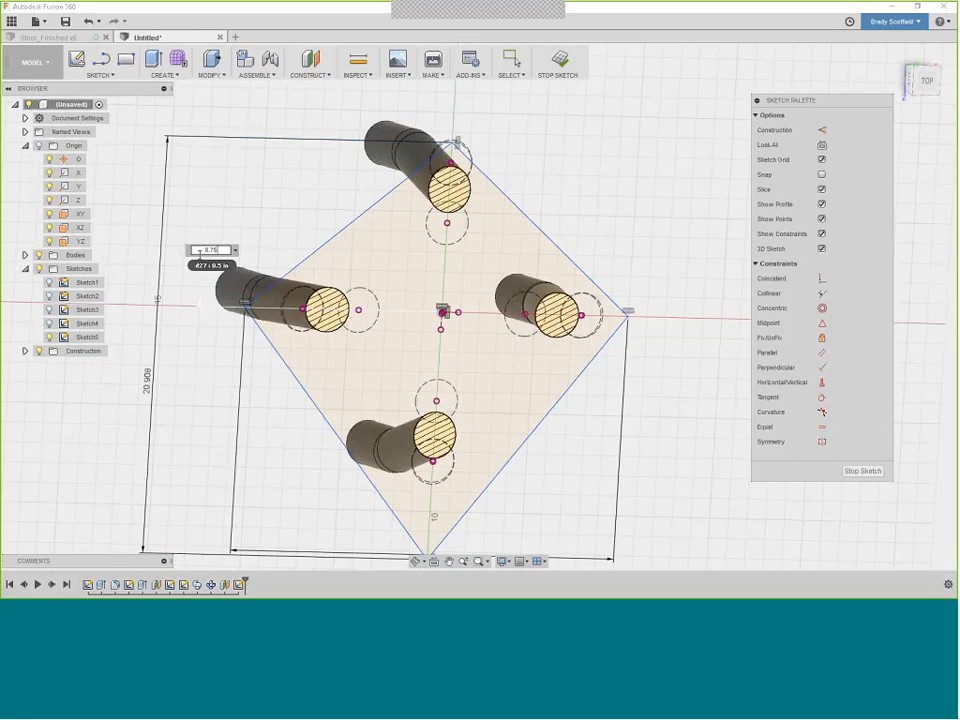
pyautogui.press('Return')
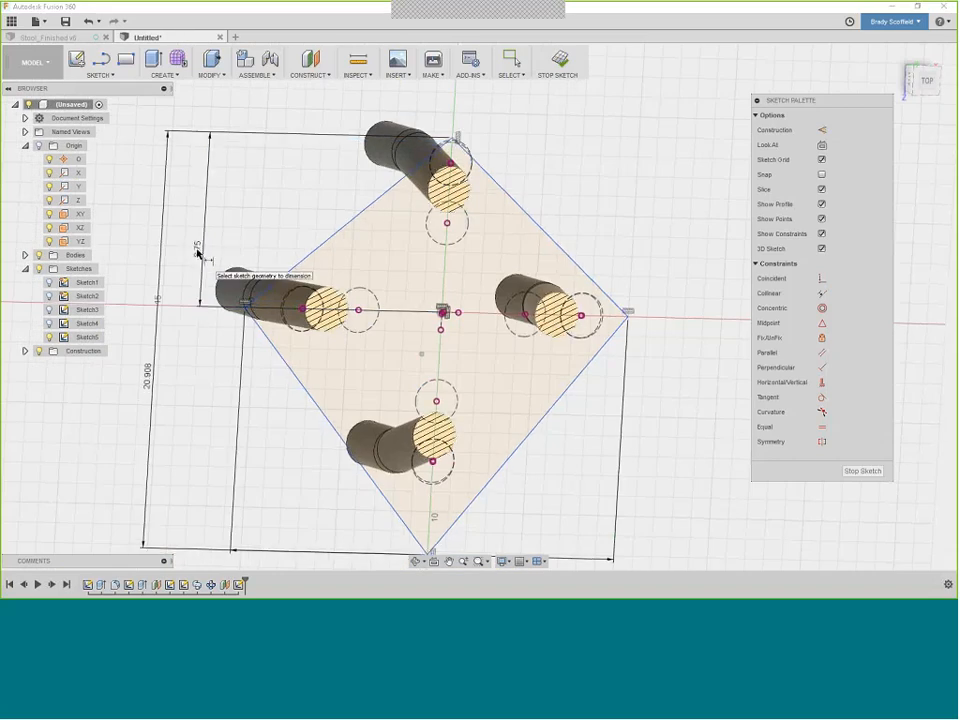
# Set the vertical distance from the diamond's top corner to the sketch's center point to 9.25 in
pyautogui.doubleClick(197, 250)
pyautogui.write('1.25')
pyautogui.press('Return')
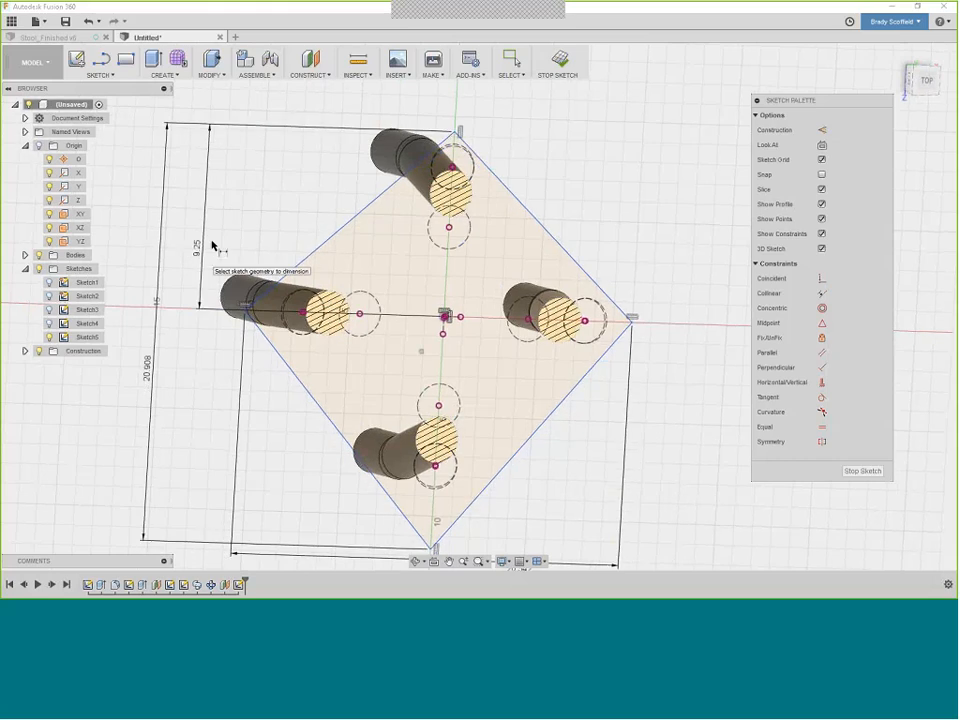
# Link the diamond's overall vertical dimension to the top-corner-to-center dimension with the formula d27*2
pyautogui.moveTo(211, 245)
pyautogui.keyDown('shift'); pyautogui.mouseDown(button='middle')
pyautogui.moveTo(207, 205)
pyautogui.moveTo(164, 377)
pyautogui.mouseUp(button='middle'); pyautogui.keyUp('shift')
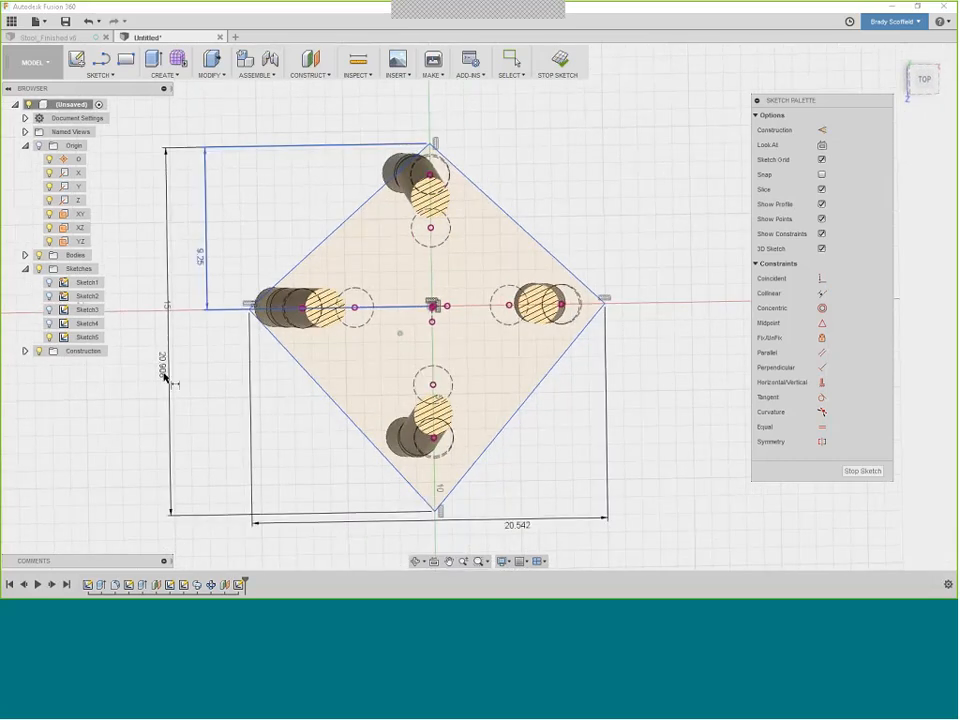
pyautogui.doubleClick(165, 376)
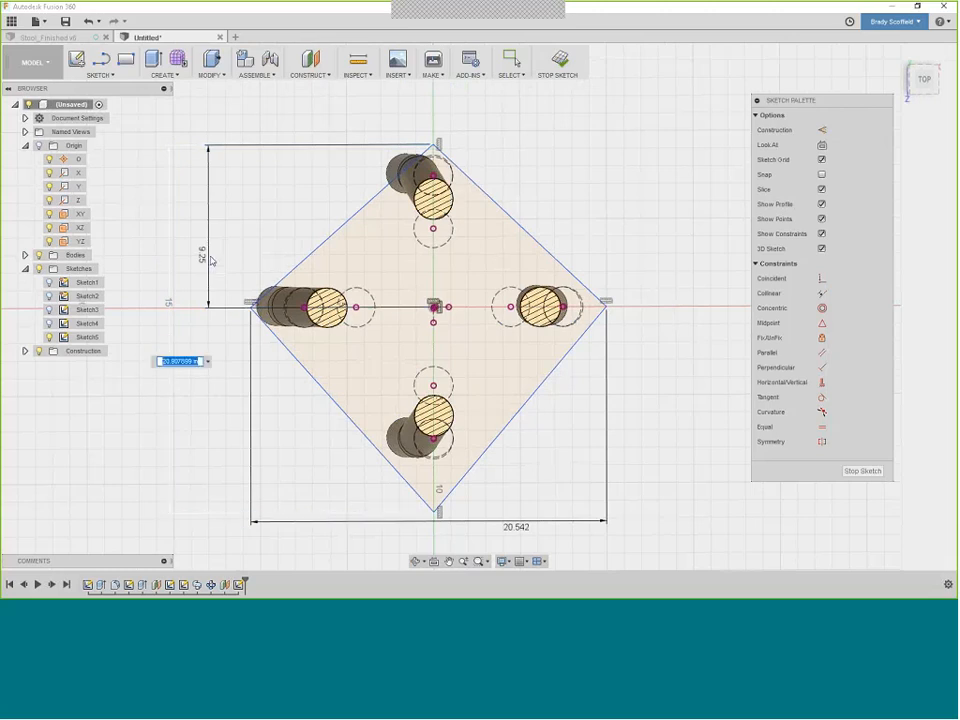
pyautogui.click(202, 258)
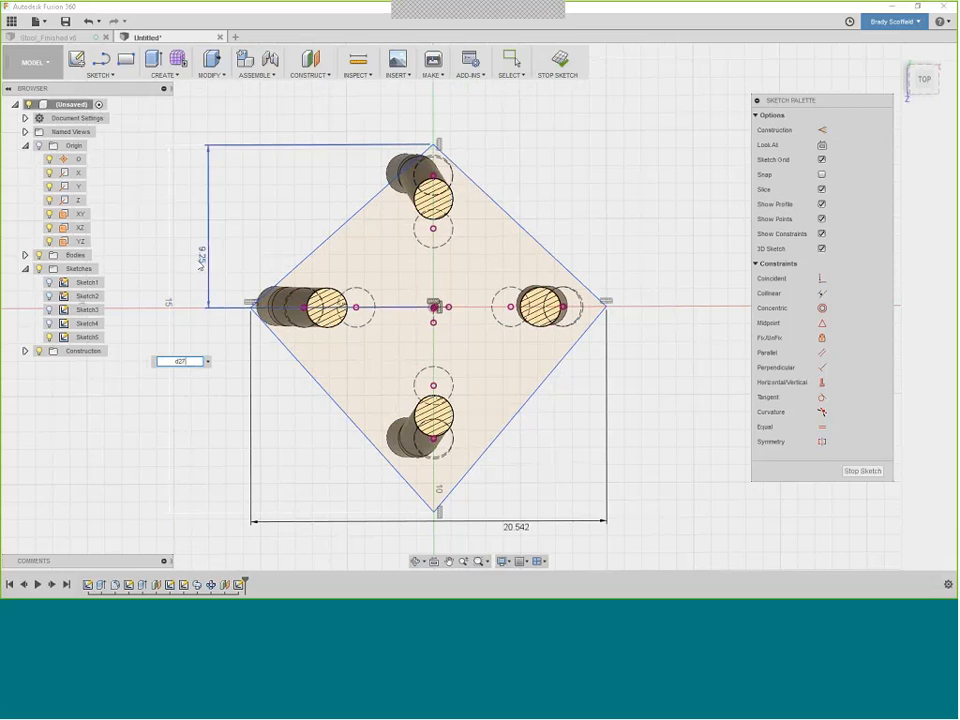
pyautogui.write('*2')
pyautogui.press('Return')
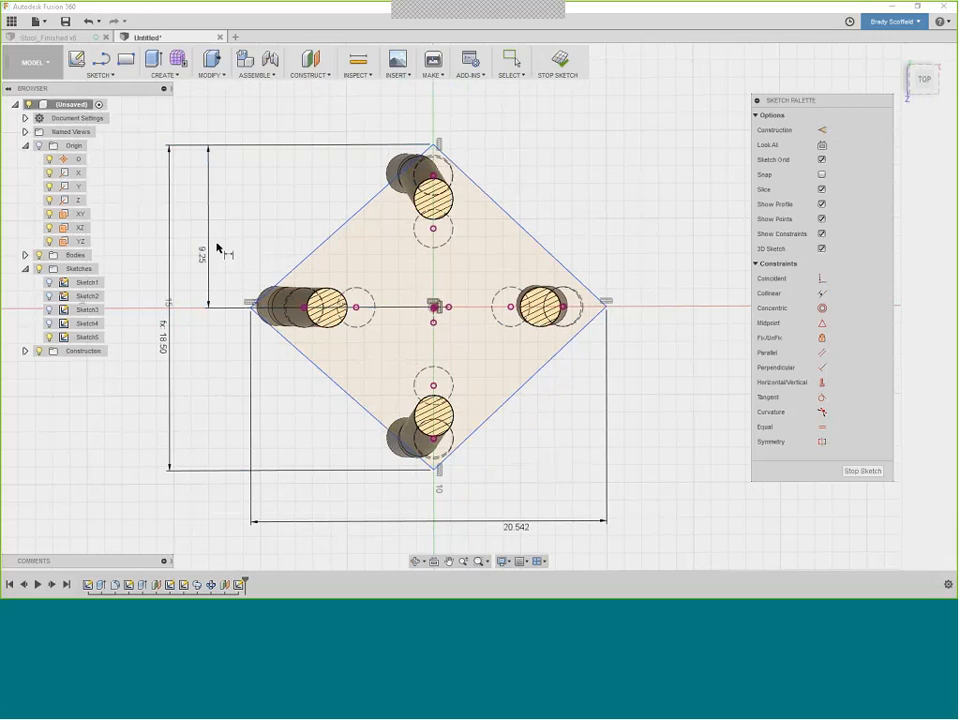
# Dimension the horizontal distance from the diamond's left corner to the center point and link it to the 9.25 in dimension, d27
pyautogui.keyDown('shift'); pyautogui.moveTo(275, 297); pyautogui.dragTo(268, 307, button='middle'); pyautogui.keyUp('shift')
pyautogui.click(267, 301)
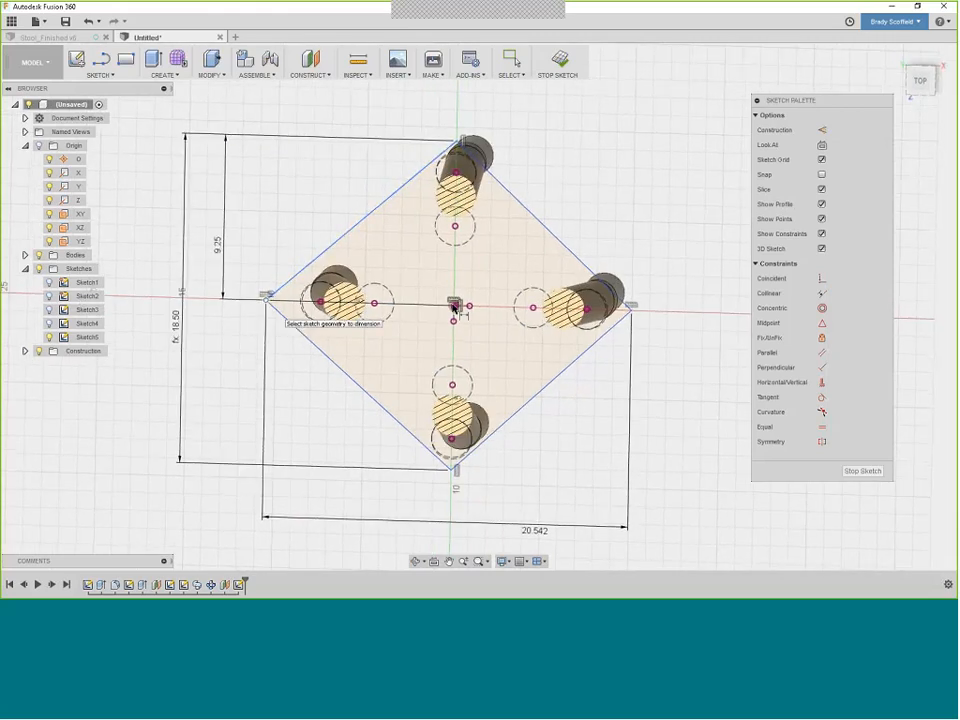
pyautogui.scroll(5, 453, 308)
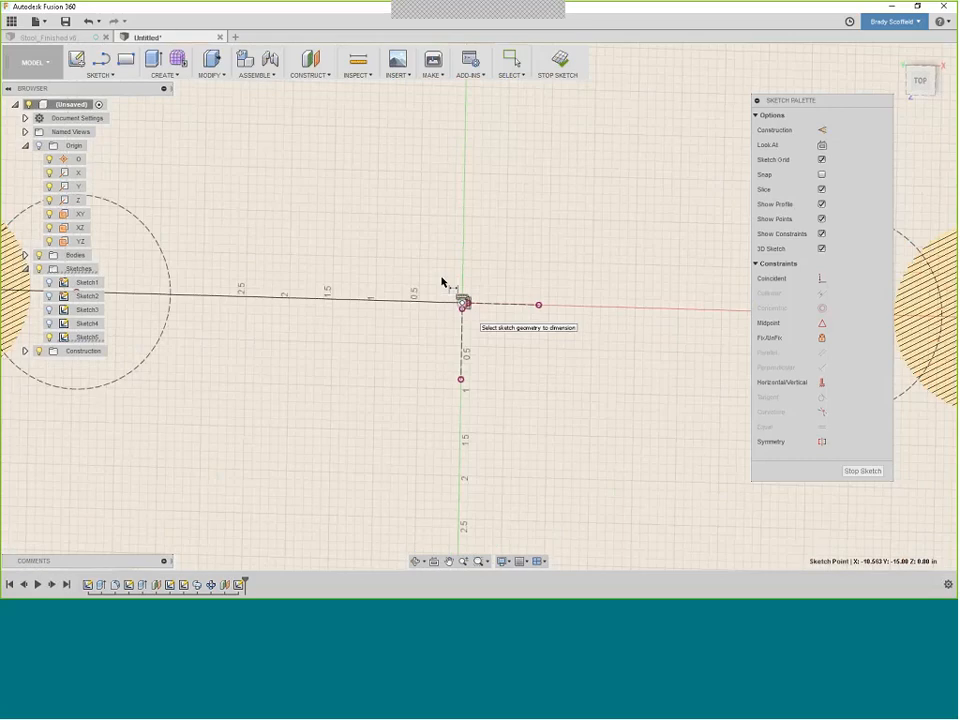
pyautogui.click(462, 303)
pyautogui.scroll(-4, 441, 281)
pyautogui.scroll(-3, 426, 290)
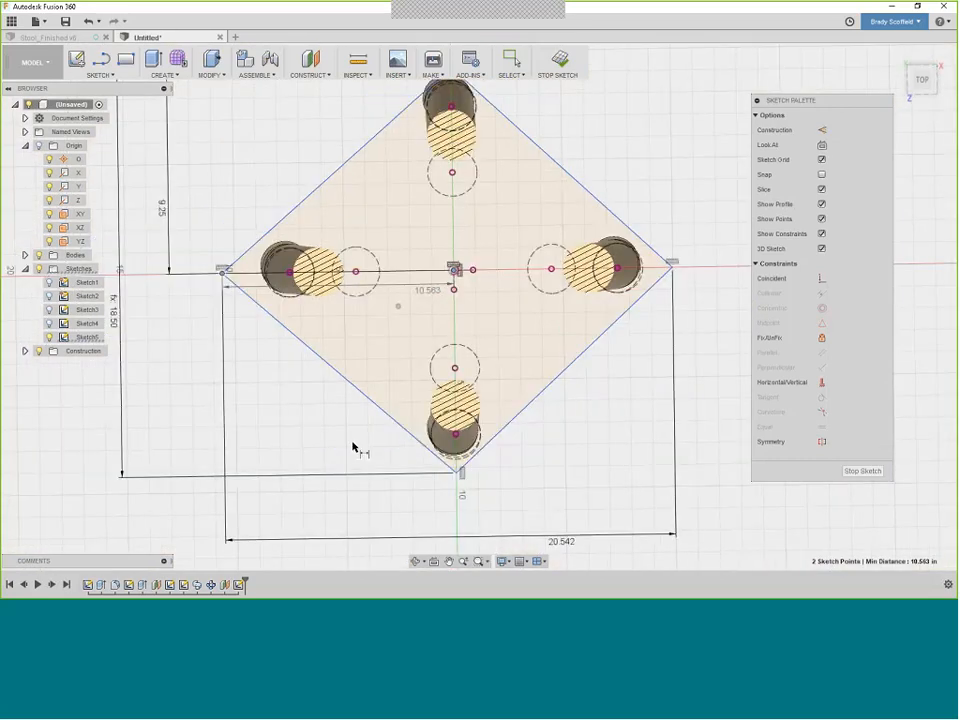
pyautogui.click(348, 441)
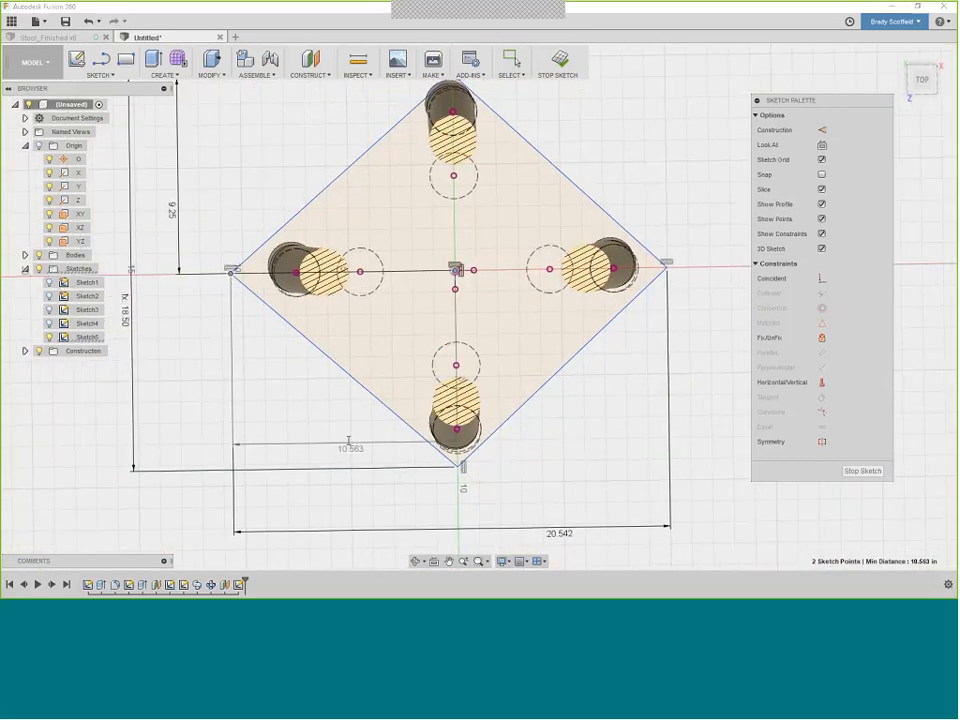
pyautogui.write('d27')
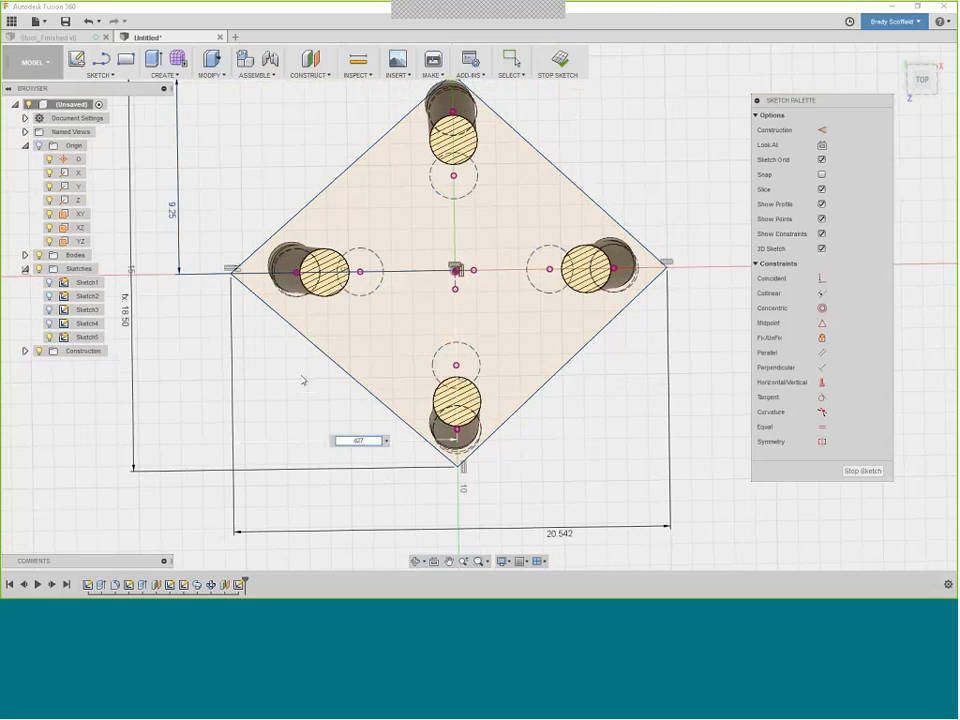
pyautogui.press('Return')
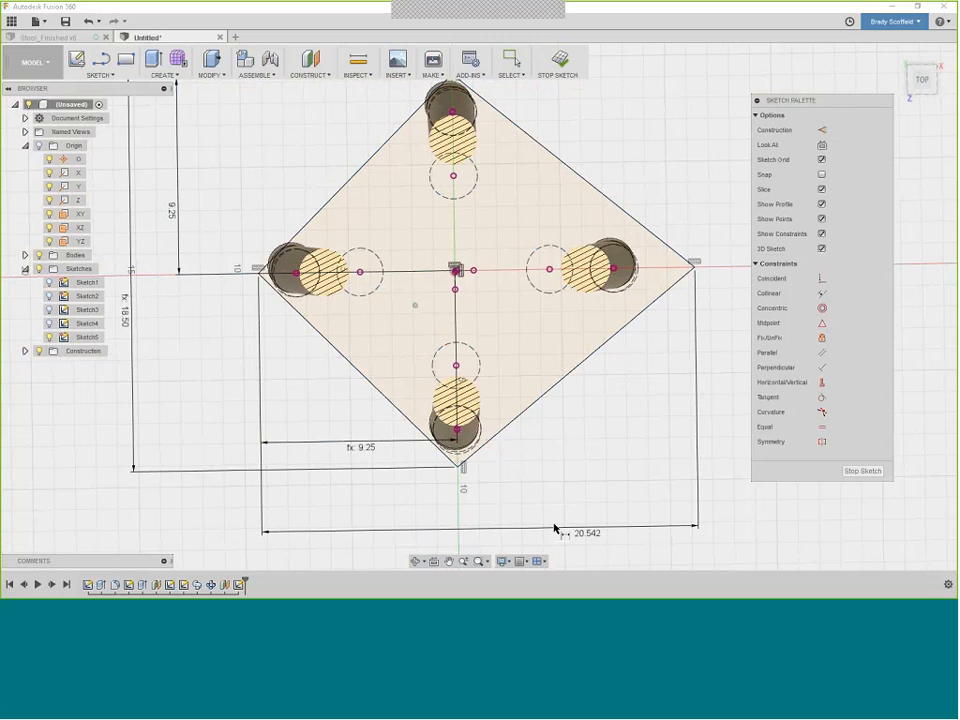
# Set the diamond's overall horizontal dimension to 18.5 in with a formula doubling the corner-to-center dimension
pyautogui.doubleClick(588, 535)
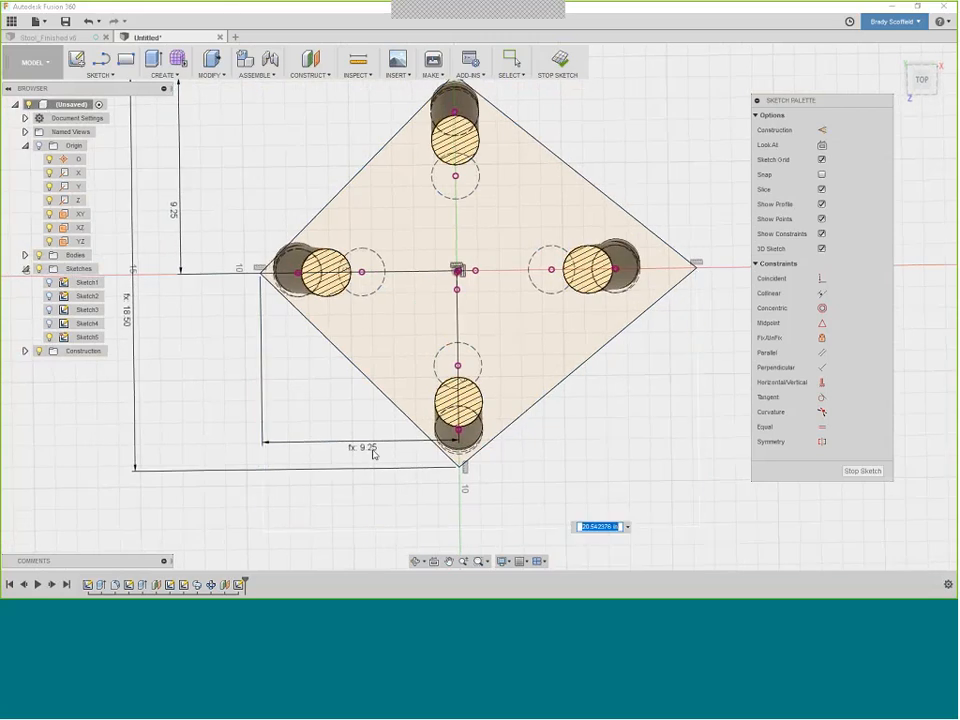
pyautogui.write('18.5')
pyautogui.press('Return')
# Round the diamond's top corner with a sketch fillet of 2.00 in radius
pyautogui.keyDown('shift'); pyautogui.moveTo(586, 281); pyautogui.dragTo(657, 291, button='middle'); pyautogui.keyUp('shift')
pyautogui.scroll(3, 657, 291)
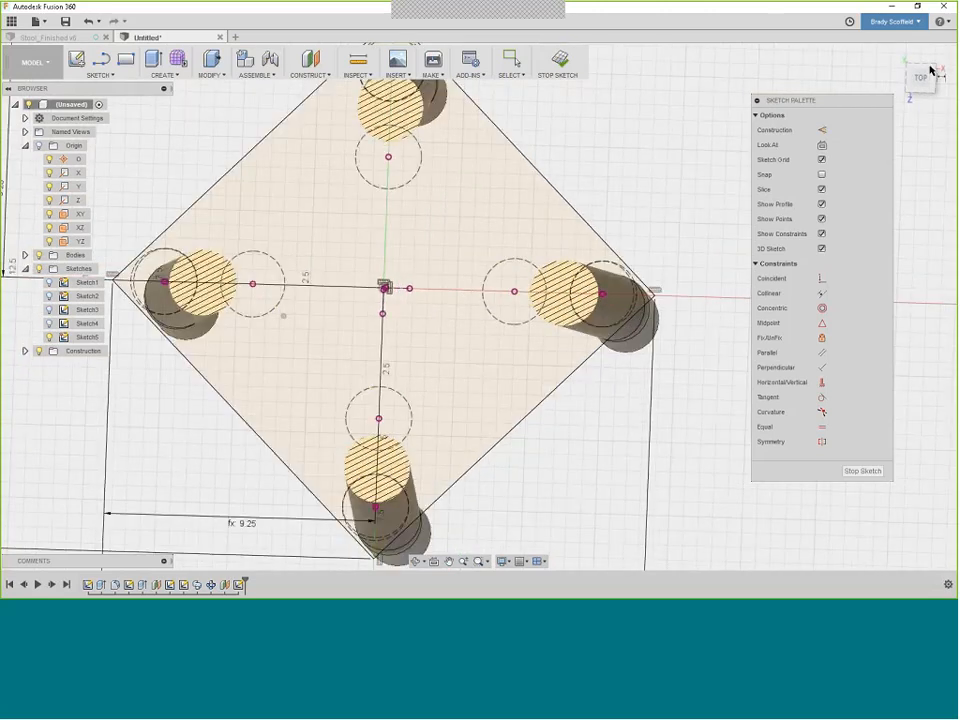
pyautogui.click(928, 72)
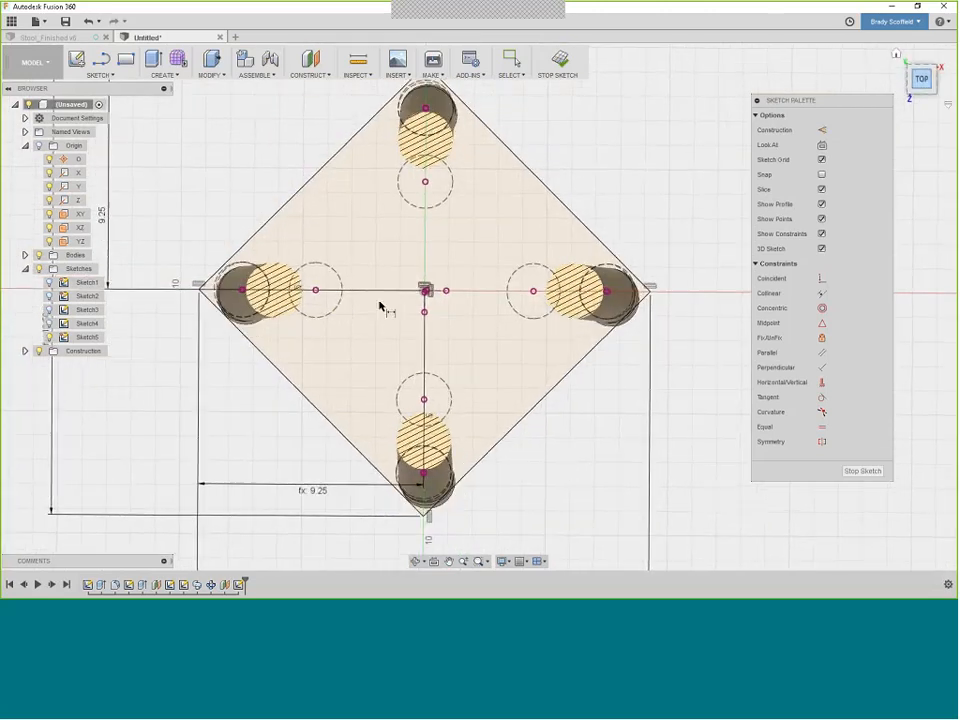
pyautogui.scroll(-1, 380, 309)
pyautogui.scroll(-1, 380, 310)
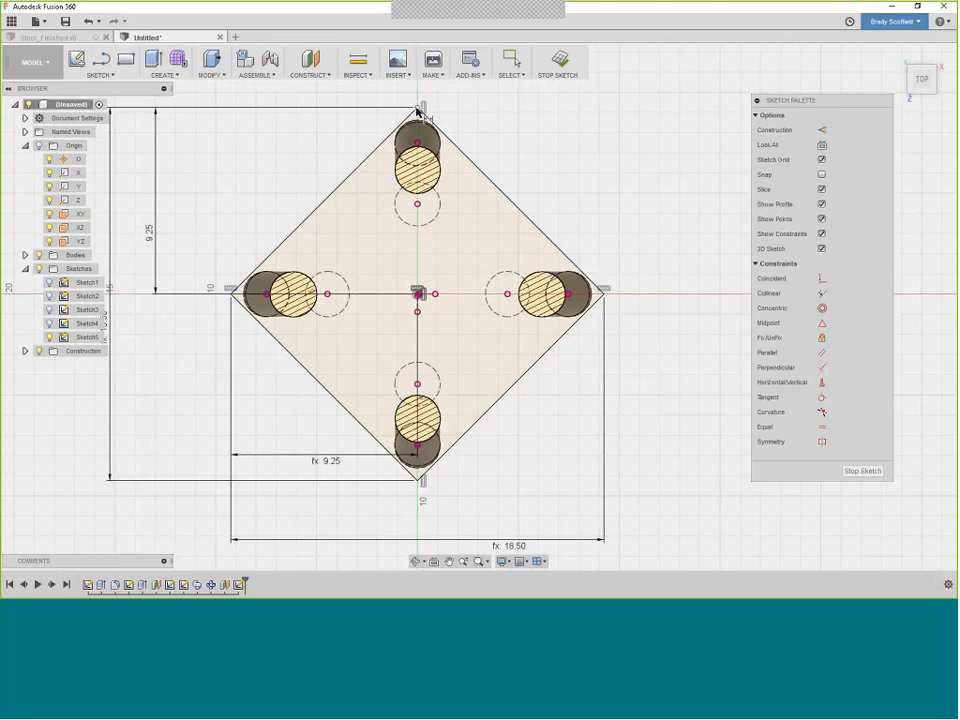
pyautogui.click(100, 75)
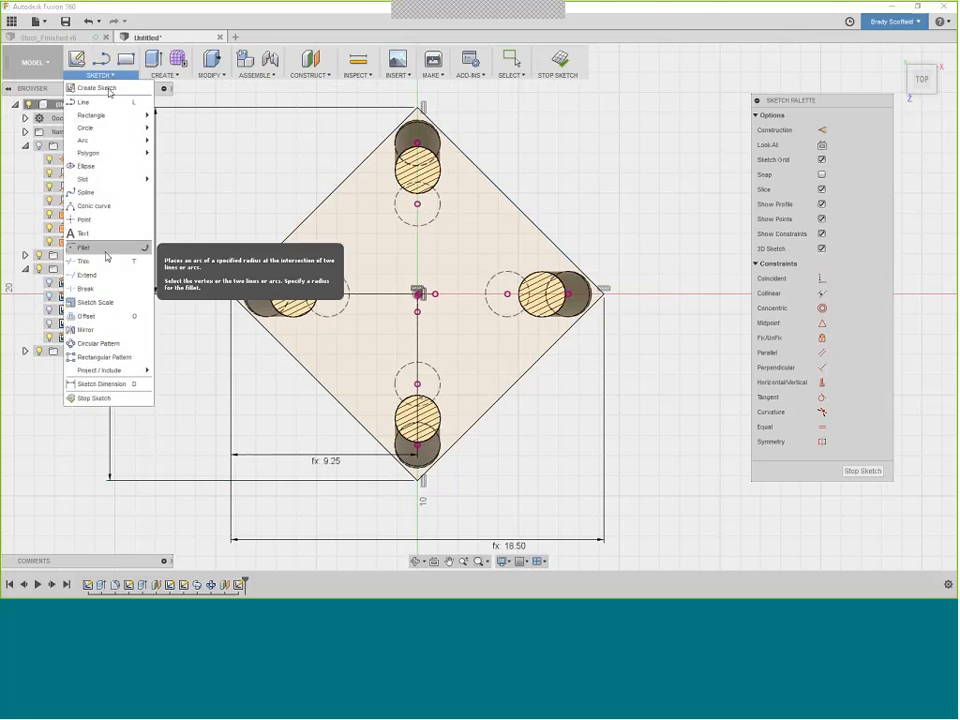
pyautogui.click(106, 250)
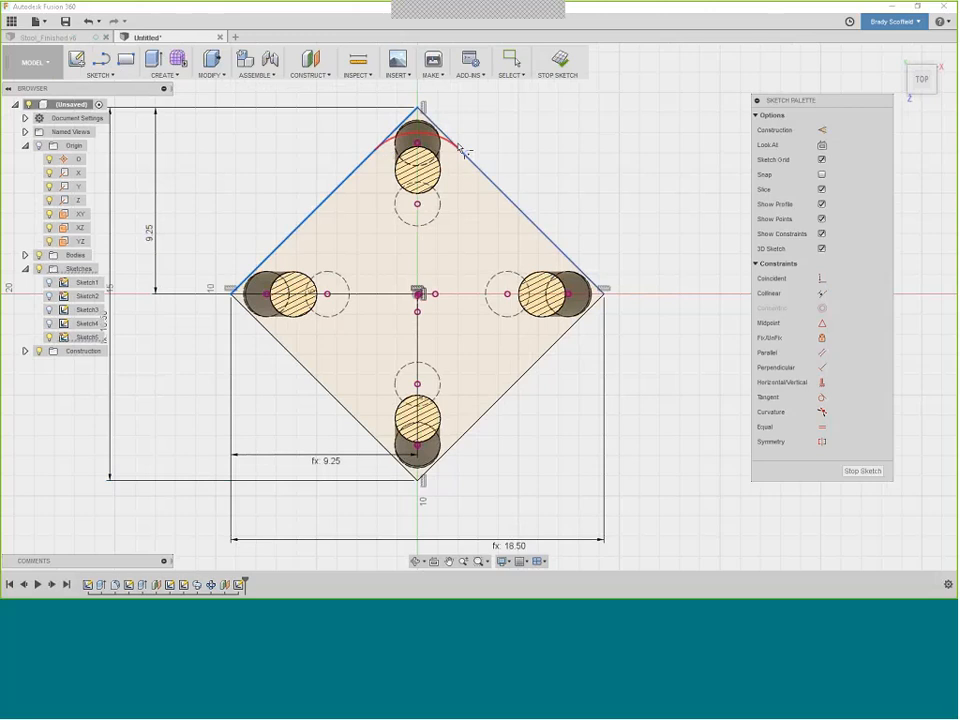
pyautogui.click(416, 108)
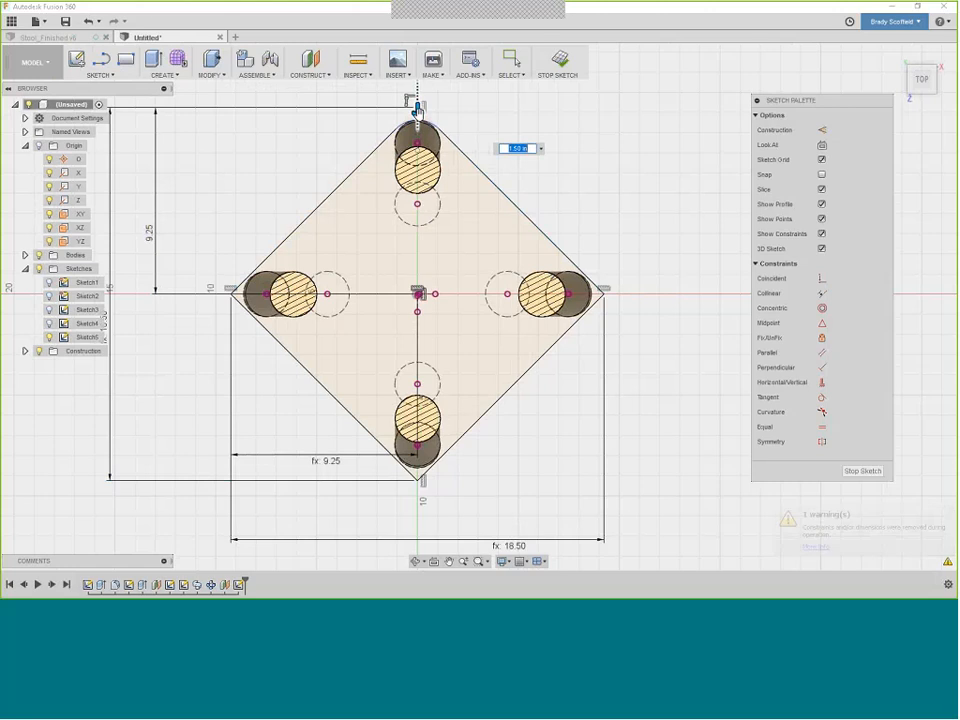
pyautogui.write('2.00')
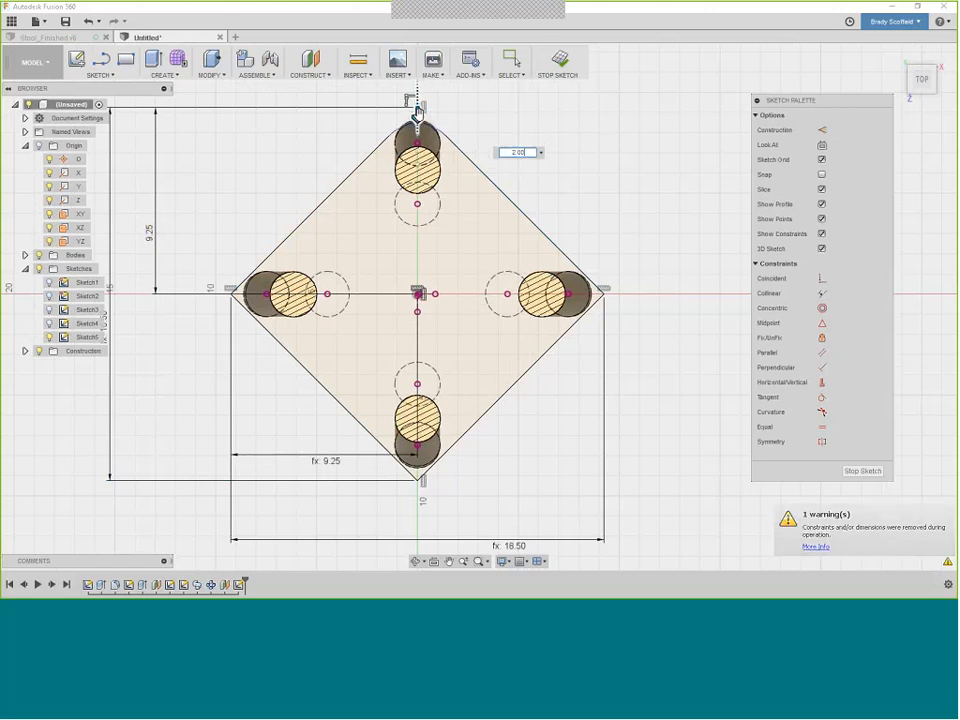
pyautogui.press('Return')
pyautogui.press('Escape')
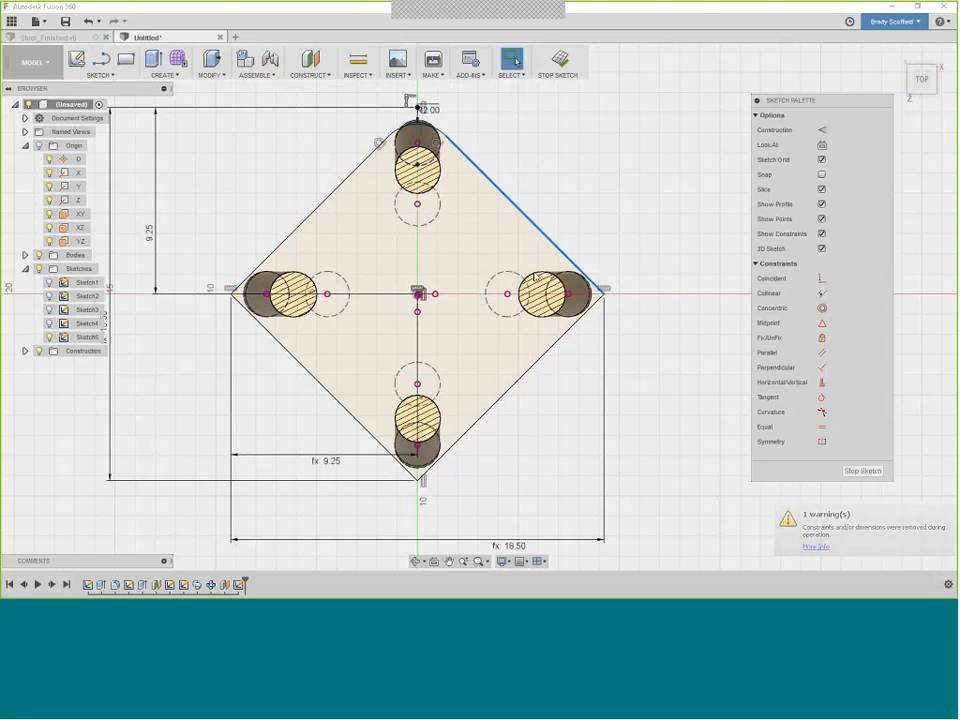
# Fillet the diamond's right, bottom and left corners together, with a shared radius of 2 in
pyautogui.click(562, 332)
pyautogui.rightClick(573, 180)
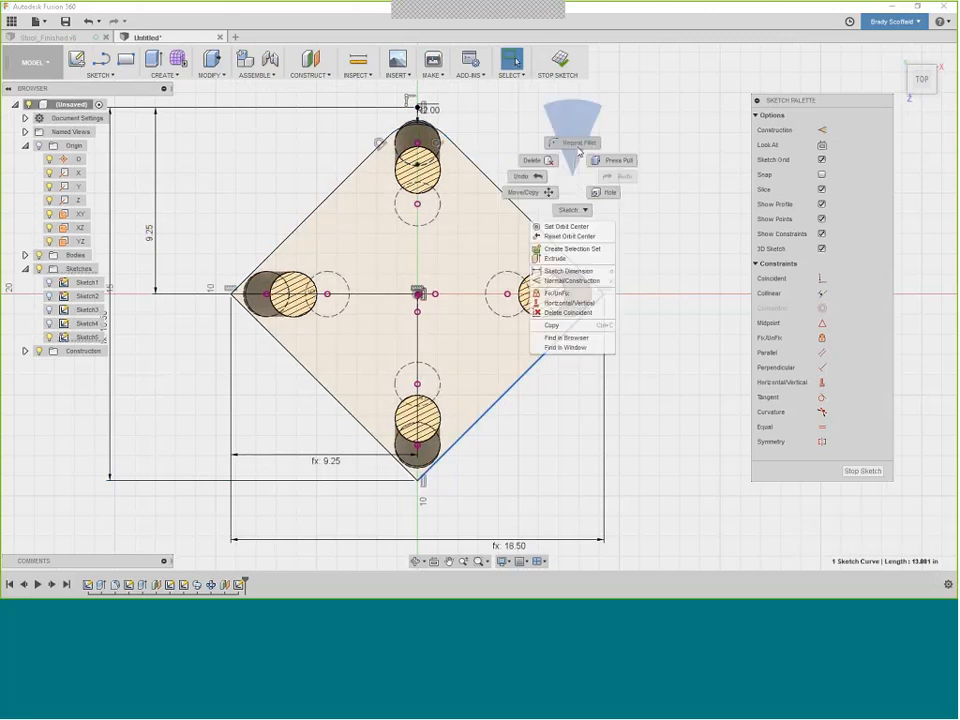
pyautogui.click(579, 152)
pyautogui.click(542, 243)
pyautogui.click(559, 340)
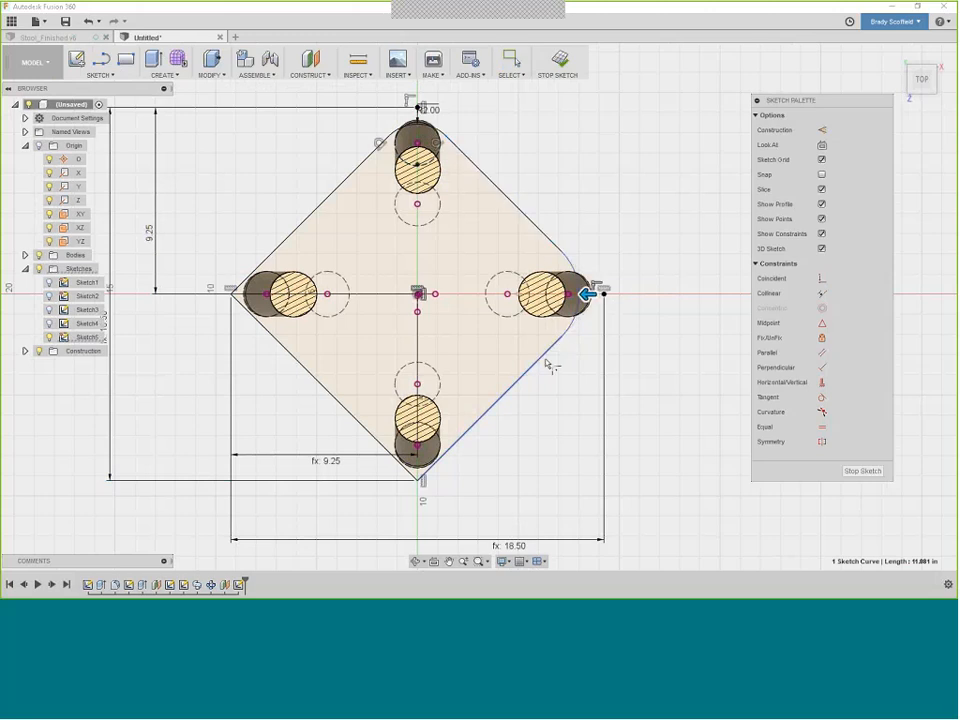
pyautogui.click(470, 418)
pyautogui.click(362, 420)
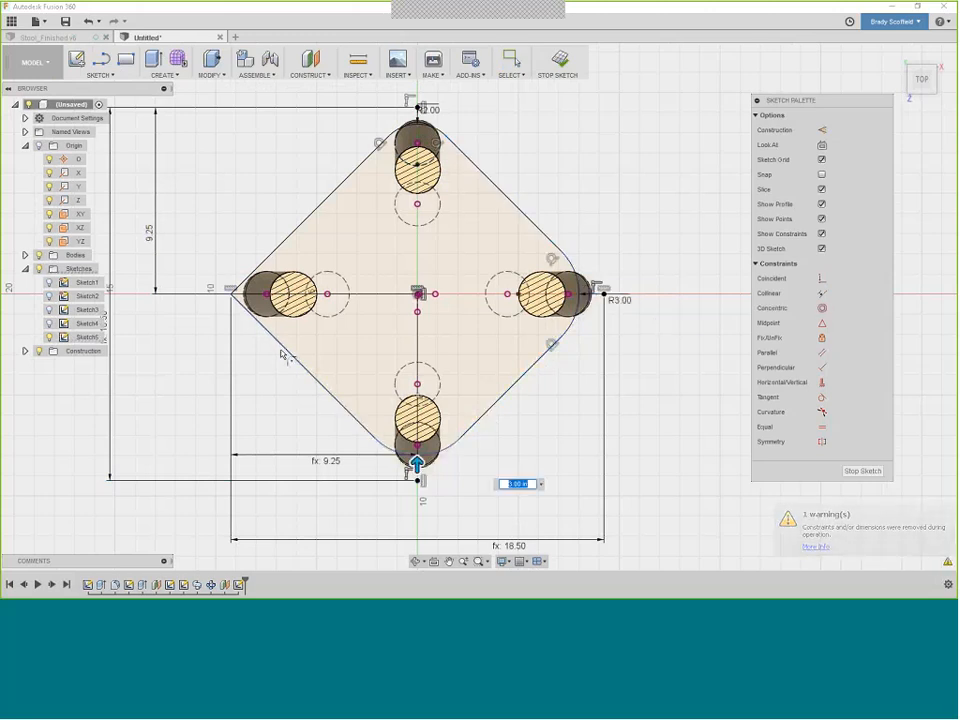
pyautogui.click(250, 306)
pyautogui.click(293, 245)
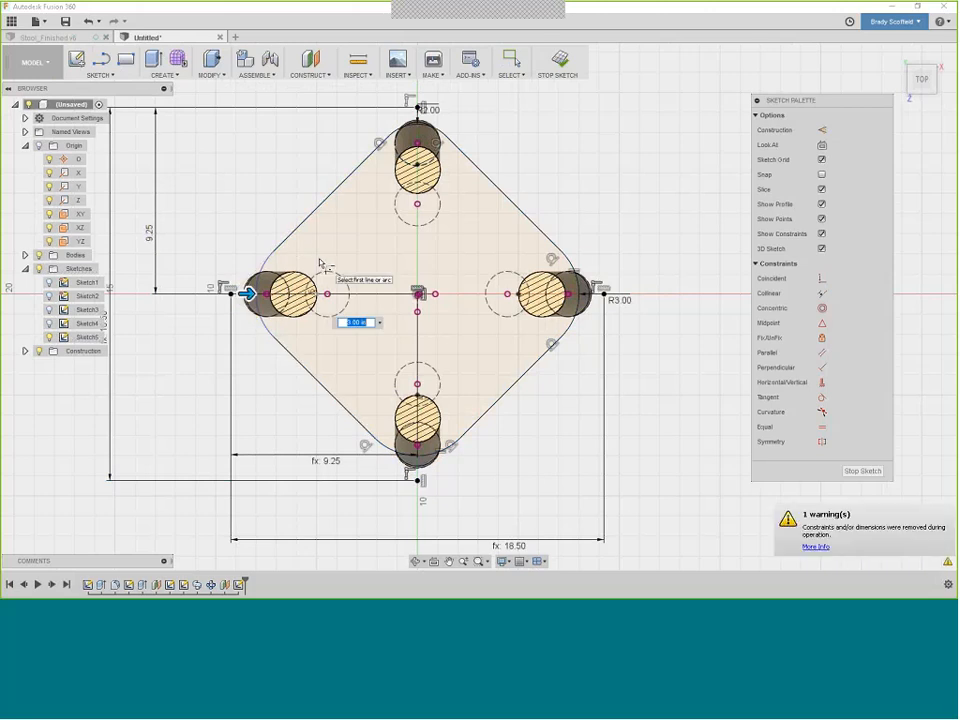
pyautogui.write('2')
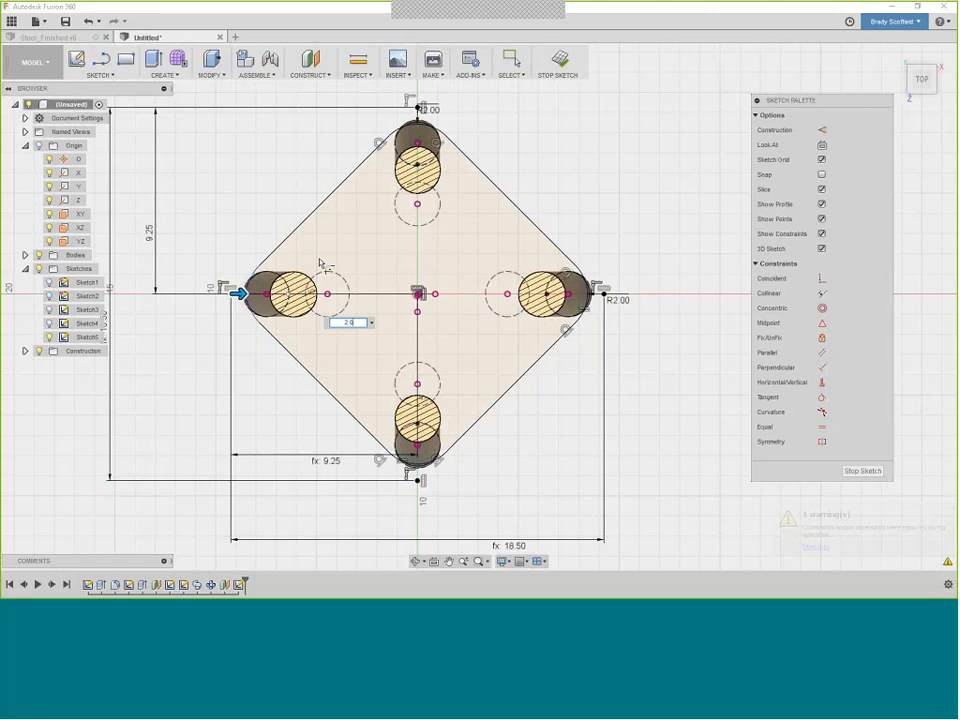
pyautogui.press('Return')
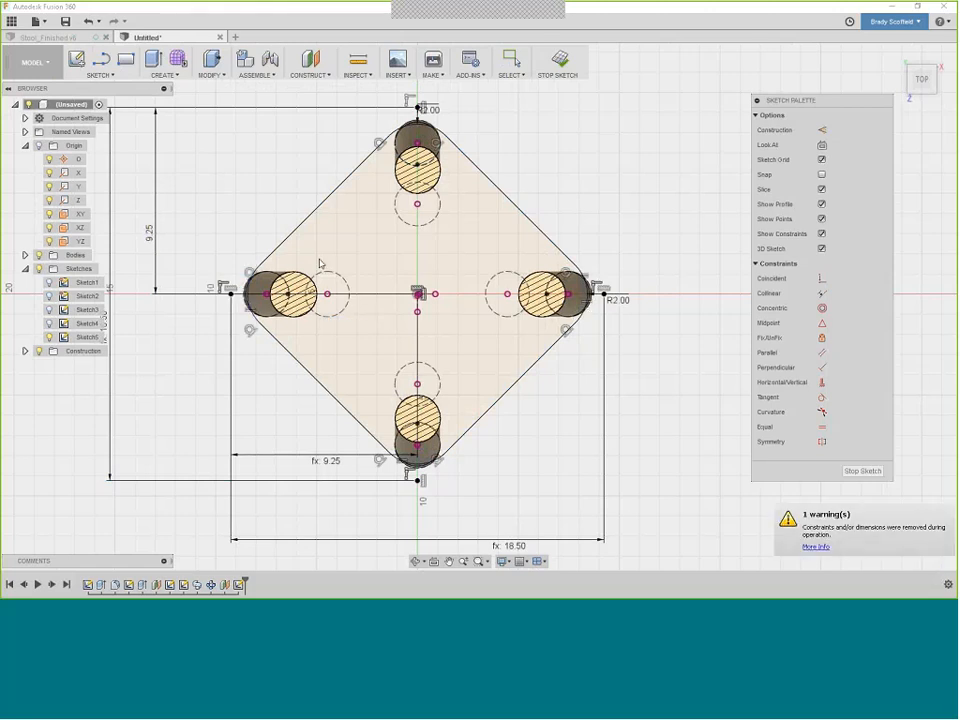
# Examine how the diamond's rounded corners fit around the projected leg outlines, looking from the top and at an angle
pyautogui.scroll(1, 611, 300)
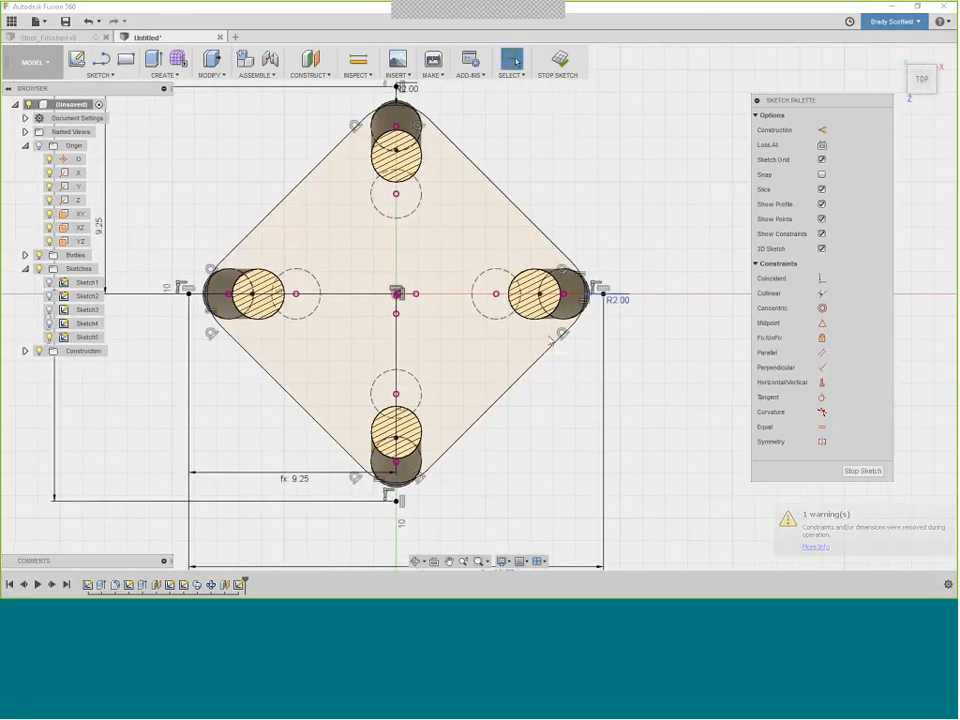
pyautogui.scroll(1, 549, 342)
pyautogui.scroll(-3, 439, 384)
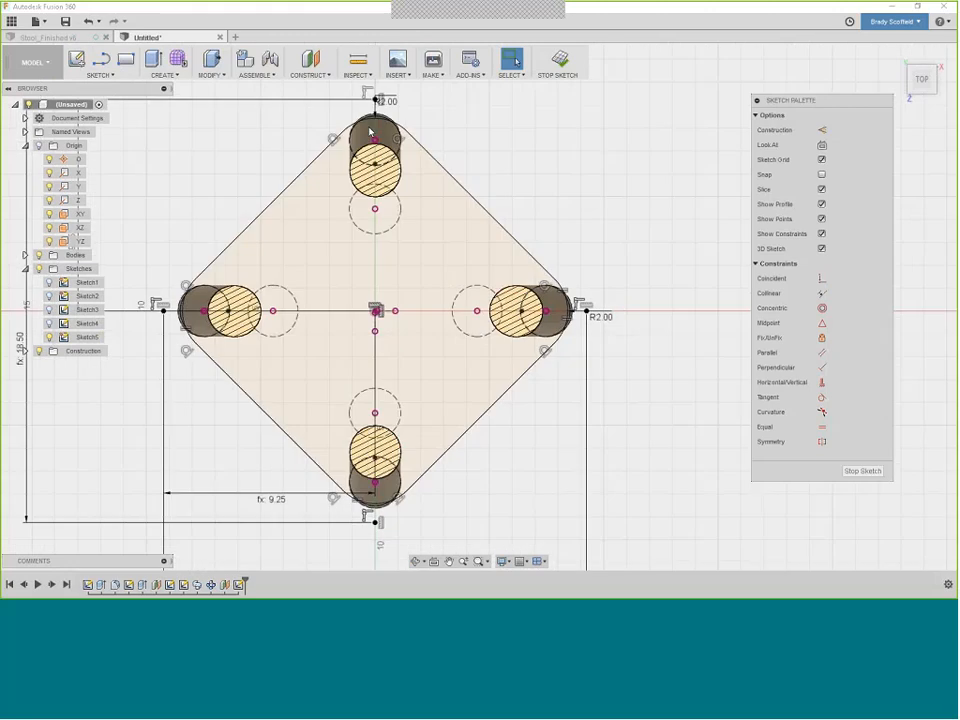
pyautogui.scroll(1, 313, 208)
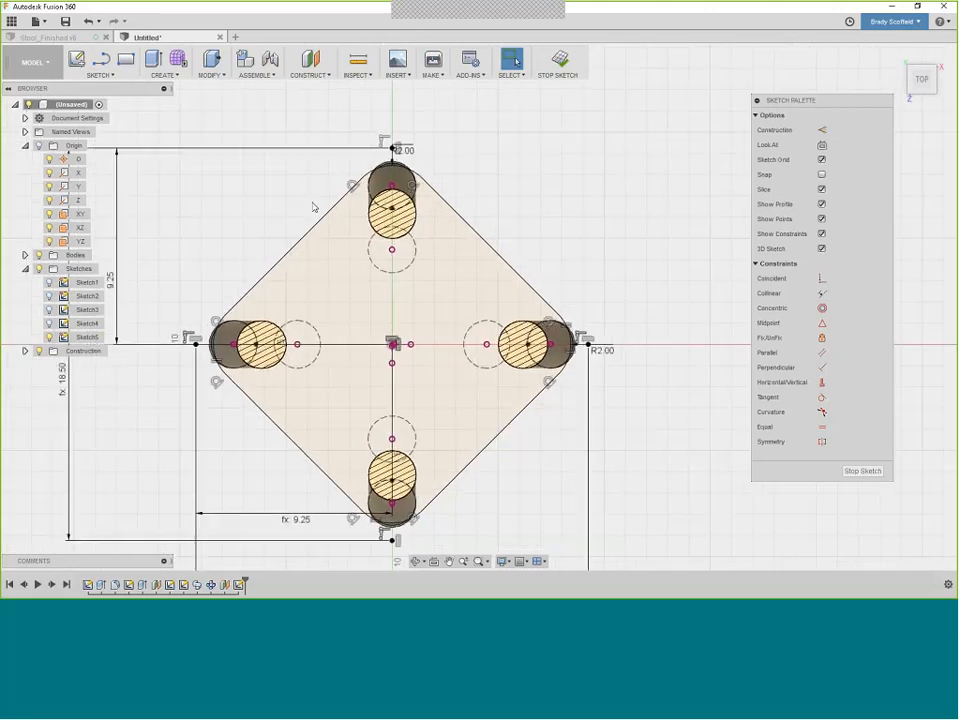
pyautogui.scroll(-1, 313, 208)
pyautogui.scroll(3, 343, 215)
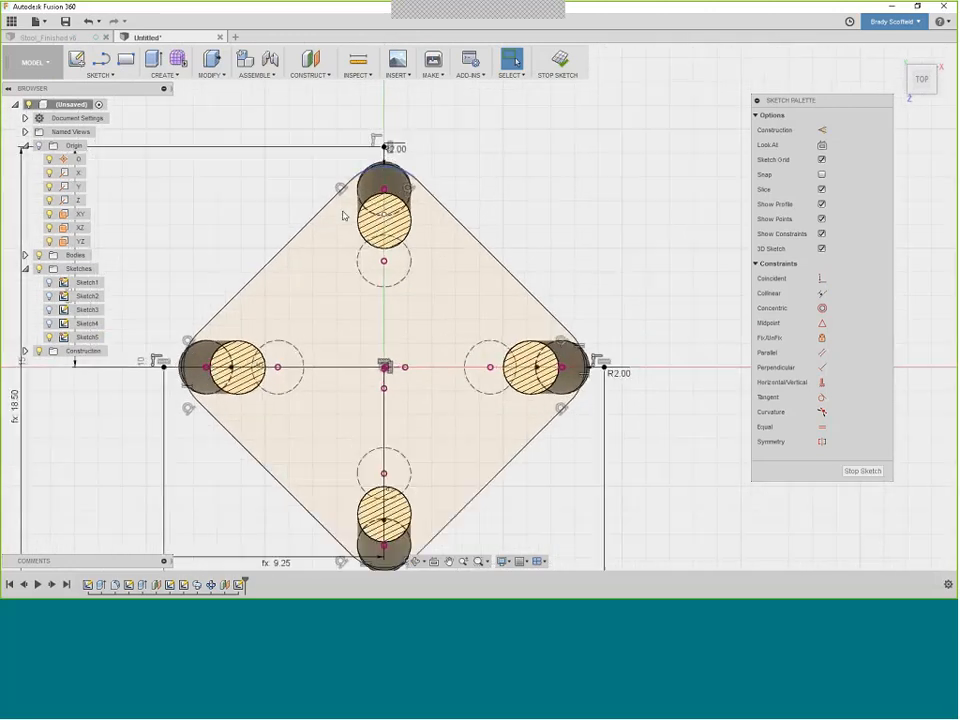
pyautogui.keyDown('shift'); pyautogui.moveTo(343, 215); pyautogui.dragTo(337, 212, button='middle'); pyautogui.keyUp('shift')
pyautogui.scroll(2, 338, 213)
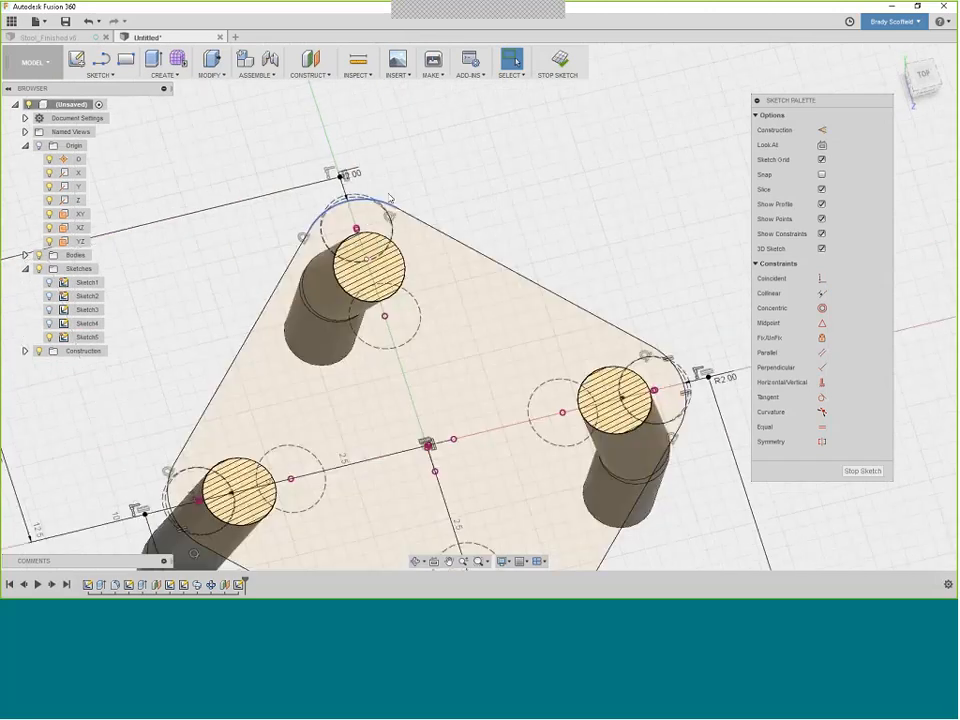
# Finish the diamond sketch and check its placement around the stool legs from the front and at an angle
pyautogui.keyDown('shift'); pyautogui.moveTo(390, 197); pyautogui.dragTo(561, 81, button='middle'); pyautogui.keyUp('shift')
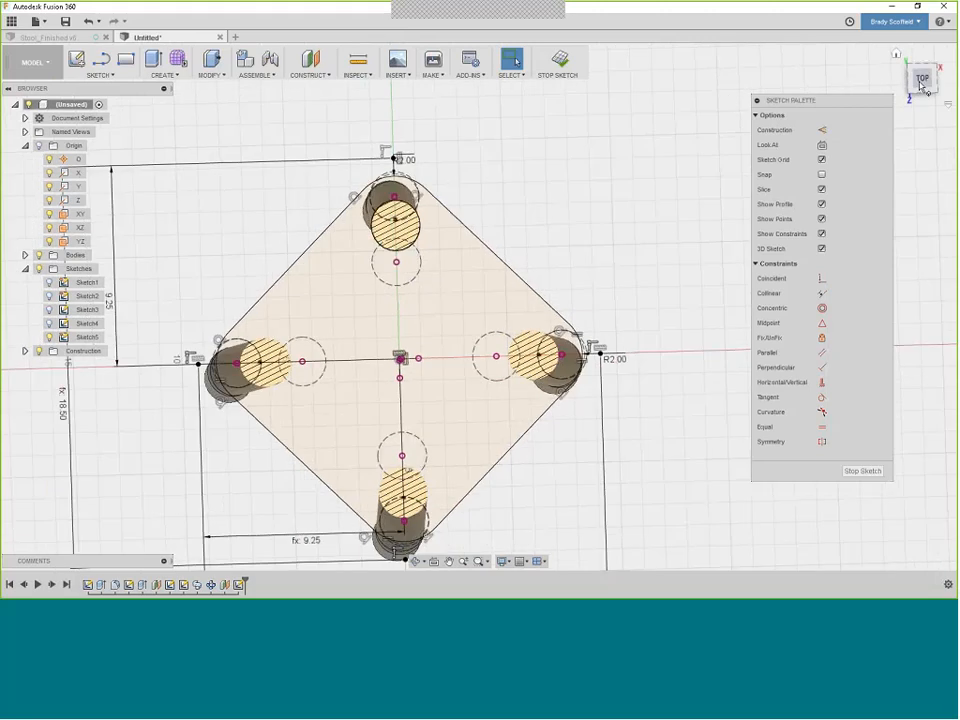
pyautogui.click(561, 62)
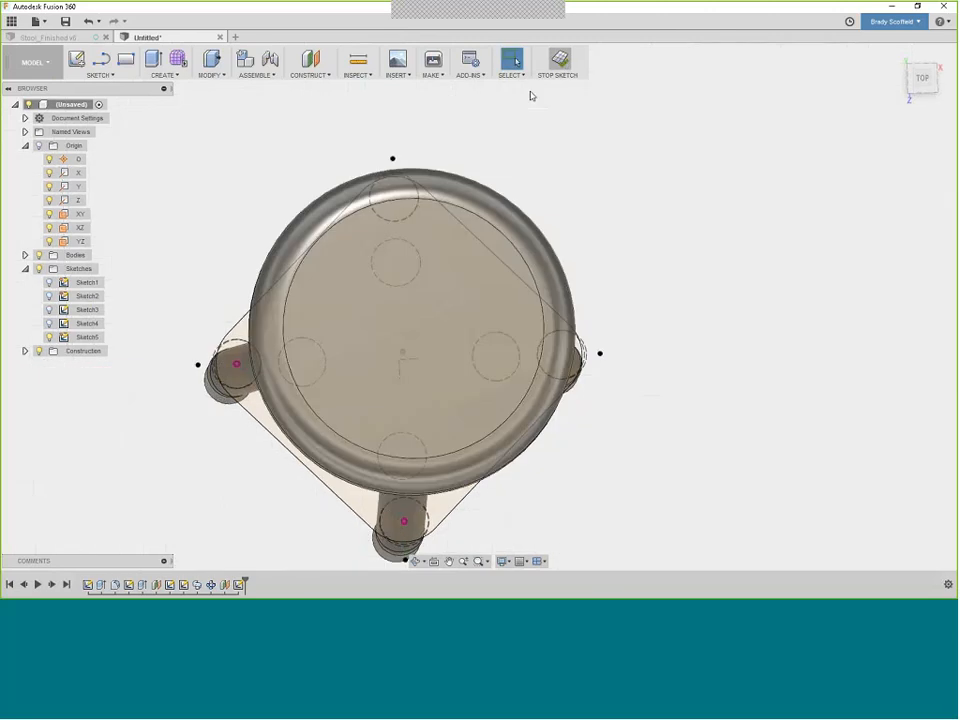
pyautogui.moveTo(531, 95)
pyautogui.keyDown('shift'); pyautogui.mouseDown(button='middle')
pyautogui.moveTo(399, 109)
pyautogui.moveTo(261, 394)
pyautogui.mouseUp(button='middle'); pyautogui.keyUp('shift')
pyautogui.scroll(3, 261, 394)
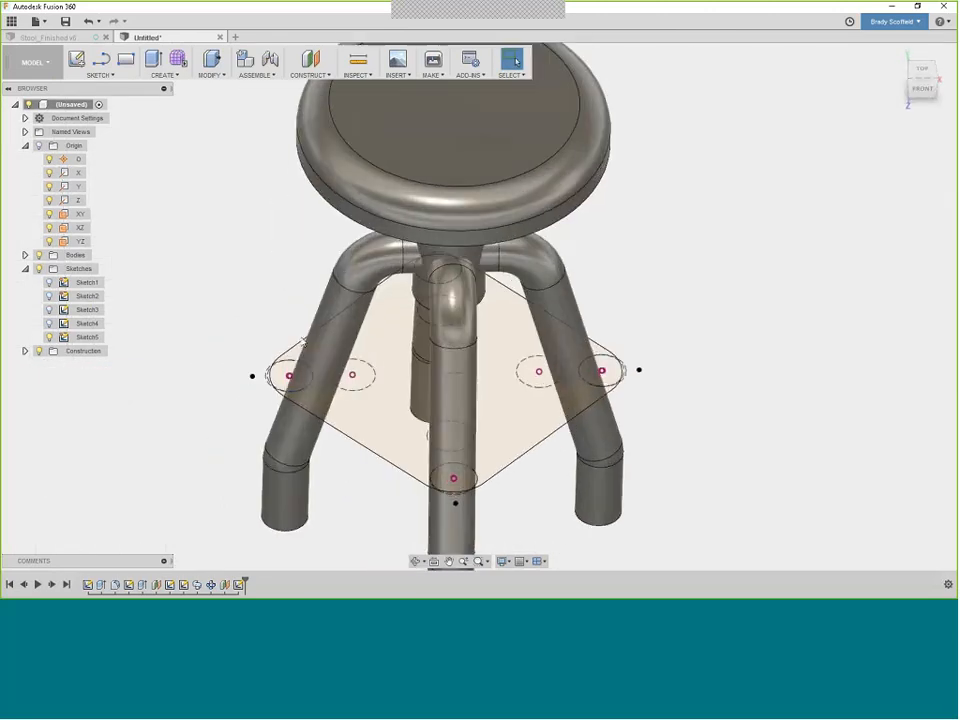
pyautogui.moveTo(347, 320)
pyautogui.keyDown('shift'); pyautogui.mouseDown(button='middle')
pyautogui.moveTo(451, 470)
pyautogui.moveTo(804, 296)
pyautogui.moveTo(776, 298)
pyautogui.moveTo(915, 96)
pyautogui.mouseUp(button='middle'); pyautogui.keyUp('shift')
pyautogui.click(915, 94)
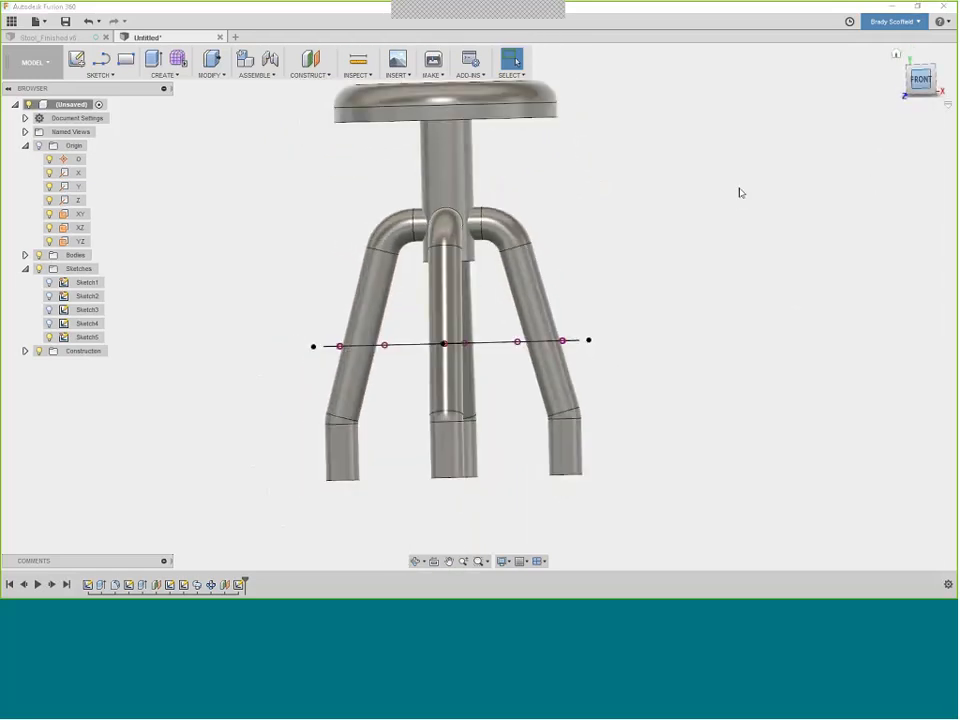
pyautogui.keyDown('shift'); pyautogui.moveTo(514, 347); pyautogui.dragTo(500, 380, button='middle'); pyautogui.keyUp('shift')
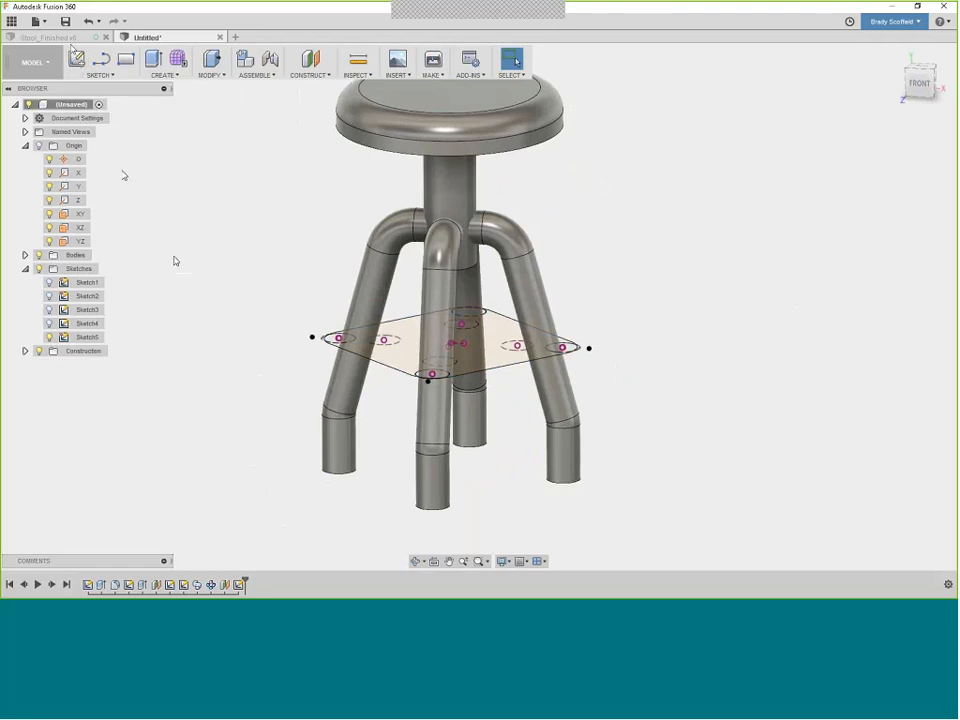
# Create a new sketch on the origin XY plane through the stool's center
pyautogui.keyDown('shift'); pyautogui.moveTo(123, 176); pyautogui.dragTo(358, 158, button='middle'); pyautogui.keyUp('shift')
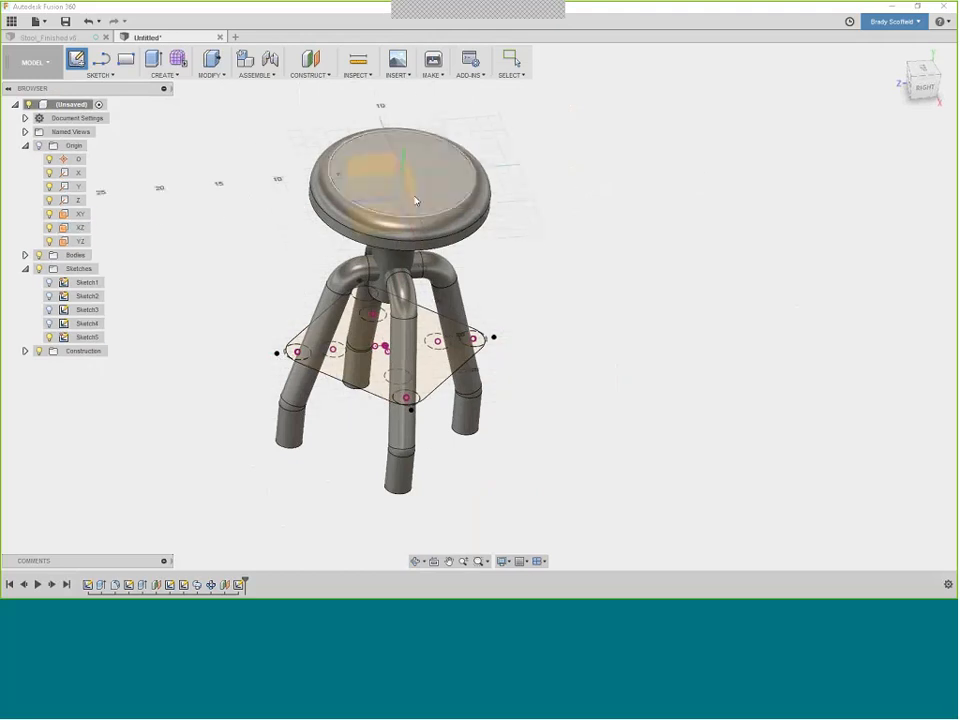
pyautogui.keyDown('shift'); pyautogui.moveTo(420, 208); pyautogui.dragTo(407, 157, button='middle'); pyautogui.keyUp('shift')
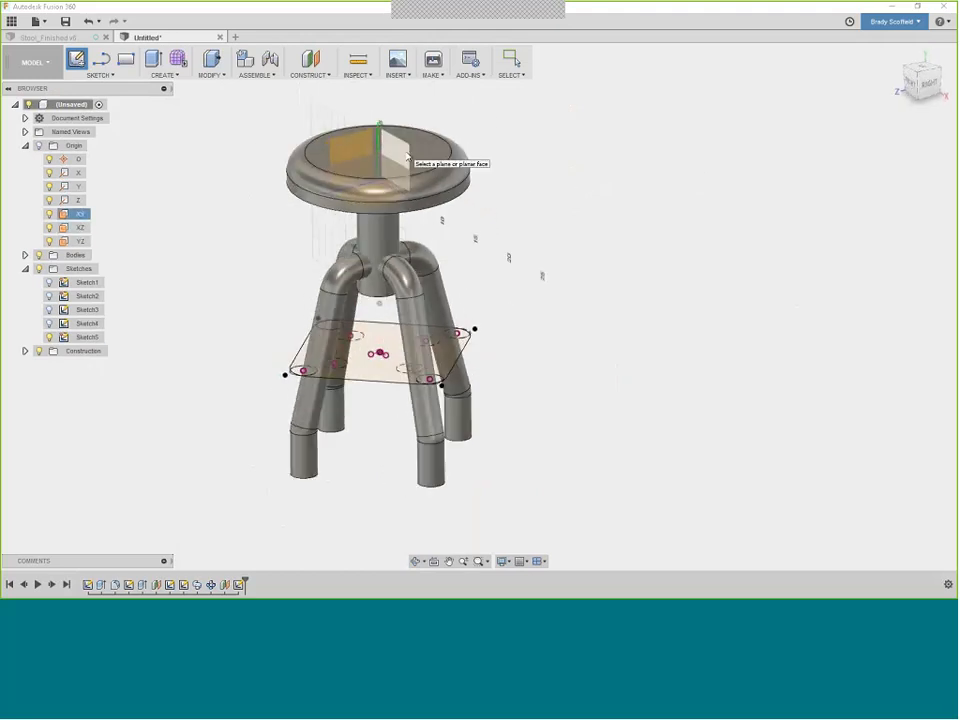
pyautogui.click(407, 157)
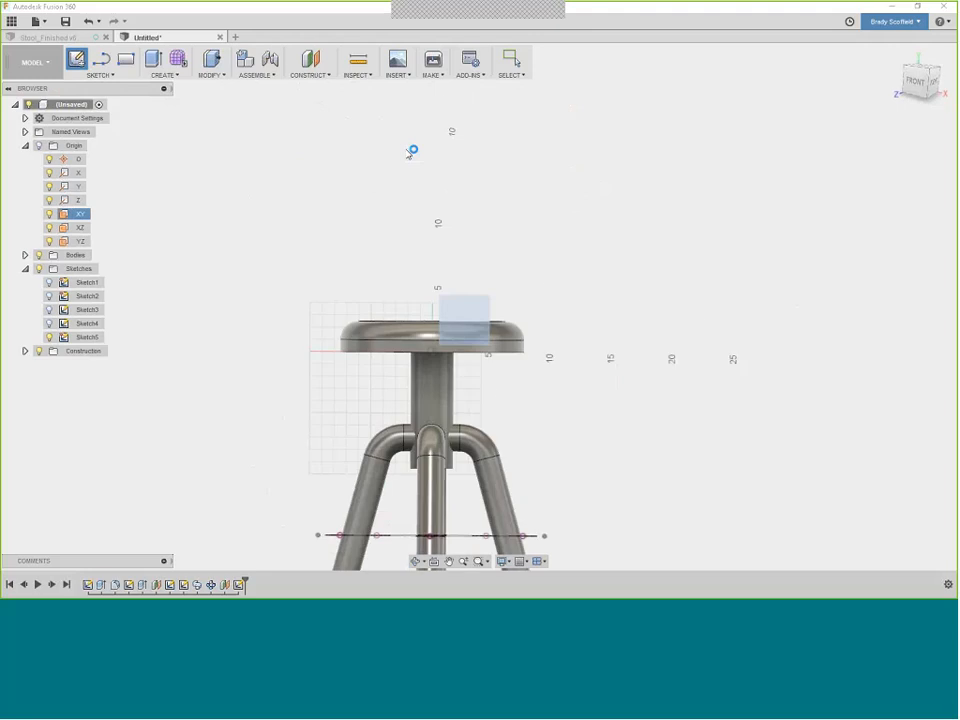
# Turn on the slice display so the stool is cut at the active sketch plane
pyautogui.scroll(-1, 405, 160)
pyautogui.scroll(1, 477, 446)
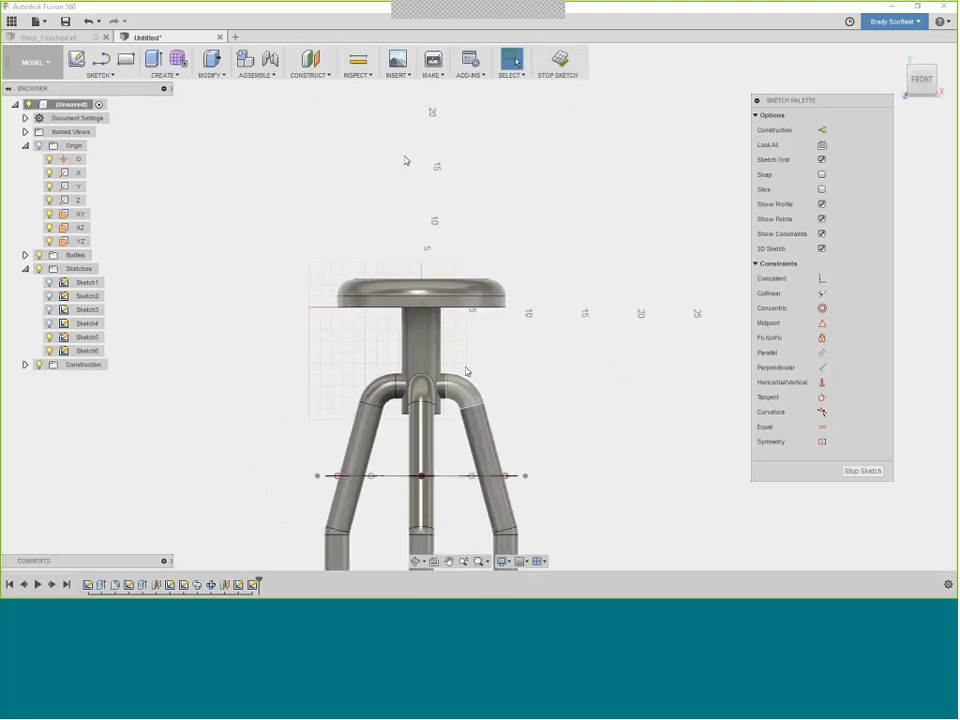
pyautogui.scroll(-1, 405, 160)
pyautogui.keyDown('shift'); pyautogui.moveTo(446, 199); pyautogui.dragTo(492, 229, button='middle'); pyautogui.keyUp('shift')
pyautogui.scroll(-1, 476, 315)
pyautogui.keyDown('shift'); pyautogui.moveTo(474, 321); pyautogui.dragTo(489, 315, button='middle'); pyautogui.keyUp('shift')
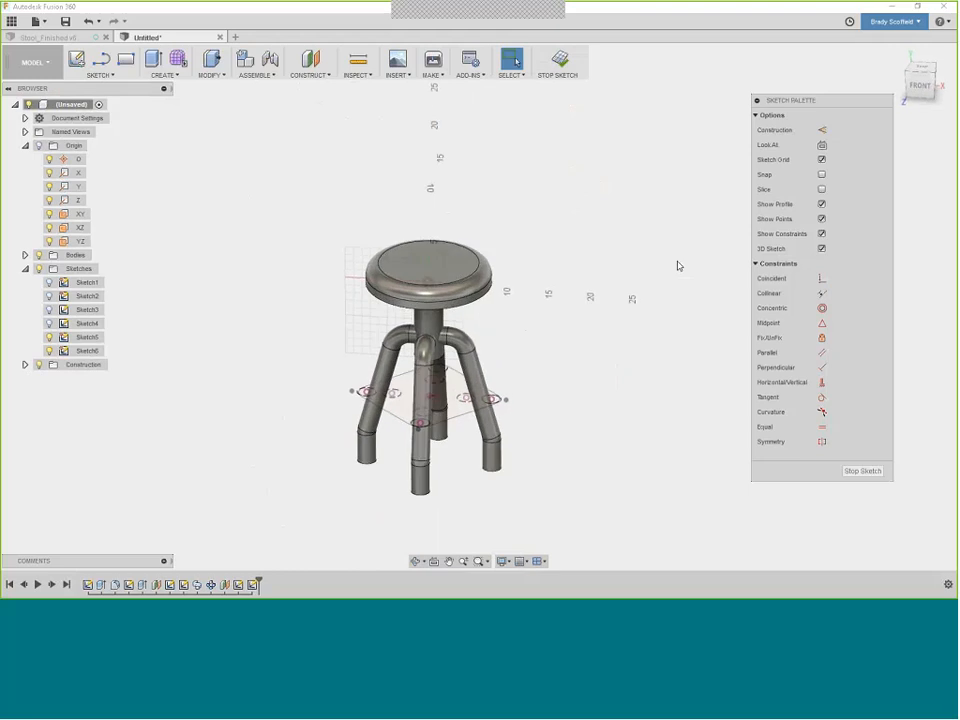
pyautogui.press('ctrl')
pyautogui.click(822, 190)
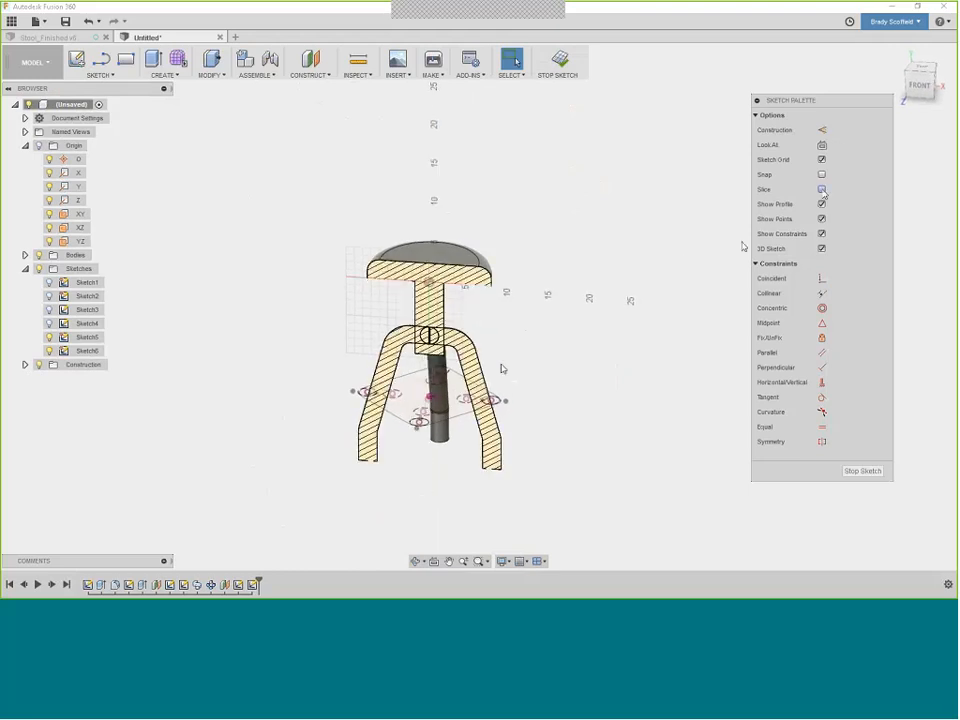
# Project the diamond's rounded corner at the +X leg into the new vertical sketch
pyautogui.scroll(3, 505, 360)
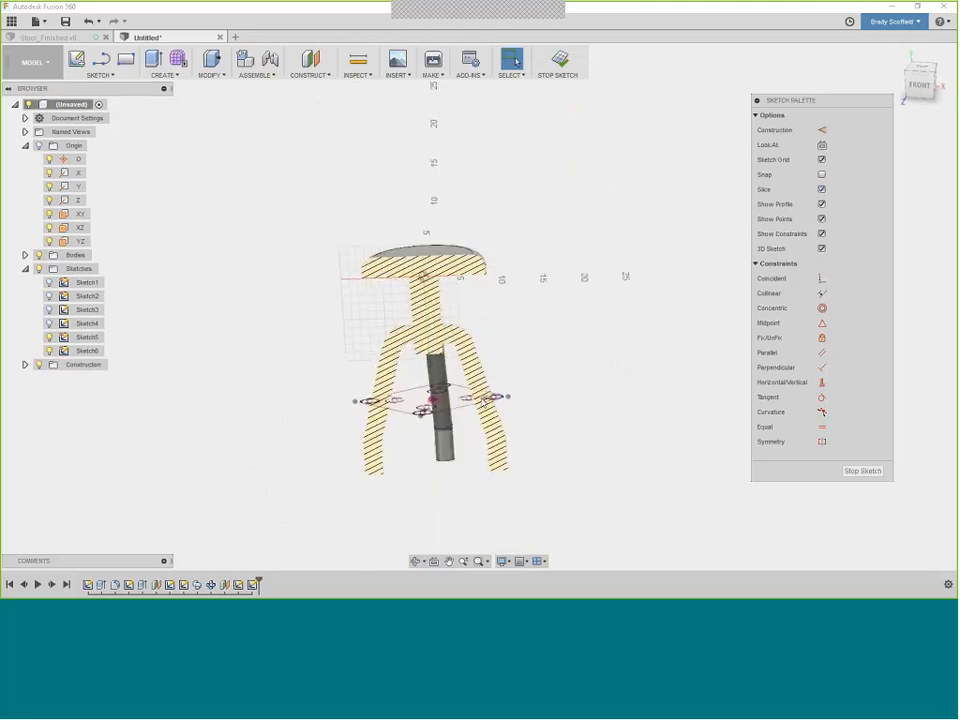
pyautogui.moveTo(538, 389)
pyautogui.keyDown('shift'); pyautogui.mouseDown(button='middle')
pyautogui.moveTo(555, 390)
pyautogui.moveTo(491, 416)
pyautogui.mouseUp(button='middle'); pyautogui.keyUp('shift')
pyautogui.scroll(4, 491, 416)
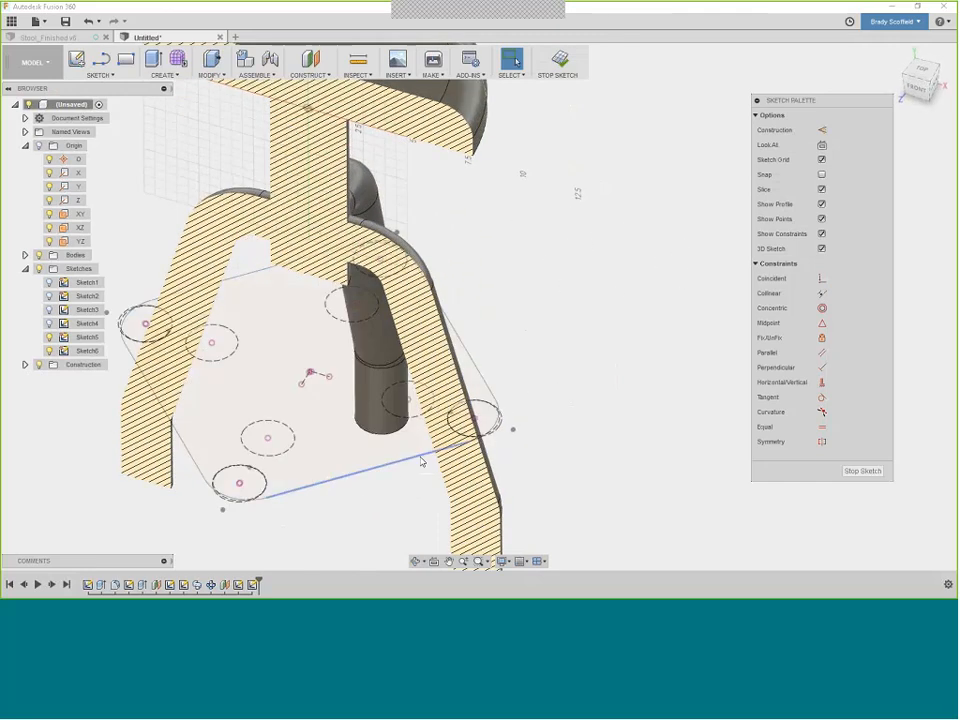
pyautogui.click(84, 338)
pyautogui.click(99, 75)
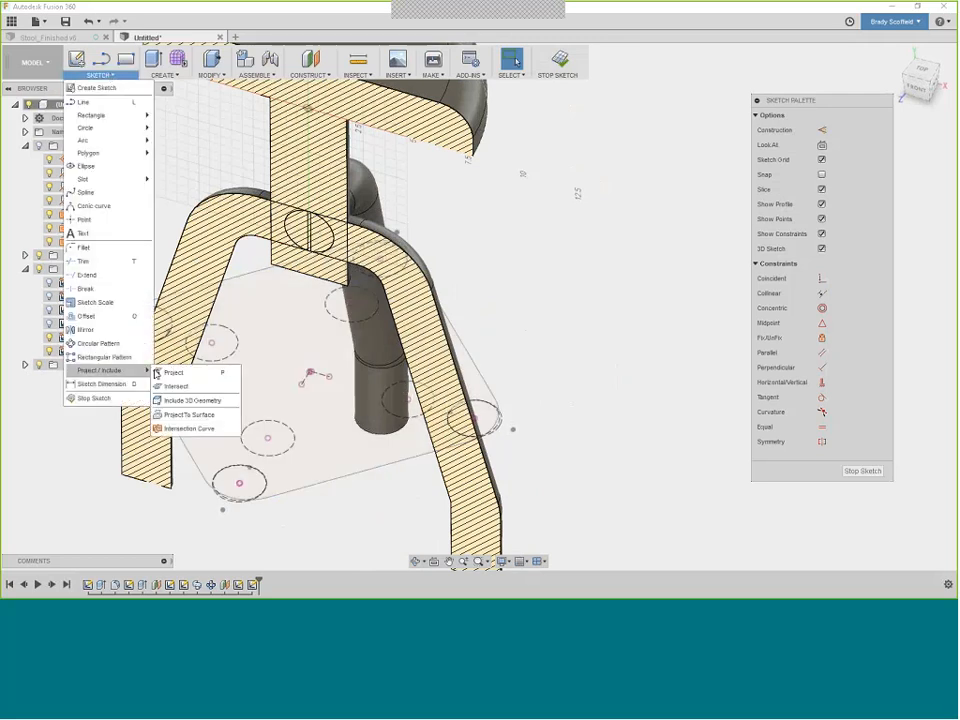
pyautogui.click(160, 372)
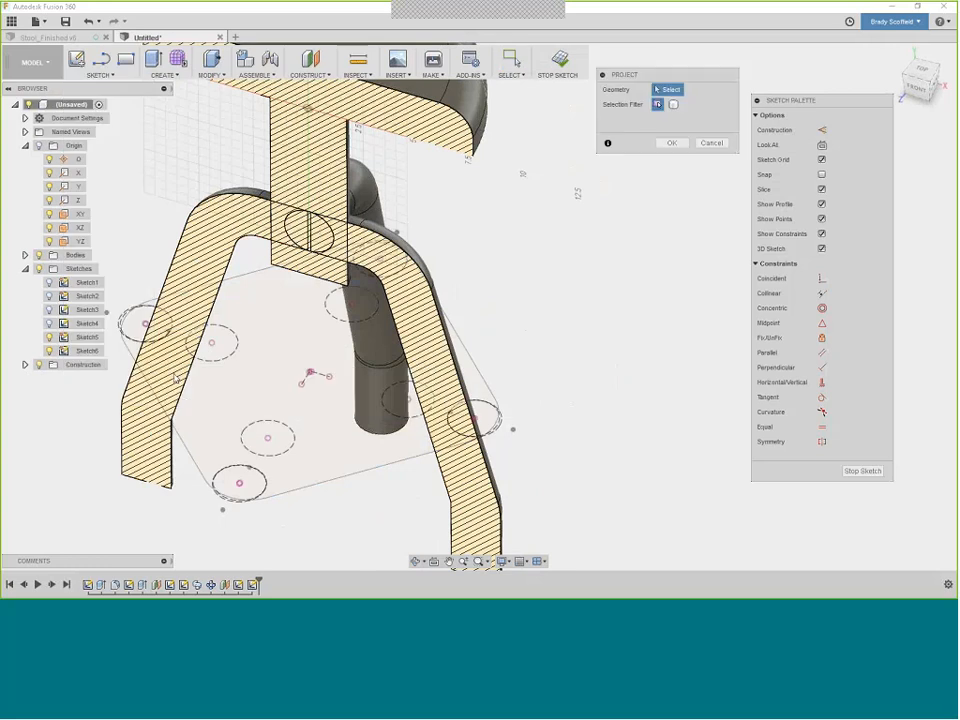
pyautogui.scroll(1, 497, 428)
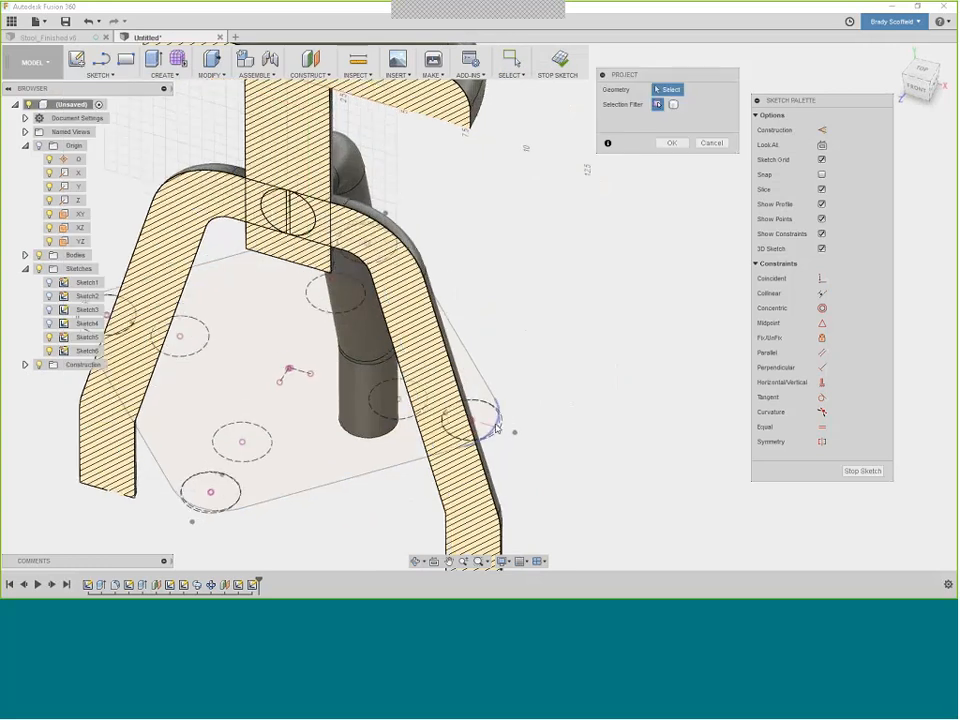
pyautogui.scroll(5, 497, 428)
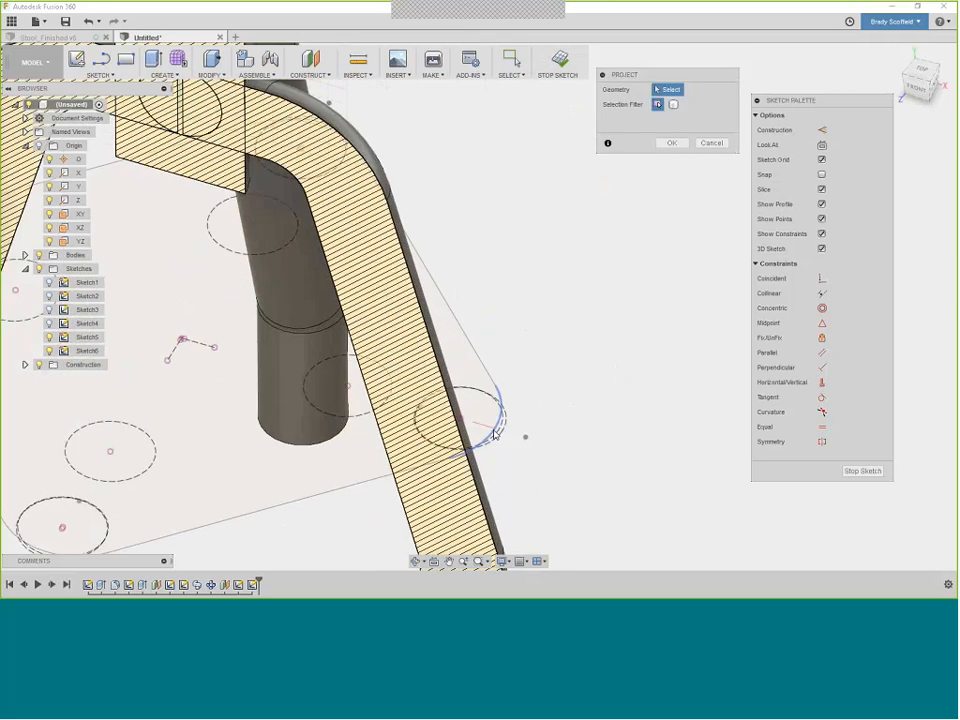
pyautogui.scroll(-2, 500, 440)
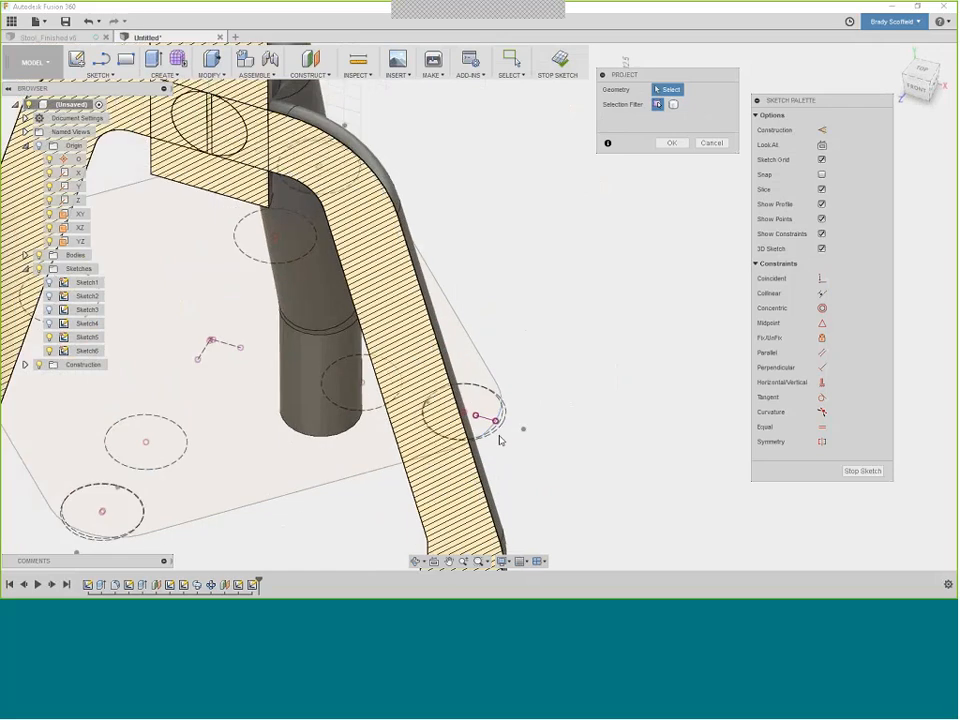
pyautogui.moveTo(500, 440)
pyautogui.keyDown('shift'); pyautogui.mouseDown(button='middle')
pyautogui.moveTo(603, 242)
pyautogui.moveTo(568, 298)
pyautogui.moveTo(576, 266)
pyautogui.mouseUp(button='middle'); pyautogui.keyUp('shift')
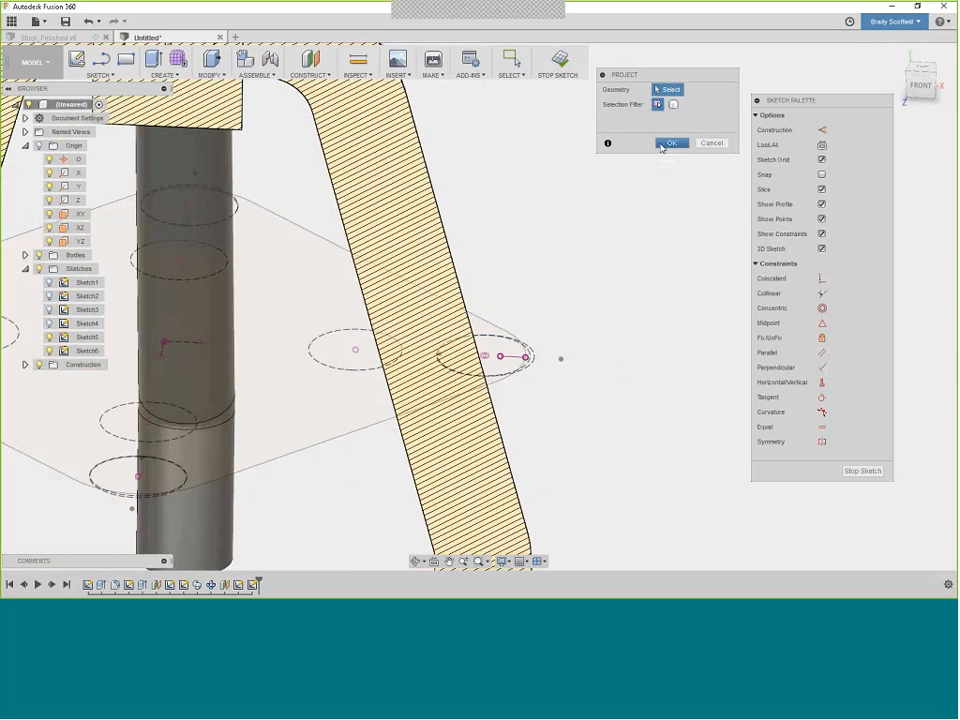
pyautogui.click(670, 143)
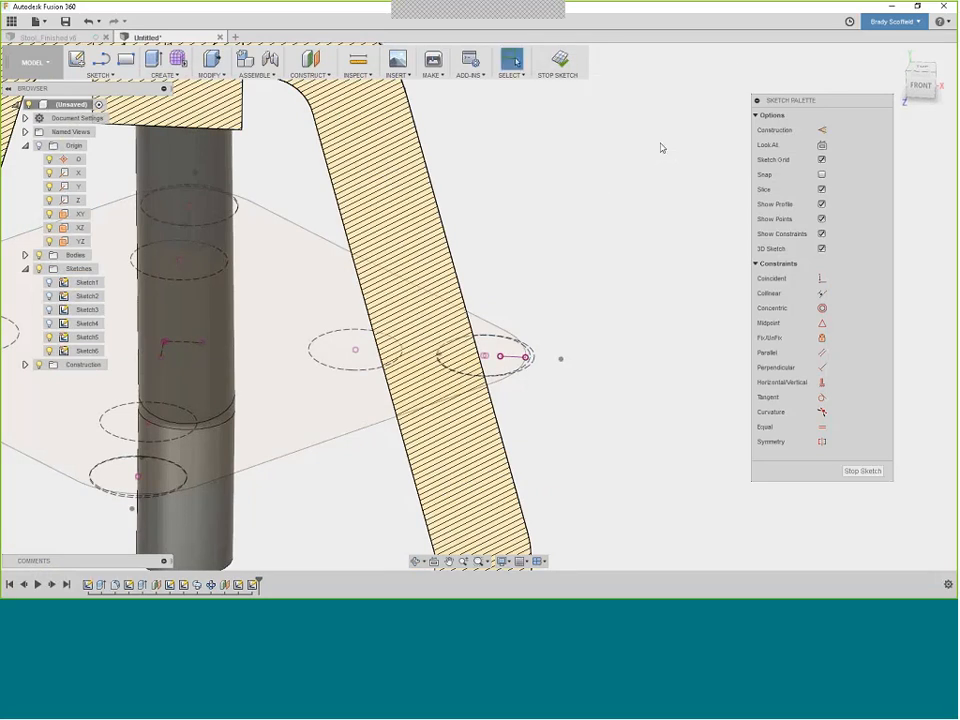
# Convert the projected corner line to construction geometry
pyautogui.scroll(2, 512, 352)
pyautogui.moveTo(482, 340); pyautogui.dragTo(546, 377)
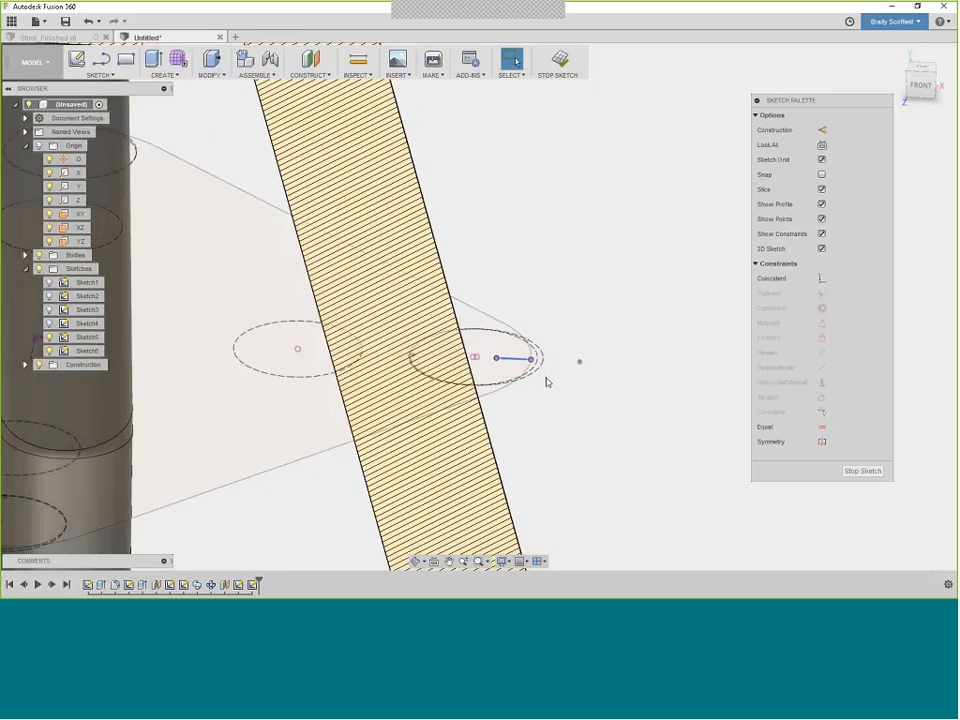
pyautogui.click(822, 130)
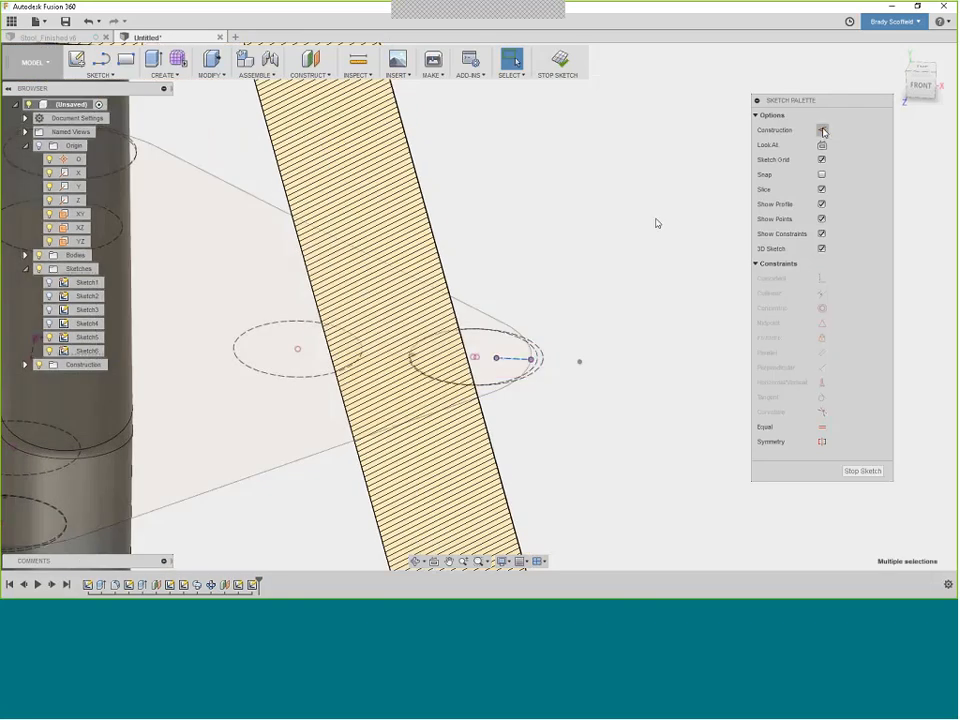
pyautogui.click(657, 223)
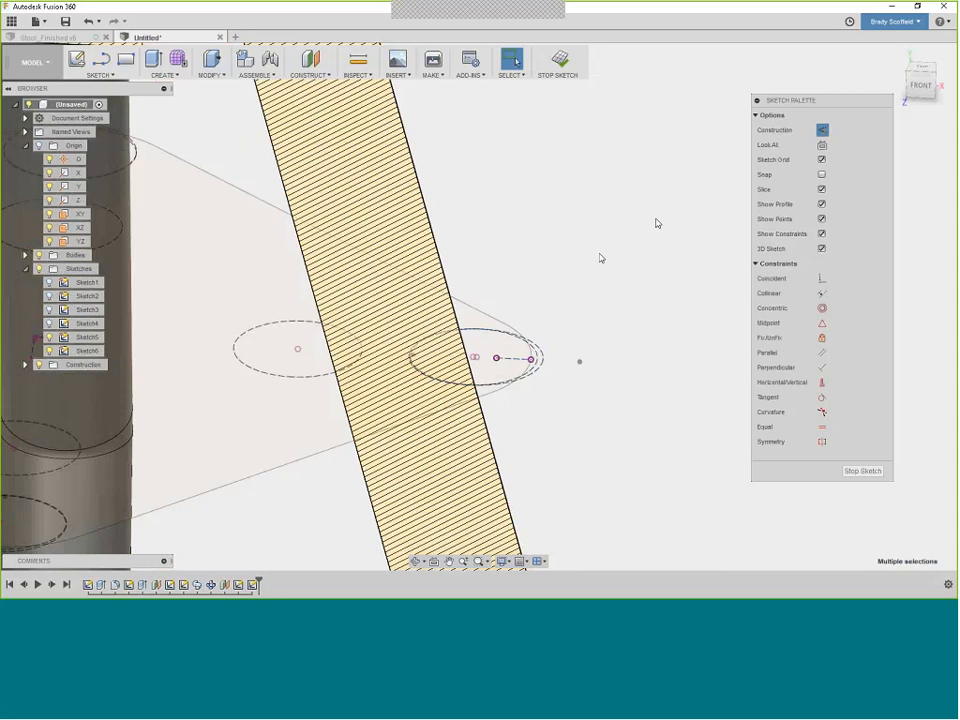
# Draw a 2.0 in center-diameter circle on the outer endpoint of the projected corner line, and finish the sketch
pyautogui.click(108, 76)
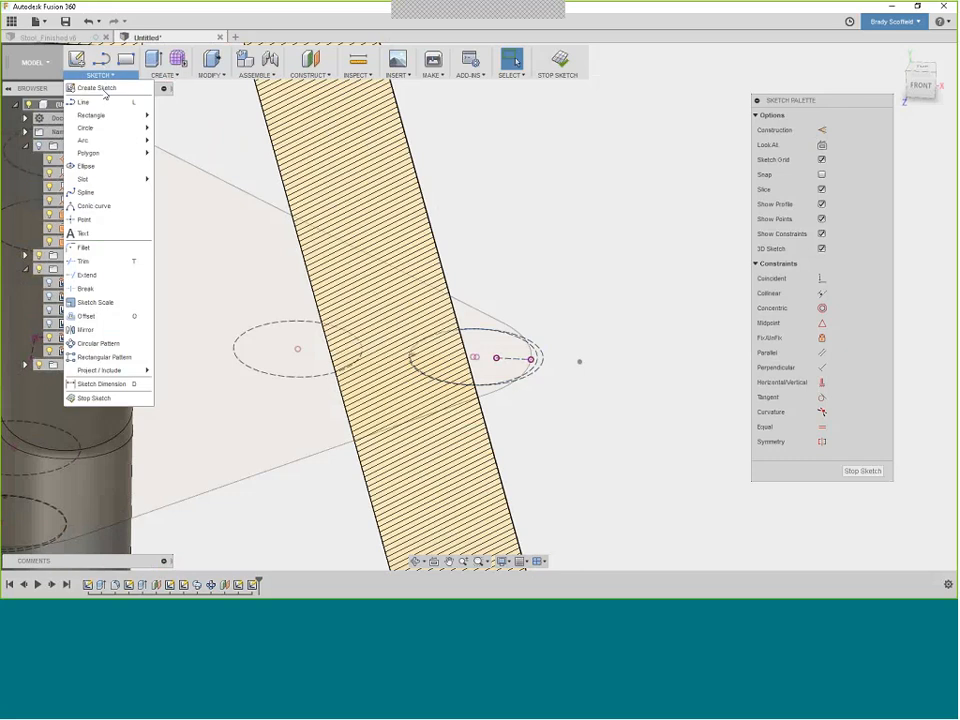
pyautogui.moveTo(148, 129)
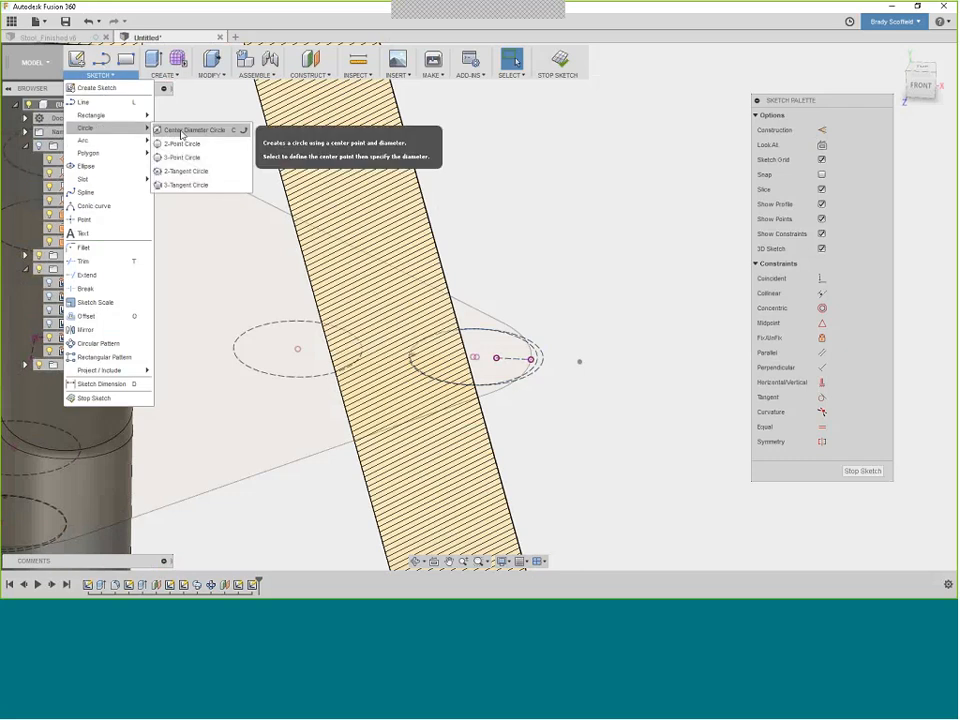
pyautogui.click(181, 131)
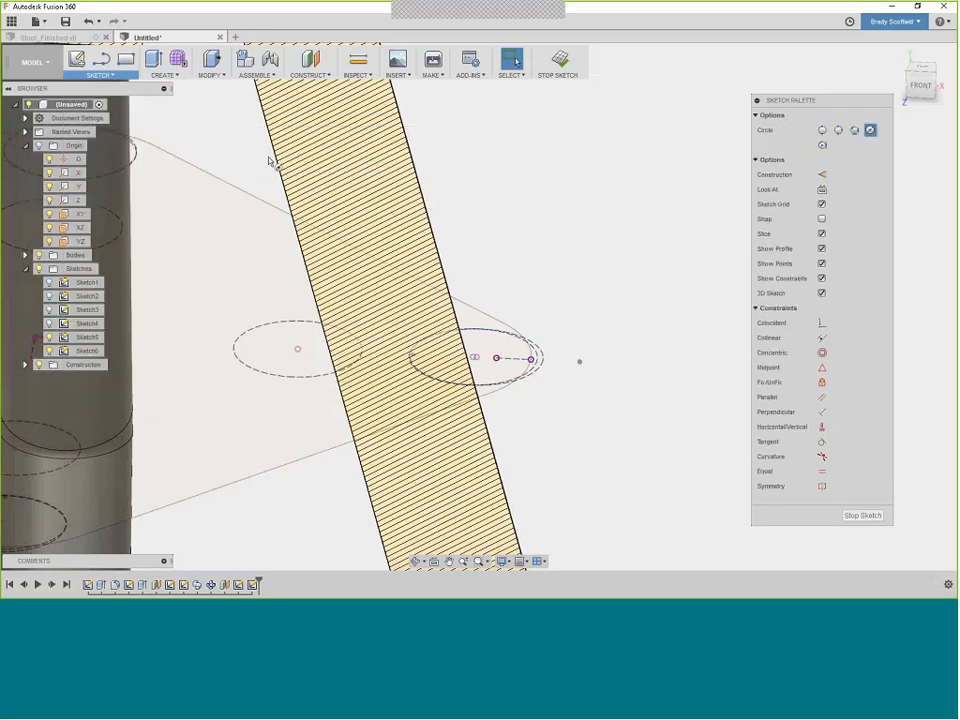
pyautogui.click(528, 362)
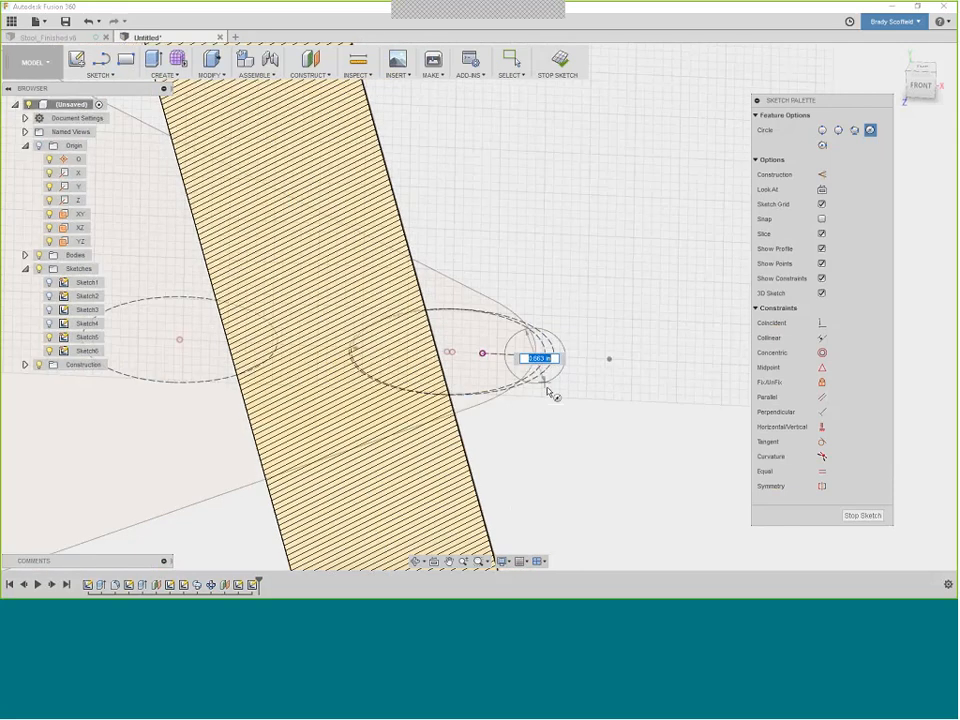
pyautogui.write('2.0')
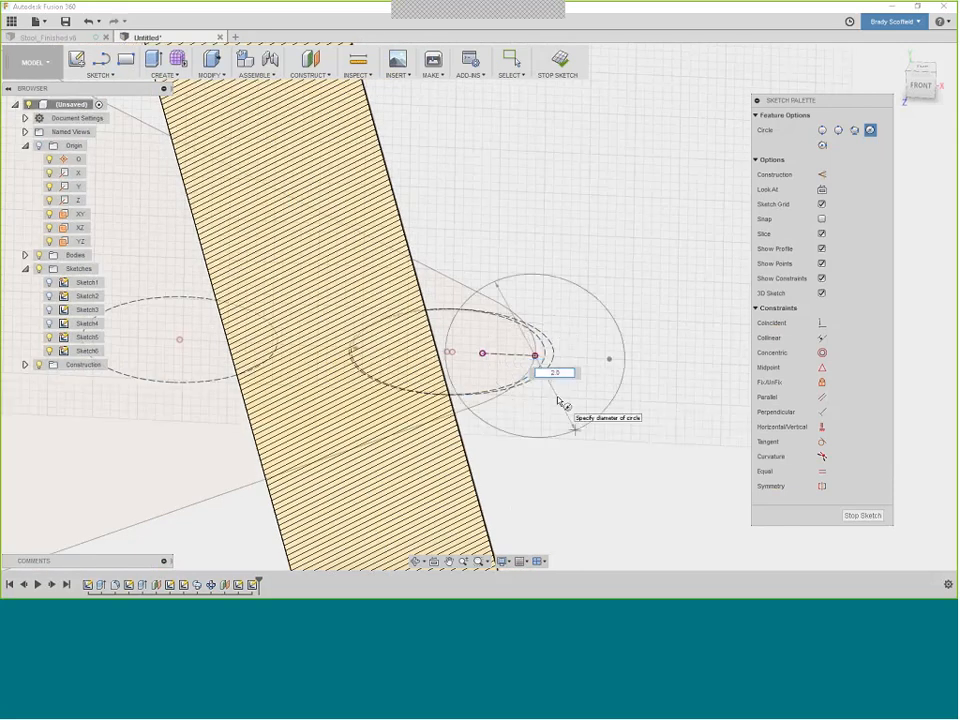
pyautogui.press('Tab')
pyautogui.press('Return')
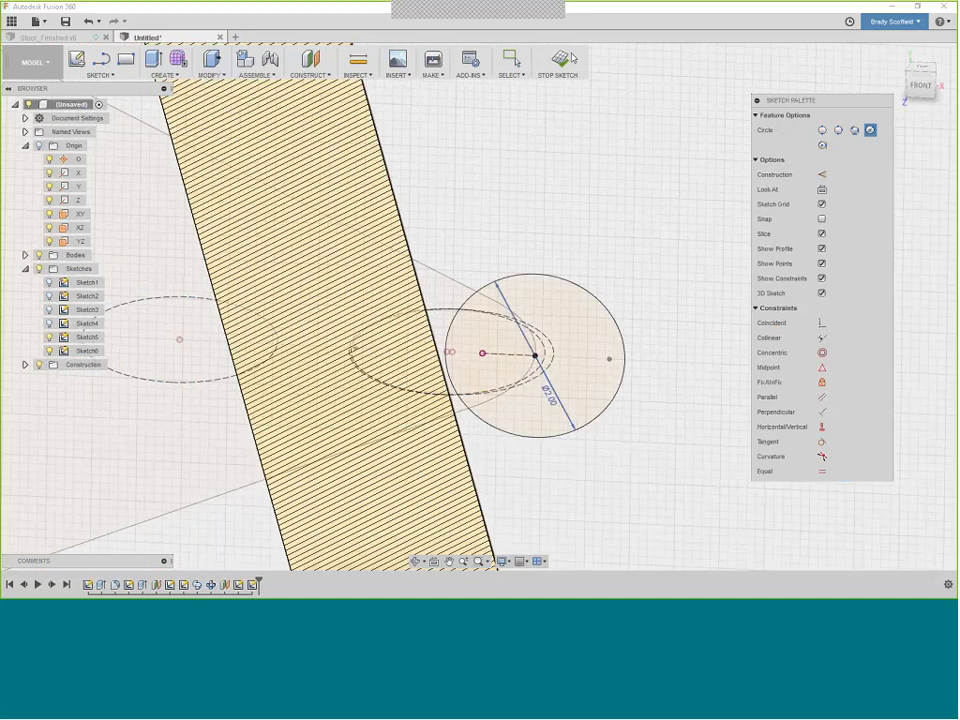
pyautogui.click(573, 57)
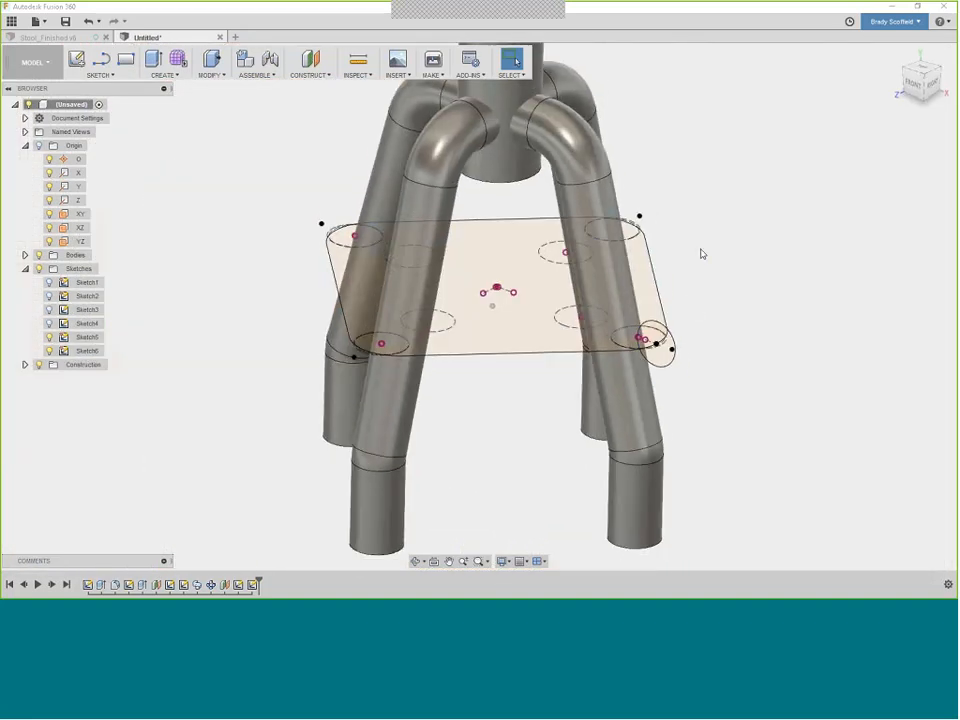
# Sweep the circle profile along the full chained diamond path as a new body, with perpendicular orientation
pyautogui.click(168, 74)
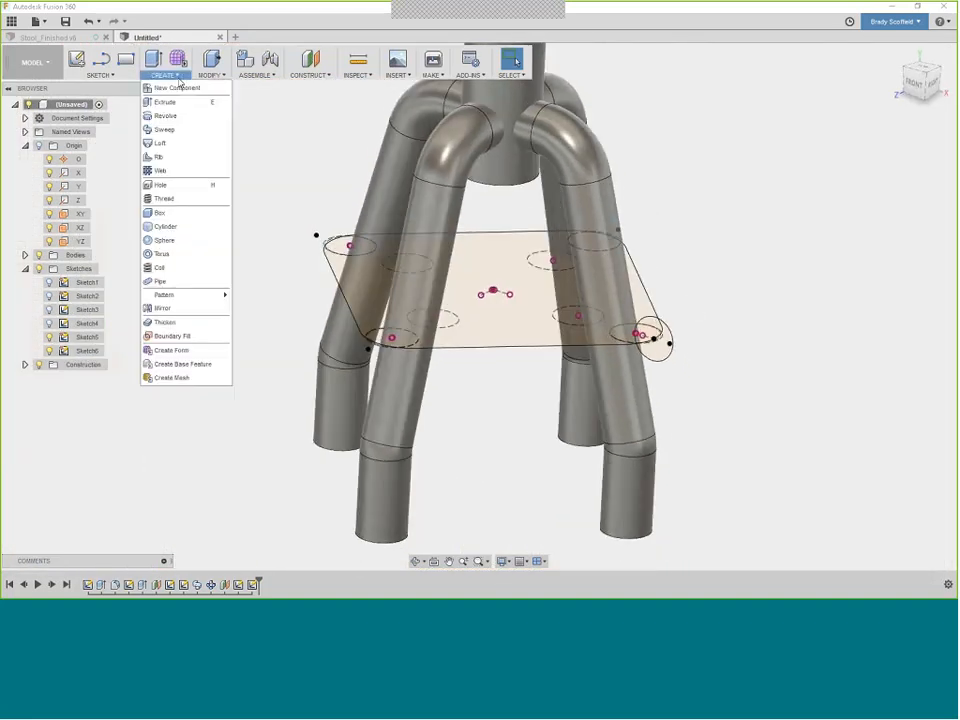
pyautogui.click(163, 131)
pyautogui.click(660, 345)
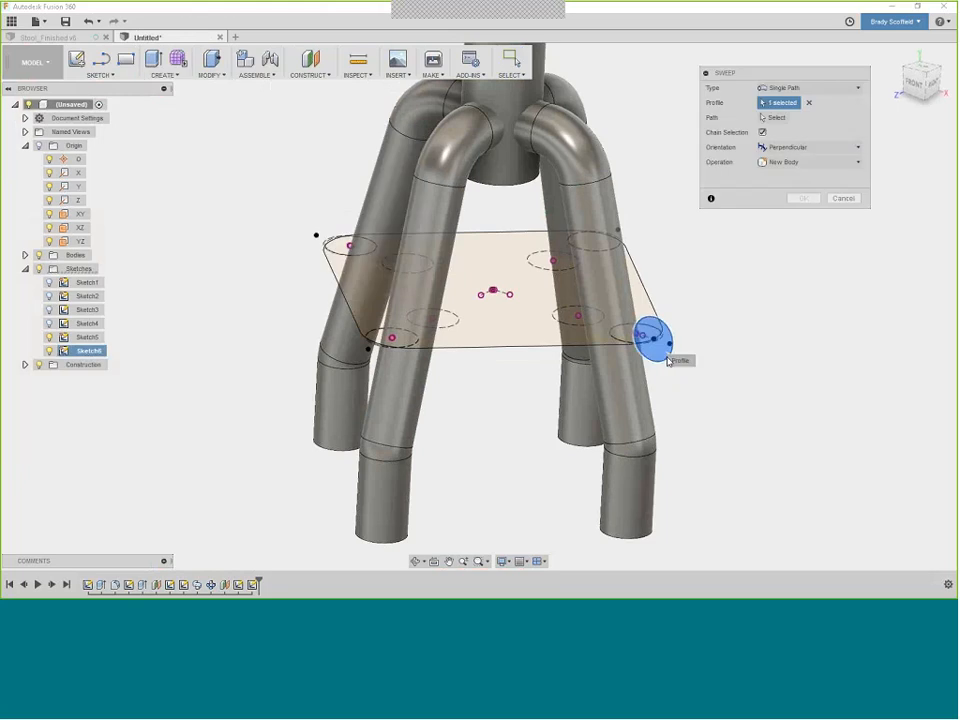
pyautogui.click(646, 290)
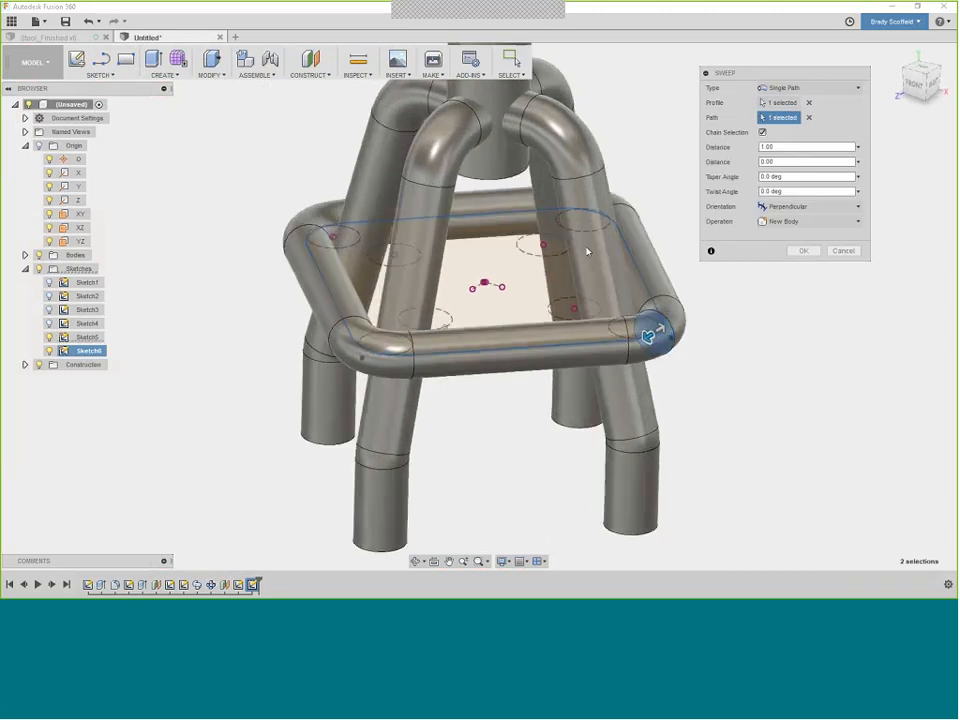
pyautogui.keyDown('shift'); pyautogui.moveTo(588, 251); pyautogui.dragTo(622, 248, button='middle'); pyautogui.keyUp('shift')
pyautogui.click(803, 251)
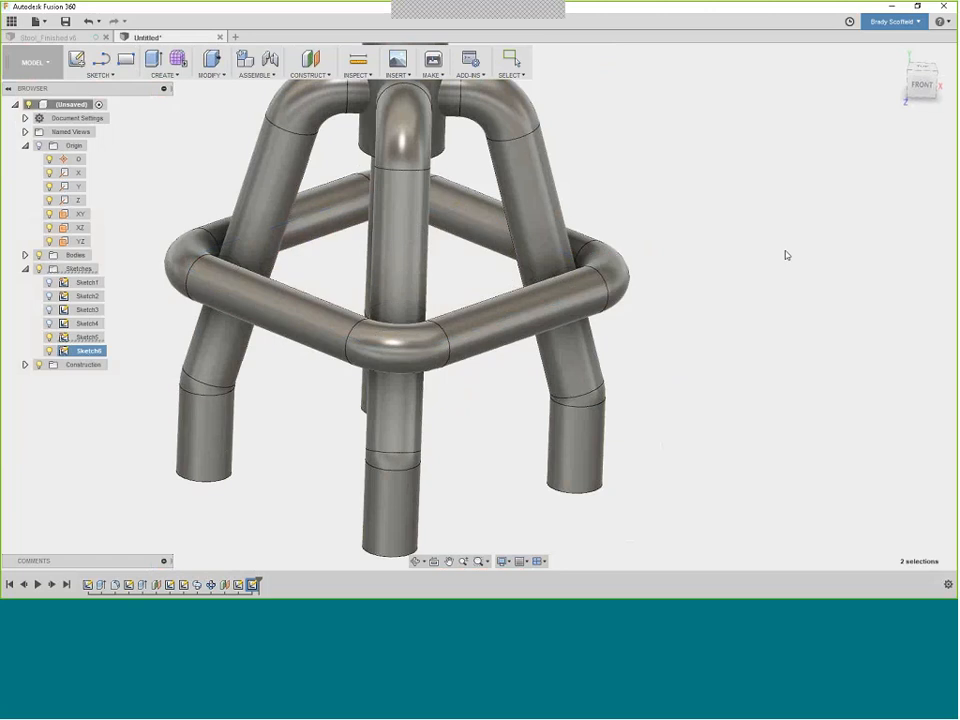
pyautogui.keyDown('shift'); pyautogui.moveTo(720, 244); pyautogui.dragTo(686, 221, button='middle'); pyautogui.keyUp('shift')
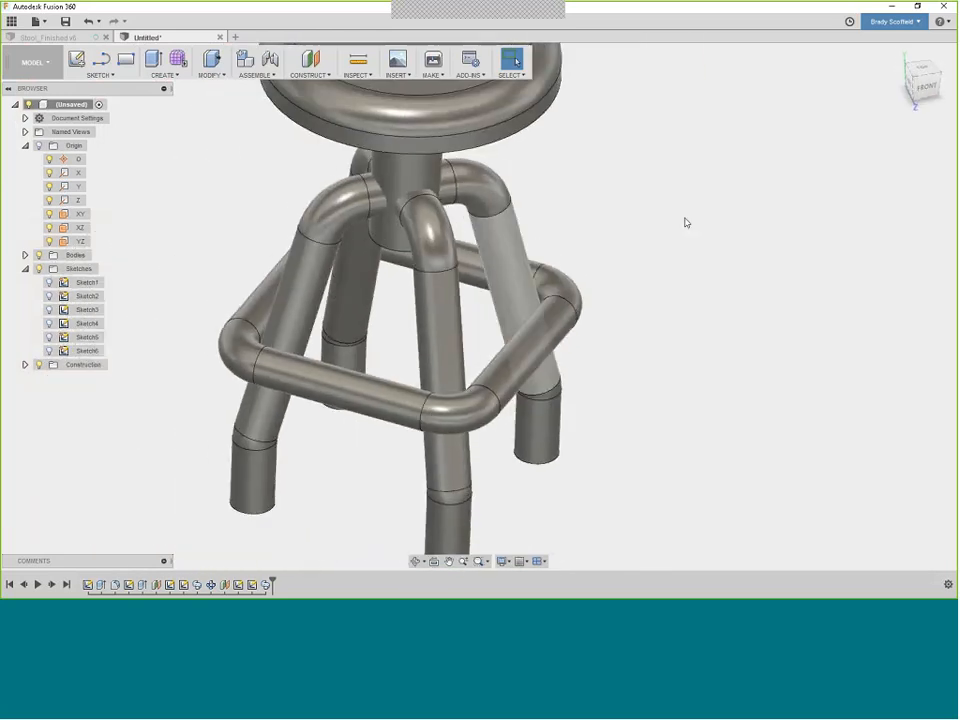
# Apply the Coating - Black Oxide metal appearance to the whole body of the stool's seat and central post
pyautogui.moveTo(938, 78); pyautogui.dragTo(922, 83)
pyautogui.click(923, 84)
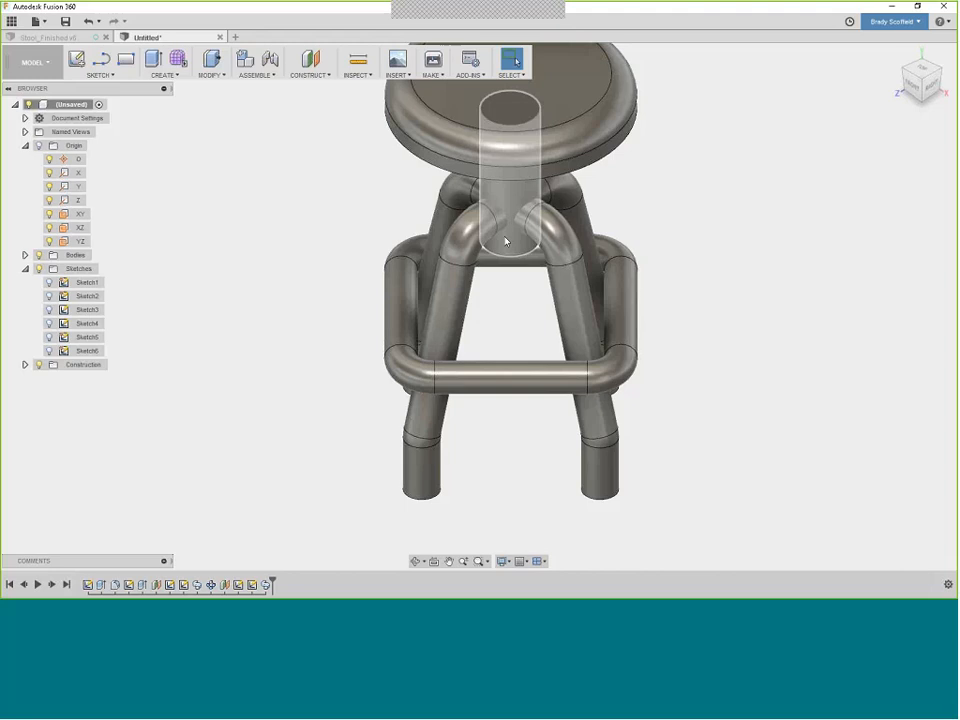
pyautogui.scroll(-3, 300, 330)
pyautogui.scroll(5, 311, 144)
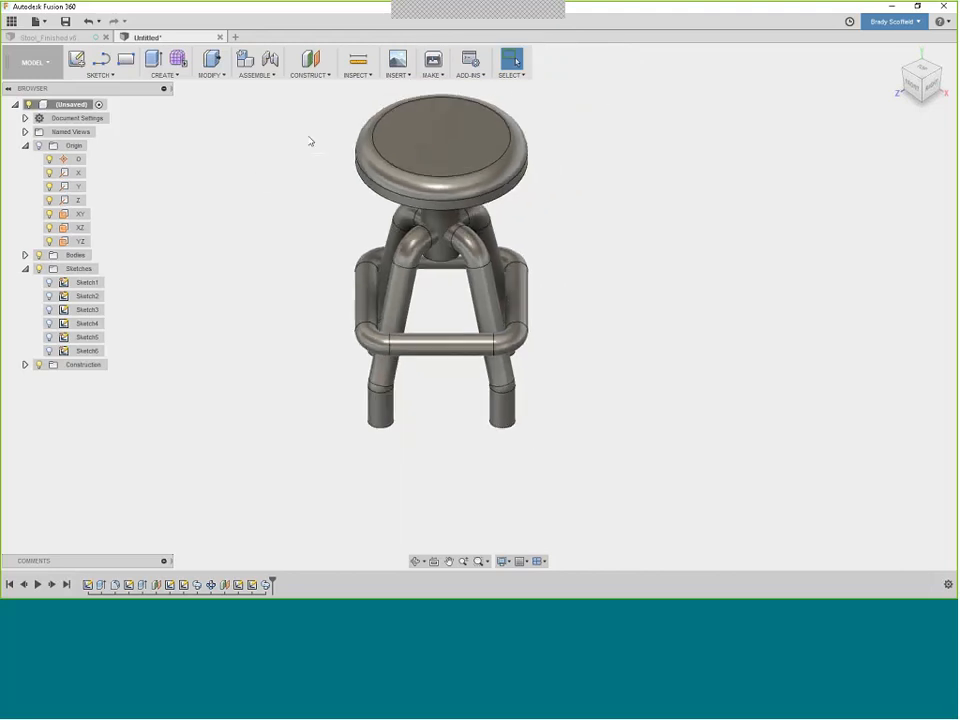
pyautogui.moveTo(307, 168); pyautogui.dragTo(307, 173, button='middle')
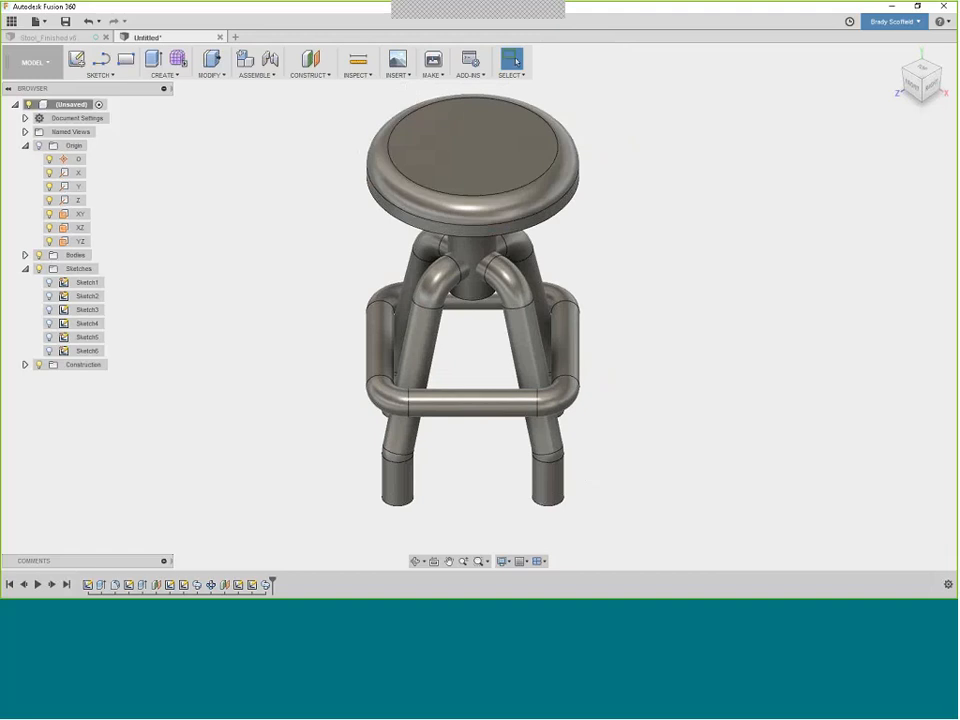
pyautogui.rightClick(408, 190)
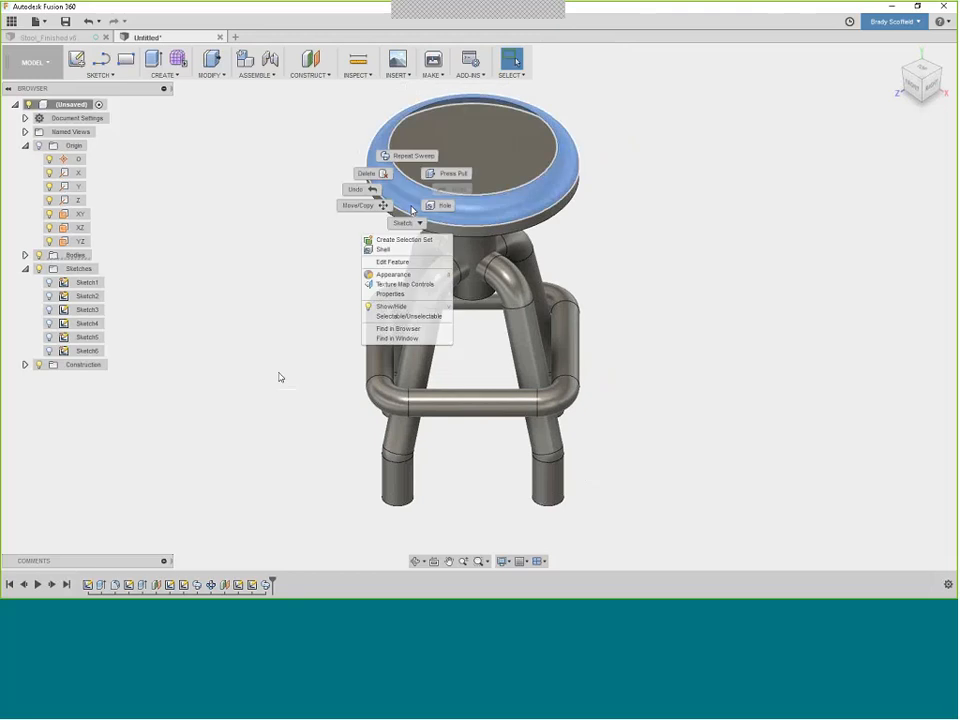
pyautogui.click(405, 275)
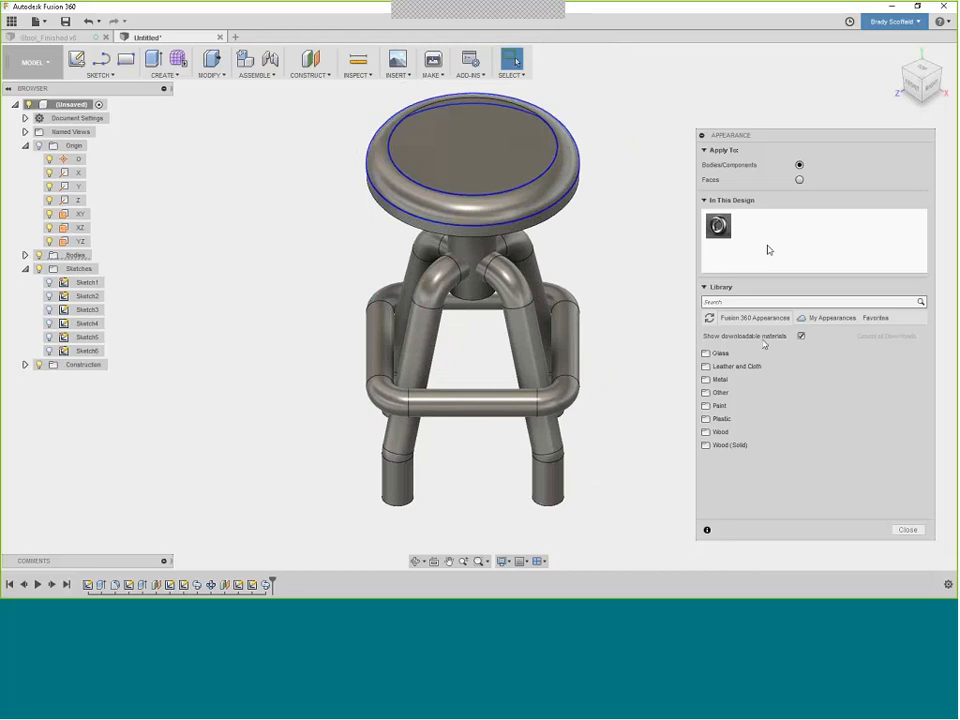
pyautogui.click(725, 379)
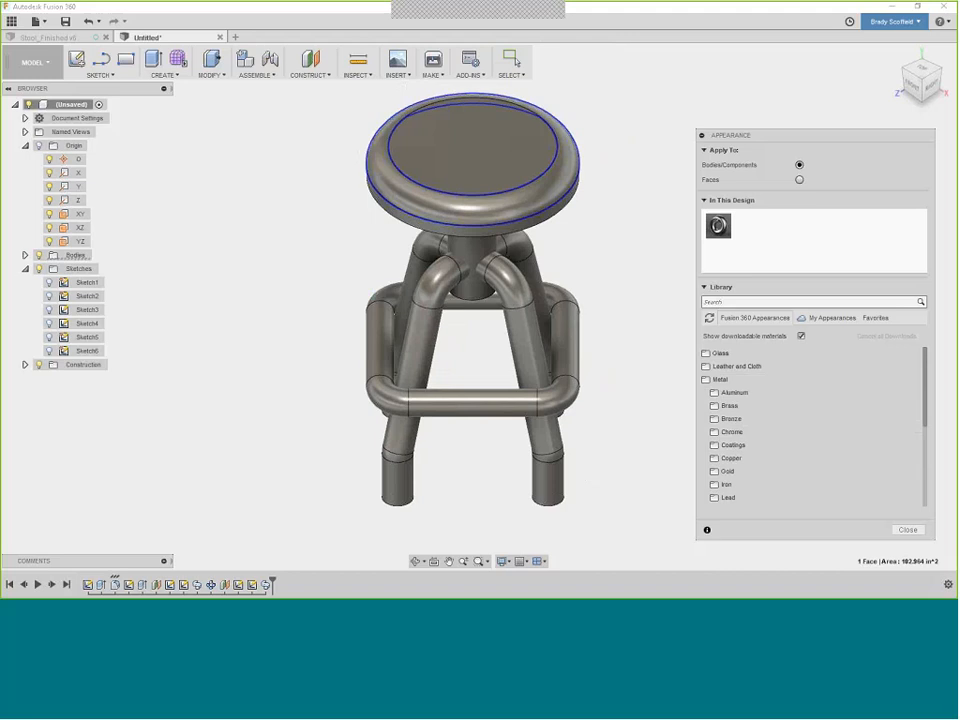
pyautogui.click(729, 448)
pyautogui.scroll(-3, 767, 463)
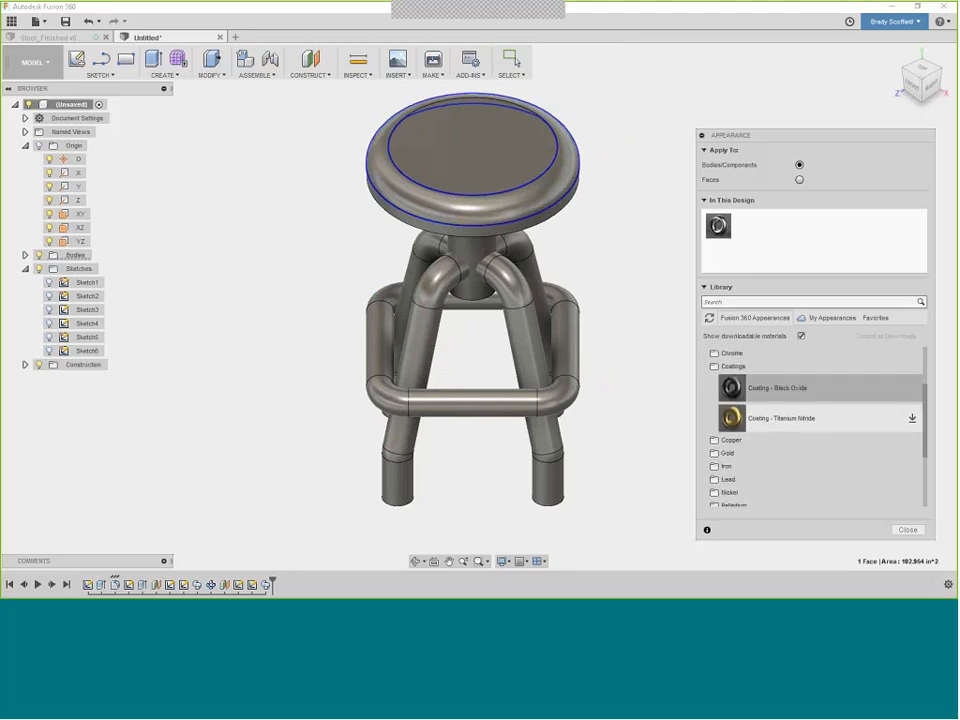
pyautogui.moveTo(778, 388); pyautogui.dragTo(560, 160)
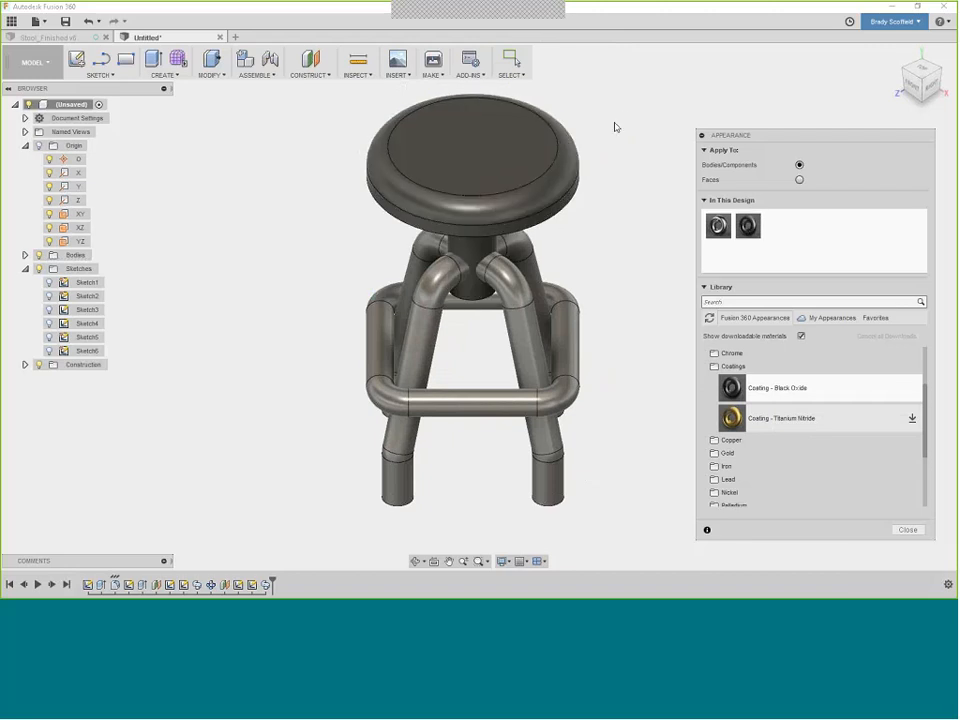
pyautogui.keyDown('shift'); pyautogui.moveTo(624, 130); pyautogui.dragTo(590, 75, button='middle'); pyautogui.keyUp('shift')
pyautogui.click(904, 530)
pyautogui.keyDown('shift'); pyautogui.moveTo(545, 310); pyautogui.dragTo(818, 166, button='middle'); pyautogui.keyUp('shift')
pyautogui.click(918, 77)
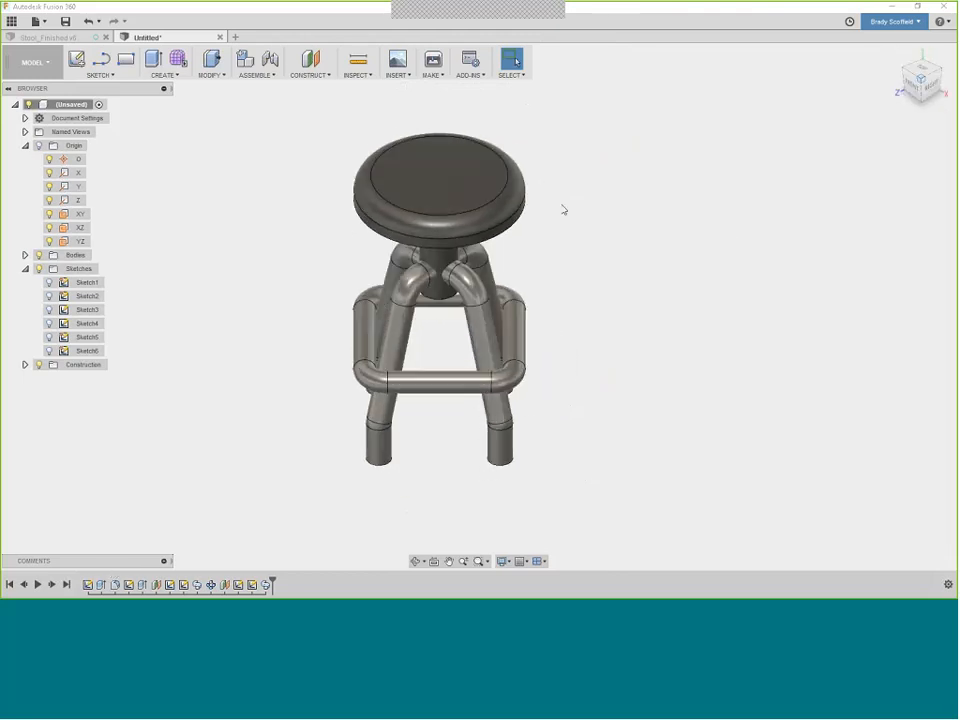
pyautogui.keyDown('shift'); pyautogui.moveTo(563, 208); pyautogui.dragTo(580, 202, button='middle'); pyautogui.keyUp('shift')
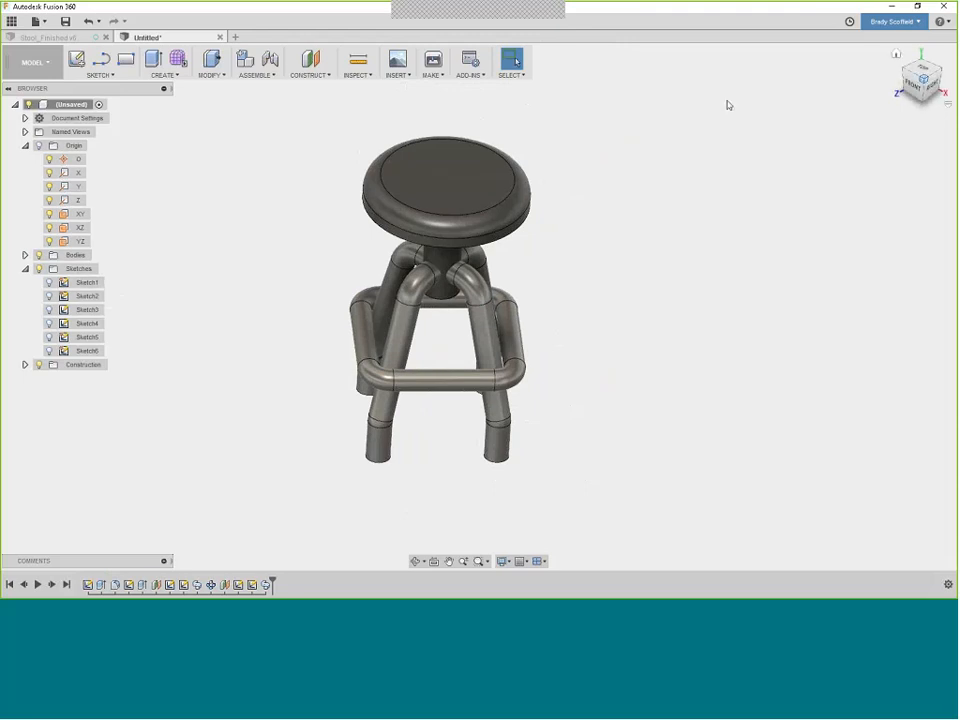
pyautogui.keyDown('shift'); pyautogui.moveTo(726, 103); pyautogui.dragTo(368, 193, button='middle'); pyautogui.keyUp('shift')
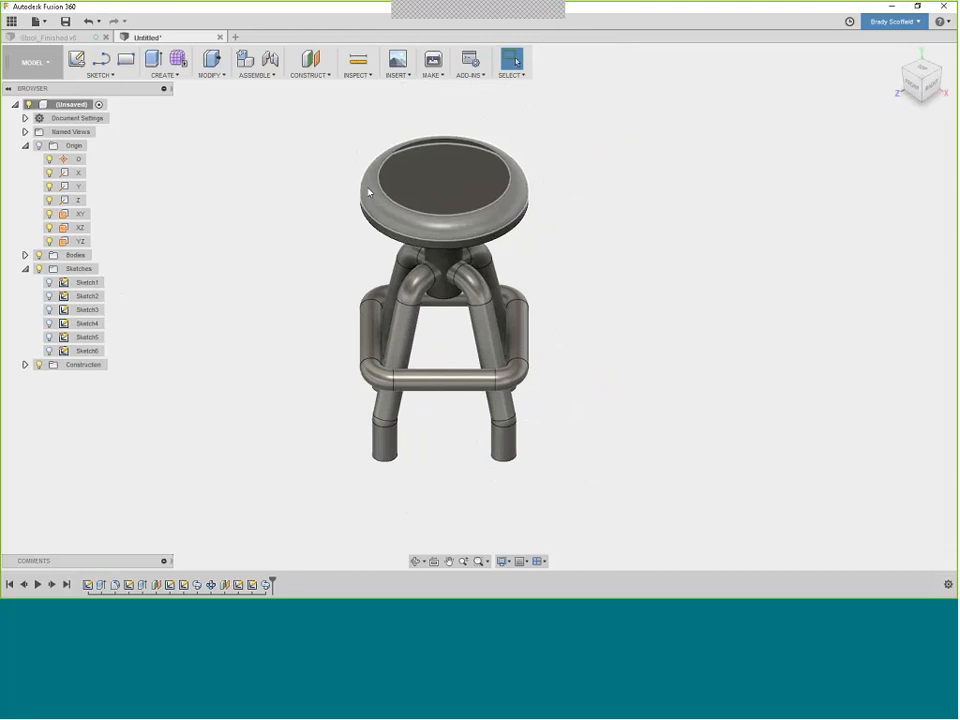